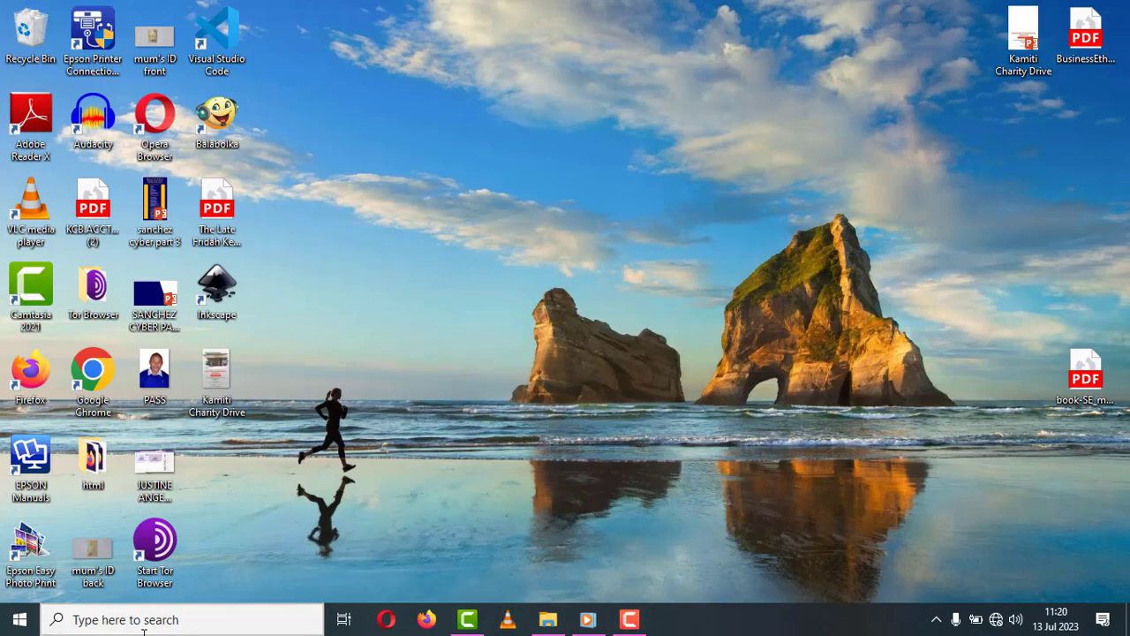
# Step: Search the taskbar for 'power' and launch PowerPoint 2016 from the Best match result
pyautogui.click(161, 619)
pyautogui.write('po')
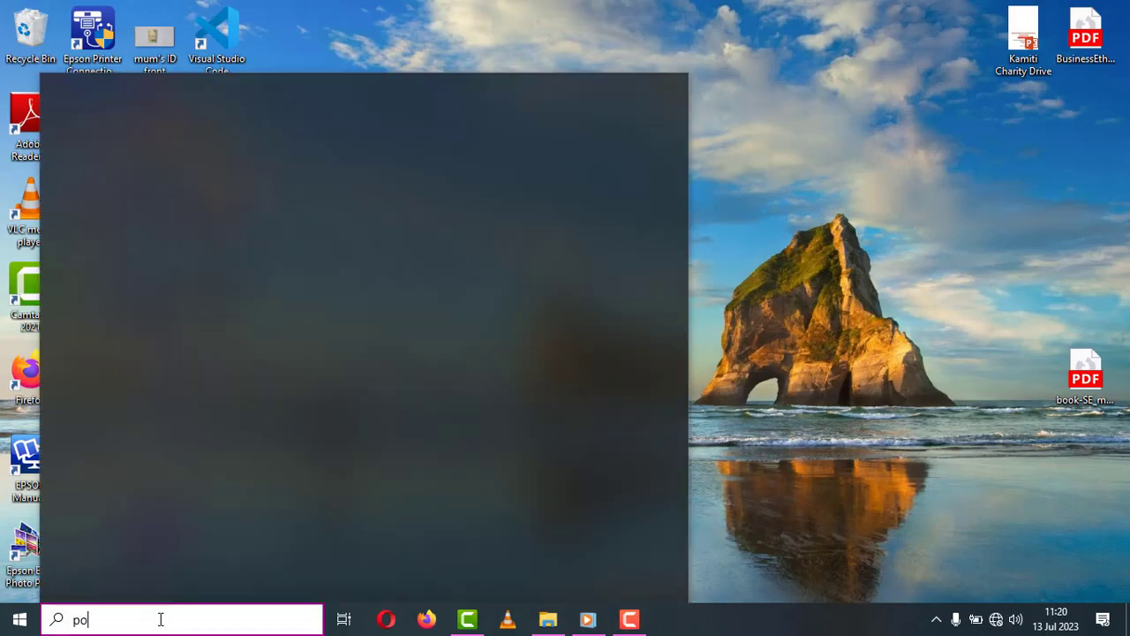
pyautogui.write('wer')
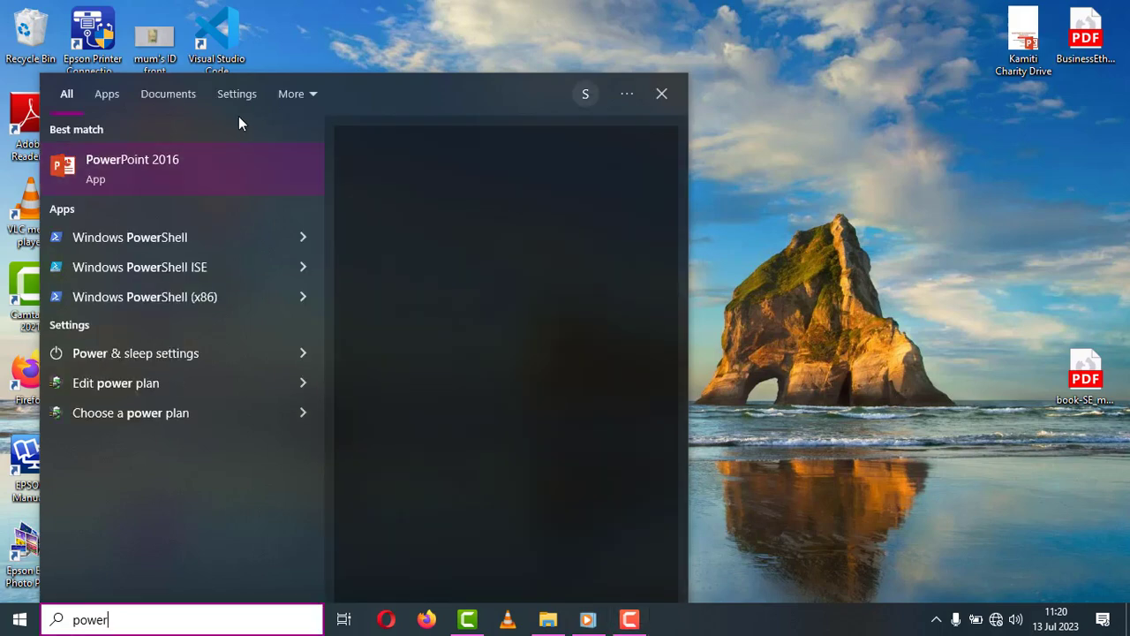
pyautogui.click(422, 41)
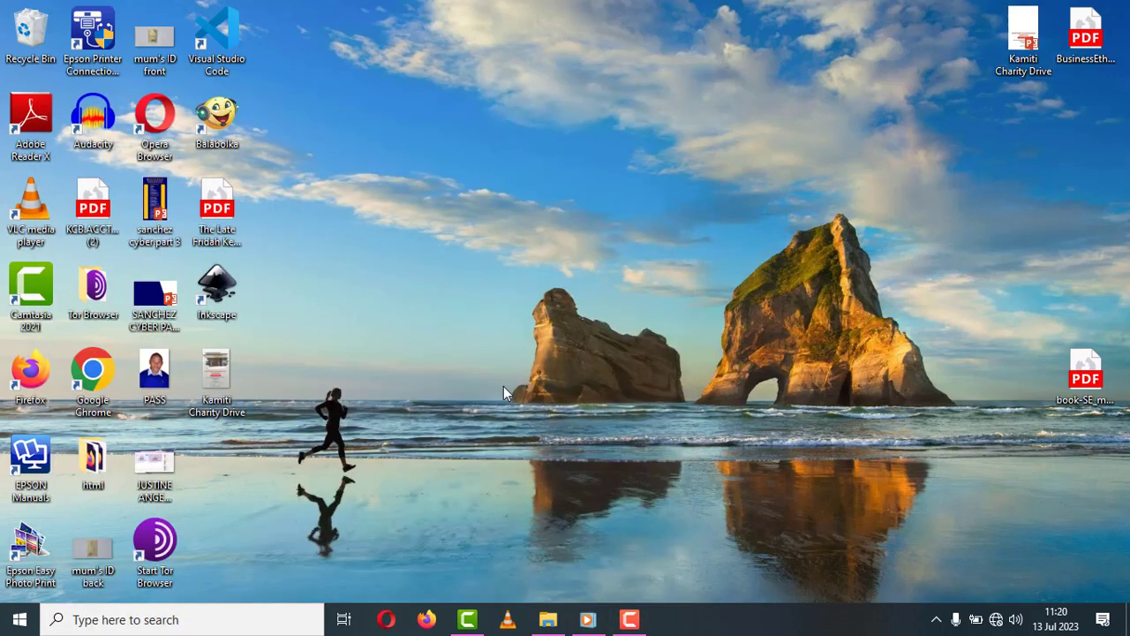
pyautogui.click(201, 618)
pyautogui.write('po')
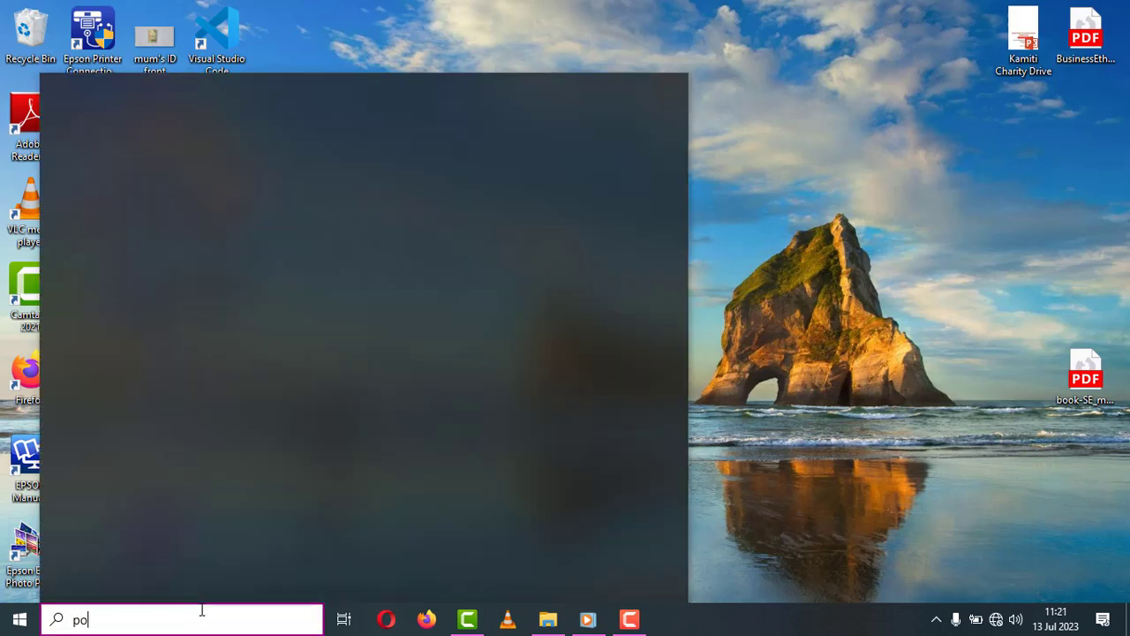
pyautogui.write('wer')
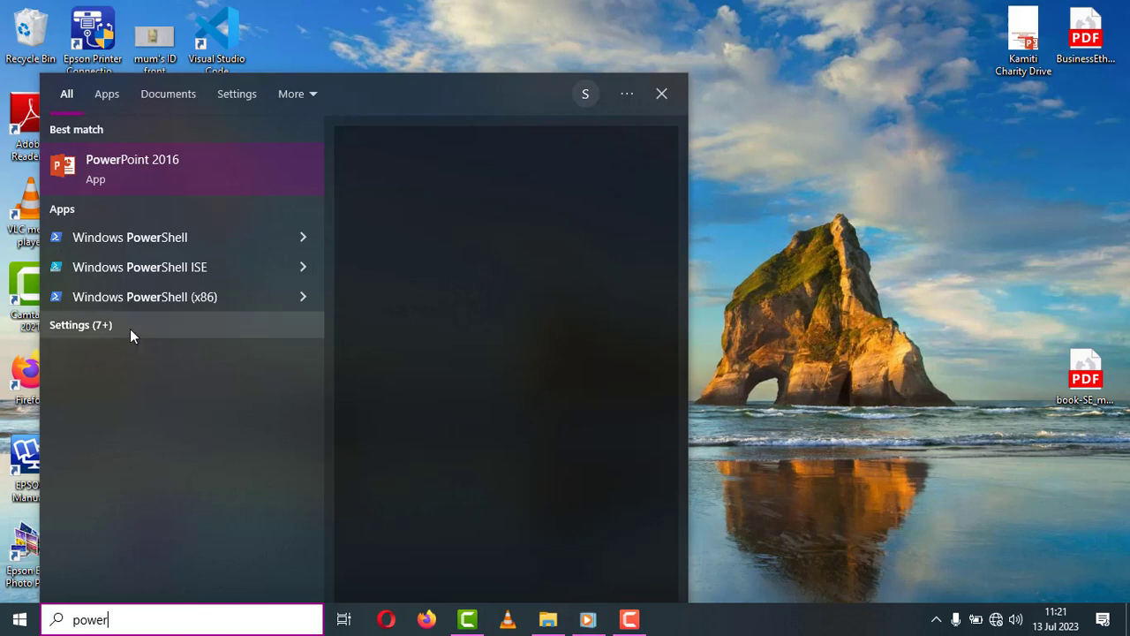
pyautogui.click(152, 168)
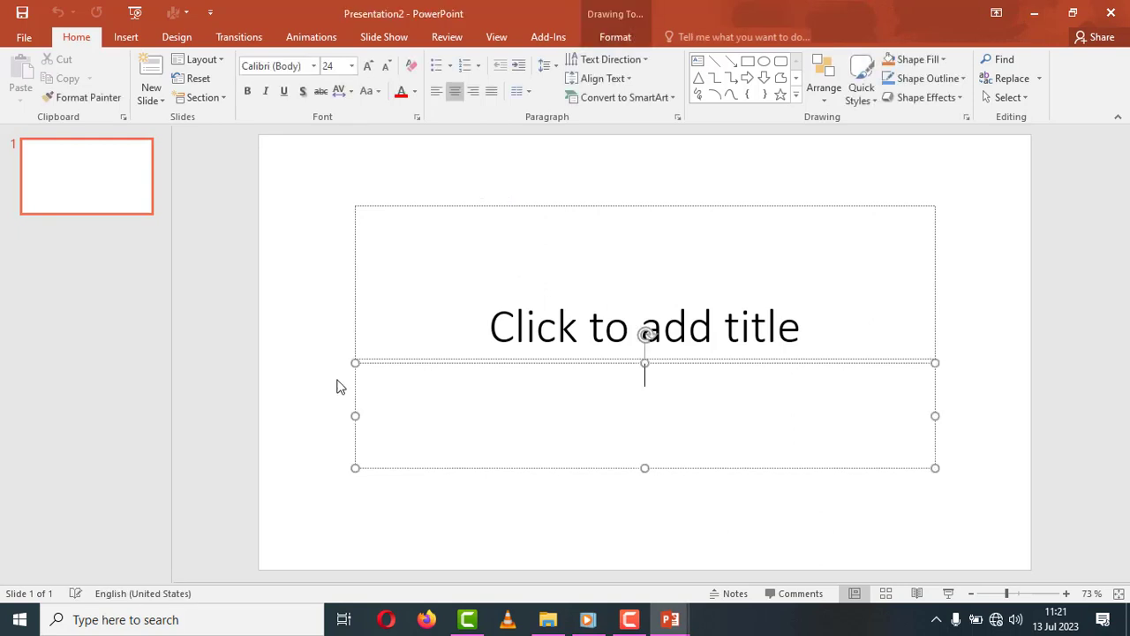
# Step: Switch the new presentation's only slide to the Blank layout
pyautogui.rightClick(340, 387)
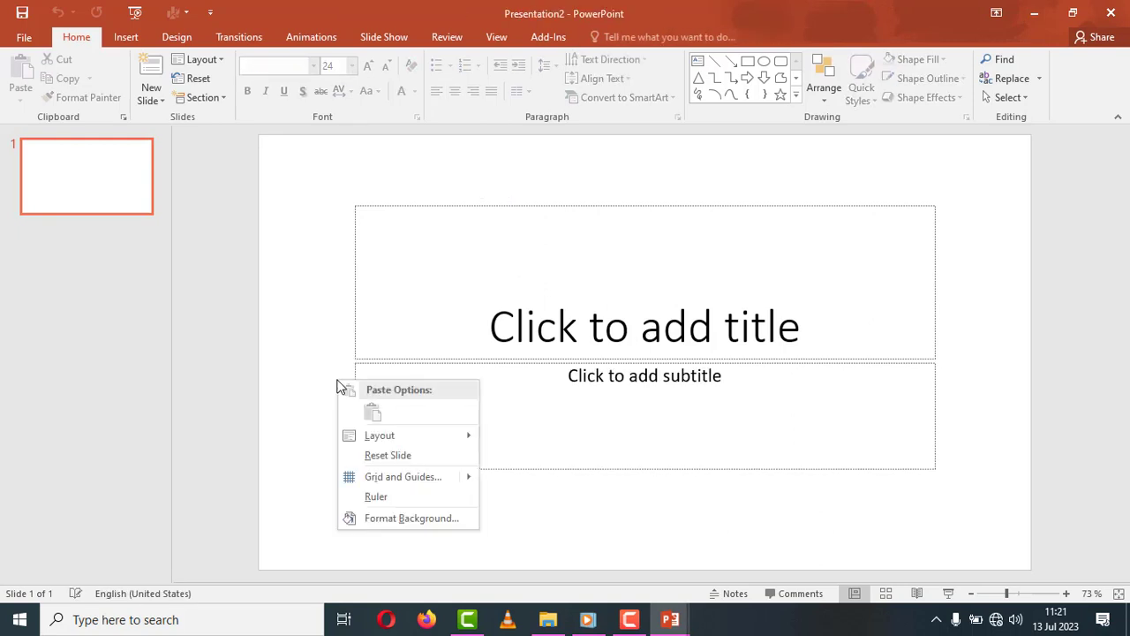
pyautogui.moveTo(380, 436)
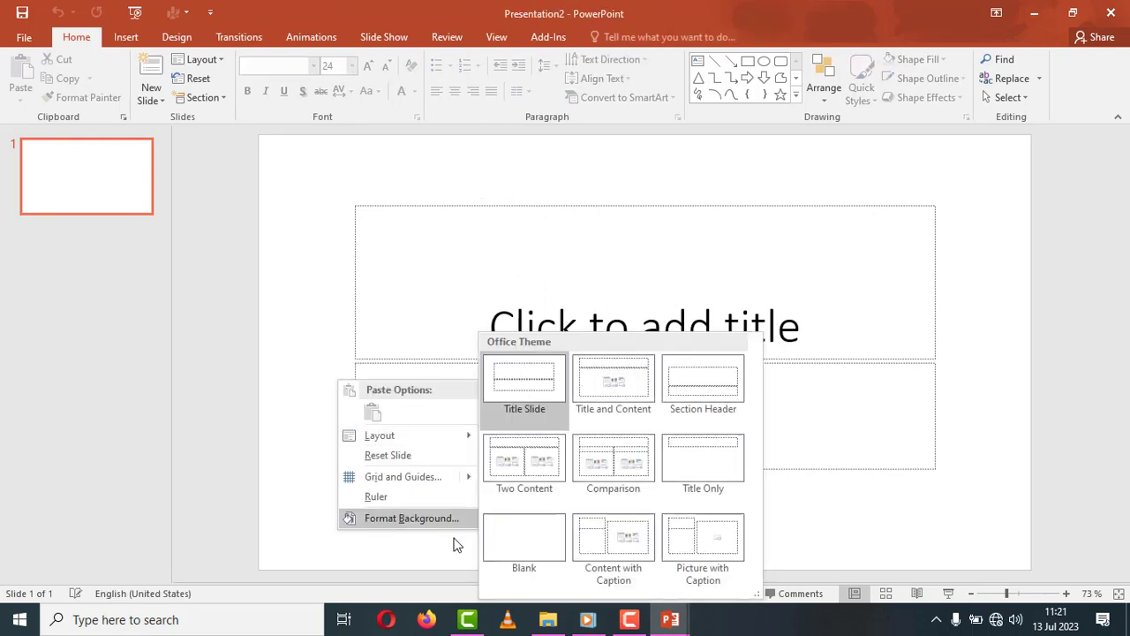
pyautogui.click(489, 559)
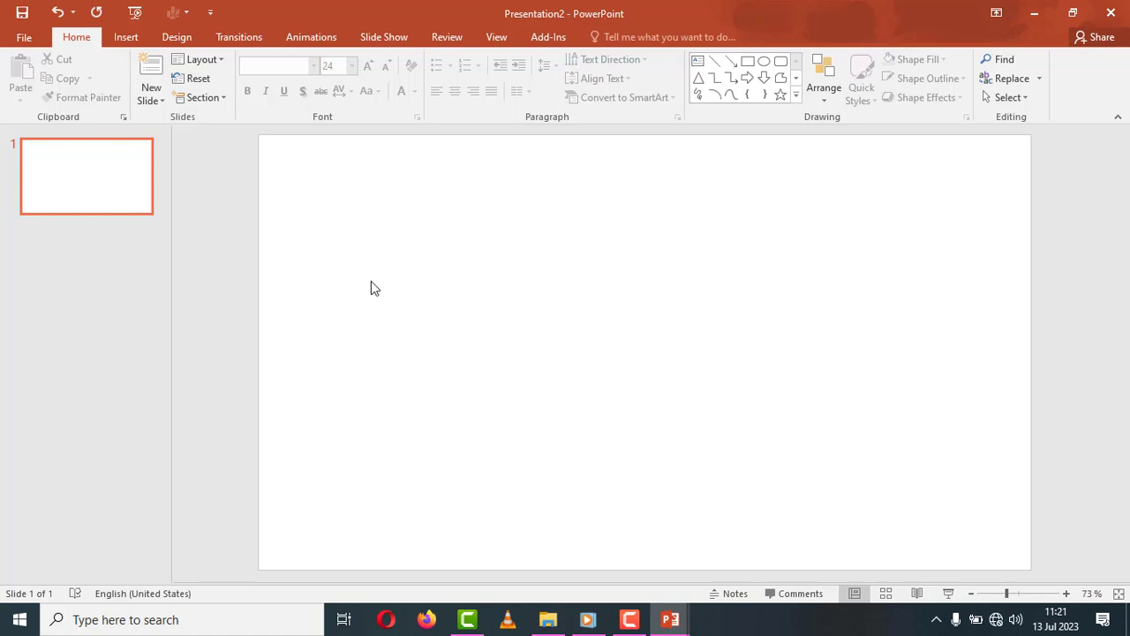
# Step: Make the slide A4 Paper in portrait orientation, using Ensure Fit
pyautogui.click(174, 45)
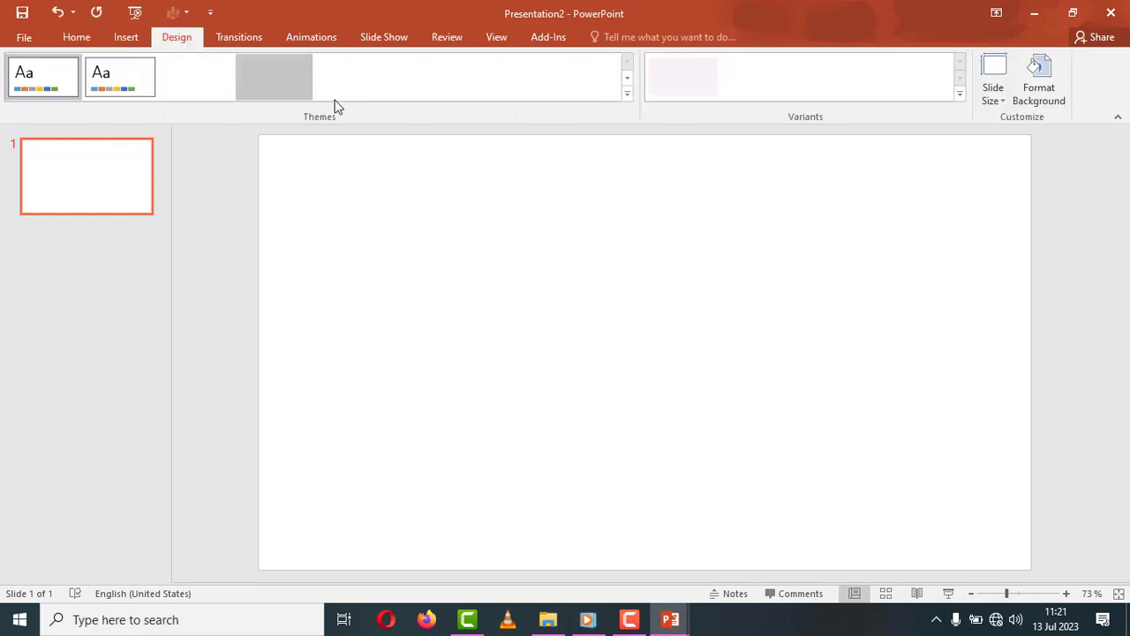
pyautogui.click(1005, 105)
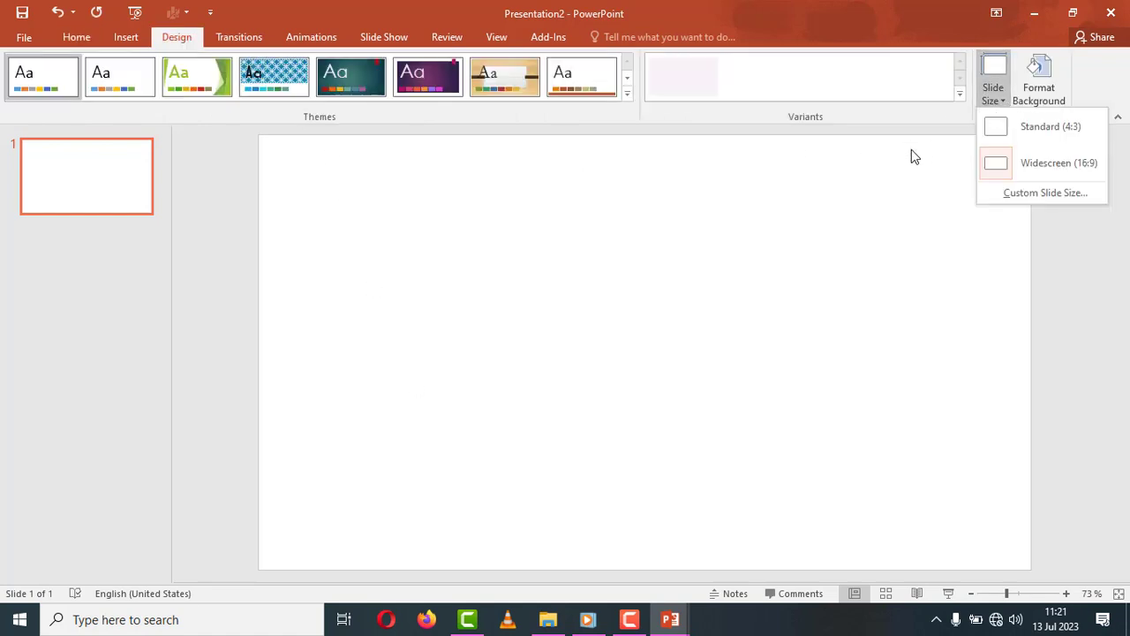
pyautogui.click(1051, 190)
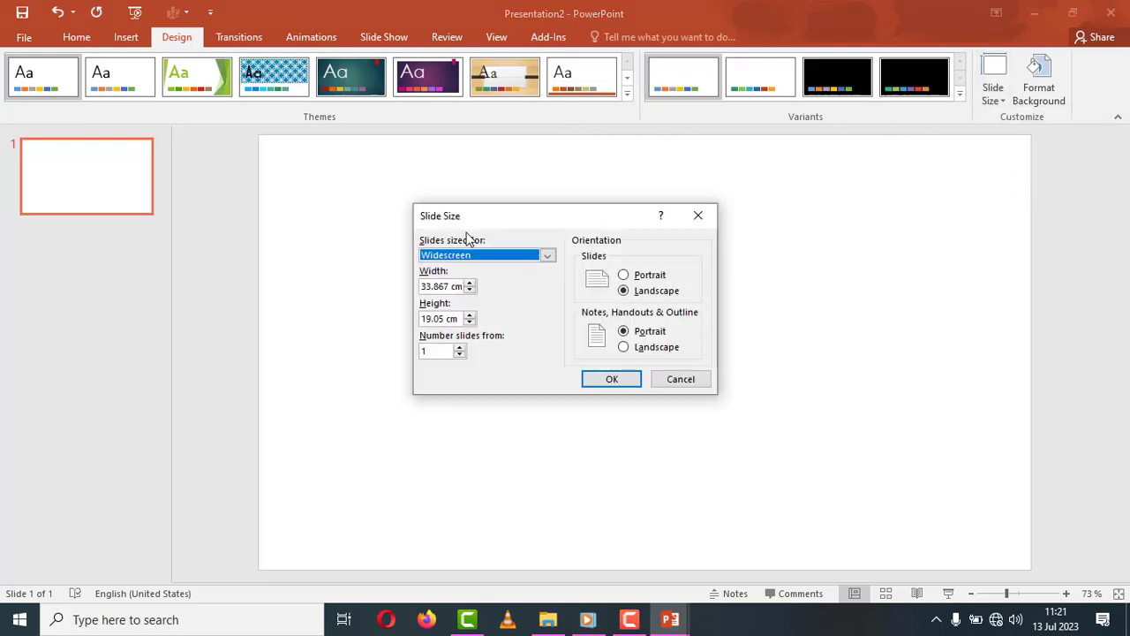
pyautogui.click(547, 256)
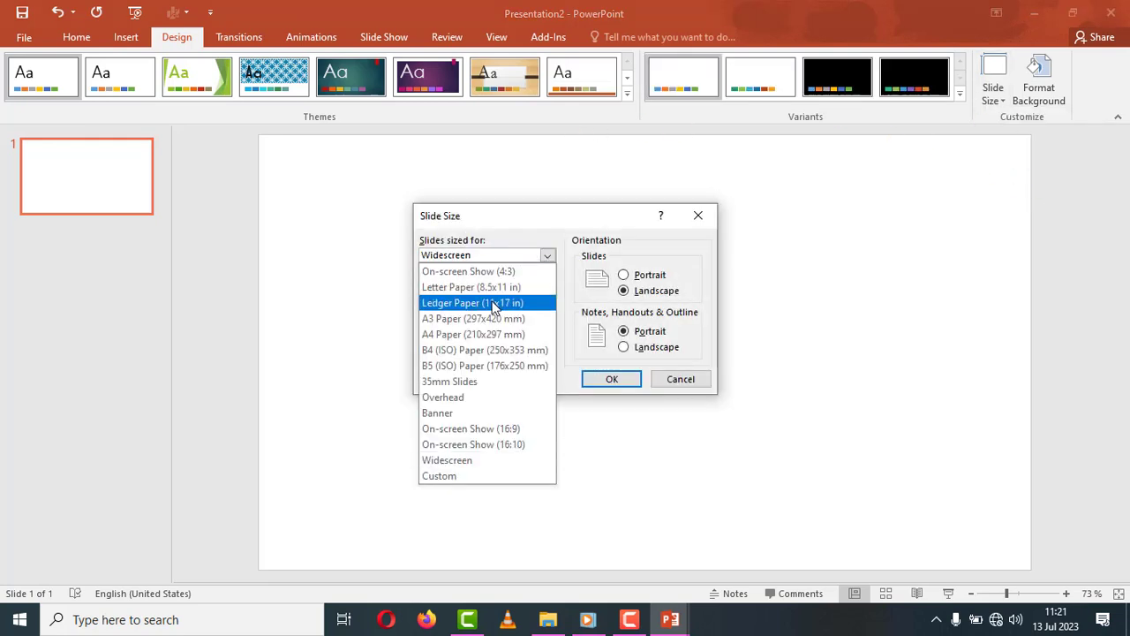
pyautogui.press('Escape')
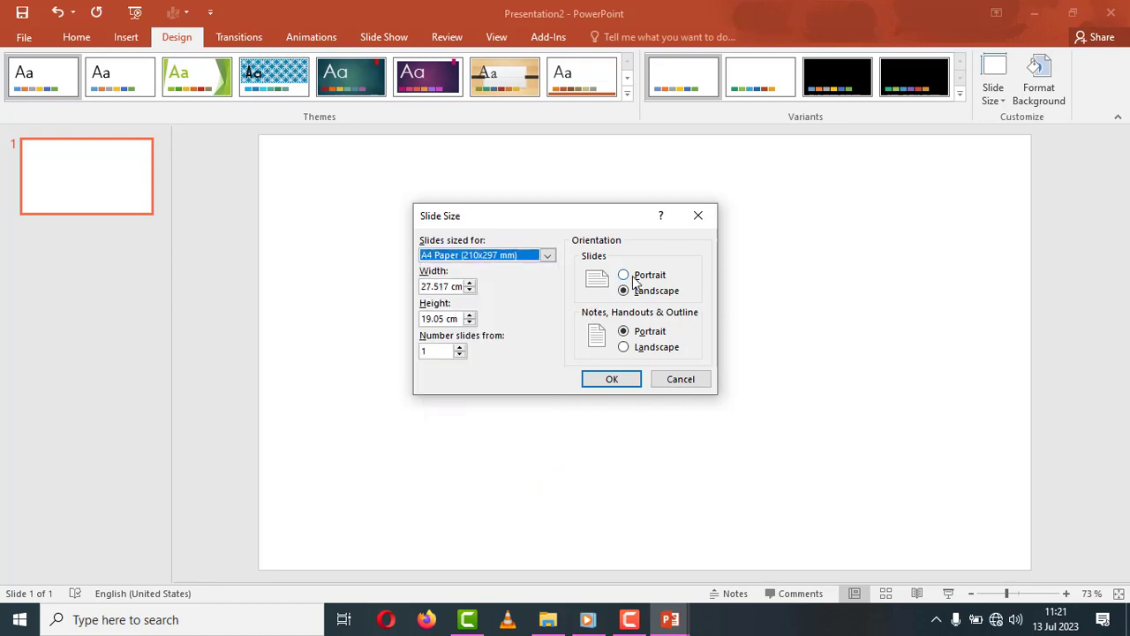
pyautogui.click(624, 275)
pyautogui.click(612, 379)
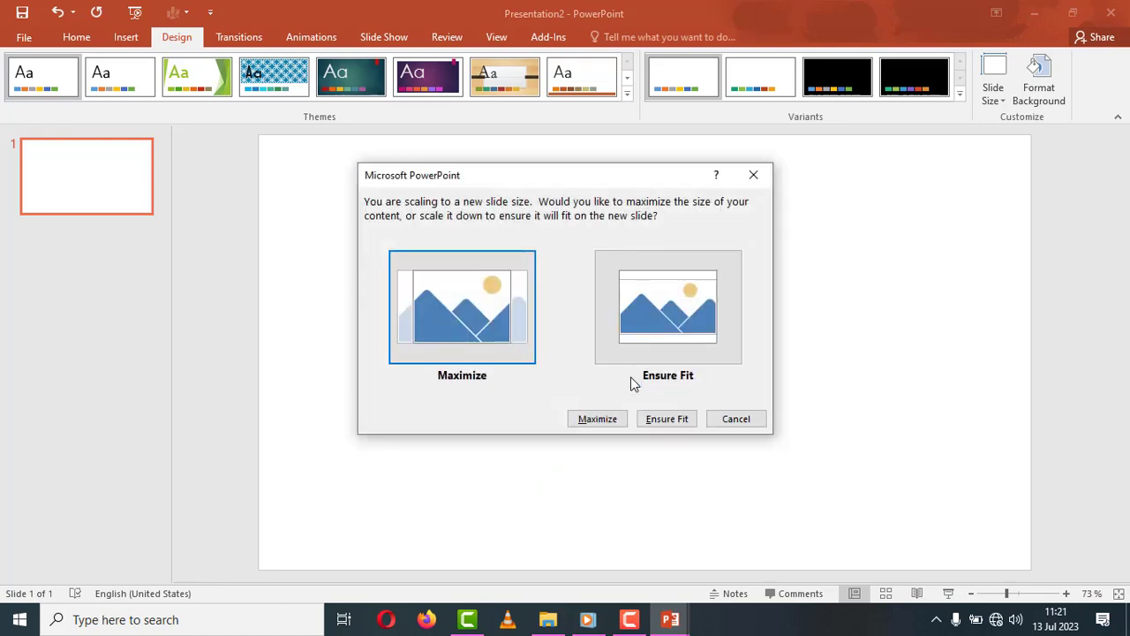
pyautogui.click(668, 421)
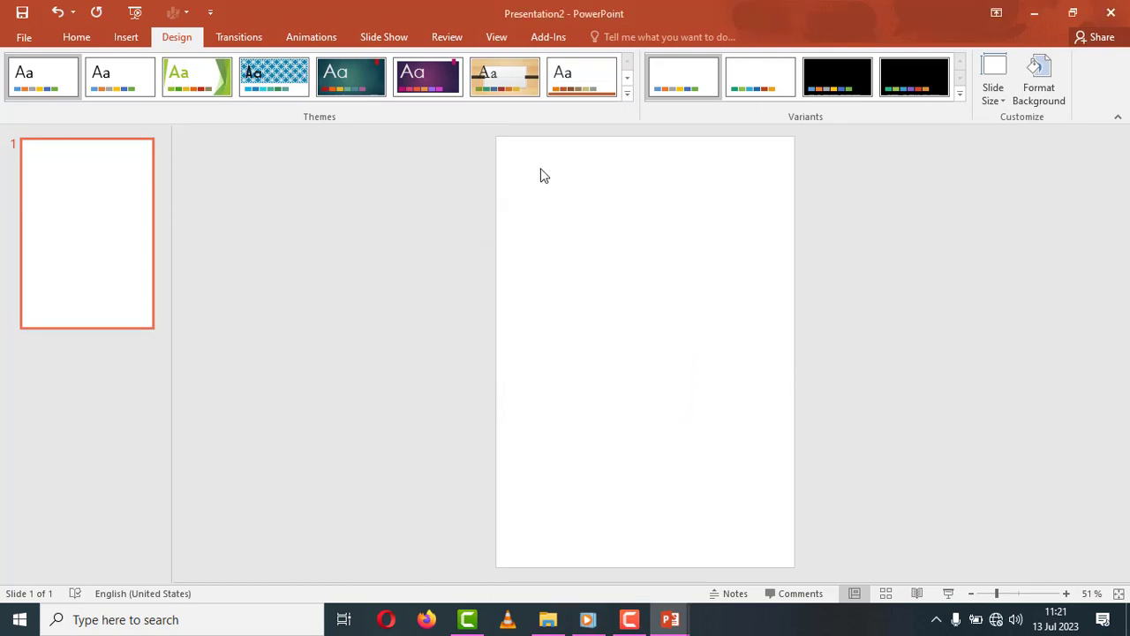
# Step: Give the slide background a gradient fill and delete the middle stops at 83% and 74%
pyautogui.rightClick(541, 169)
pyautogui.moveTo(607, 266)
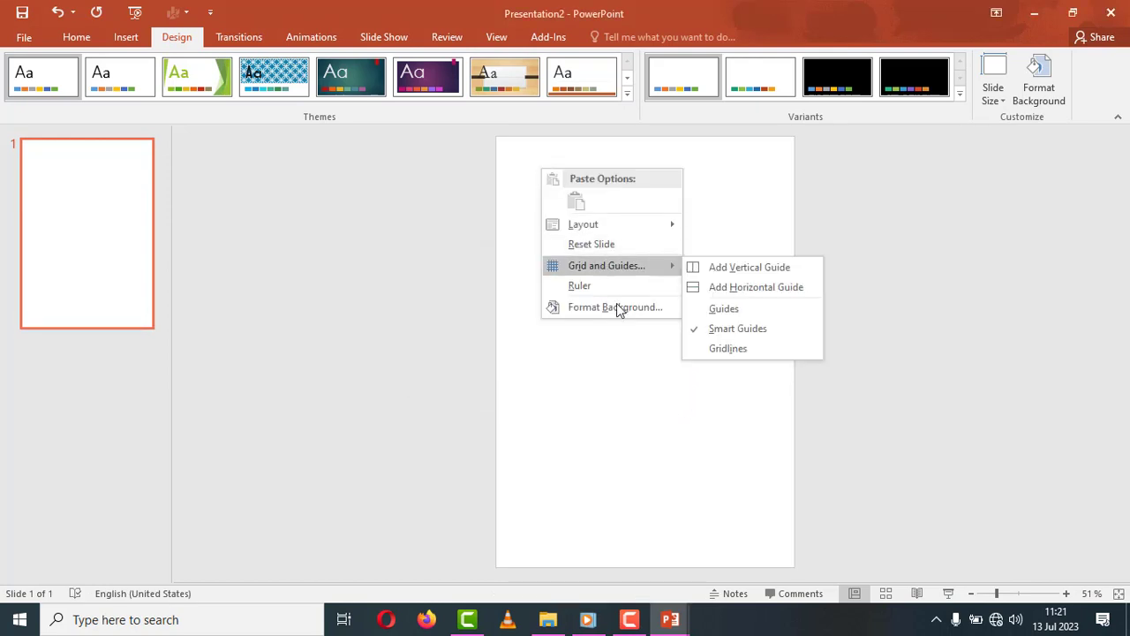
pyautogui.click(618, 307)
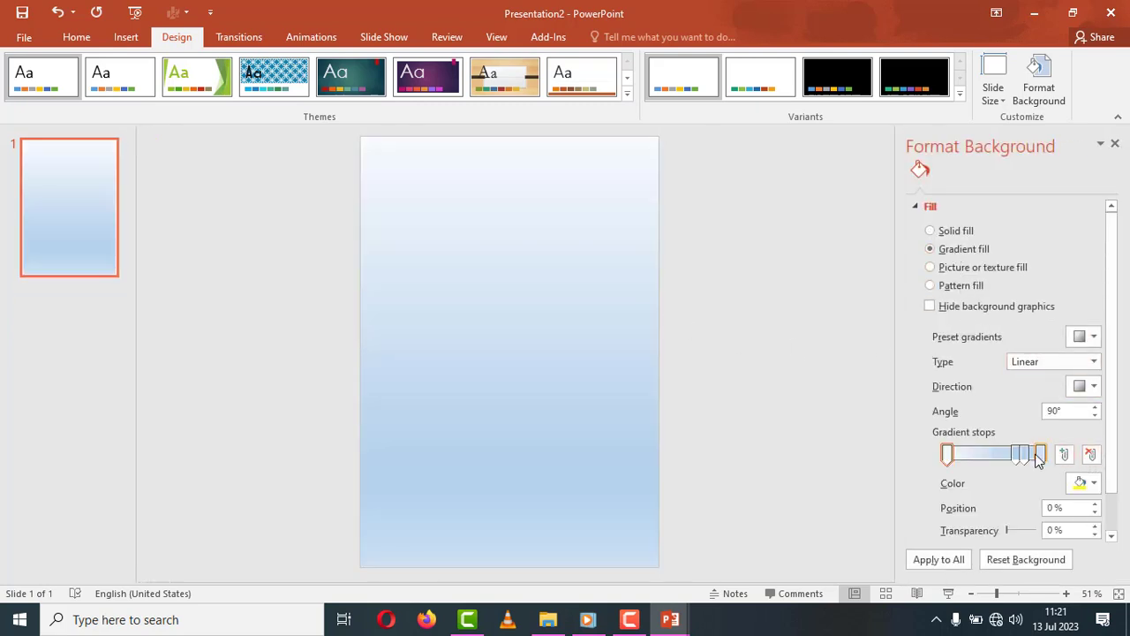
pyautogui.click(1024, 455)
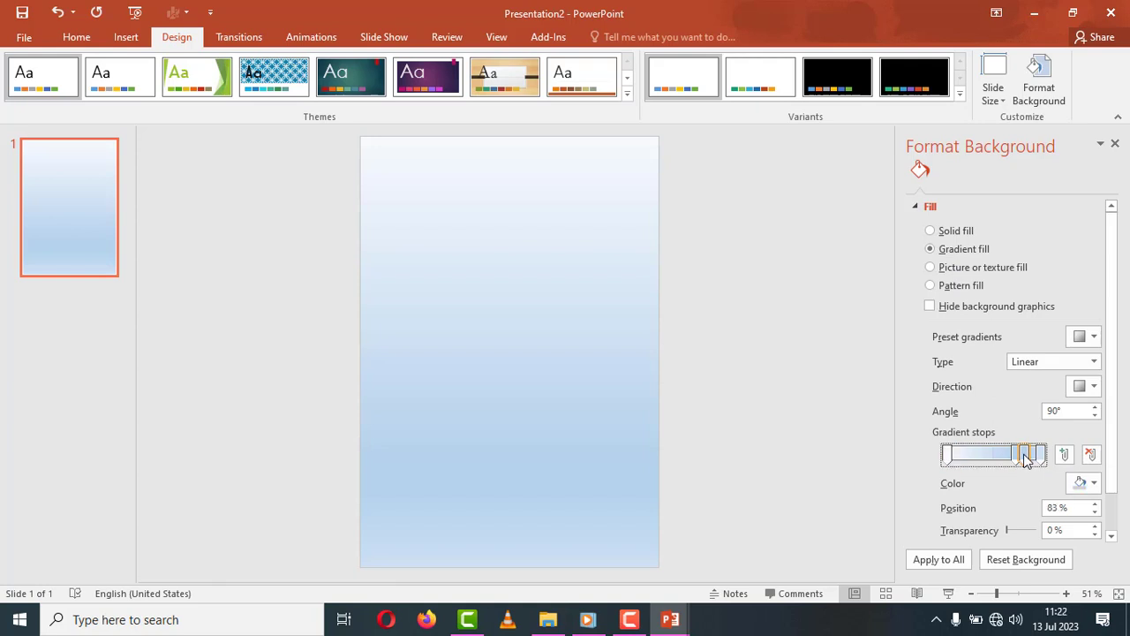
pyautogui.click(1090, 457)
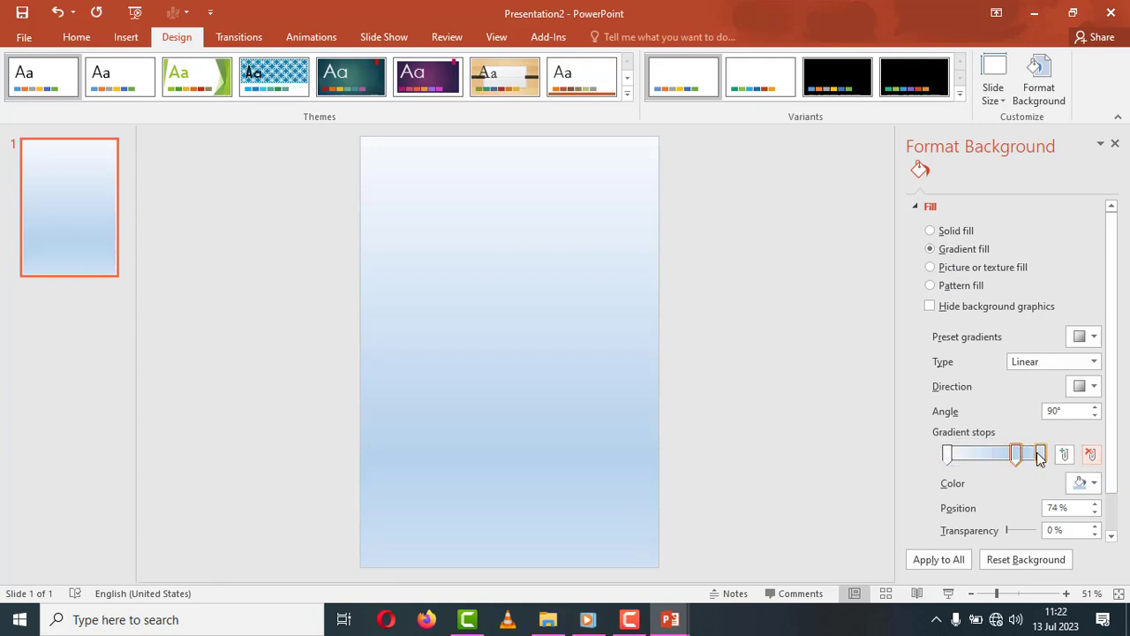
pyautogui.click(1092, 456)
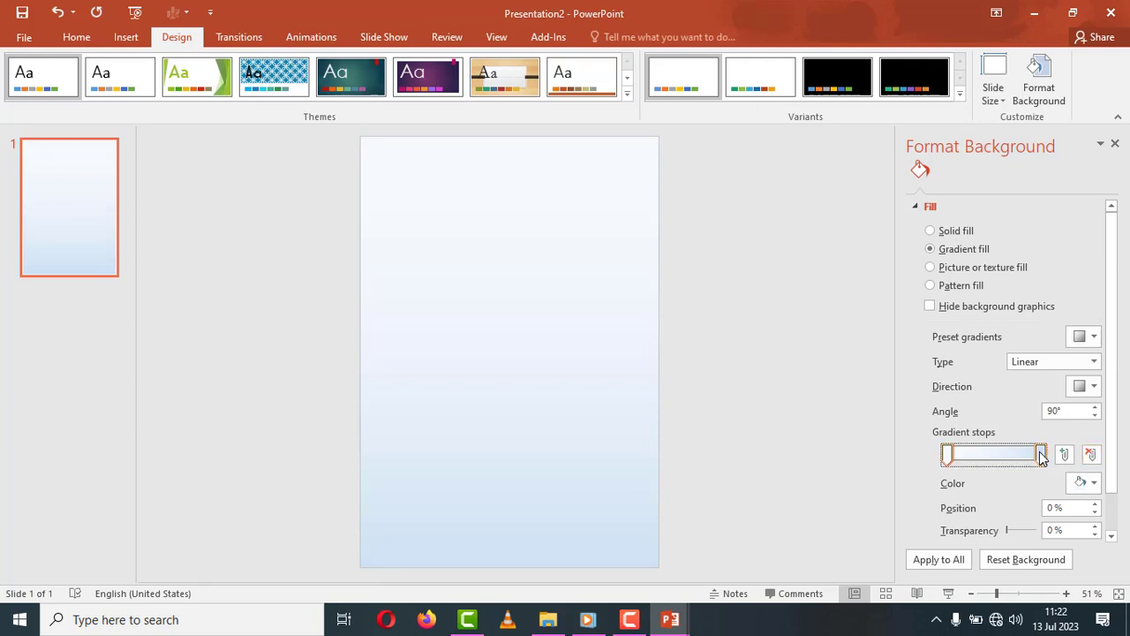
# Step: Color the right-hand gradient stop maroon from the Standard colour palette
pyautogui.click(1040, 453)
pyautogui.click(1083, 482)
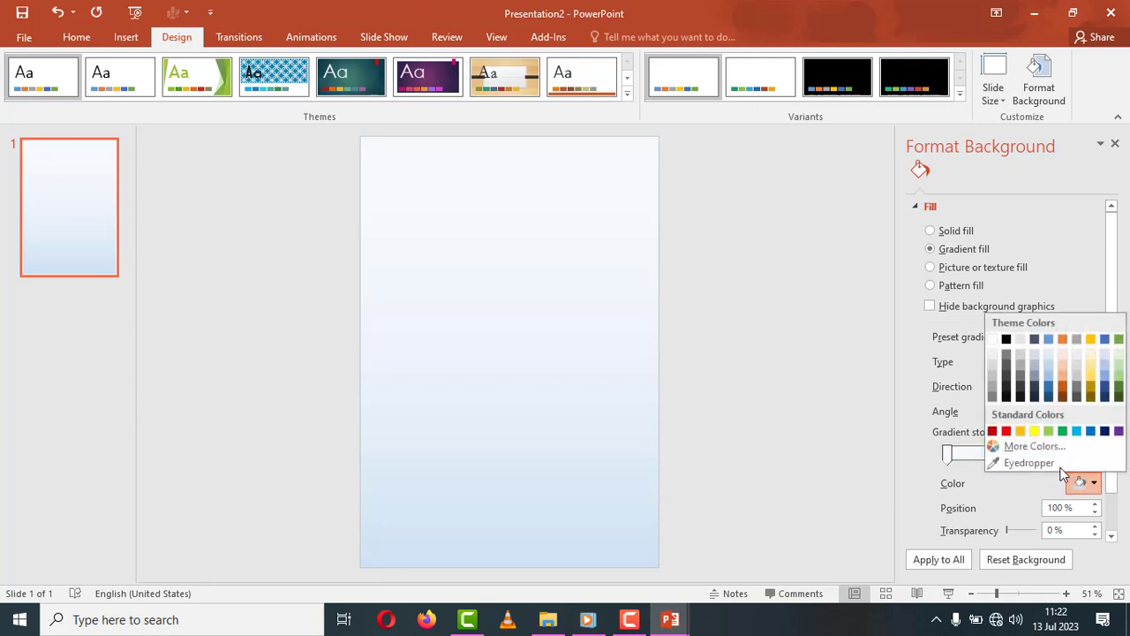
pyautogui.click(1017, 460)
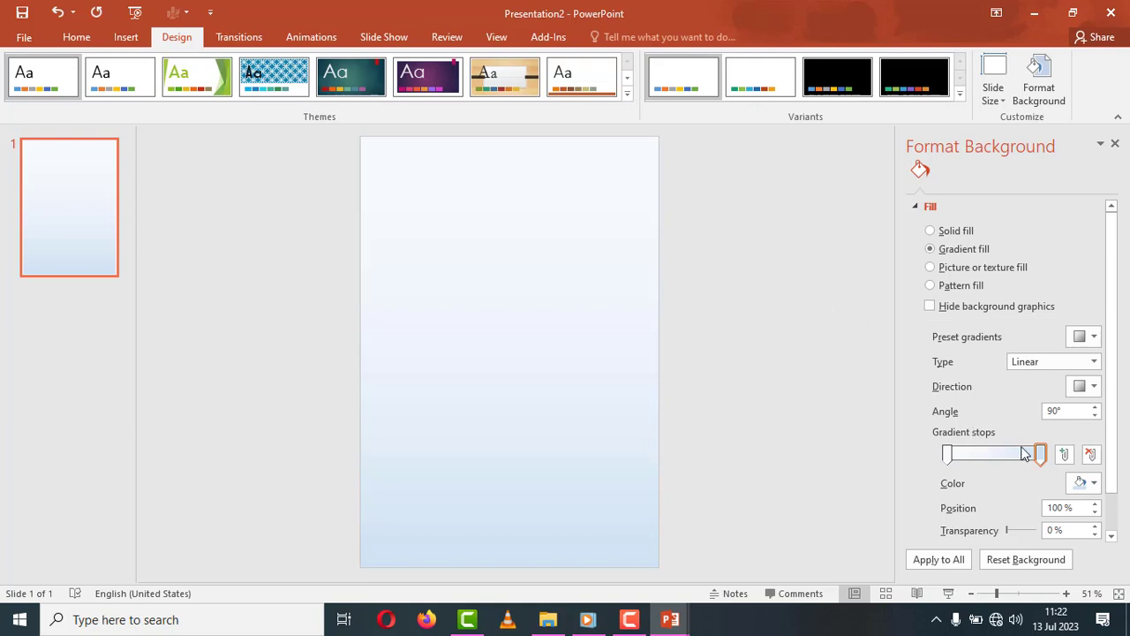
pyautogui.click(1083, 484)
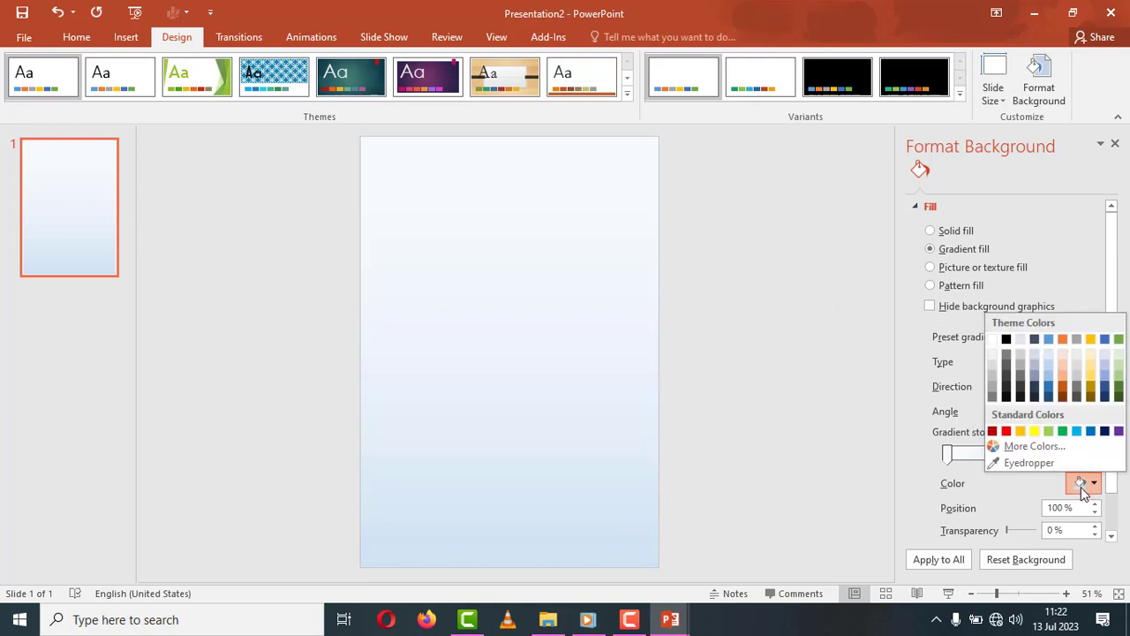
pyautogui.click(1026, 452)
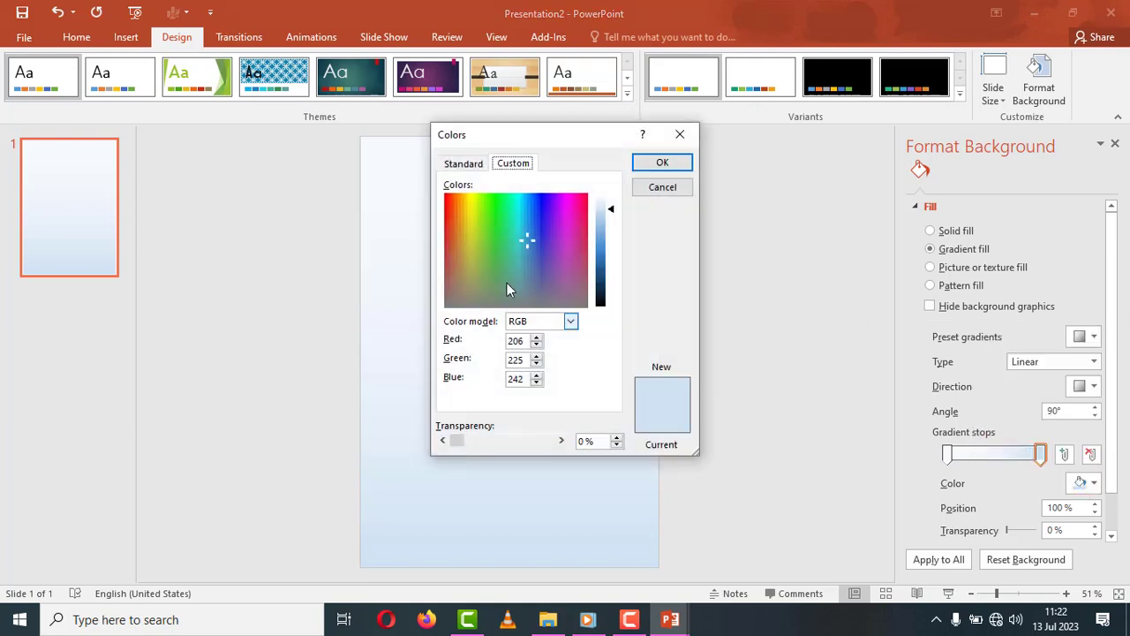
pyautogui.click(462, 166)
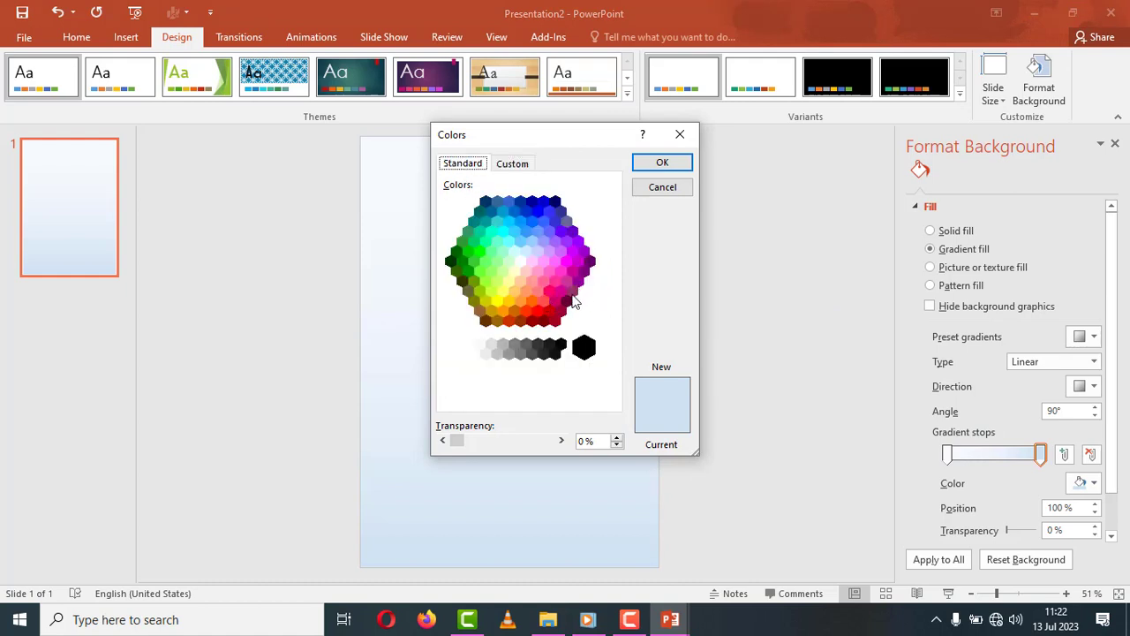
pyautogui.click(568, 300)
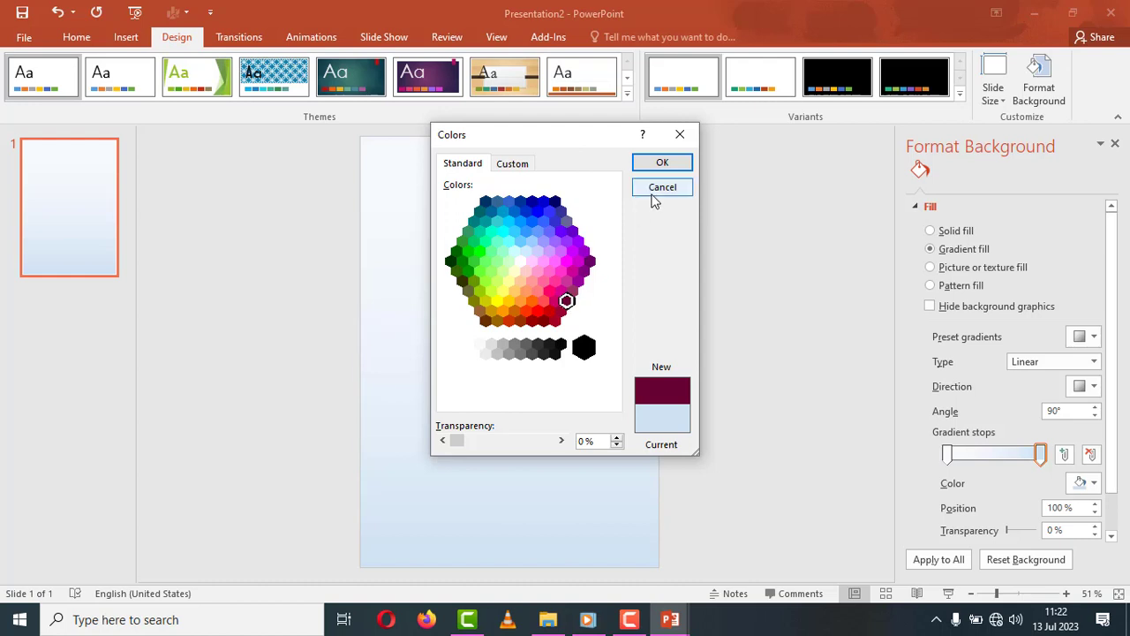
pyautogui.click(663, 164)
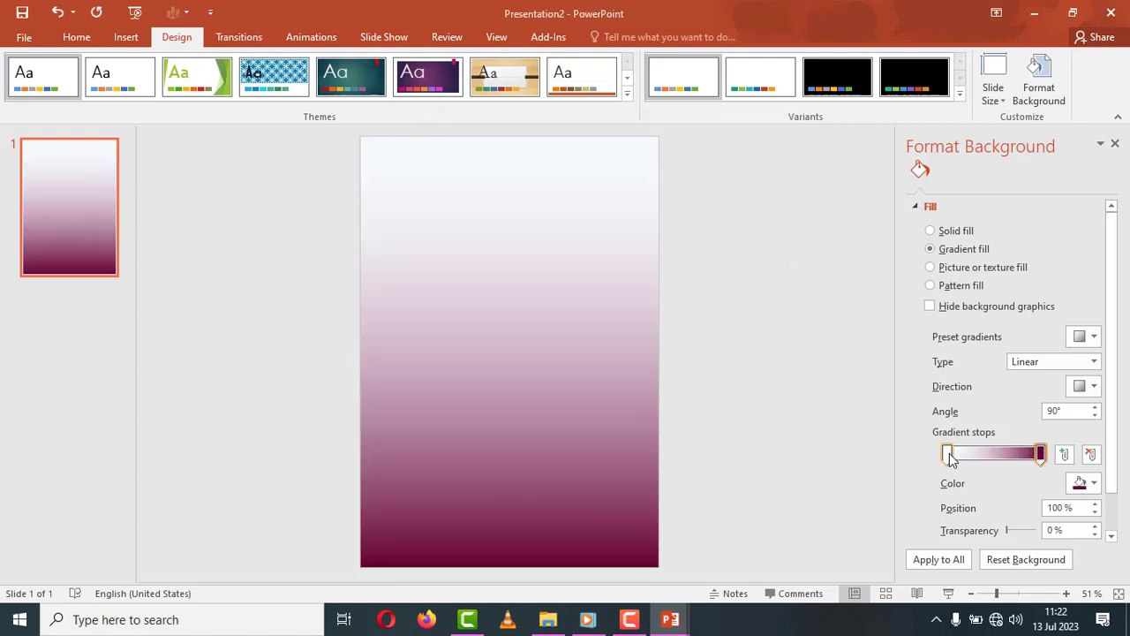
# Step: Color the left gradient stop standard purple and set its transparency to 0%
pyautogui.click(948, 454)
pyautogui.click(1094, 484)
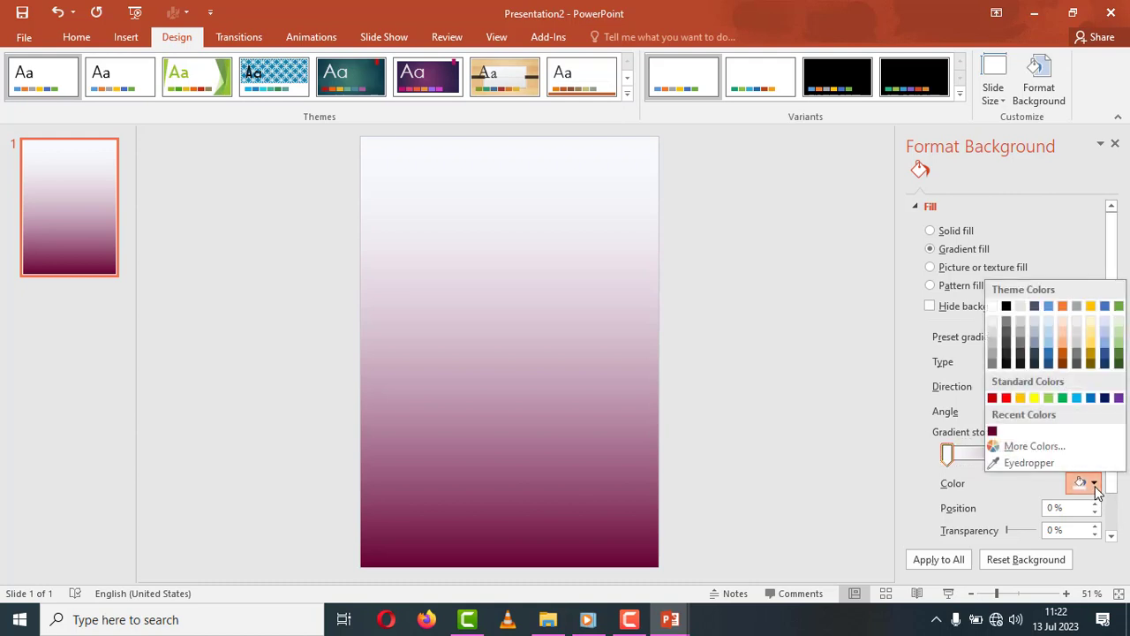
pyautogui.click(1035, 447)
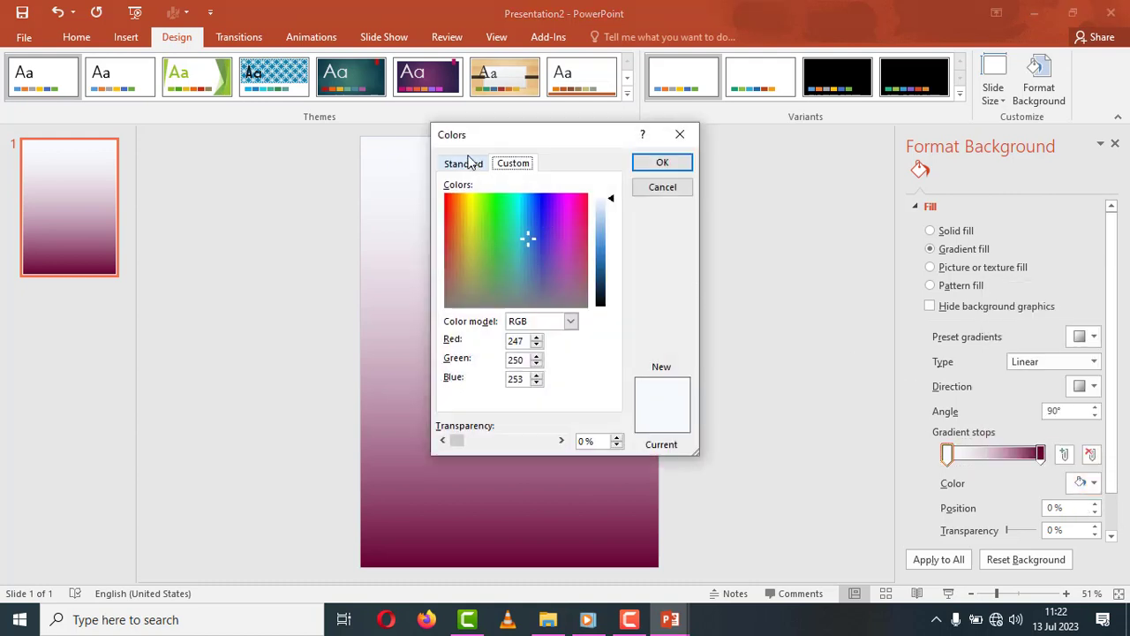
pyautogui.click(466, 164)
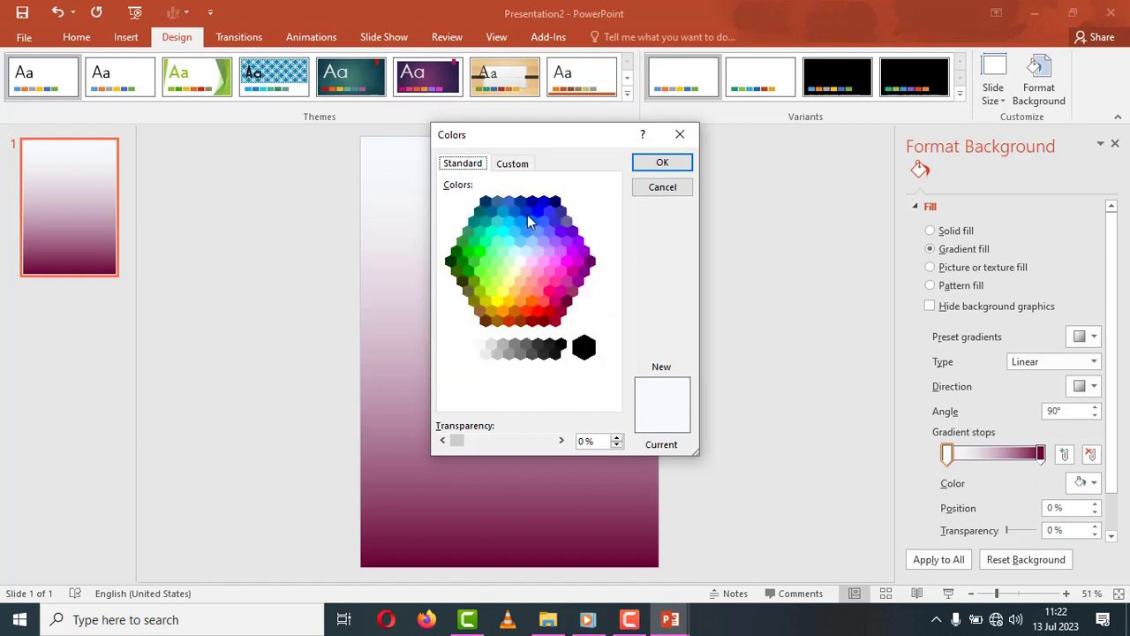
pyautogui.click(589, 262)
pyautogui.click(662, 163)
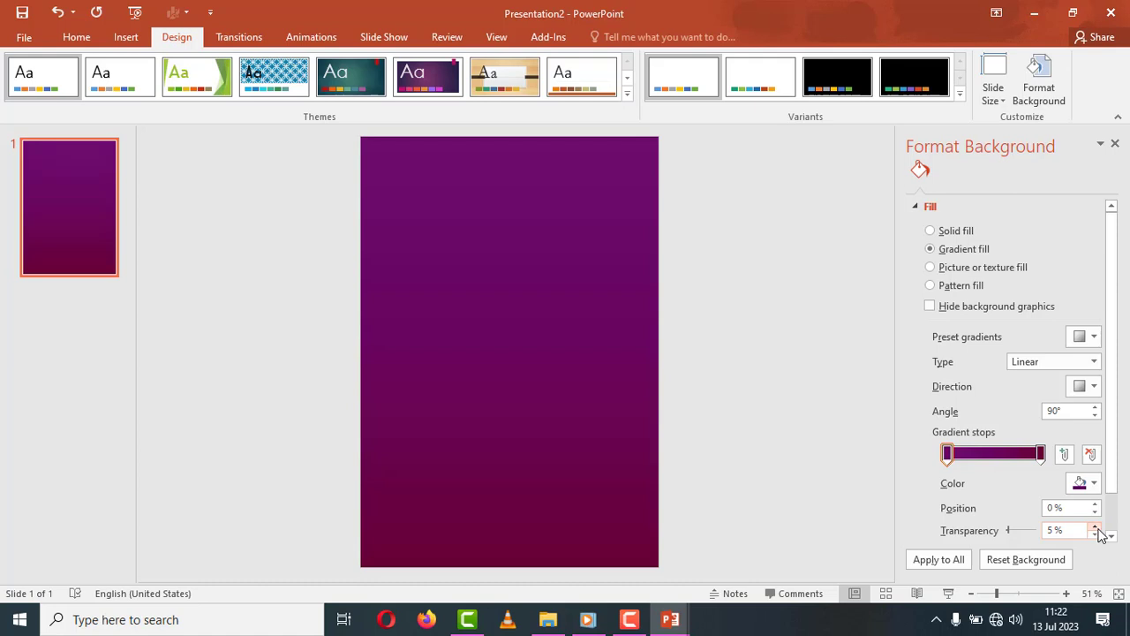
pyautogui.click(1095, 534)
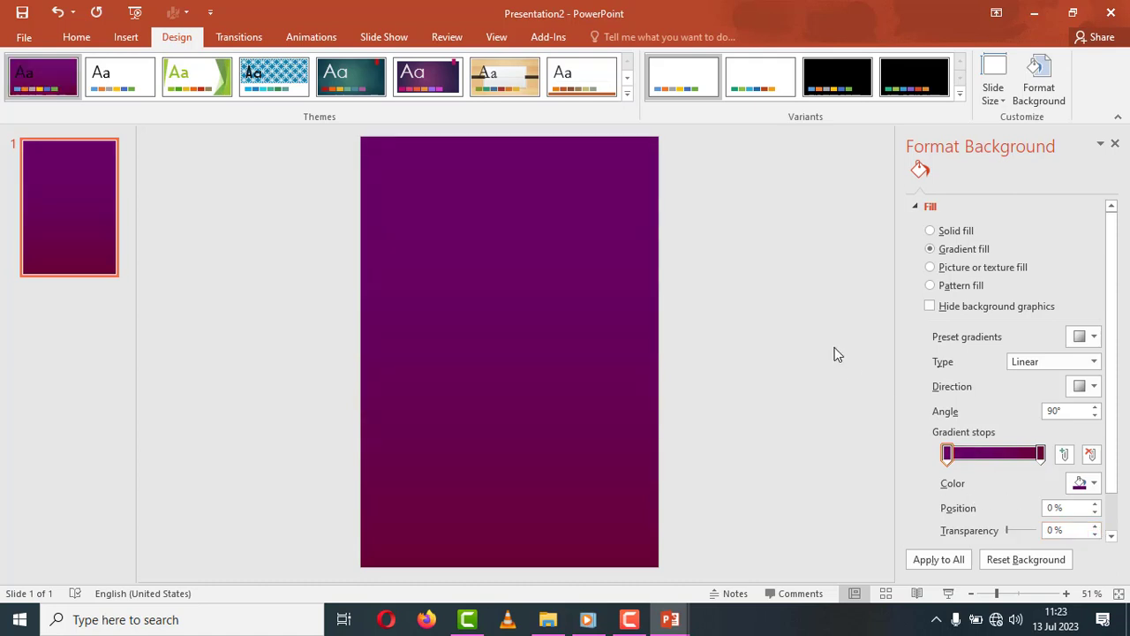
# Step: Undo the transparency change and draw a text box in the upper slide
pyautogui.hotkey('ctrl', 'z')
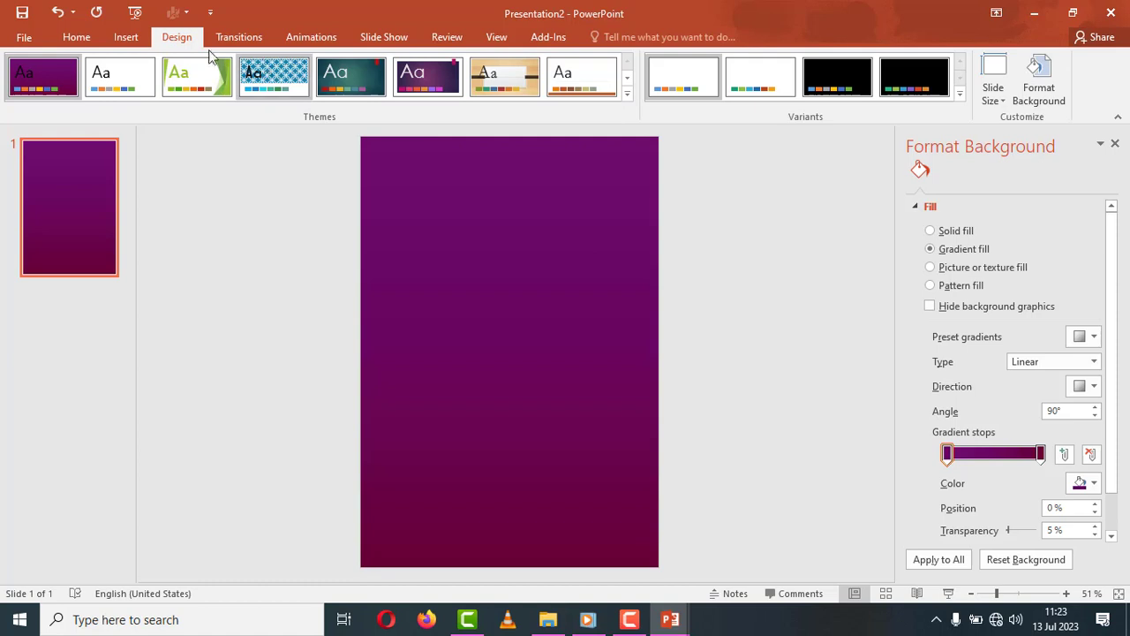
pyautogui.click(126, 37)
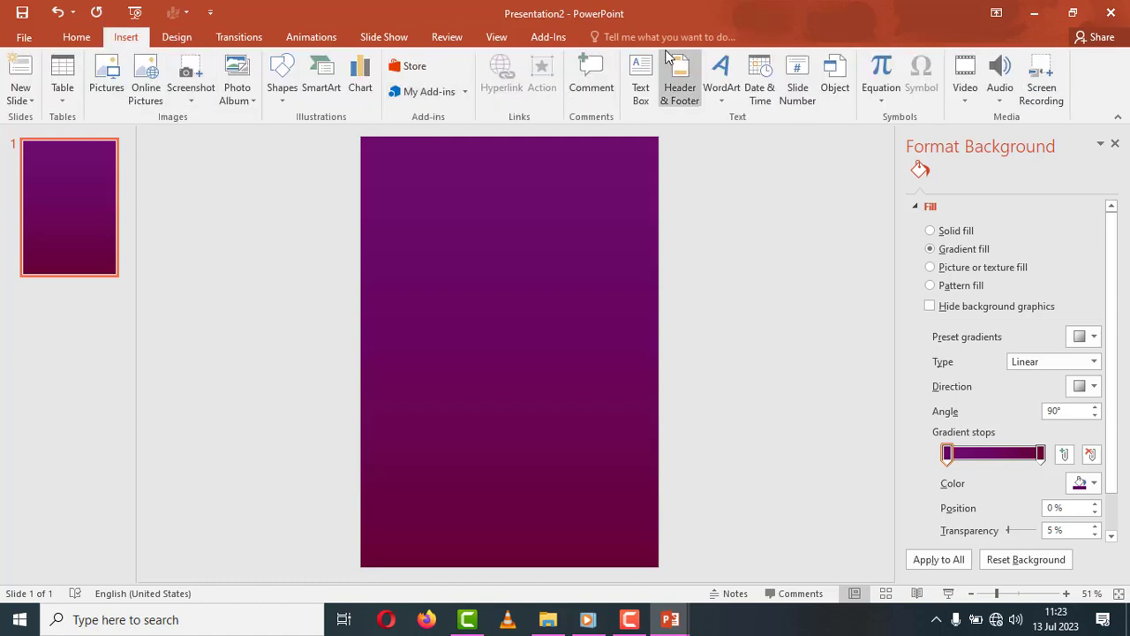
pyautogui.click(640, 79)
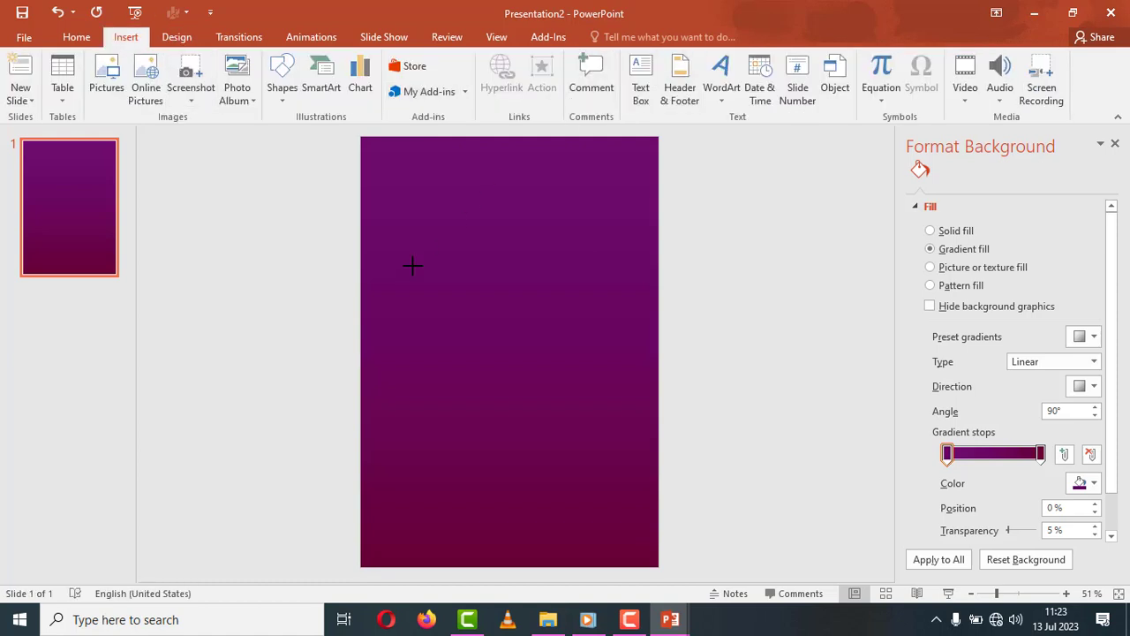
pyautogui.moveTo(412, 263); pyautogui.dragTo(596, 421)
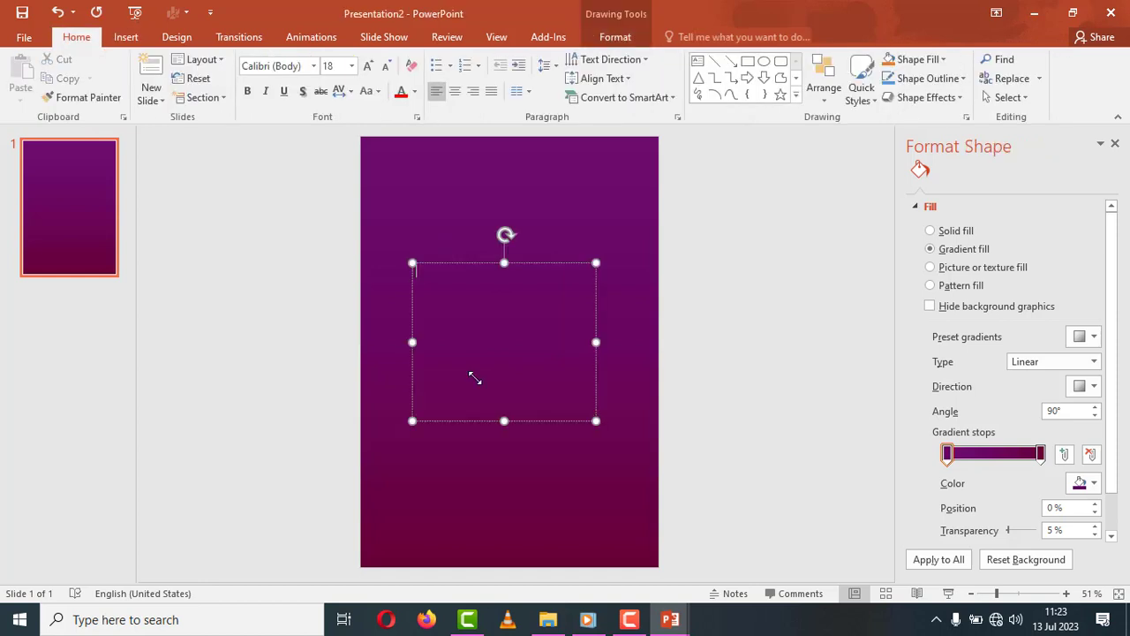
# Step: Set the text box font to Road Rage
pyautogui.click(313, 66)
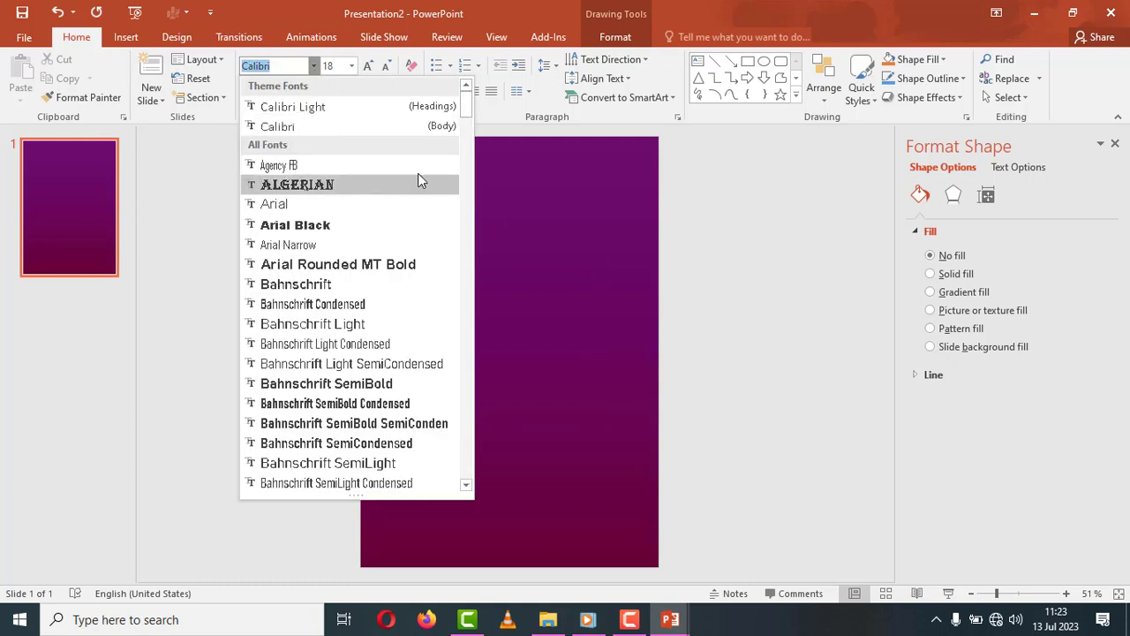
pyautogui.write('R')
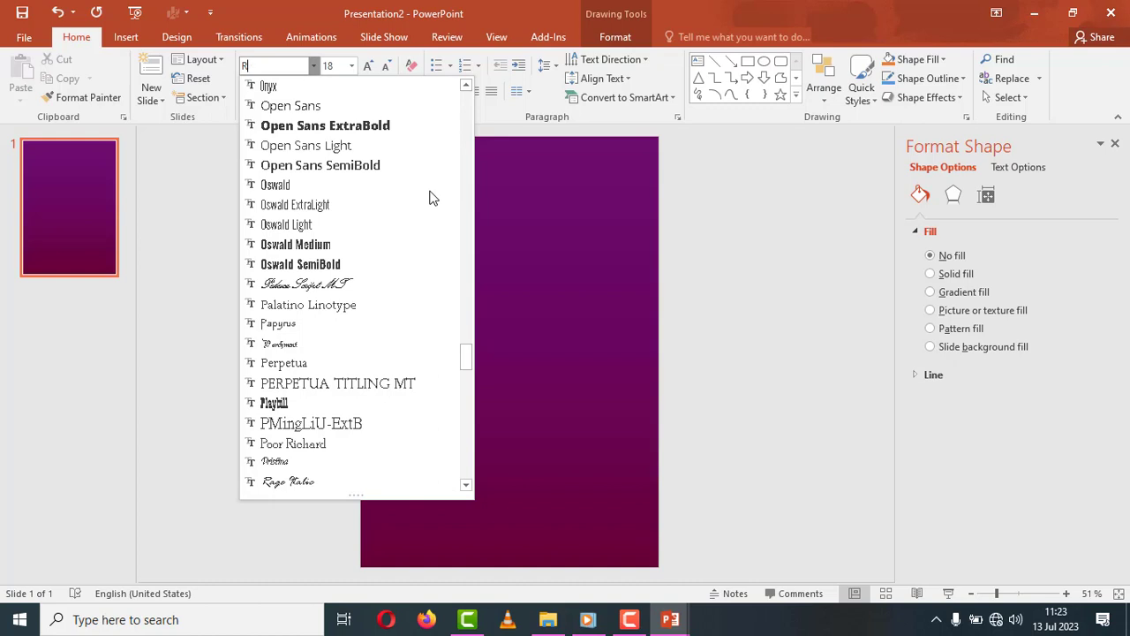
pyautogui.write('poad Rage')
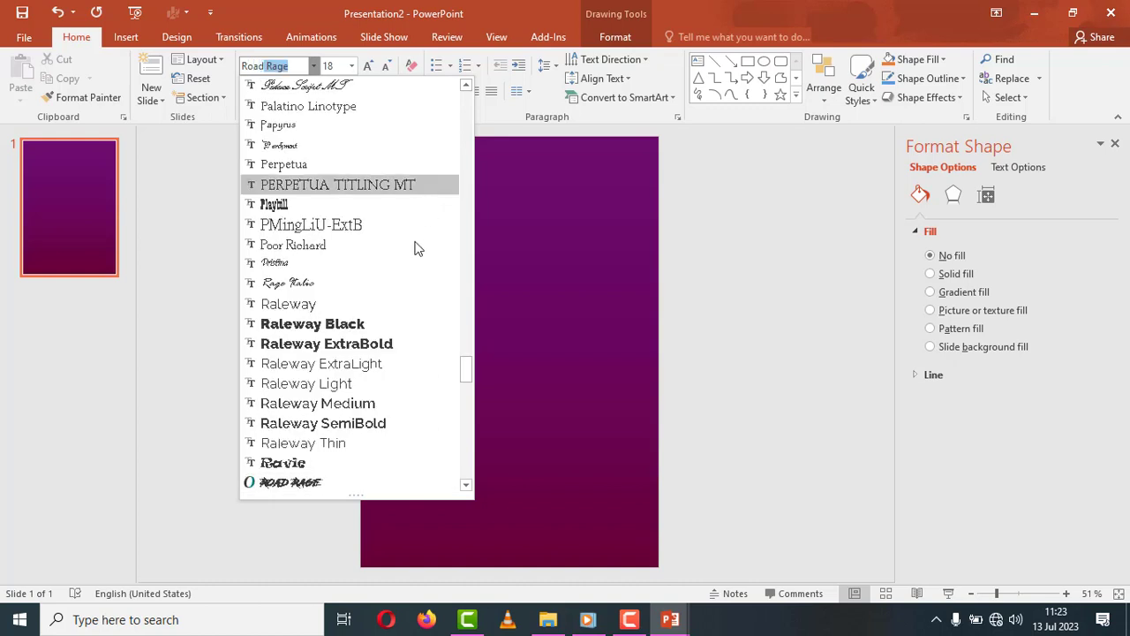
pyautogui.click(376, 483)
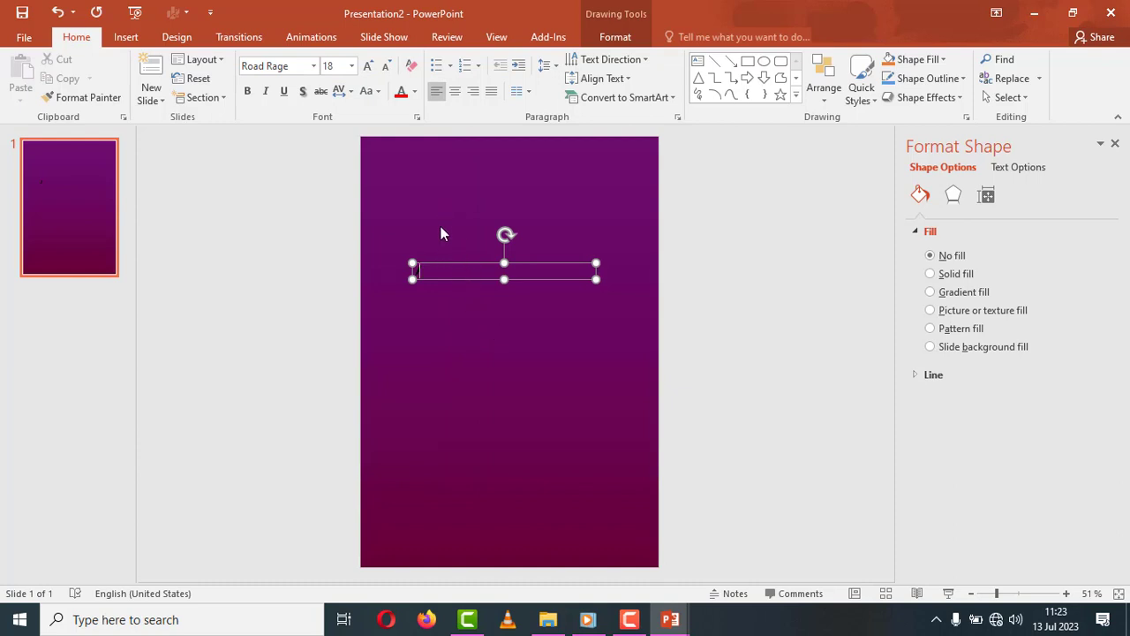
# Step: Select the Road Rage text and enlarge it step by step to 413 pt
pyautogui.hotkey('ctrl', 'a')
pyautogui.click(369, 66)
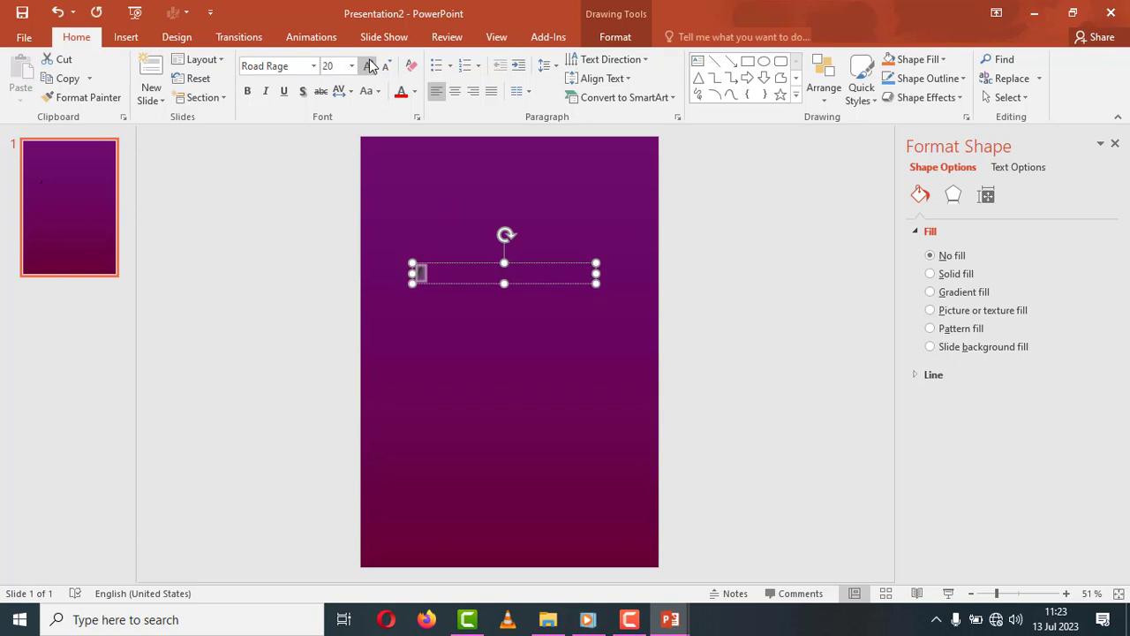
pyautogui.click(369, 67)
pyautogui.click(369, 66)
pyautogui.click(369, 66)
pyautogui.click(369, 66)
pyautogui.click(369, 66)
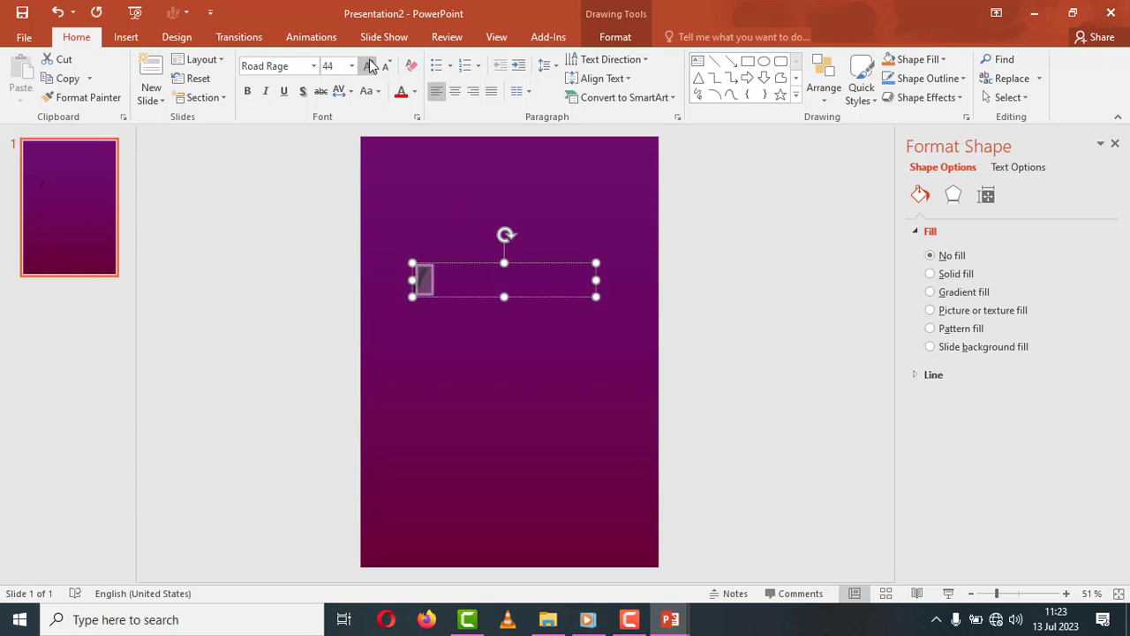
pyautogui.click(369, 66)
pyautogui.click(369, 66)
pyautogui.click(370, 66)
pyautogui.click(369, 66)
pyautogui.click(369, 66)
pyautogui.click(369, 66)
pyautogui.click(369, 67)
pyautogui.click(369, 66)
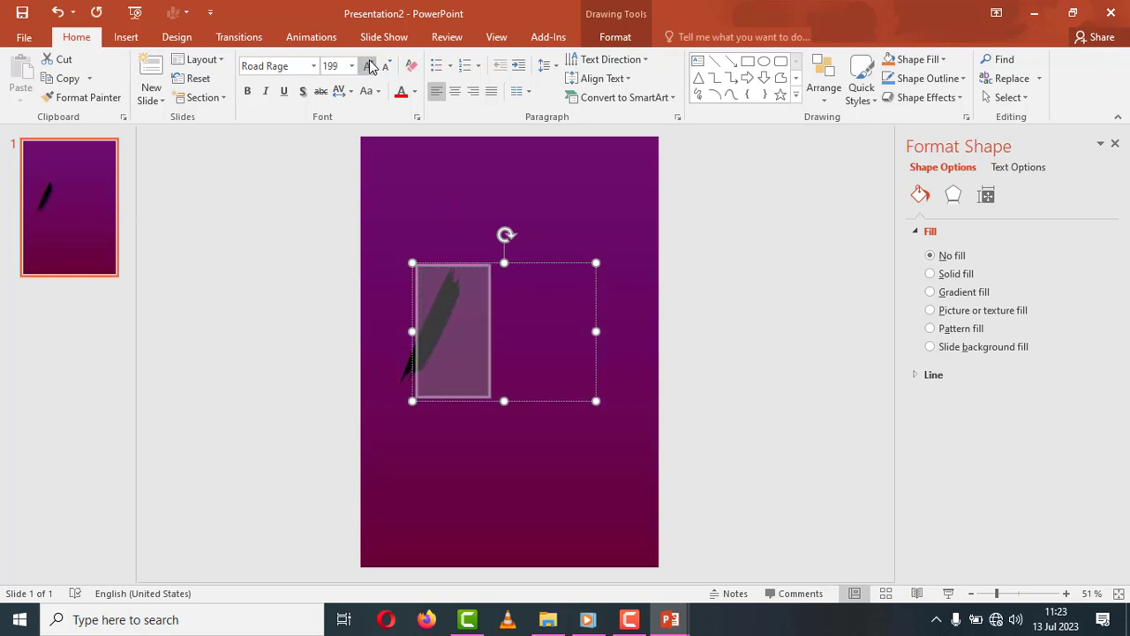
pyautogui.click(369, 66)
pyautogui.click(369, 66)
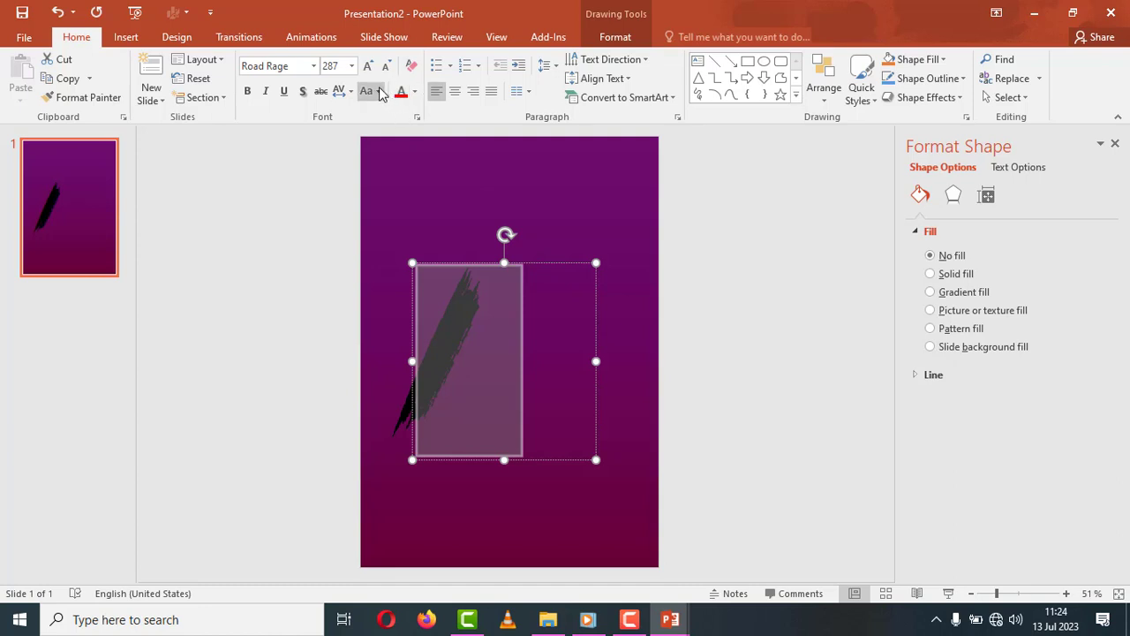
pyautogui.click(368, 67)
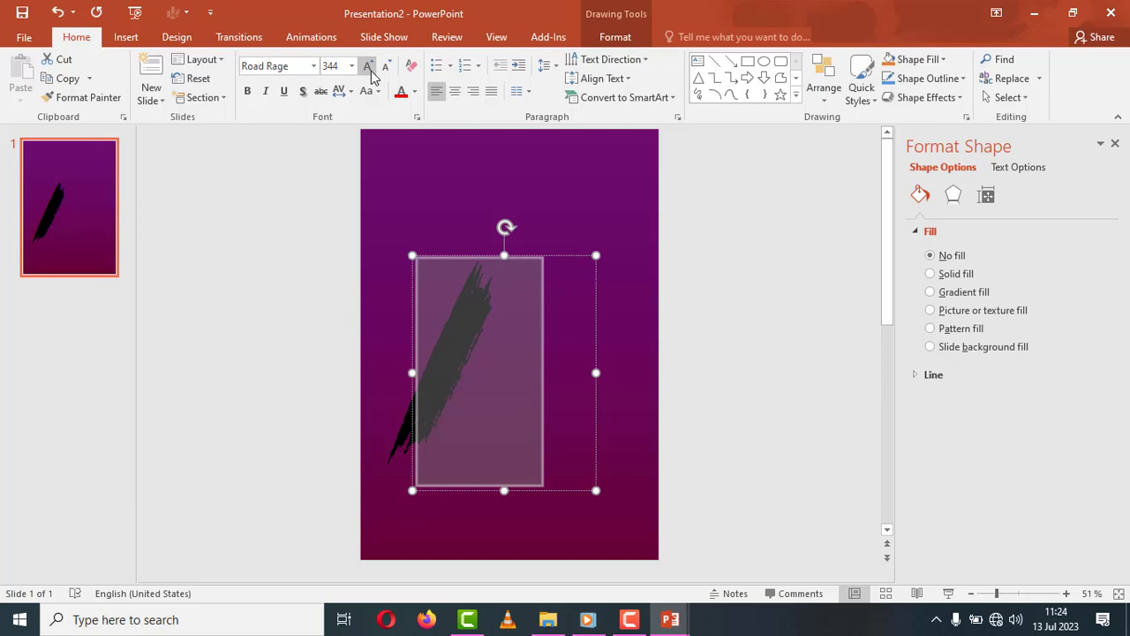
pyautogui.click(369, 67)
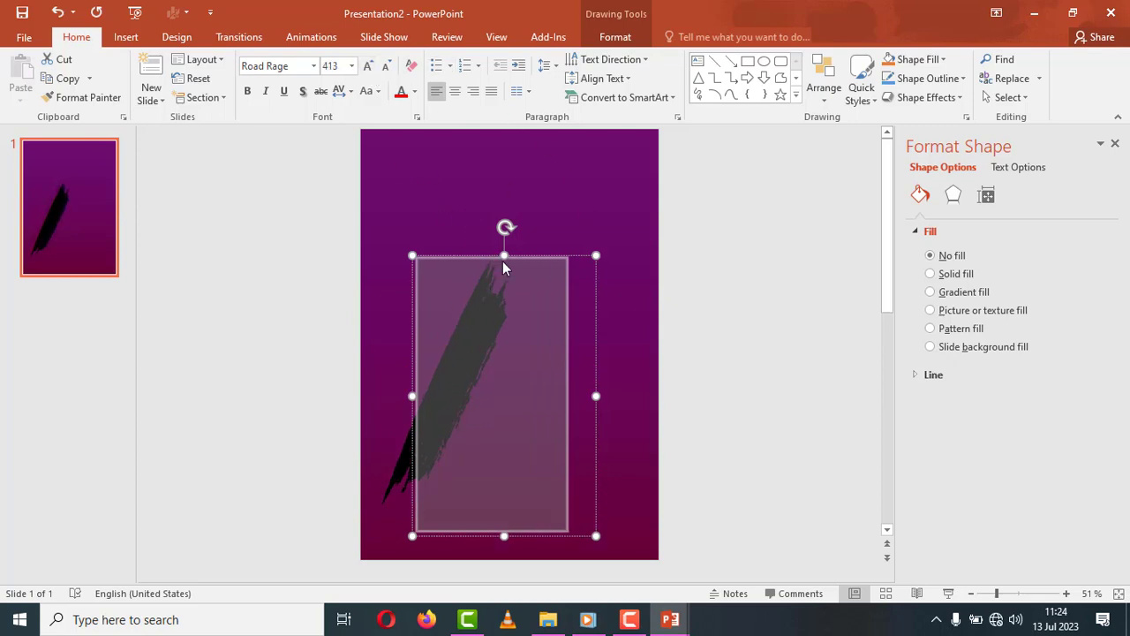
pyautogui.click(450, 208)
# Step: Move the brush stroke higher and draw a rectangle sent behind it
pyautogui.click(489, 298)
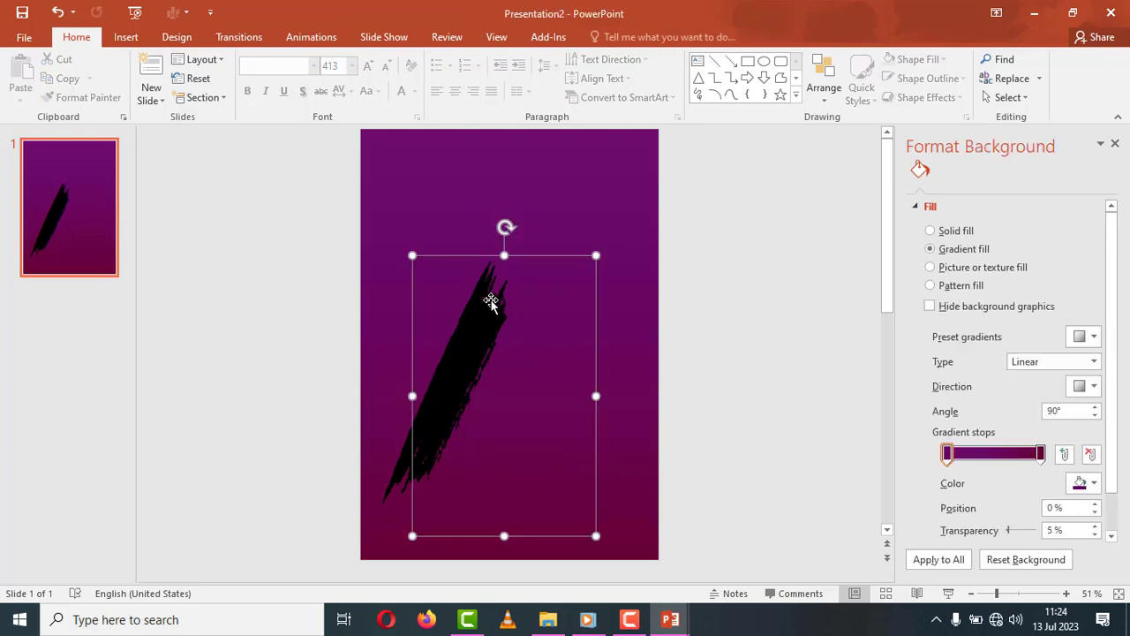
pyautogui.moveTo(491, 300); pyautogui.dragTo(517, 228)
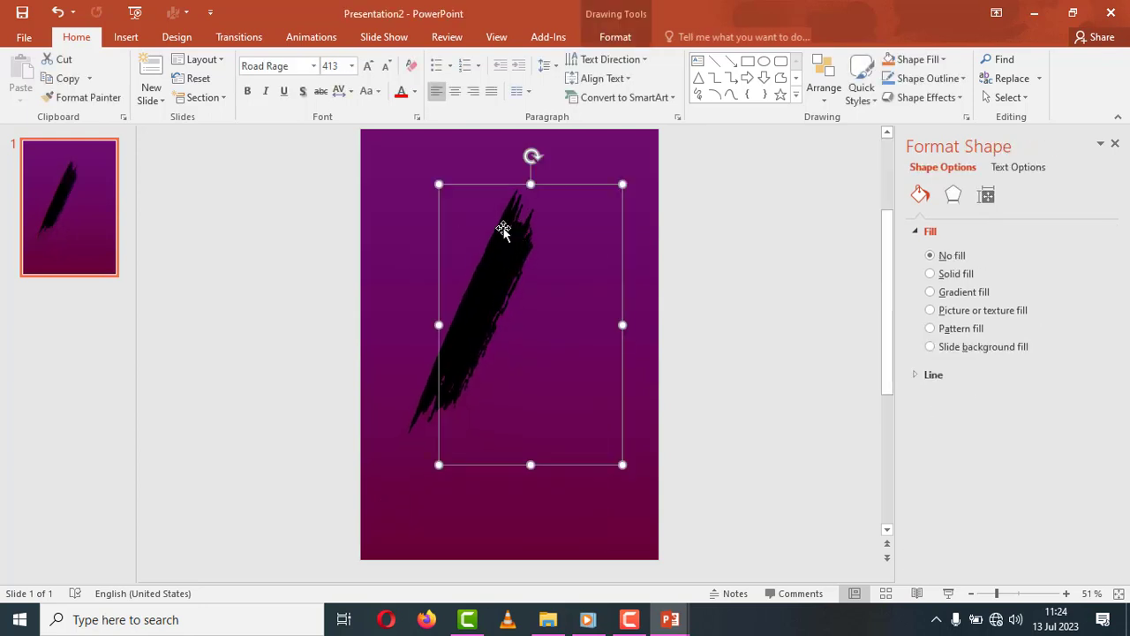
pyautogui.click(126, 38)
pyautogui.click(283, 77)
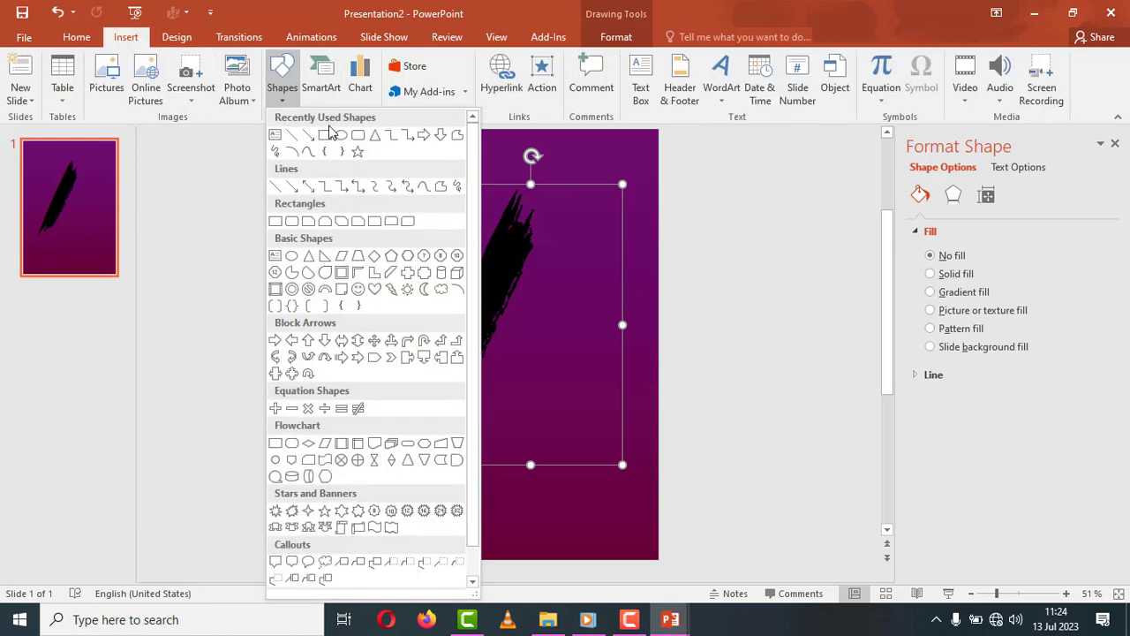
pyautogui.click(331, 134)
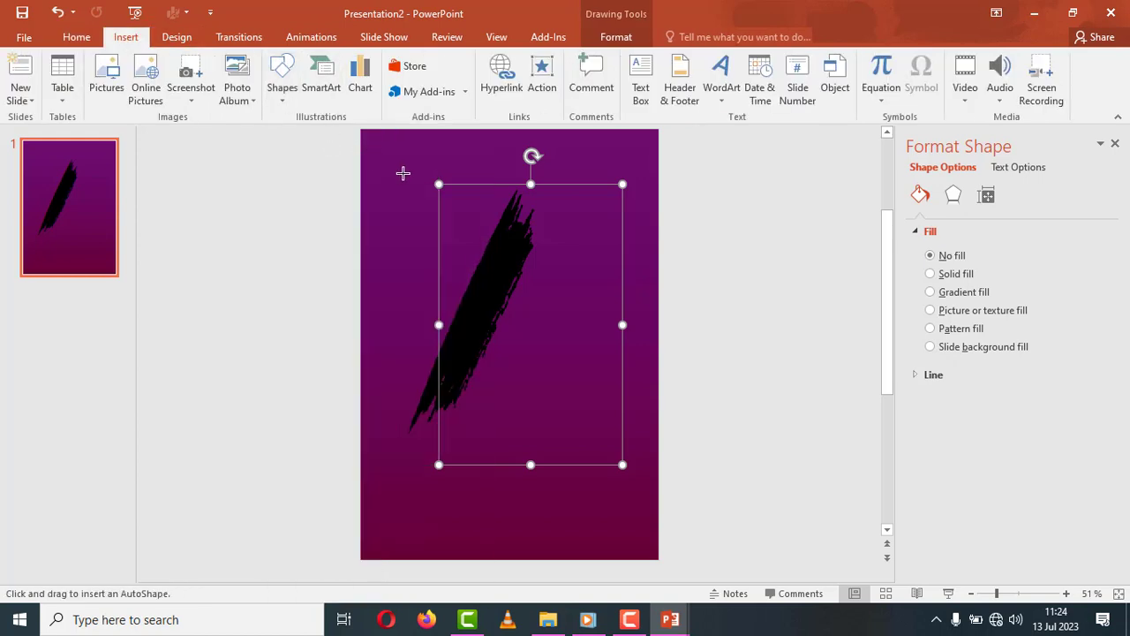
pyautogui.moveTo(403, 173); pyautogui.dragTo(618, 508)
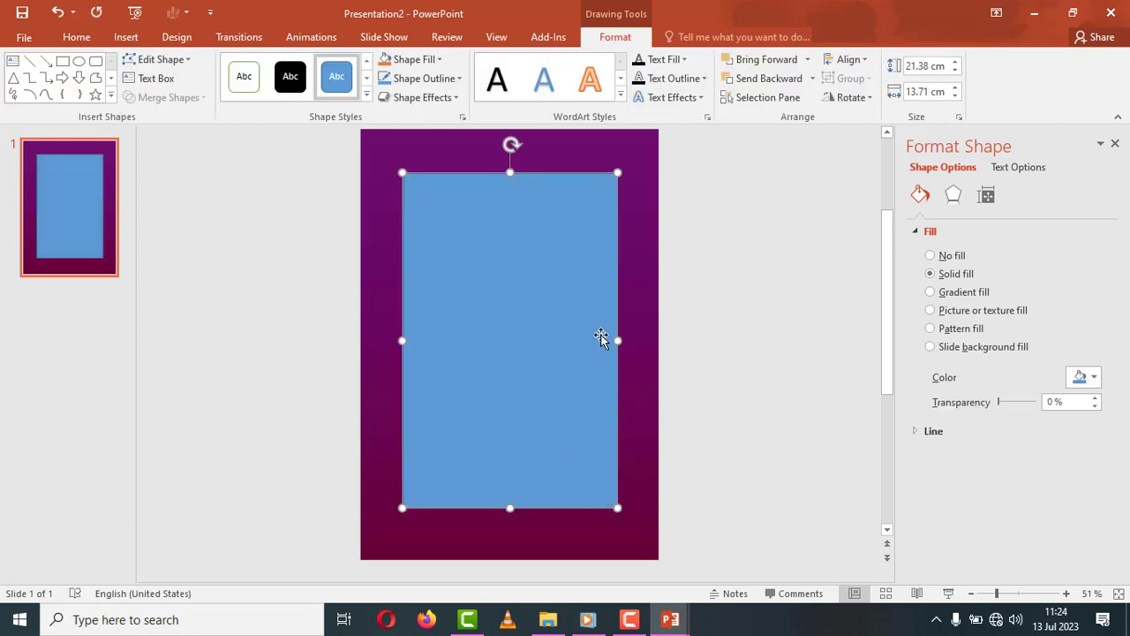
pyautogui.click(812, 78)
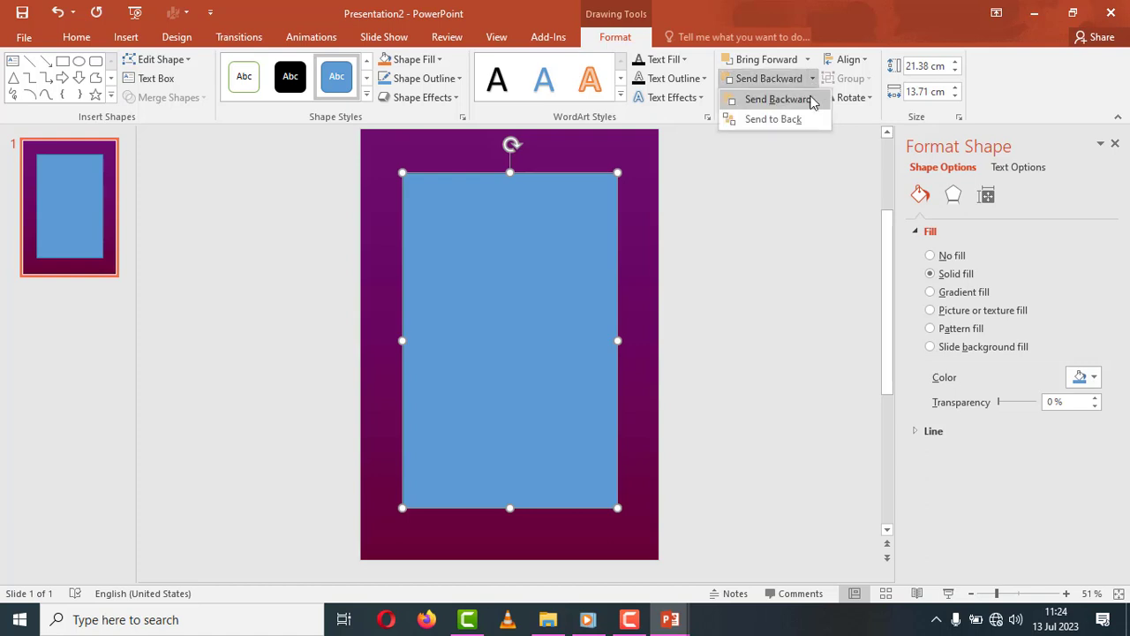
pyautogui.click(807, 123)
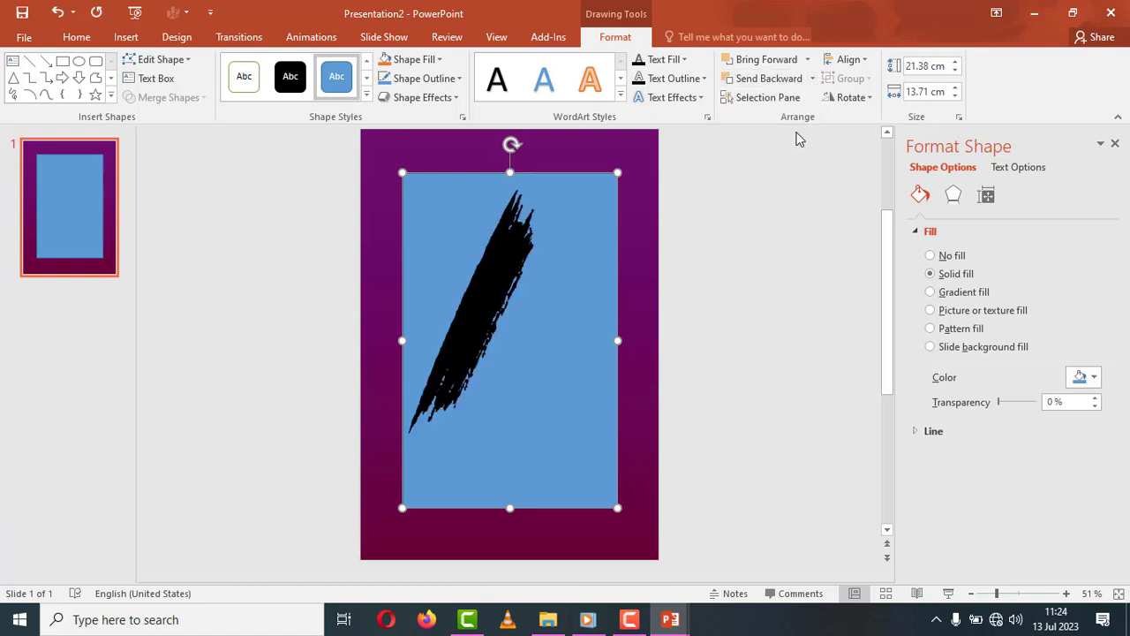
# Step: Intersect the brush stroke with the rectangle into a standalone shape
pyautogui.click(525, 258)
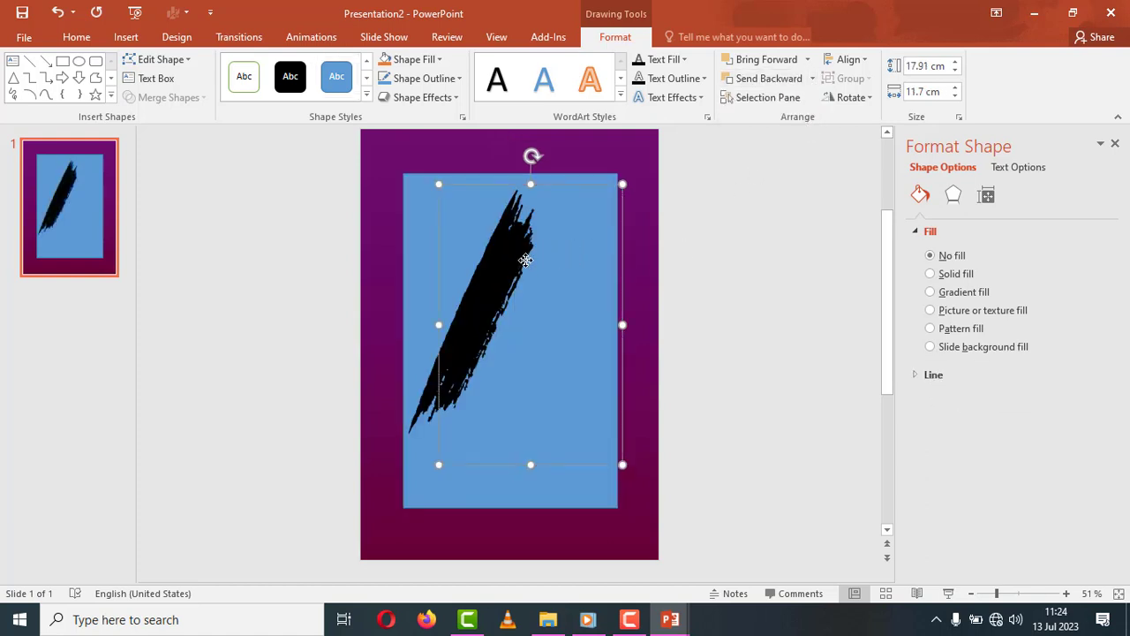
pyautogui.keyDown('shift'); pyautogui.click(409, 336); pyautogui.keyUp('shift')
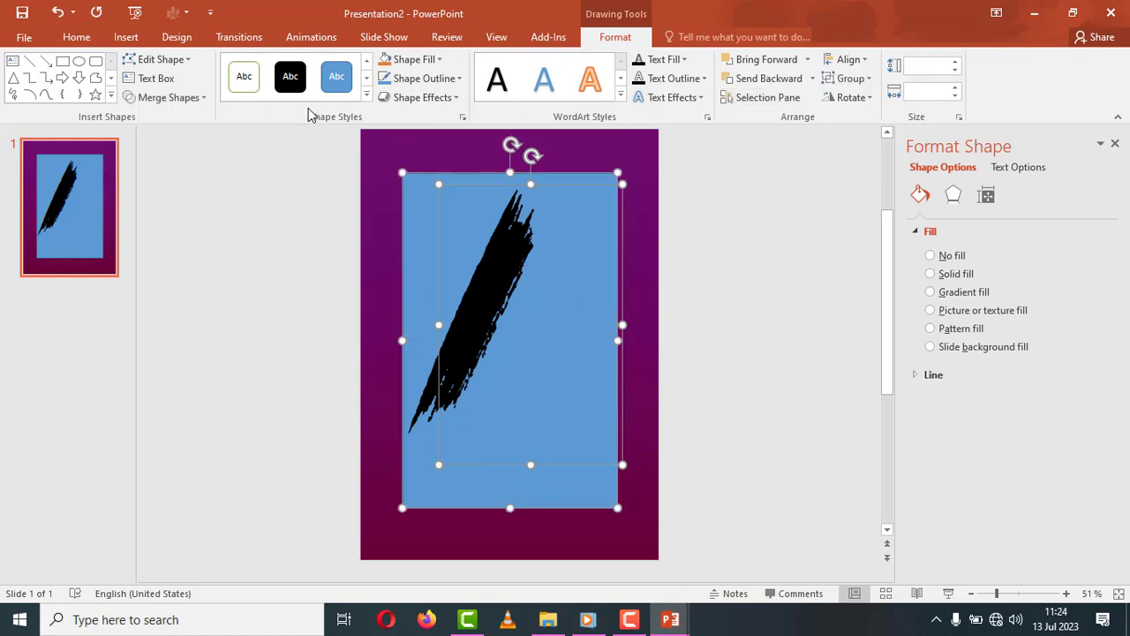
pyautogui.click(202, 98)
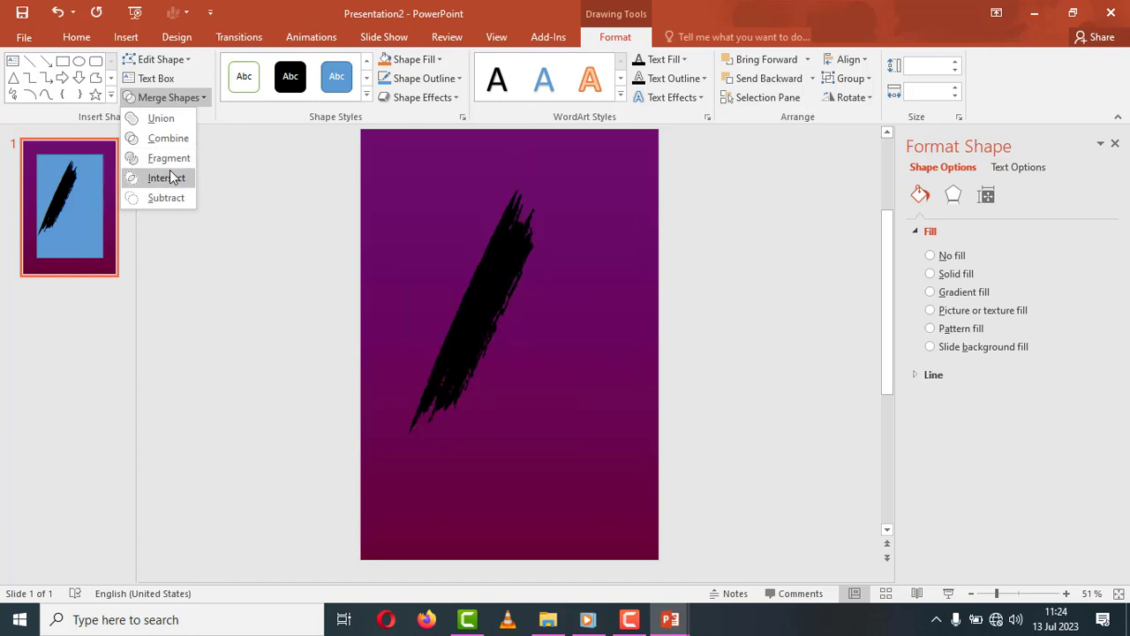
pyautogui.click(168, 179)
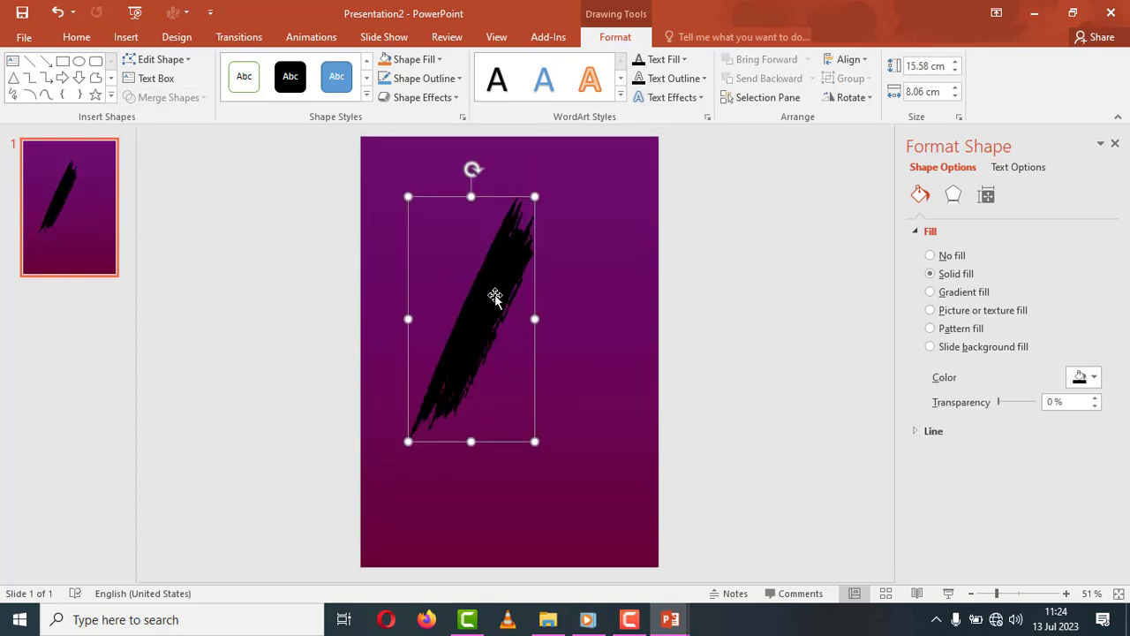
# Step: Fill the brush-stroke shape with standard orange
pyautogui.click(439, 59)
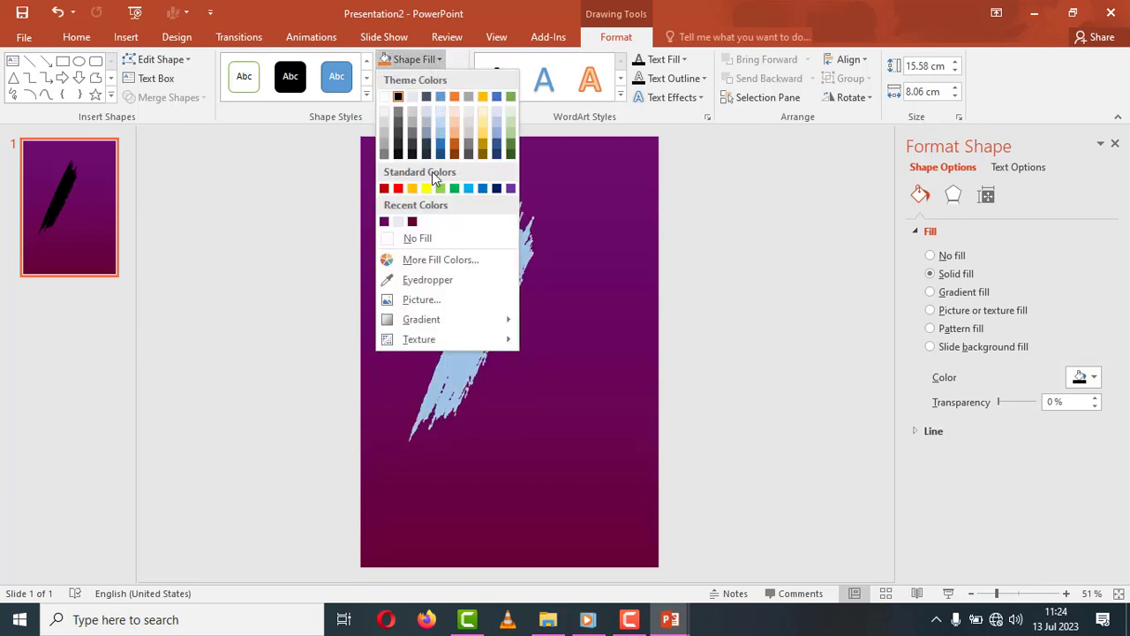
pyautogui.click(423, 258)
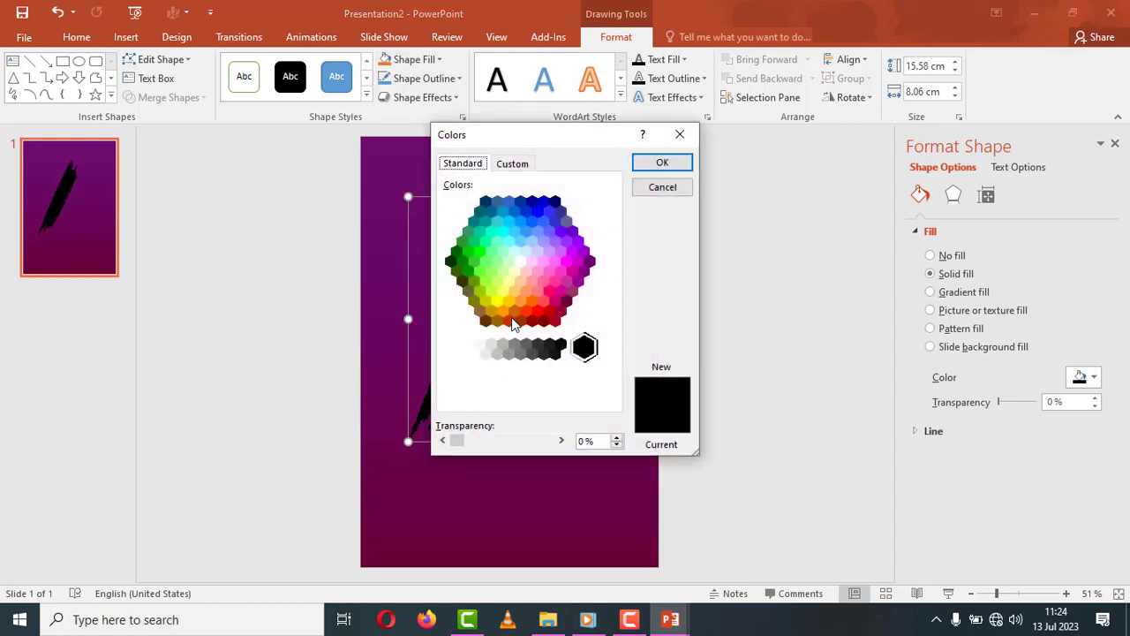
pyautogui.click(530, 301)
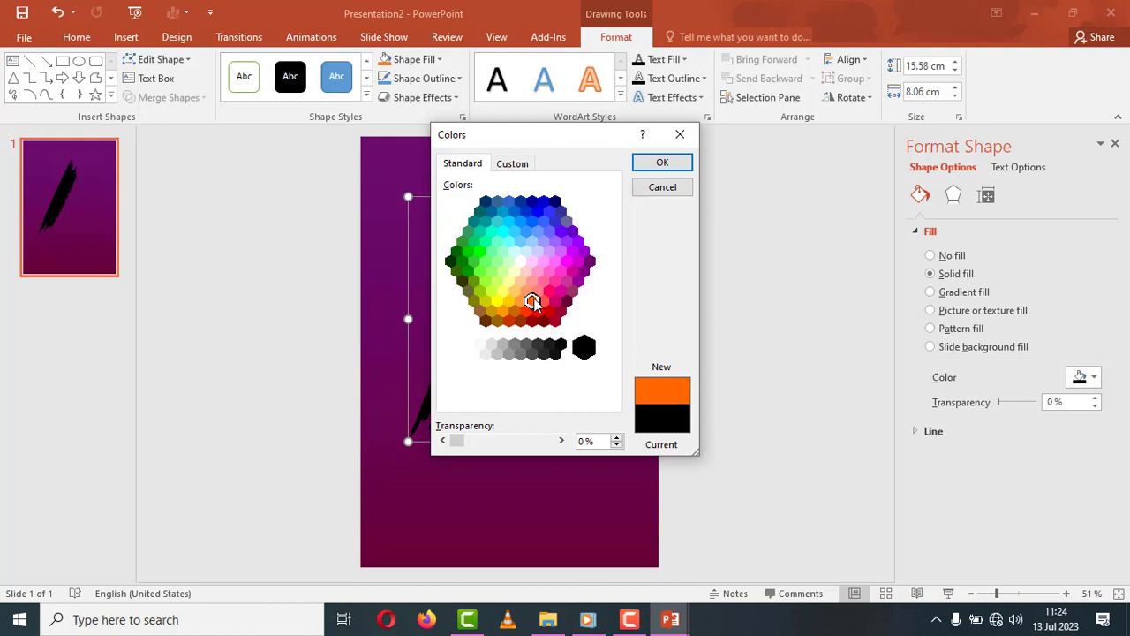
pyautogui.click(664, 164)
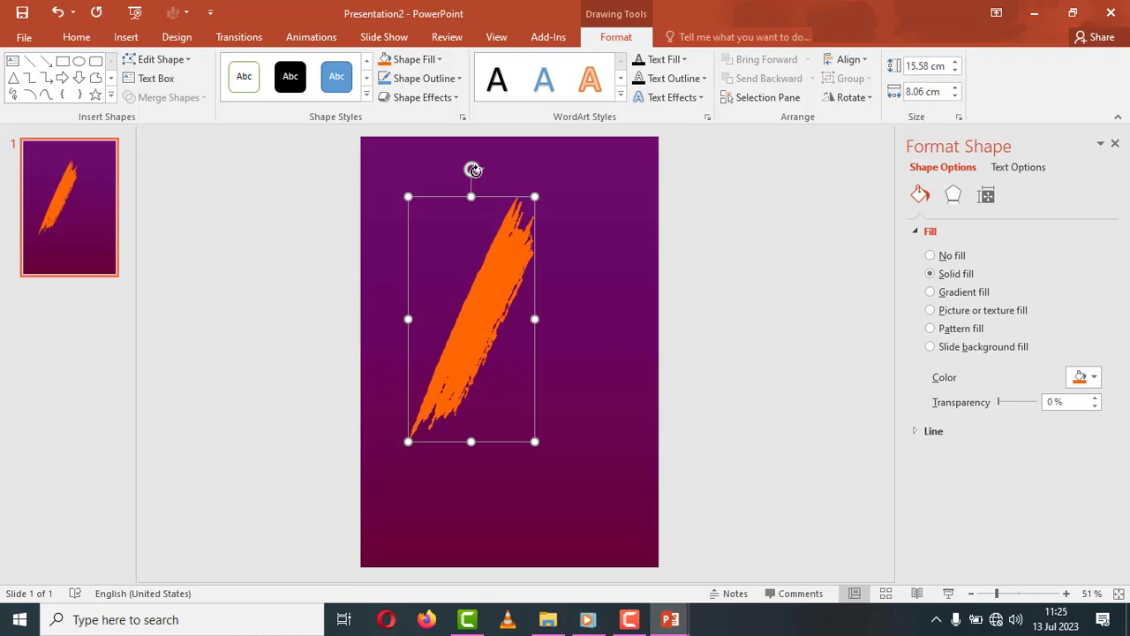
# Step: Rotate the orange brush stroke near horizontal and overlap the brush pieces into one long streak
pyautogui.moveTo(473, 169); pyautogui.dragTo(582, 239)
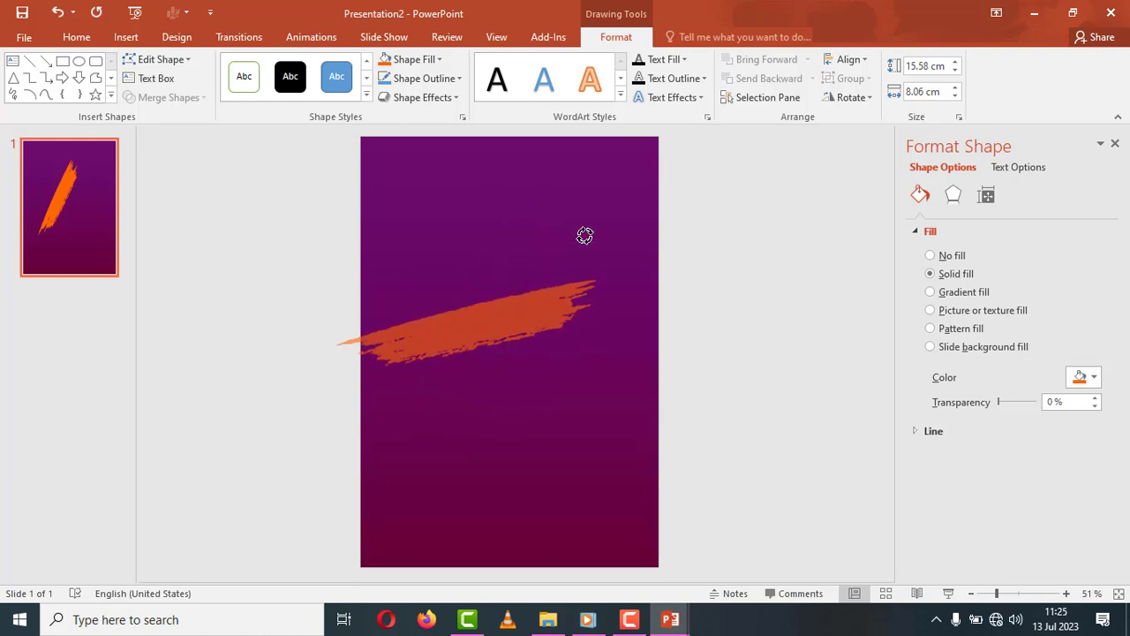
pyautogui.moveTo(582, 238); pyautogui.dragTo(586, 234)
pyautogui.moveTo(529, 331)
pyautogui.mouseDown()
pyautogui.moveTo(560, 298)
pyautogui.moveTo(601, 294)
pyautogui.moveTo(526, 352)
pyautogui.moveTo(479, 353)
pyautogui.moveTo(474, 341)
pyautogui.moveTo(496, 318)
pyautogui.moveTo(452, 346)
pyautogui.moveTo(467, 323)
pyautogui.moveTo(459, 350)
pyautogui.moveTo(500, 379)
pyautogui.moveTo(605, 330)
pyautogui.moveTo(614, 316)
pyautogui.moveTo(729, 291)
pyautogui.moveTo(708, 259)
pyautogui.moveTo(518, 472)
pyautogui.moveTo(499, 413)
pyautogui.moveTo(436, 391)
pyautogui.moveTo(436, 376)
pyautogui.mouseUp()
pyautogui.hotkey('ctrl', 'z')
pyautogui.hotkey('ctrl', 'z')
pyautogui.hotkey('ctrl', 'z')
pyautogui.hotkey('ctrl', 'z')
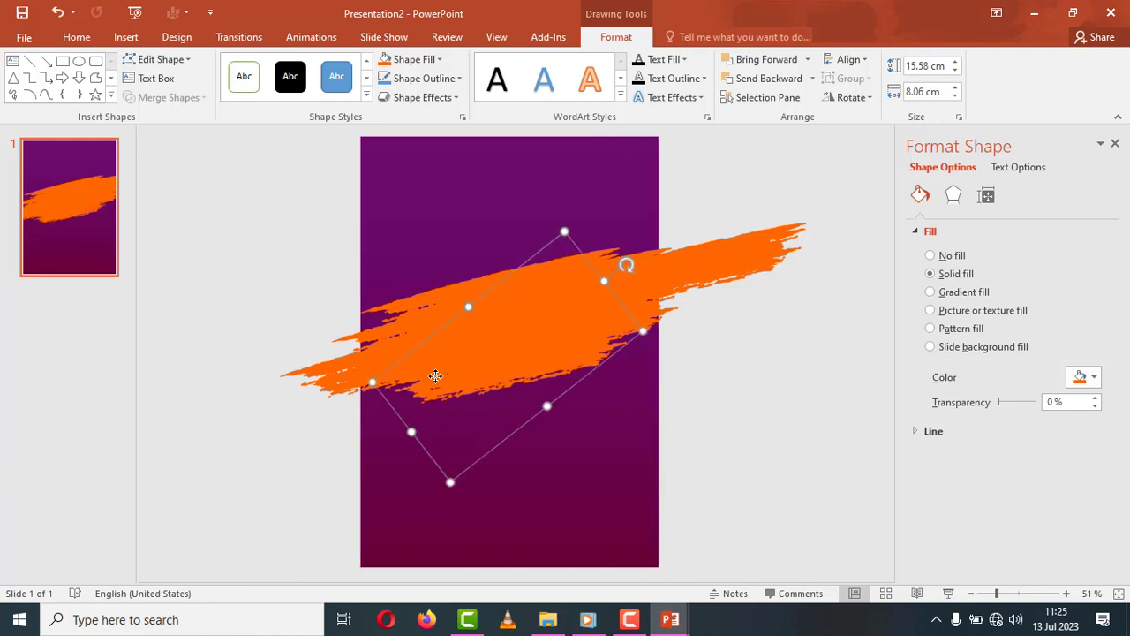
pyautogui.hotkey('ctrl', 'z')
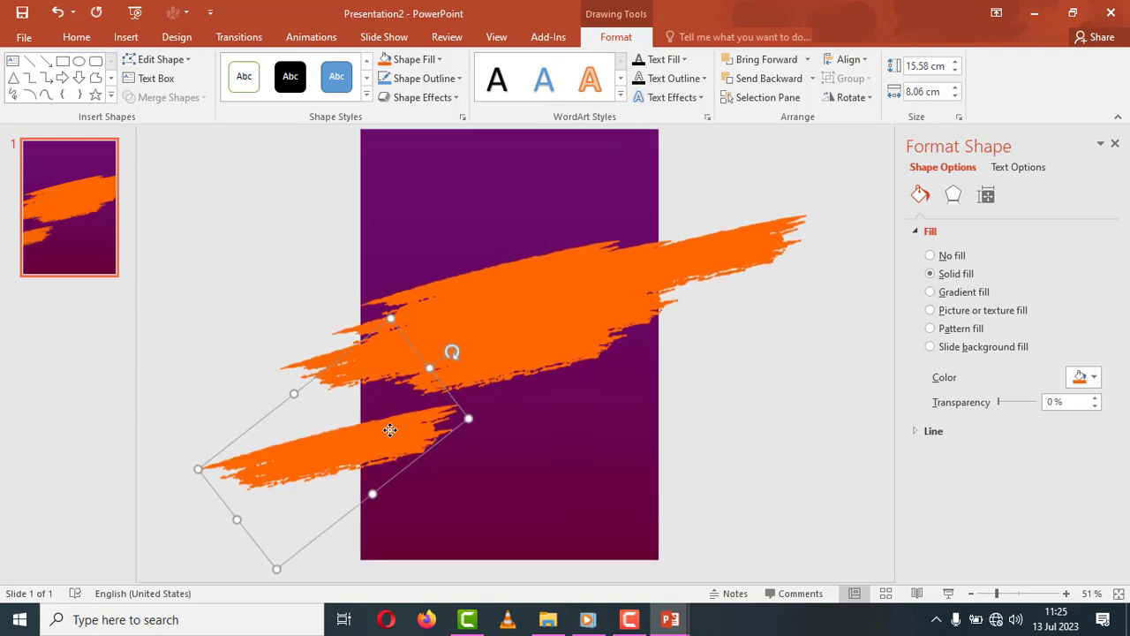
pyautogui.moveTo(391, 430); pyautogui.dragTo(763, 265)
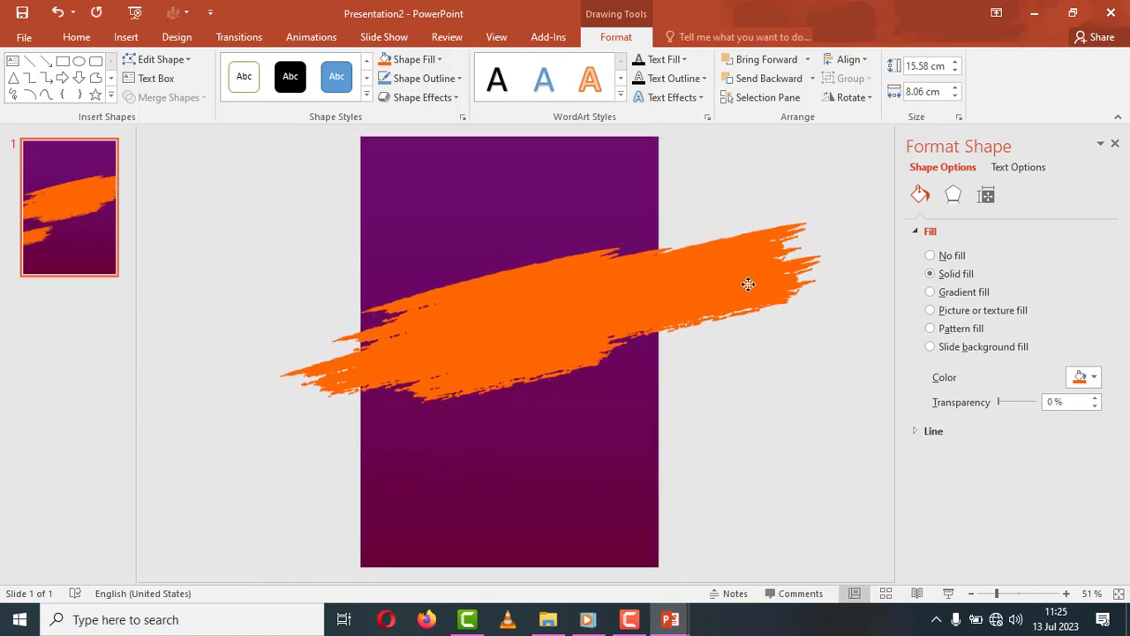
pyautogui.moveTo(763, 264)
pyautogui.mouseDown()
pyautogui.moveTo(726, 300)
pyautogui.moveTo(363, 410)
pyautogui.moveTo(389, 401)
pyautogui.mouseUp()
pyautogui.hotkey('ctrl', 'z')
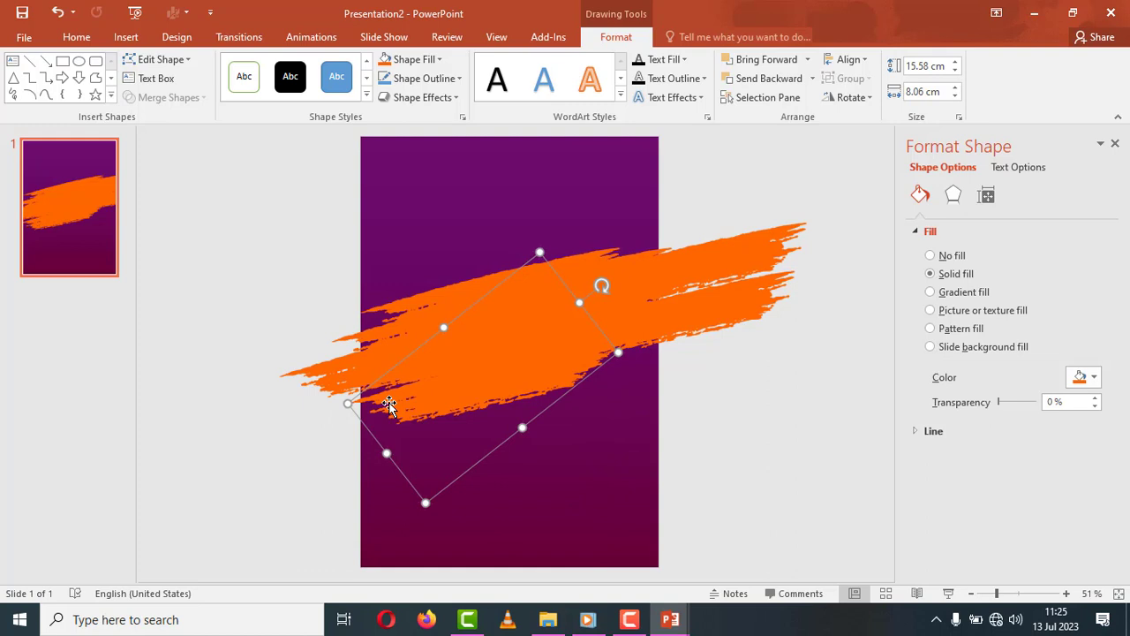
# Step: Group all the brush shapes into a single 15.46 × 32.72 cm object
pyautogui.hotkey('ctrl', 'a')
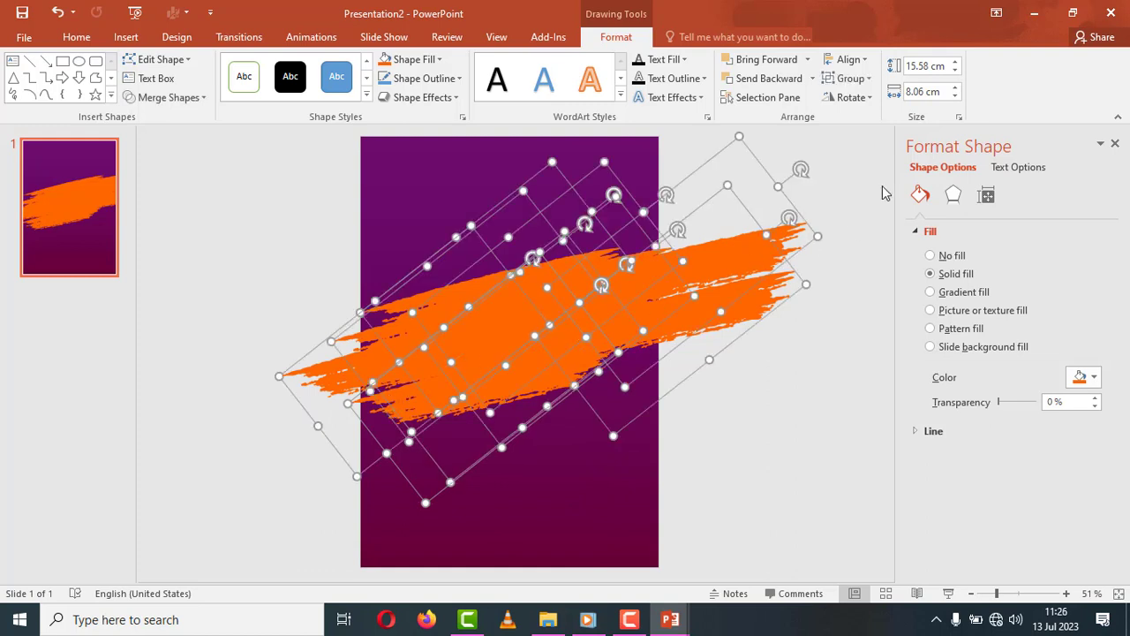
pyautogui.click(850, 78)
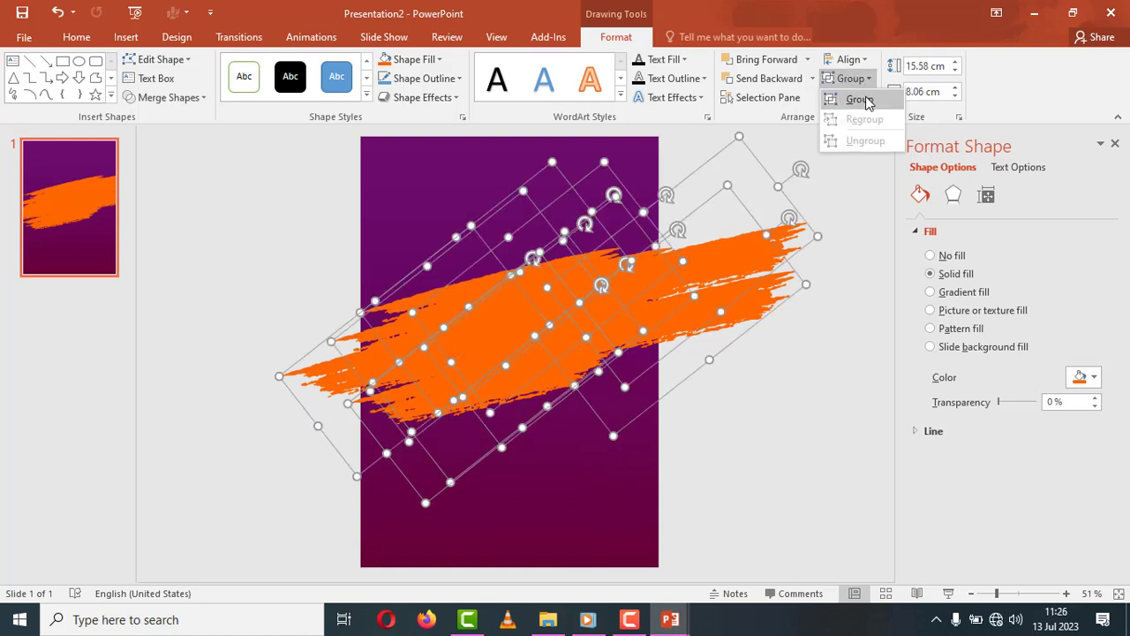
pyautogui.click(858, 100)
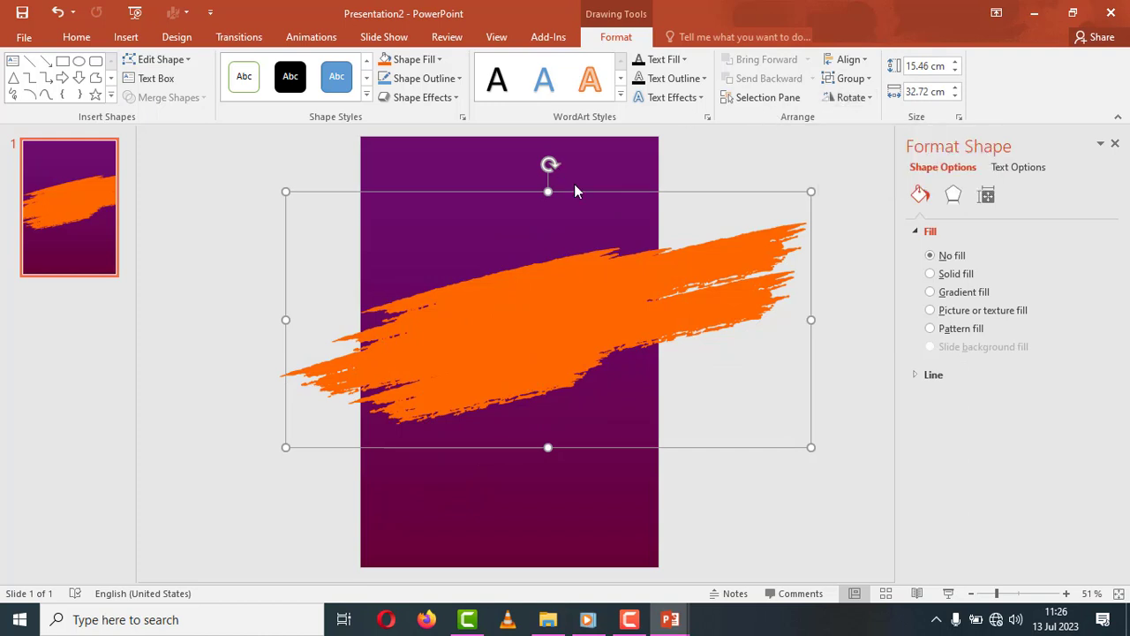
# Step: Insert the plate of buns picture 'images (16)' from Documents > new vids > brrrr
pyautogui.click(532, 178)
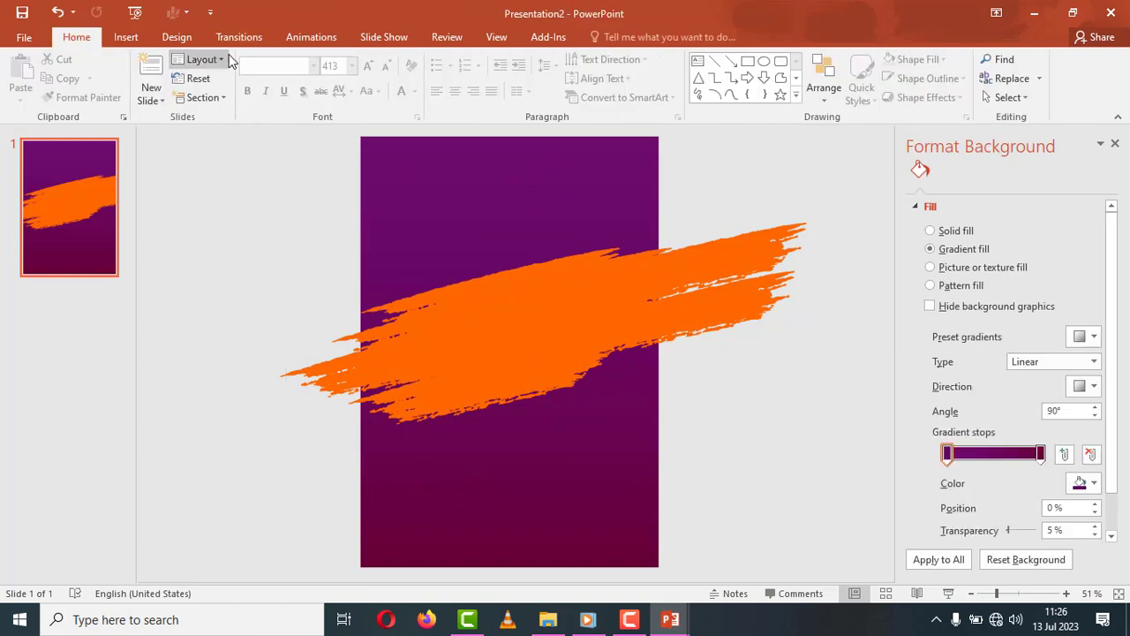
pyautogui.click(139, 43)
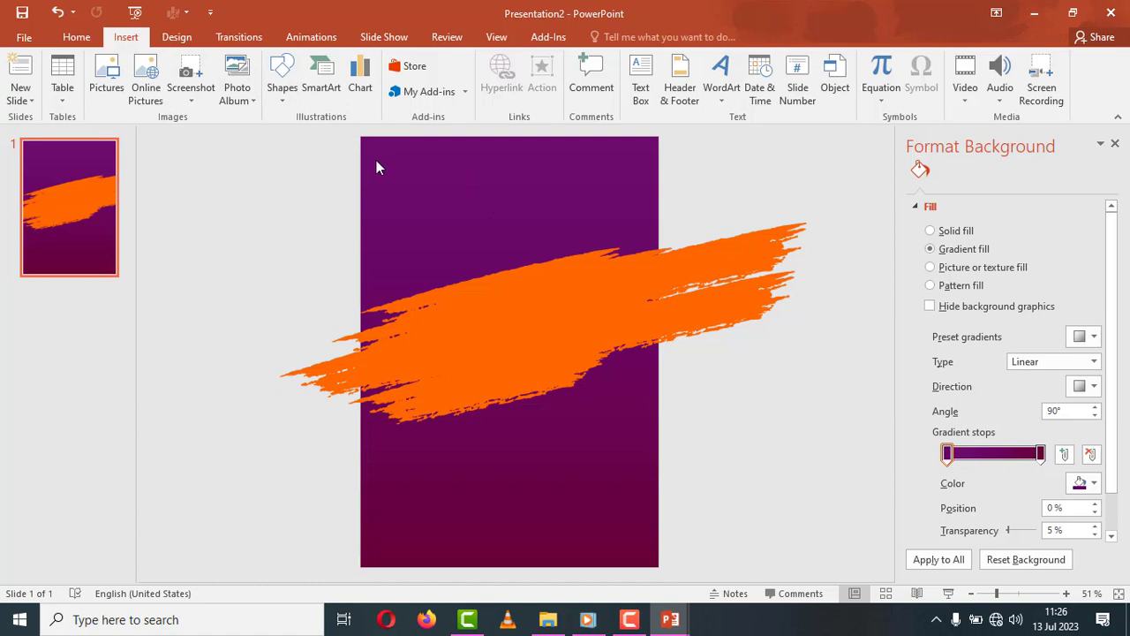
pyautogui.click(107, 75)
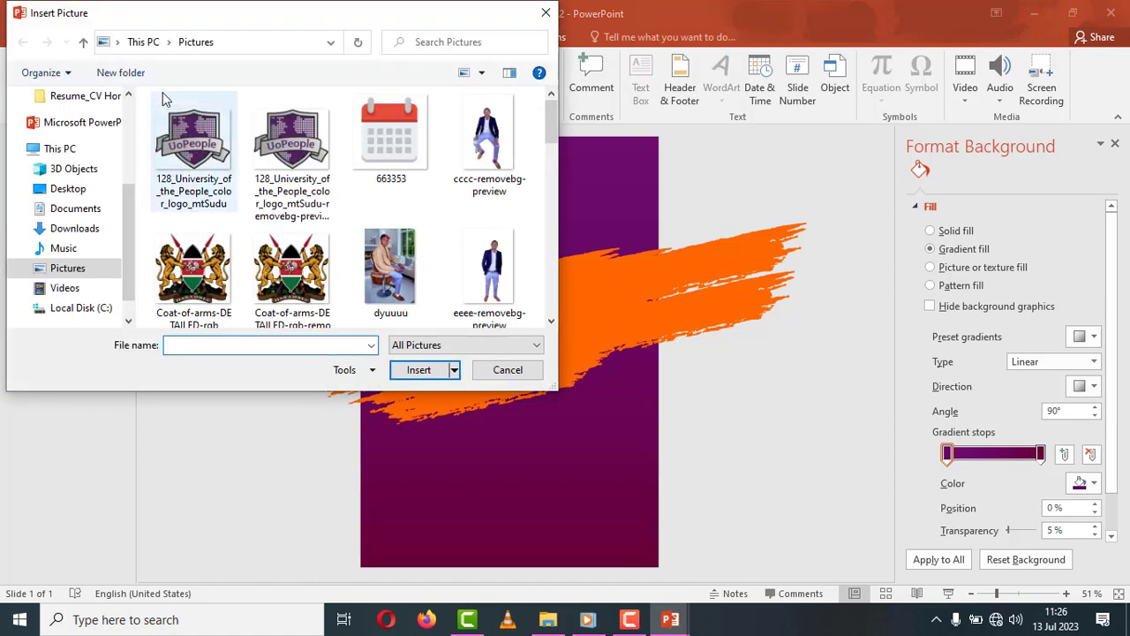
pyautogui.click(75, 208)
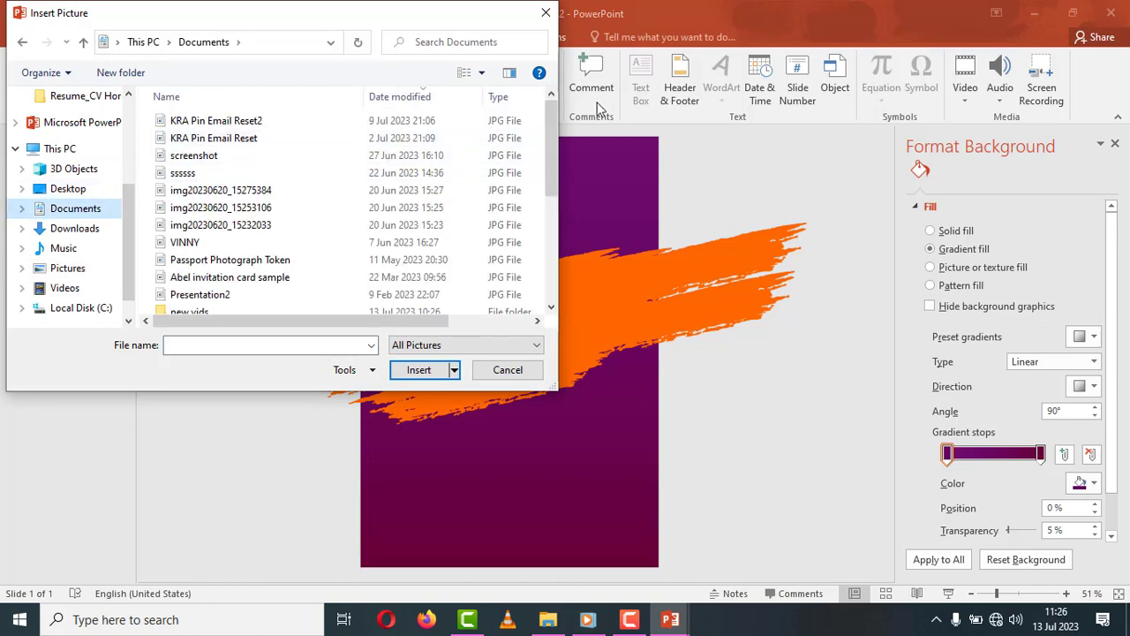
pyautogui.moveTo(556, 135); pyautogui.dragTo(560, 203)
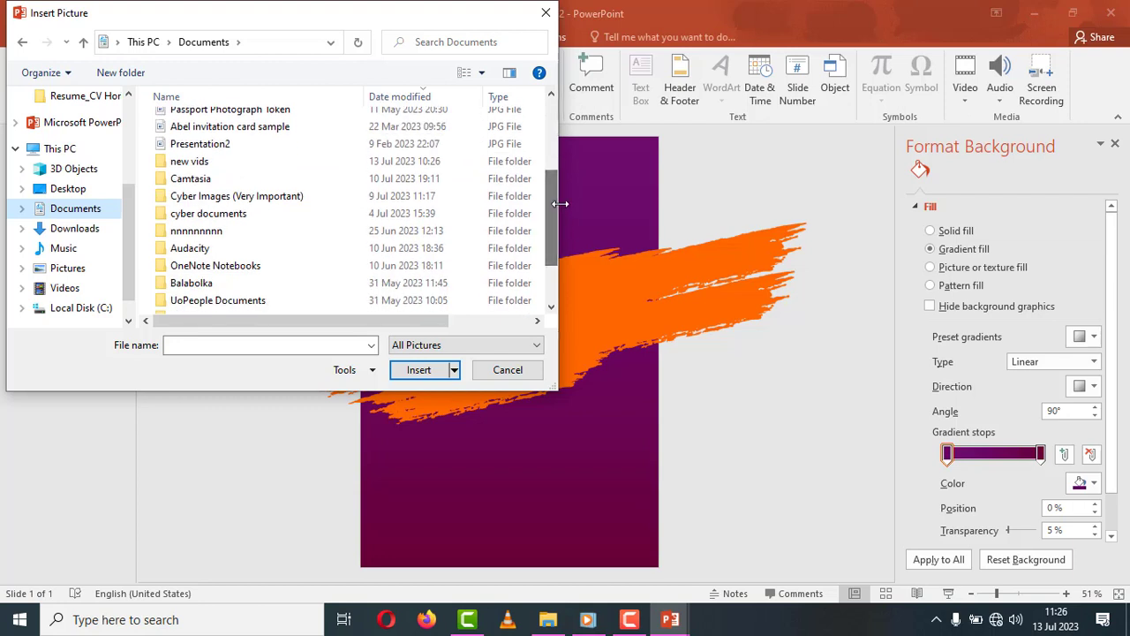
pyautogui.doubleClick(203, 164)
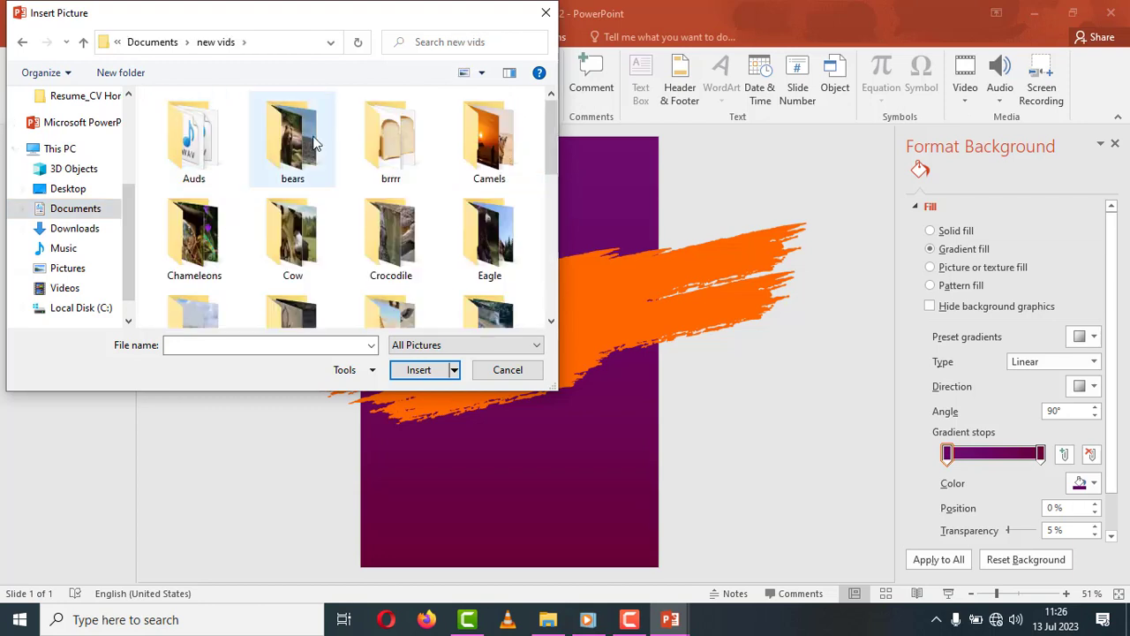
pyautogui.doubleClick(393, 142)
pyautogui.click(398, 144)
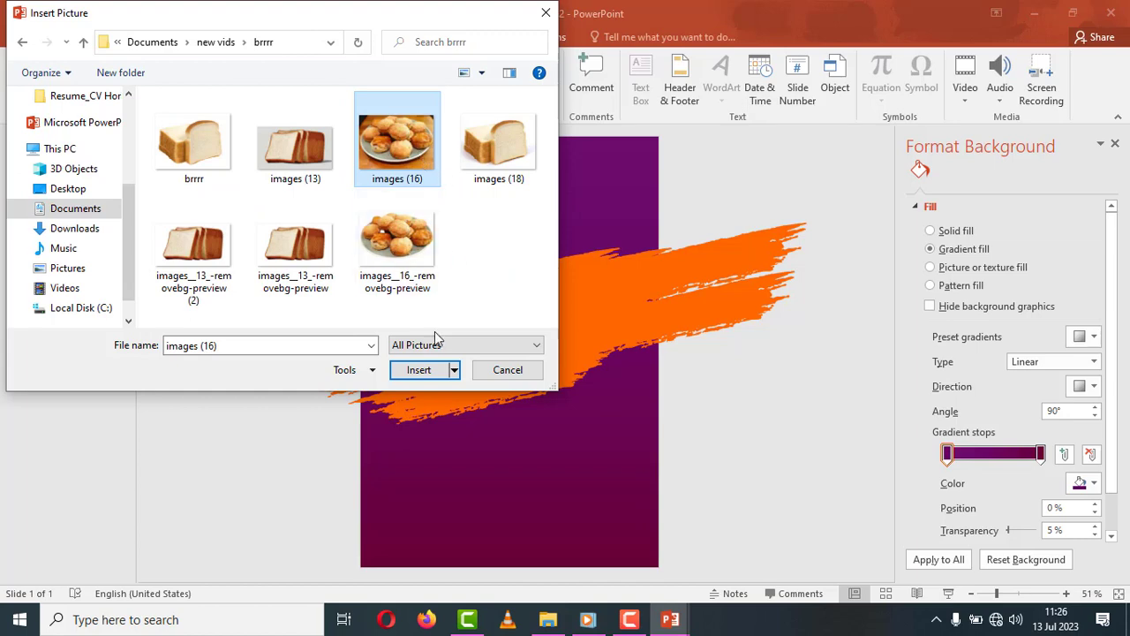
pyautogui.click(432, 371)
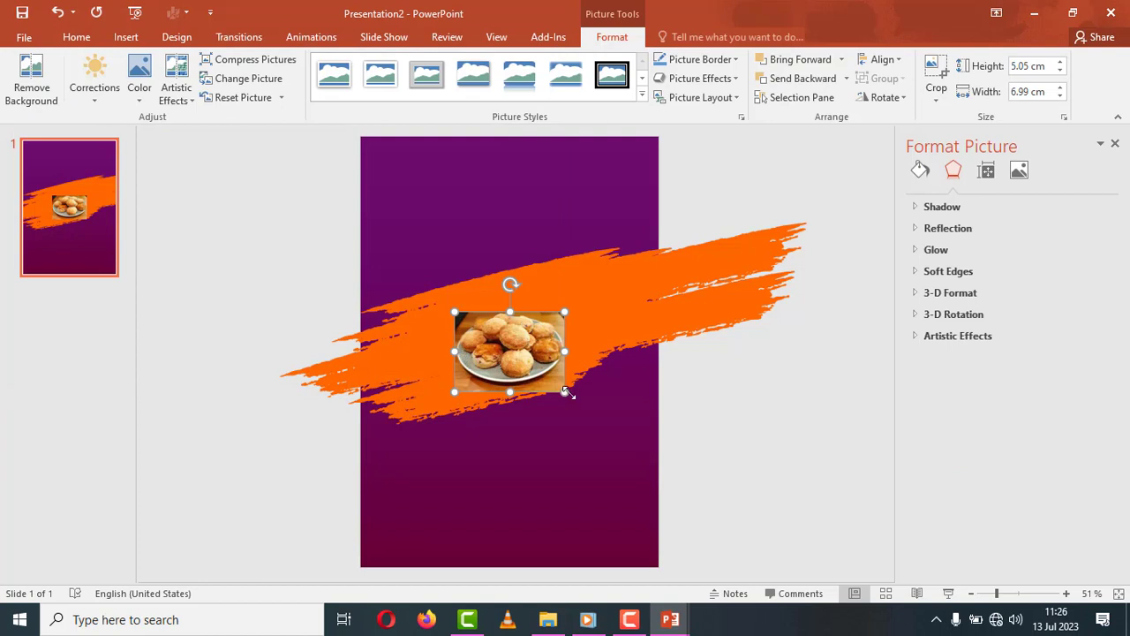
# Step: Enlarge the buns photo to 10.8 × 14.93 cm and move it to the top of the slide
pyautogui.moveTo(565, 391); pyautogui.dragTo(653, 479)
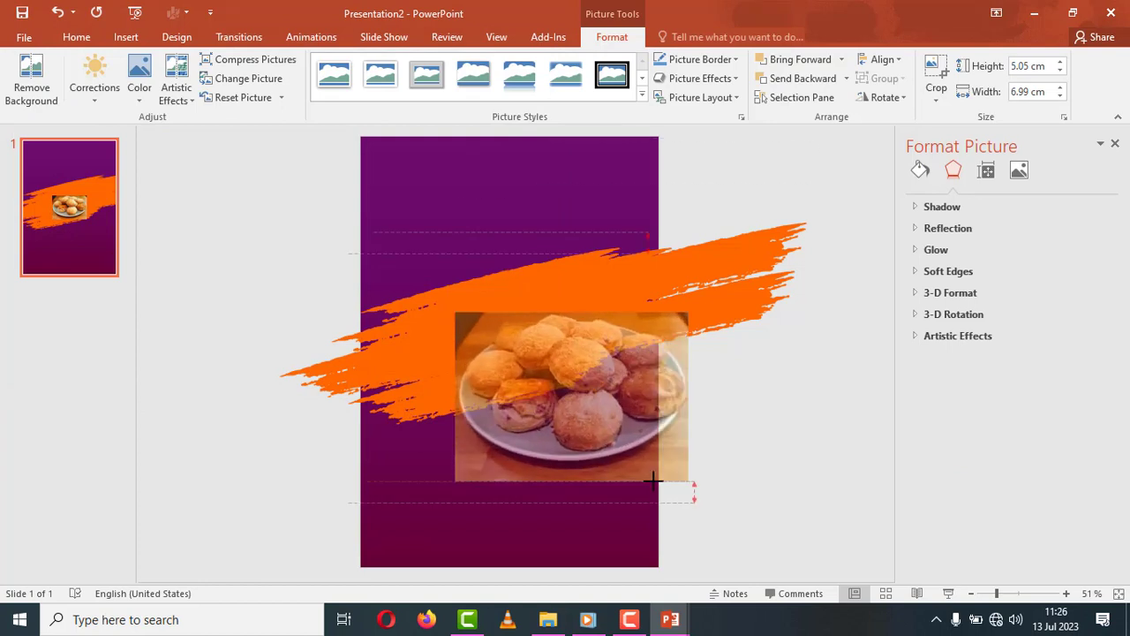
pyautogui.moveTo(599, 410); pyautogui.dragTo(535, 272)
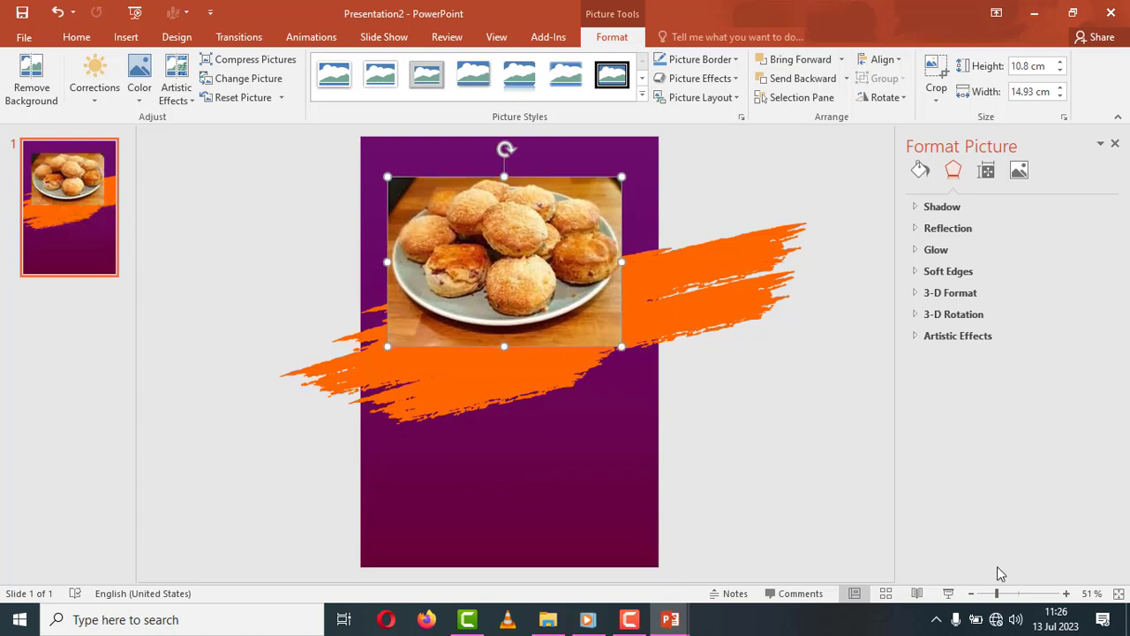
pyautogui.click(1011, 598)
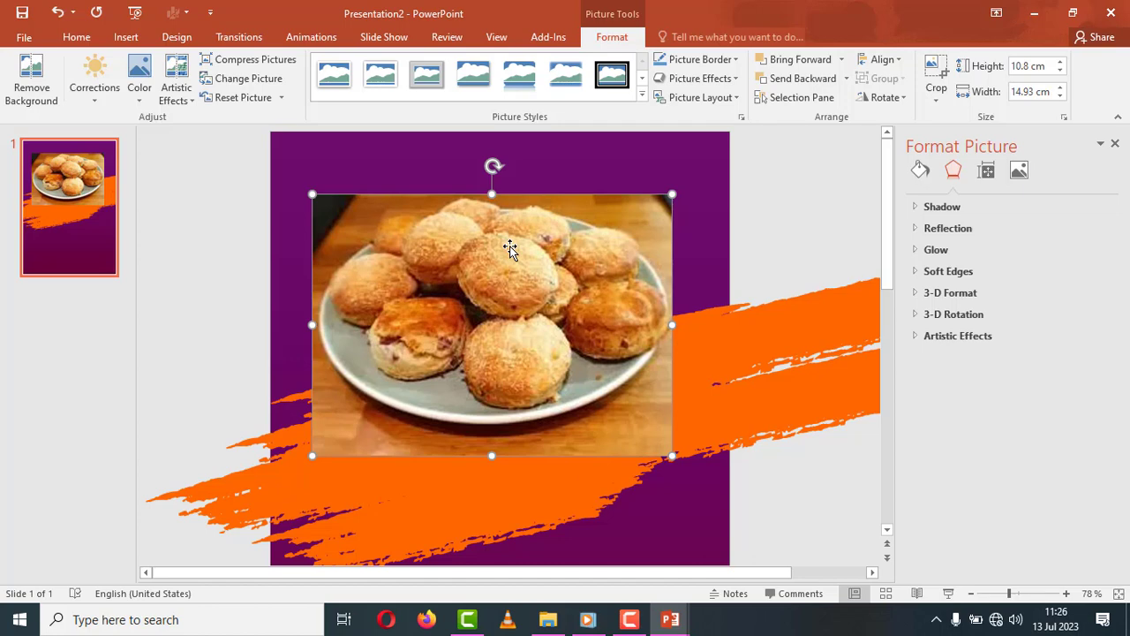
# Step: Start Remove Background on the buns photo and mark the table and corners for removal
pyautogui.click(32, 88)
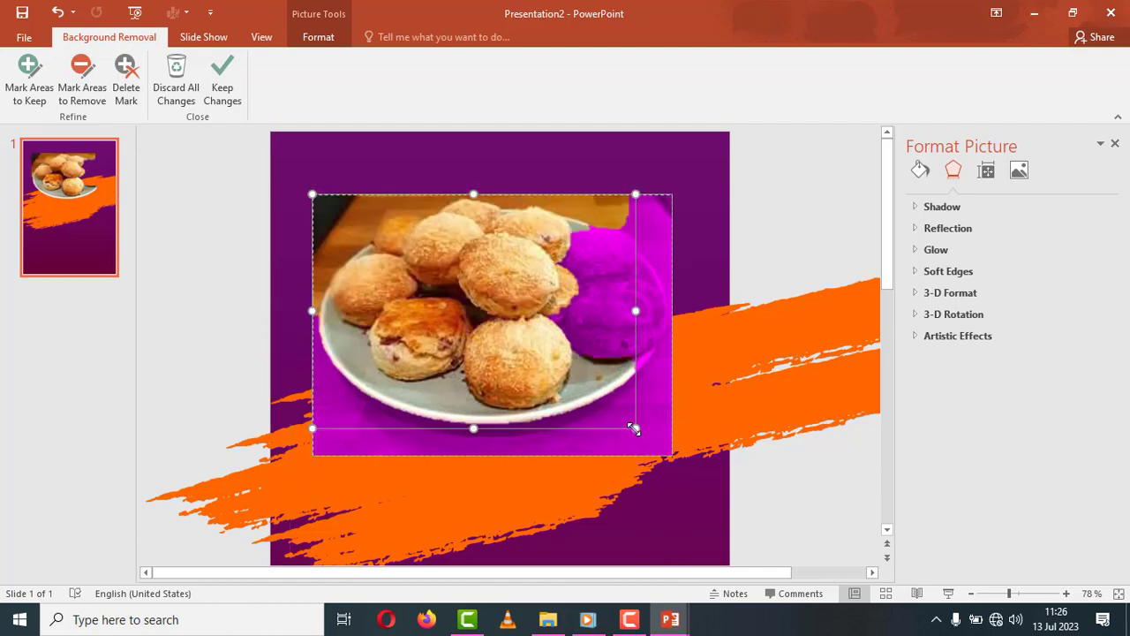
pyautogui.moveTo(635, 428); pyautogui.dragTo(676, 454)
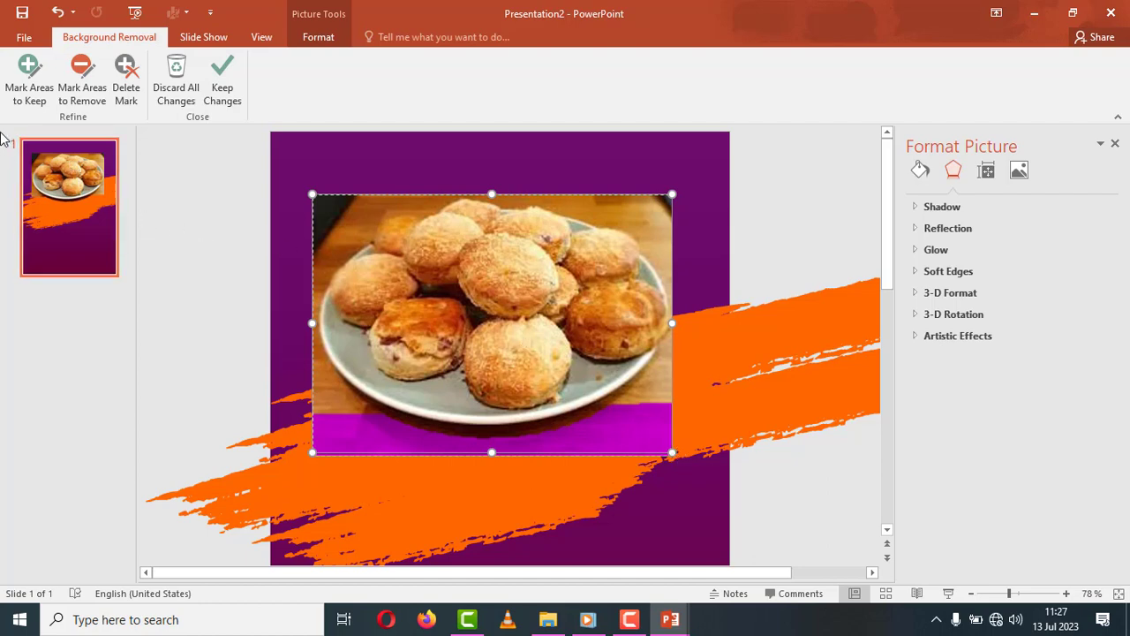
pyautogui.click(75, 71)
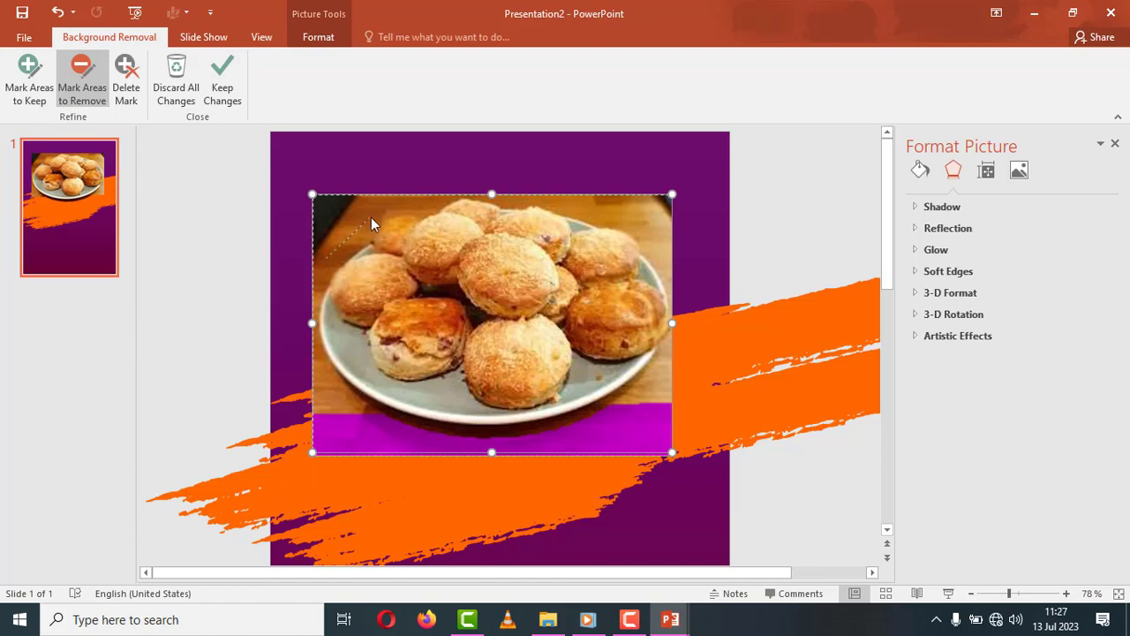
pyautogui.moveTo(385, 205); pyautogui.dragTo(385, 205)
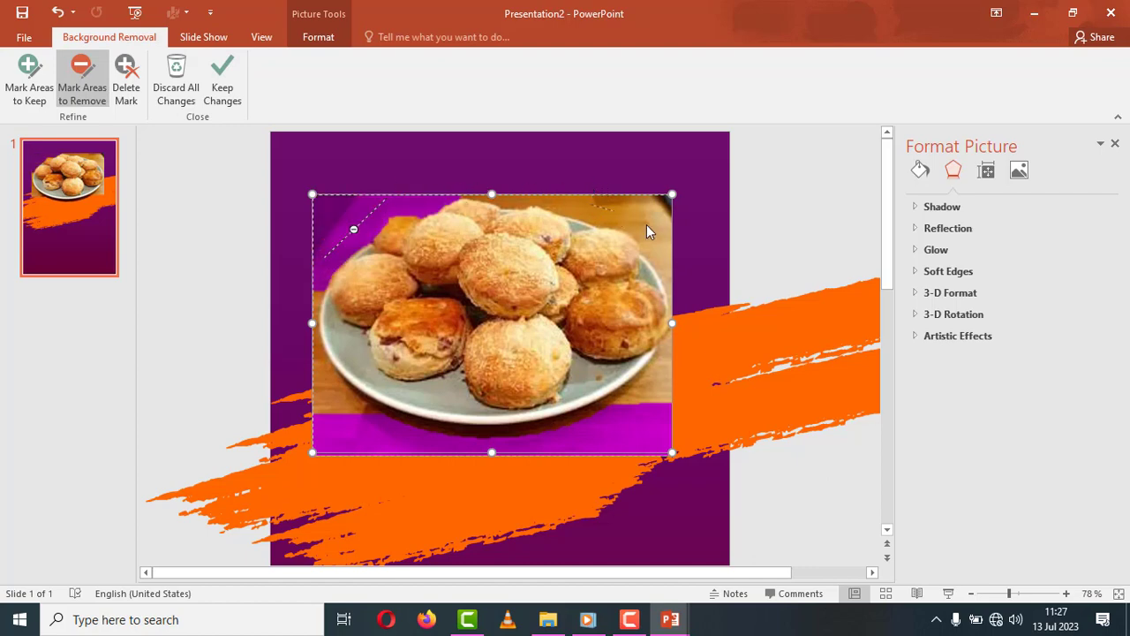
pyautogui.moveTo(664, 234); pyautogui.dragTo(668, 231)
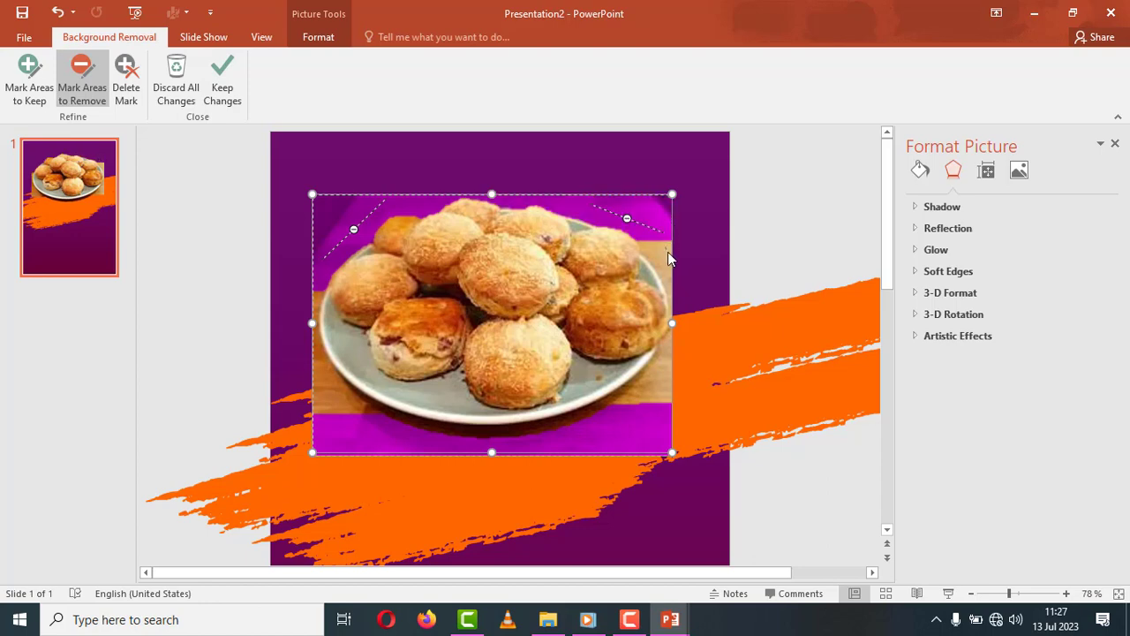
pyautogui.moveTo(671, 276); pyautogui.dragTo(669, 277)
pyautogui.moveTo(668, 302); pyautogui.dragTo(662, 276)
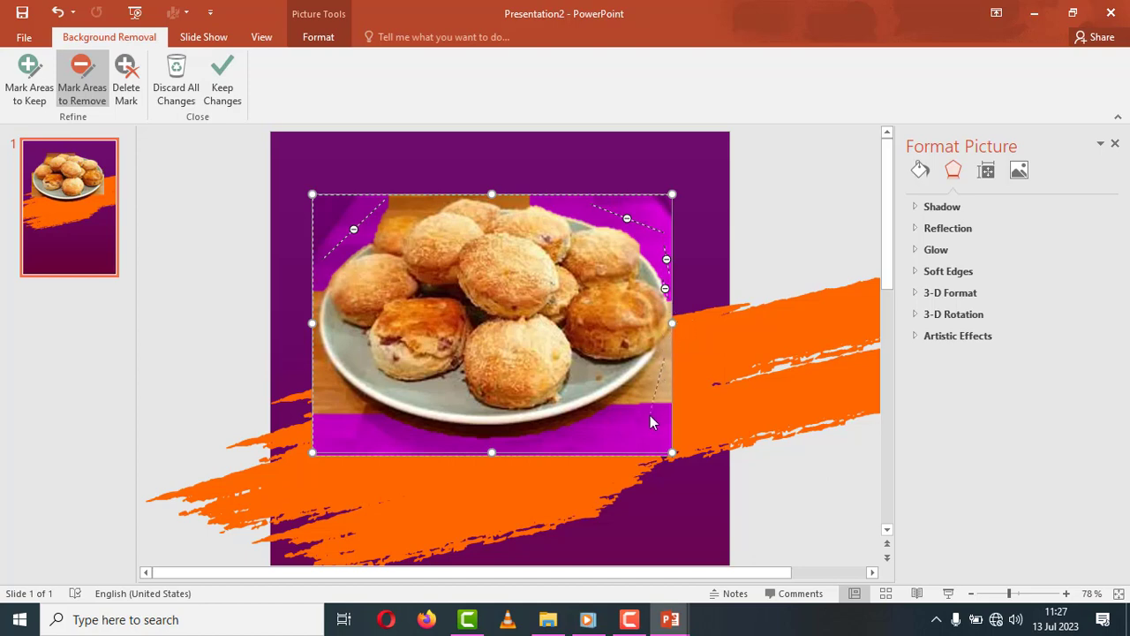
pyautogui.moveTo(664, 355); pyautogui.dragTo(648, 424)
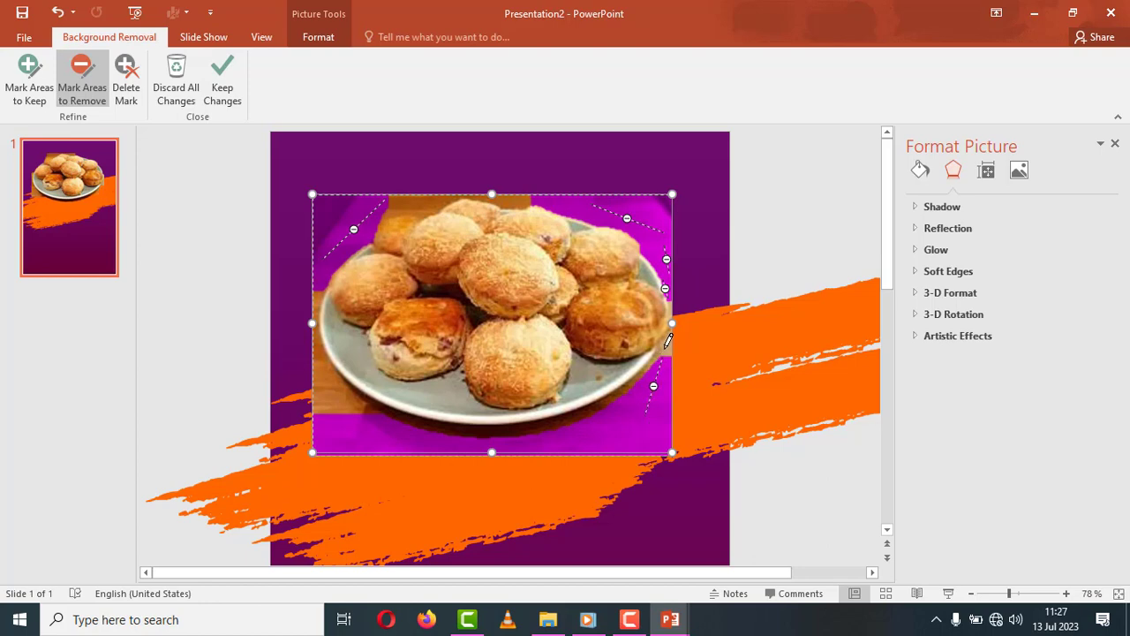
pyautogui.moveTo(586, 446); pyautogui.dragTo(568, 444)
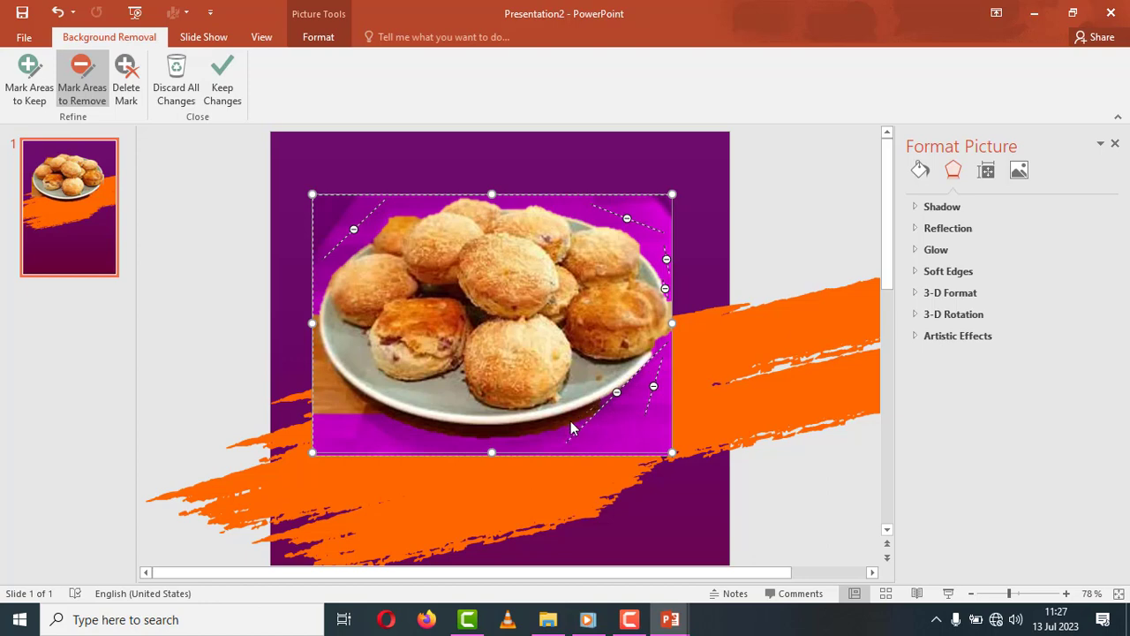
pyautogui.moveTo(524, 439); pyautogui.dragTo(523, 439)
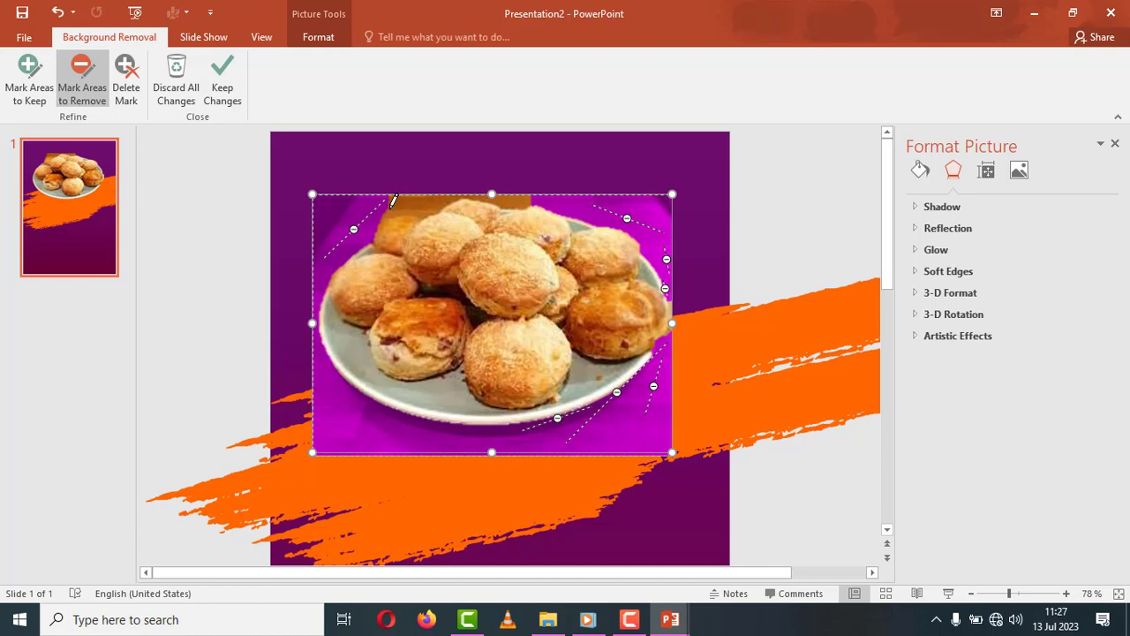
pyautogui.moveTo(465, 198); pyautogui.dragTo(458, 196)
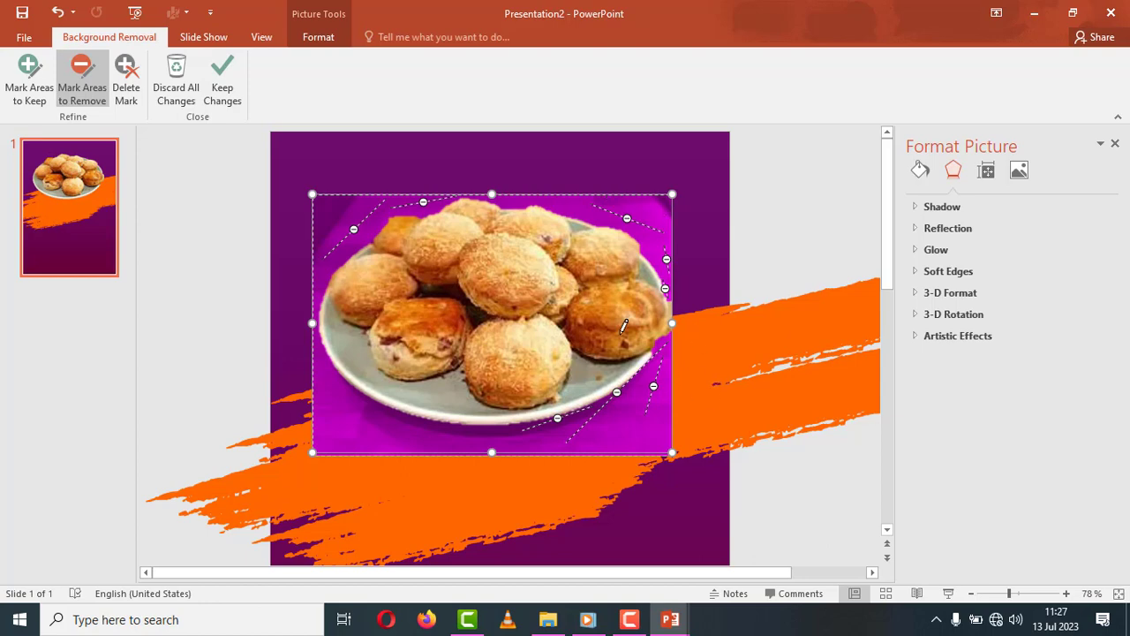
# Step: Try a keep mark on the plate, undo it, and keep the background removal
pyautogui.click(29, 78)
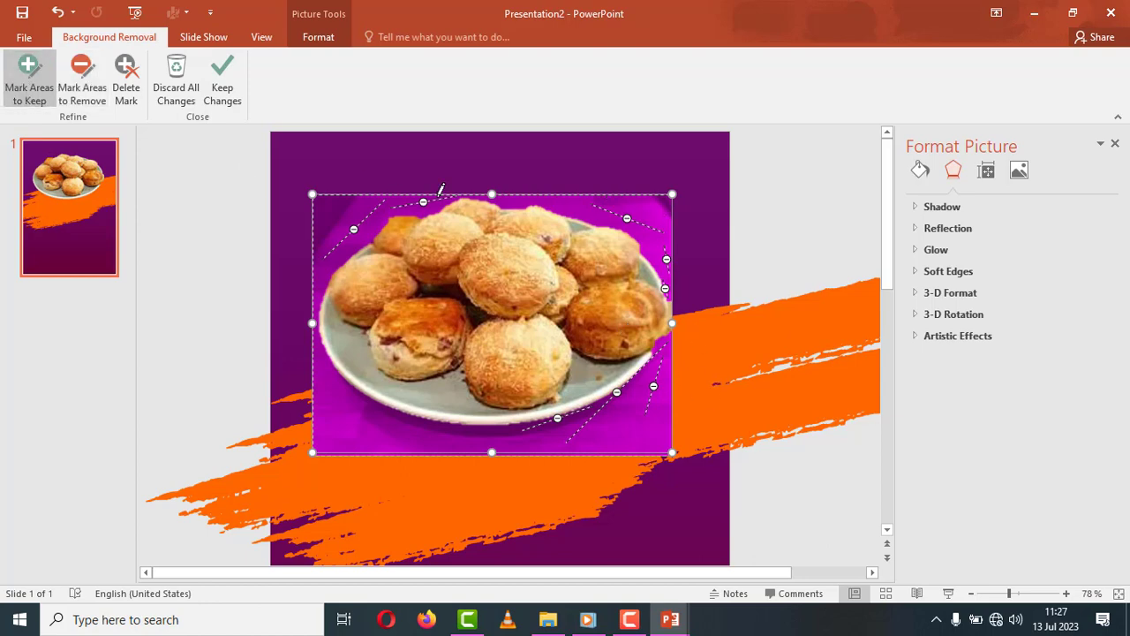
pyautogui.moveTo(665, 336); pyautogui.dragTo(657, 353)
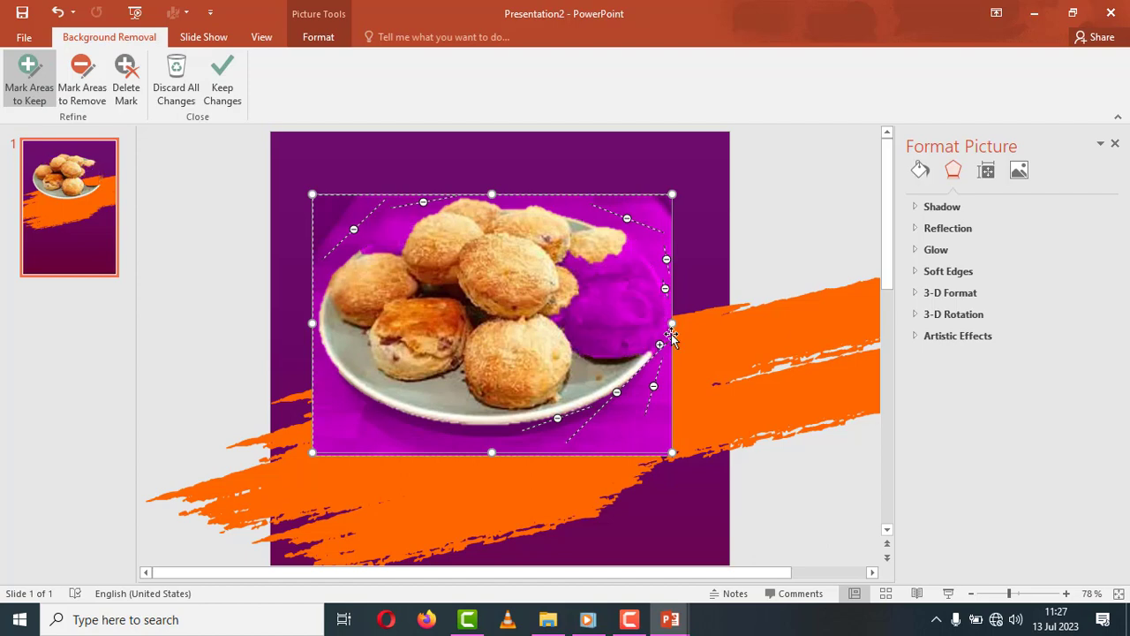
pyautogui.hotkey('ctrl', 'z')
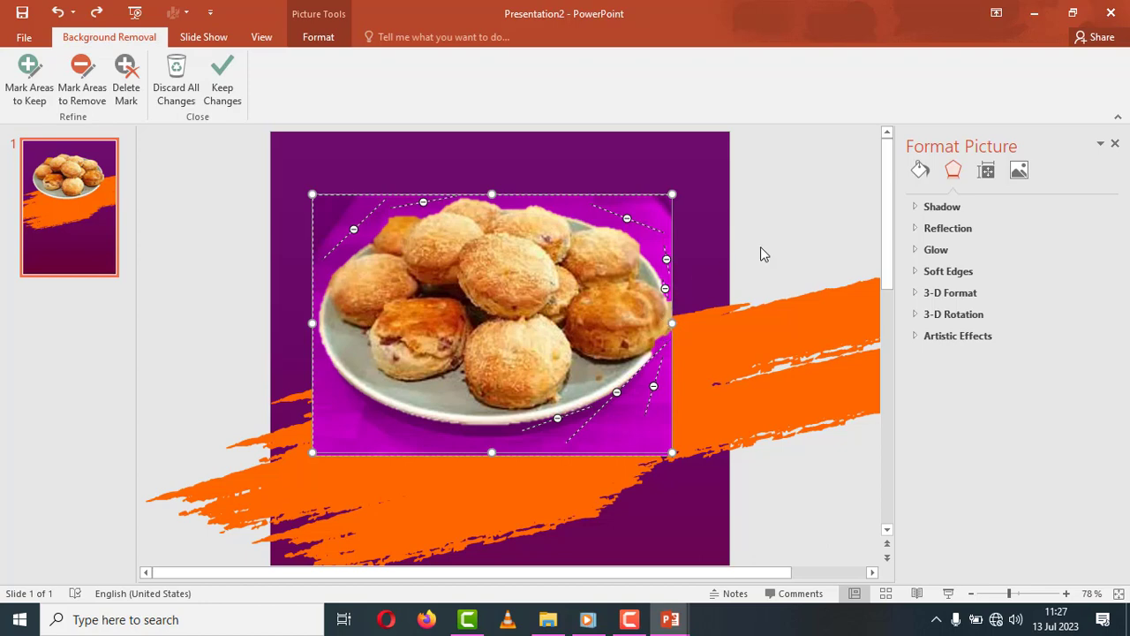
pyautogui.click(761, 253)
# Step: Apply an outer drop shadow preset to the buns picture
pyautogui.click(598, 300)
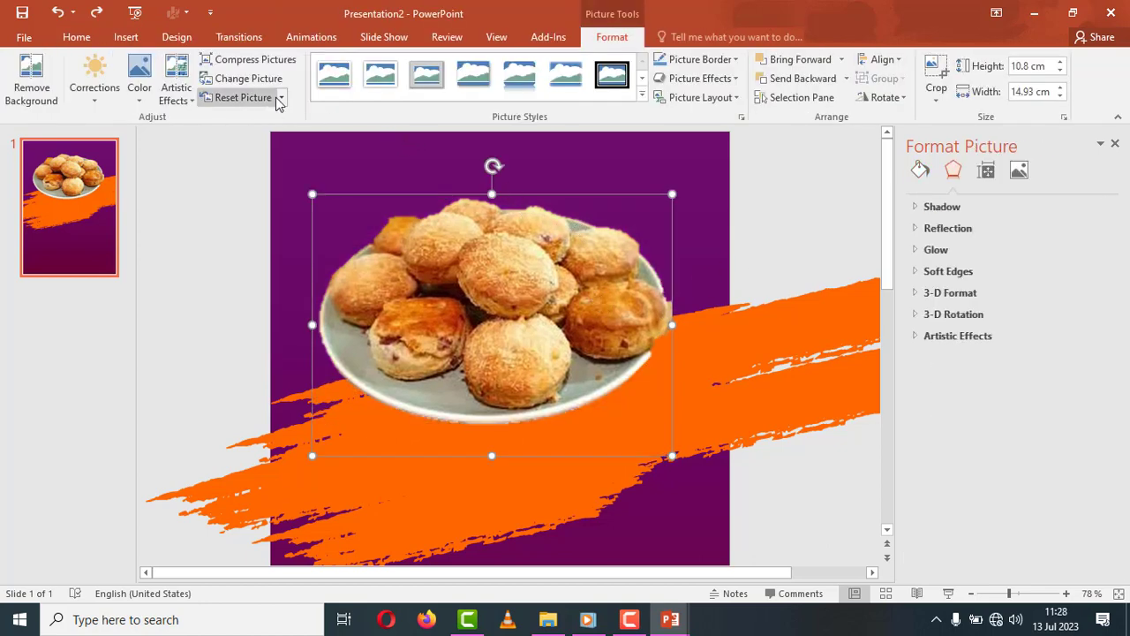
pyautogui.click(731, 82)
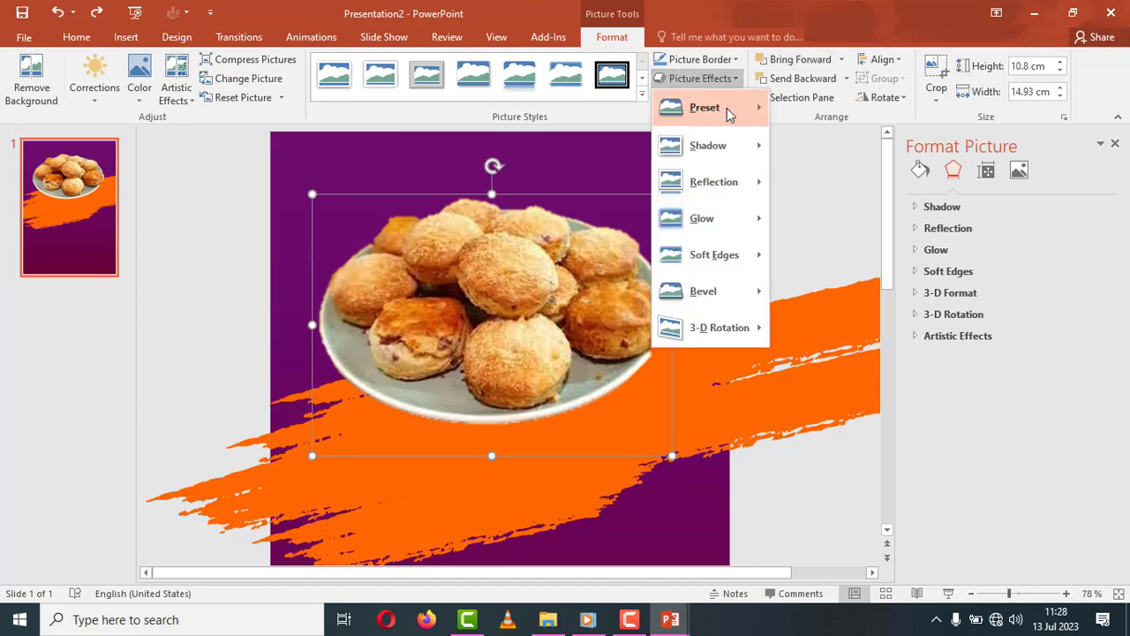
pyautogui.moveTo(708, 146)
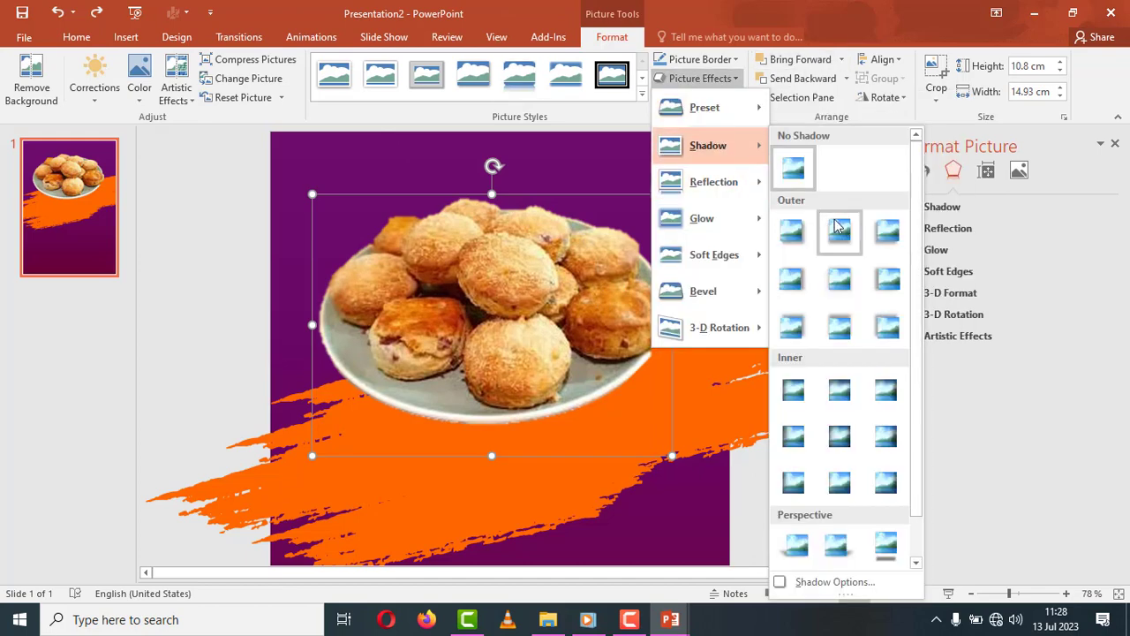
pyautogui.click(881, 247)
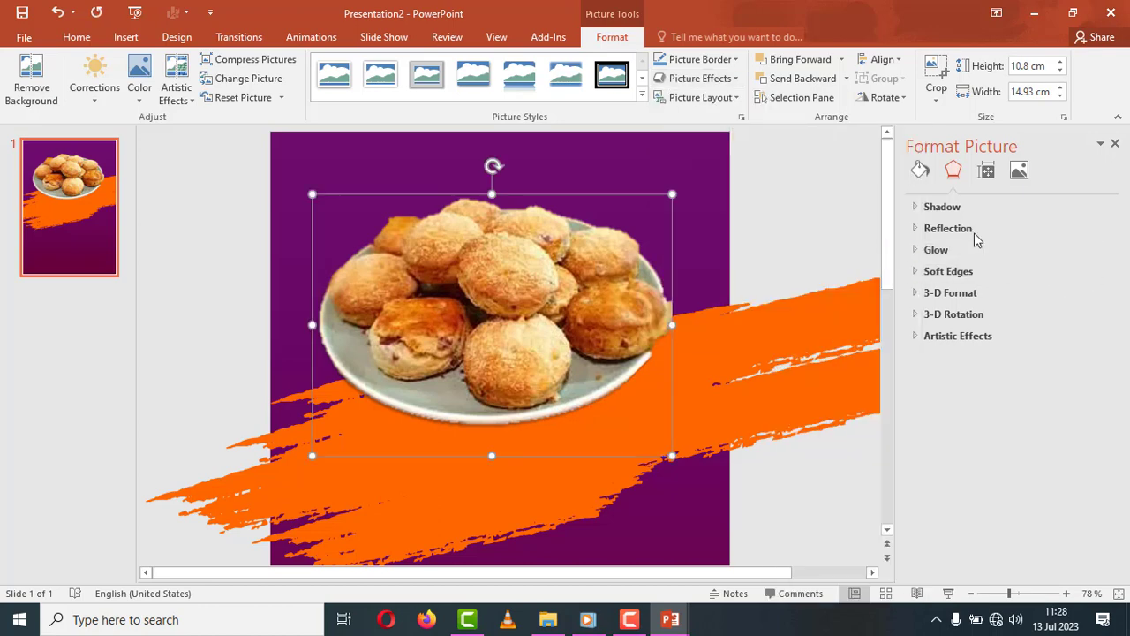
# Step: Raise the picture shadow's distance and blur to 16 pt
pyautogui.click(949, 210)
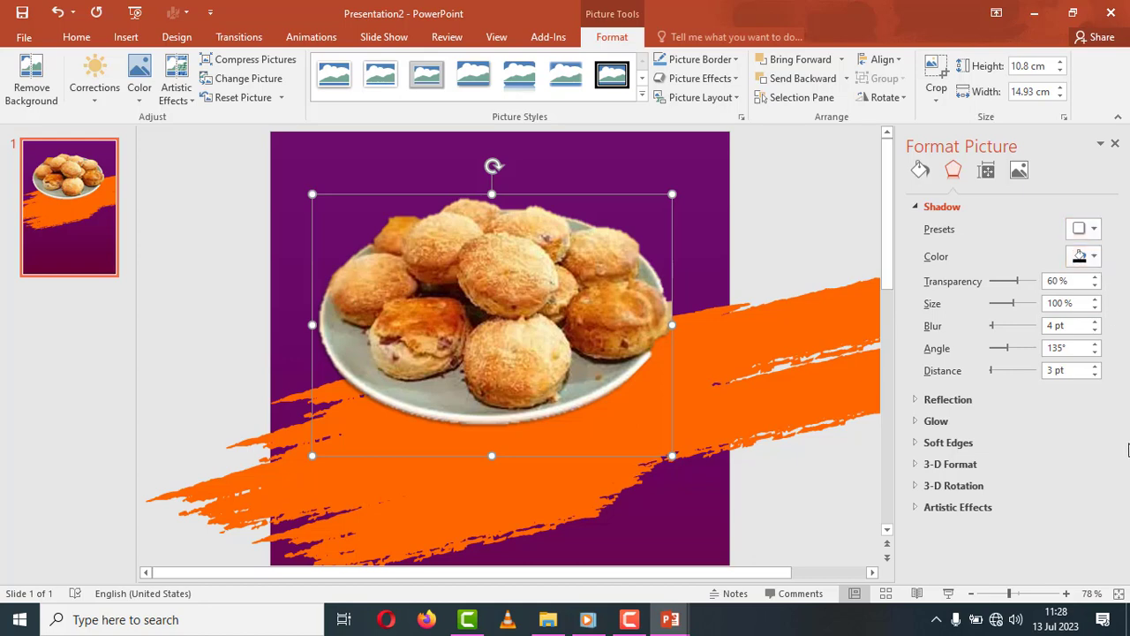
pyautogui.click(1096, 367)
pyautogui.click(1095, 366)
pyautogui.click(1096, 367)
pyautogui.click(1096, 367)
pyautogui.click(1095, 367)
pyautogui.click(1096, 366)
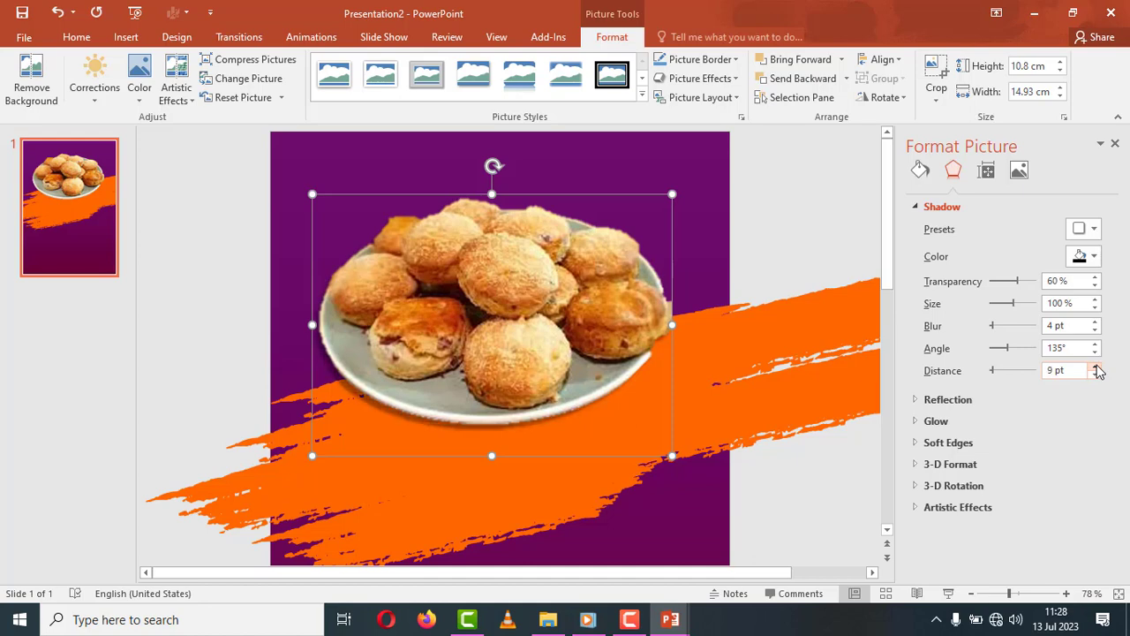
pyautogui.click(1096, 366)
pyautogui.click(1096, 366)
pyautogui.click(1096, 366)
pyautogui.click(1095, 366)
pyautogui.click(1096, 367)
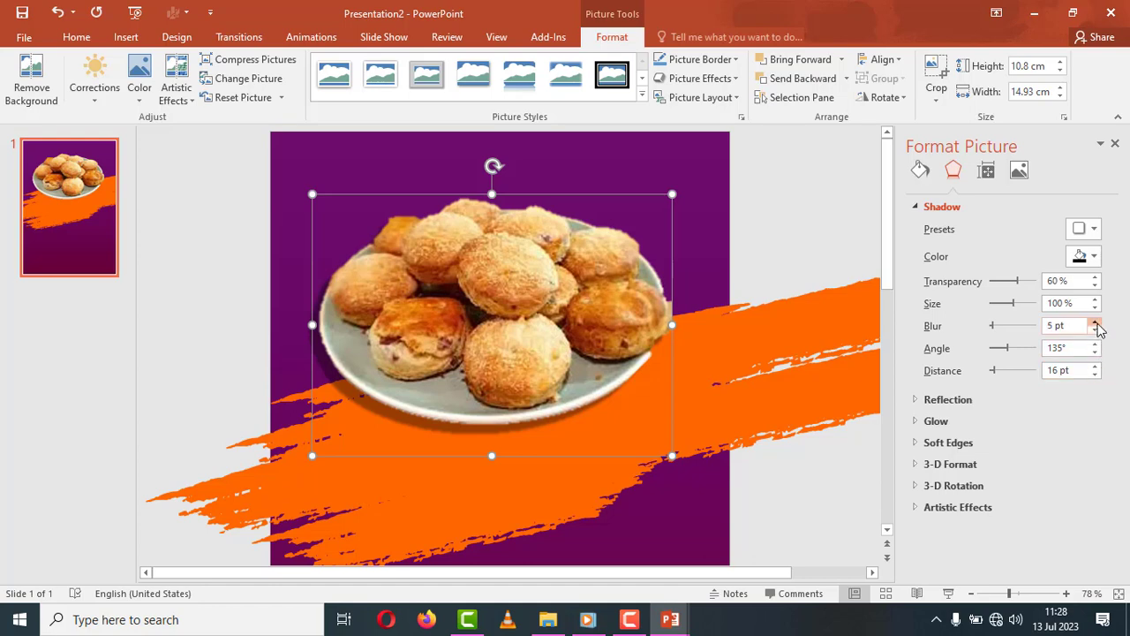
pyautogui.click(1096, 323)
pyautogui.click(1096, 323)
pyautogui.click(1096, 324)
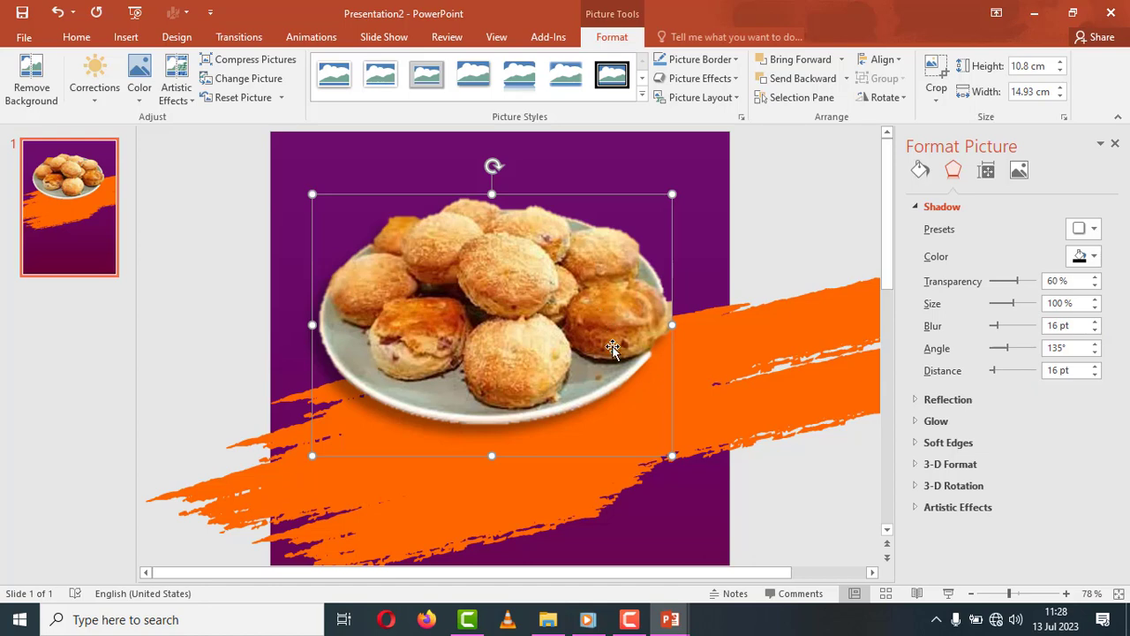
# Step: Resize the buns picture to about 13.92 × 10.07 cm and centre it over the orange stroke
pyautogui.moveTo(561, 299)
pyautogui.mouseDown()
pyautogui.moveTo(624, 378)
pyautogui.moveTo(651, 371)
pyautogui.mouseUp()
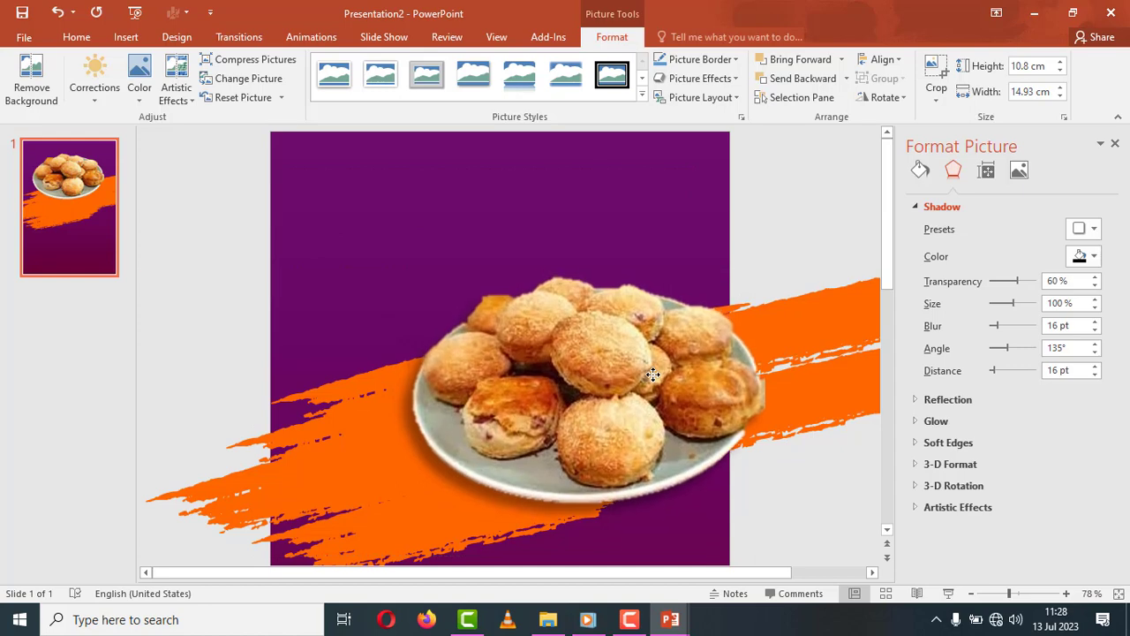
pyautogui.moveTo(651, 371); pyautogui.dragTo(647, 380)
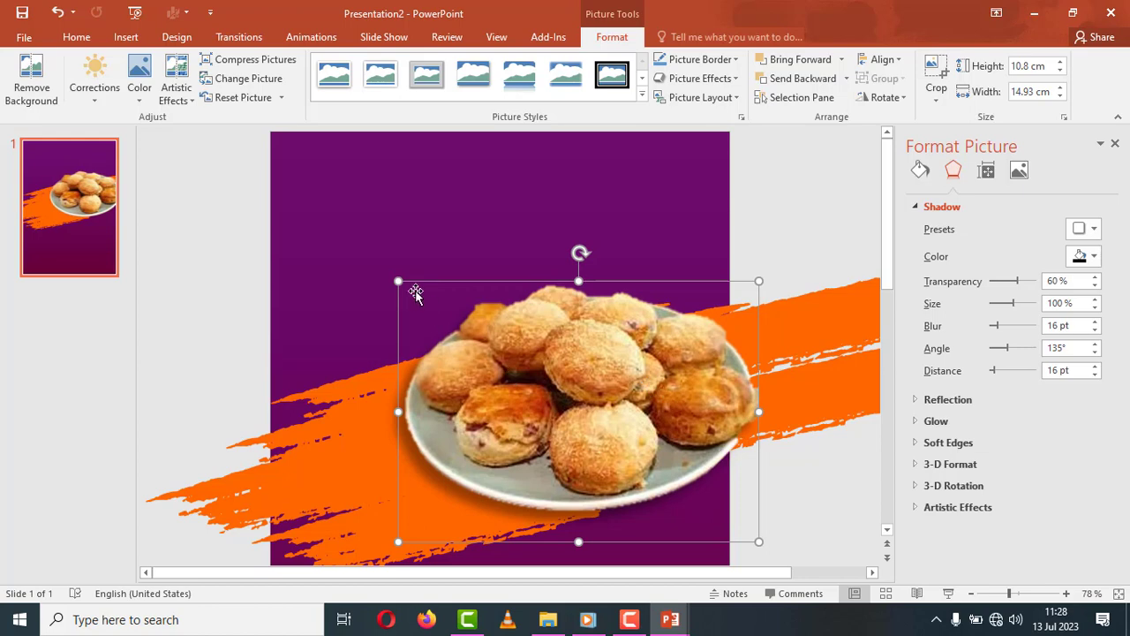
pyautogui.moveTo(399, 281); pyautogui.dragTo(368, 259)
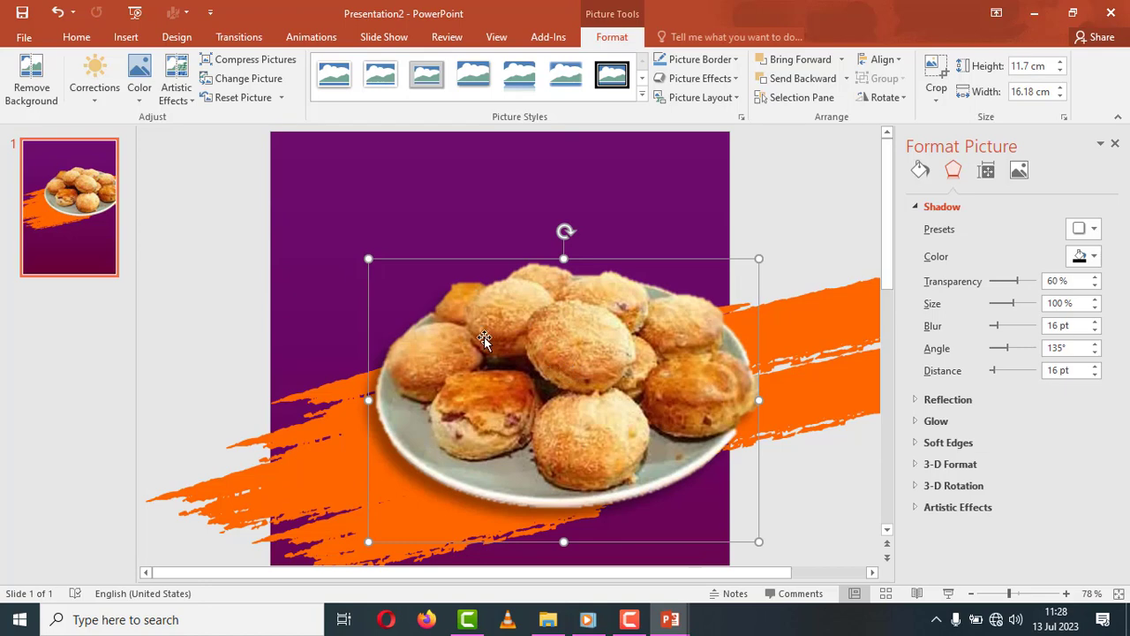
pyautogui.moveTo(368, 256); pyautogui.dragTo(396, 280)
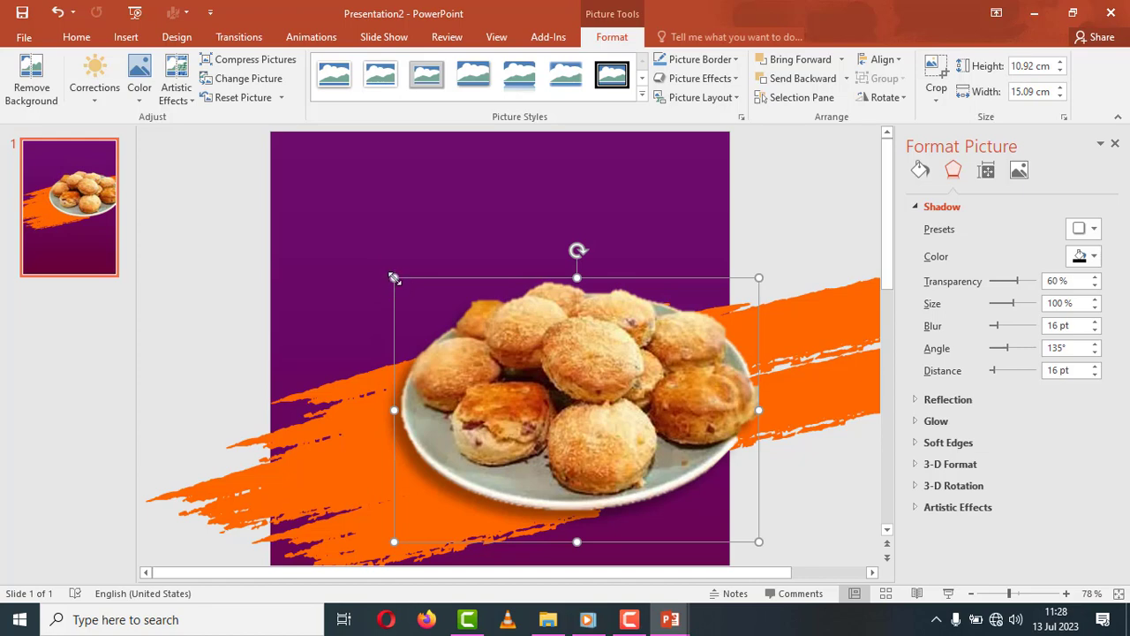
pyautogui.moveTo(394, 279); pyautogui.dragTo(424, 298)
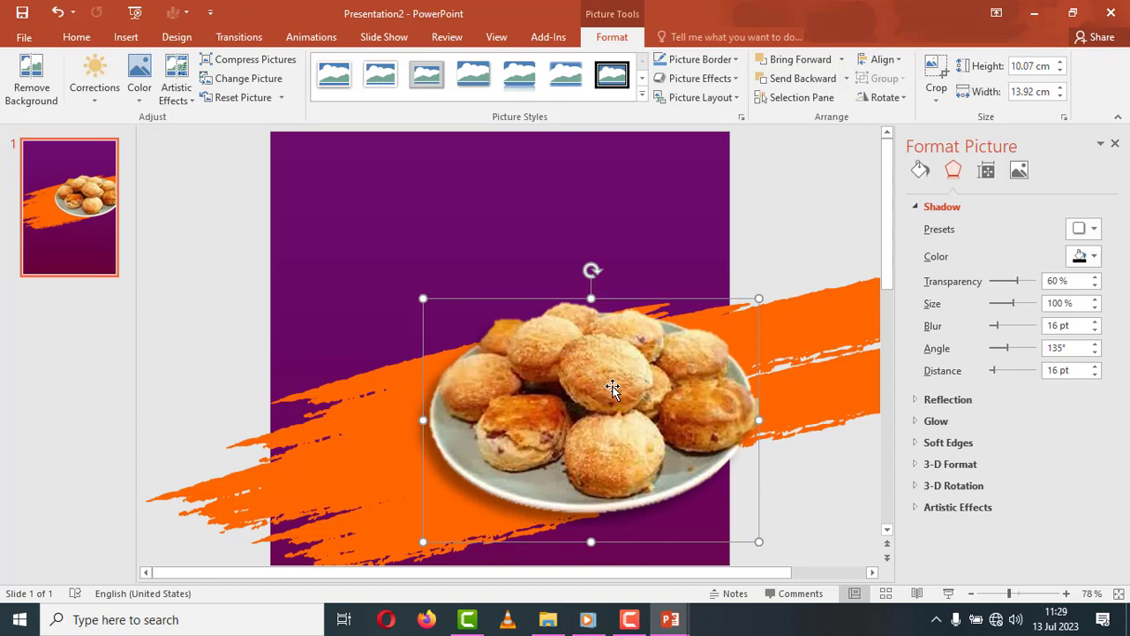
pyautogui.moveTo(613, 389); pyautogui.dragTo(601, 372)
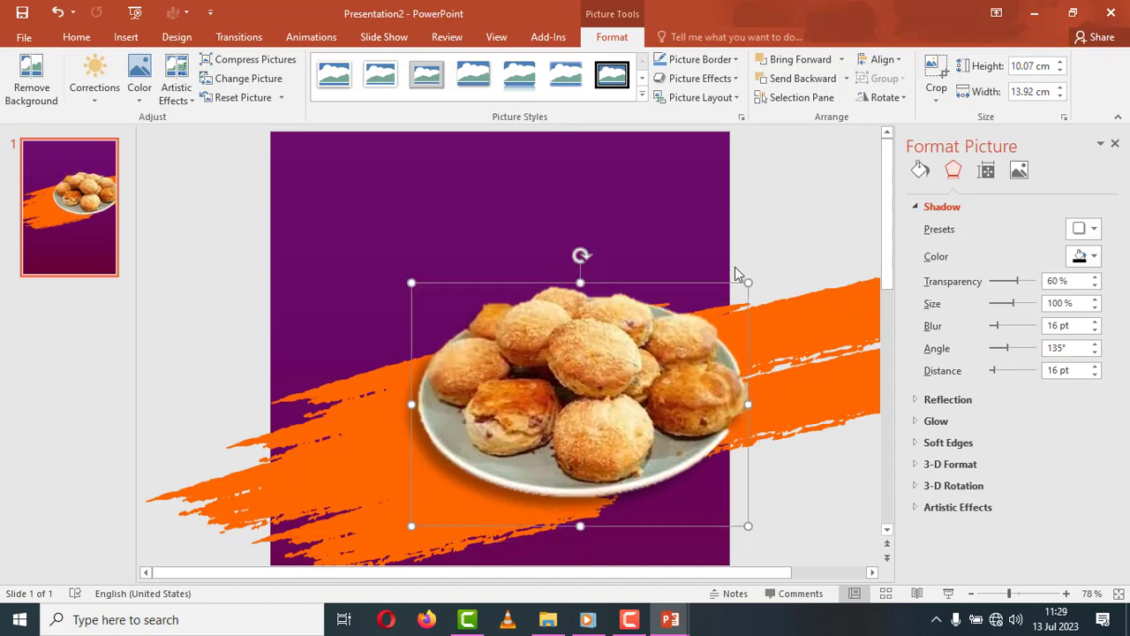
pyautogui.moveTo(621, 376); pyautogui.dragTo(621, 374)
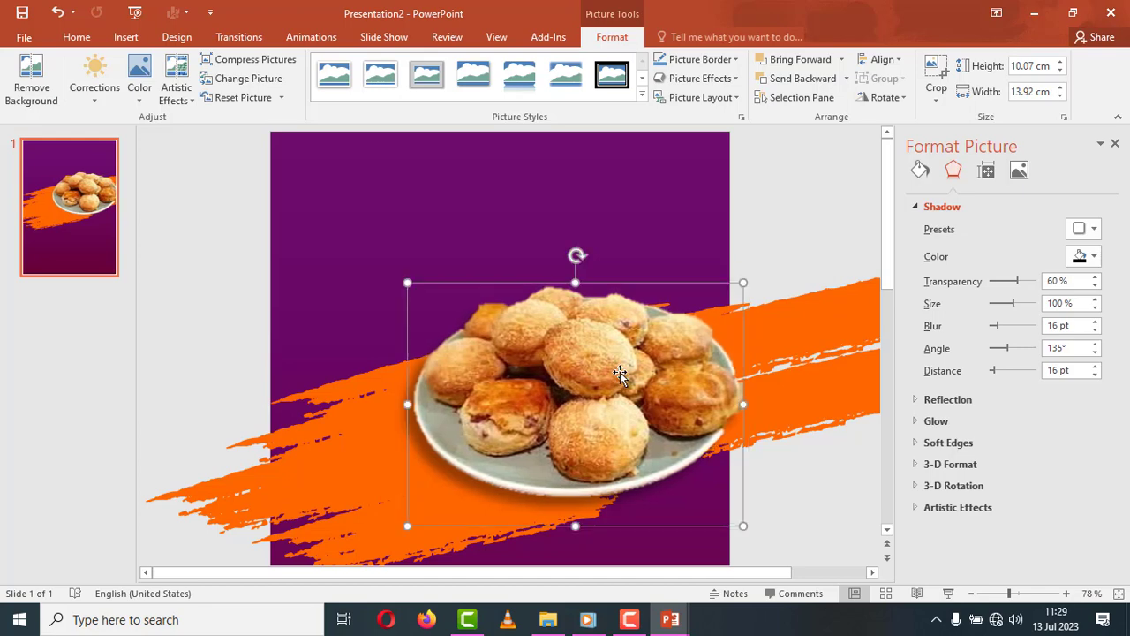
# Step: Preview the poster full-screen with F5, then exit the preview
pyautogui.click(804, 227)
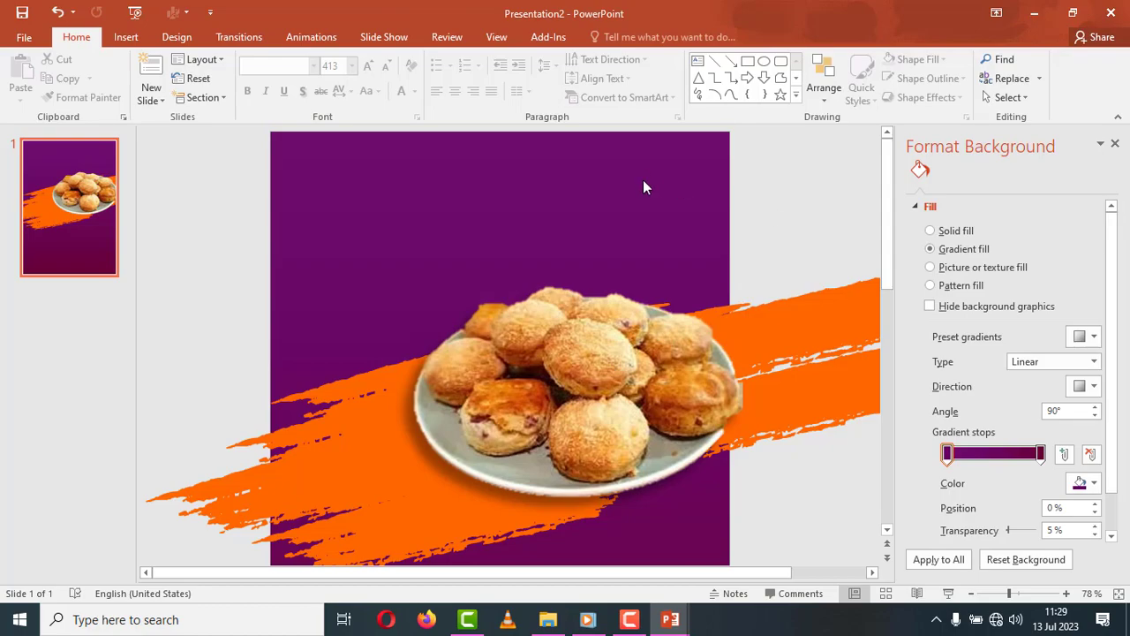
pyautogui.press('F5')
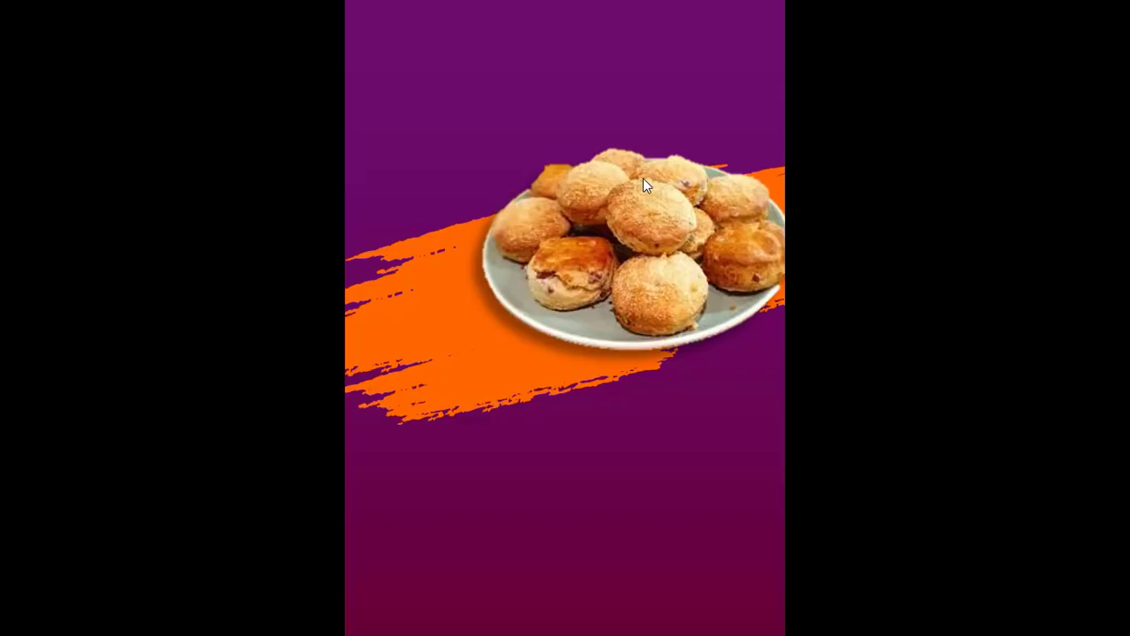
pyautogui.press('Escape')
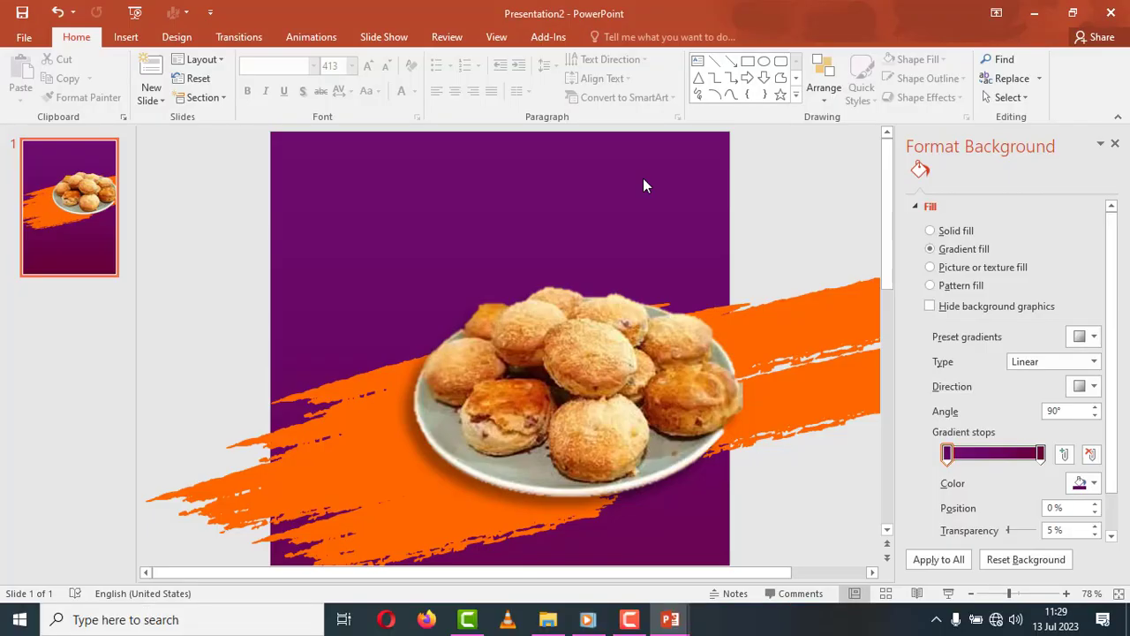
# Step: Give the orange brush stroke an outer drop shadow preset
pyautogui.click(227, 490)
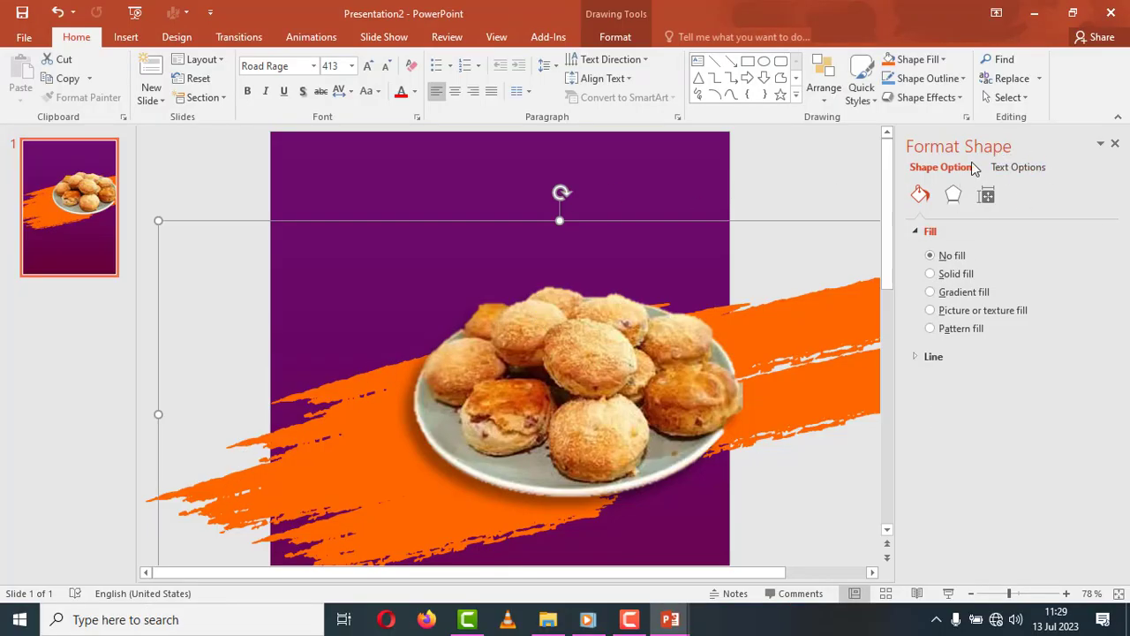
pyautogui.click(638, 40)
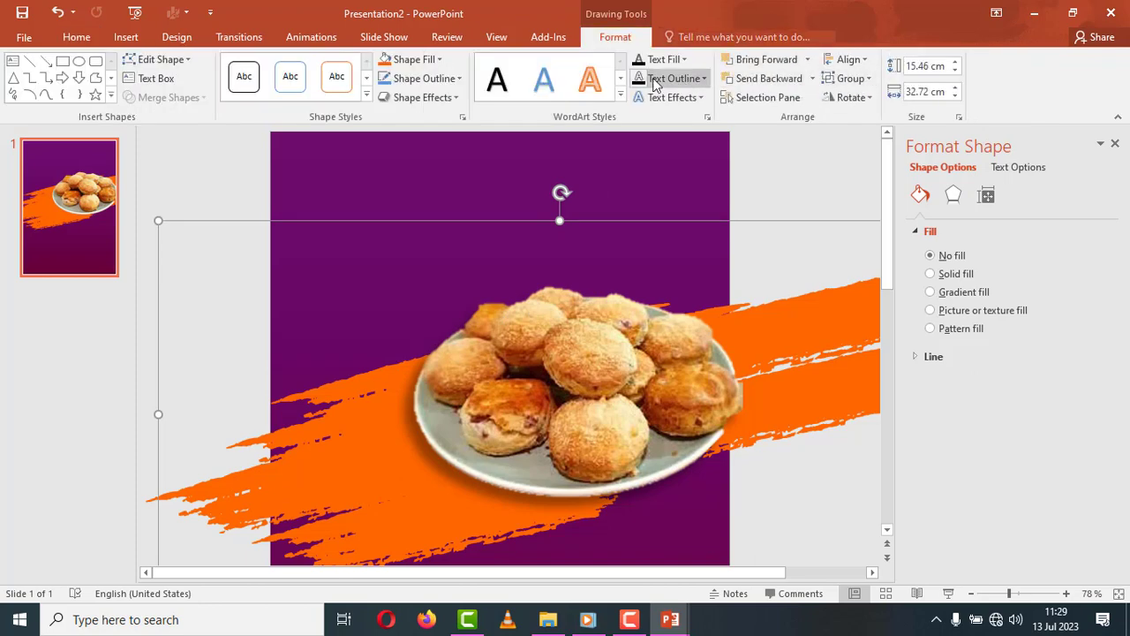
pyautogui.click(441, 99)
pyautogui.moveTo(433, 164)
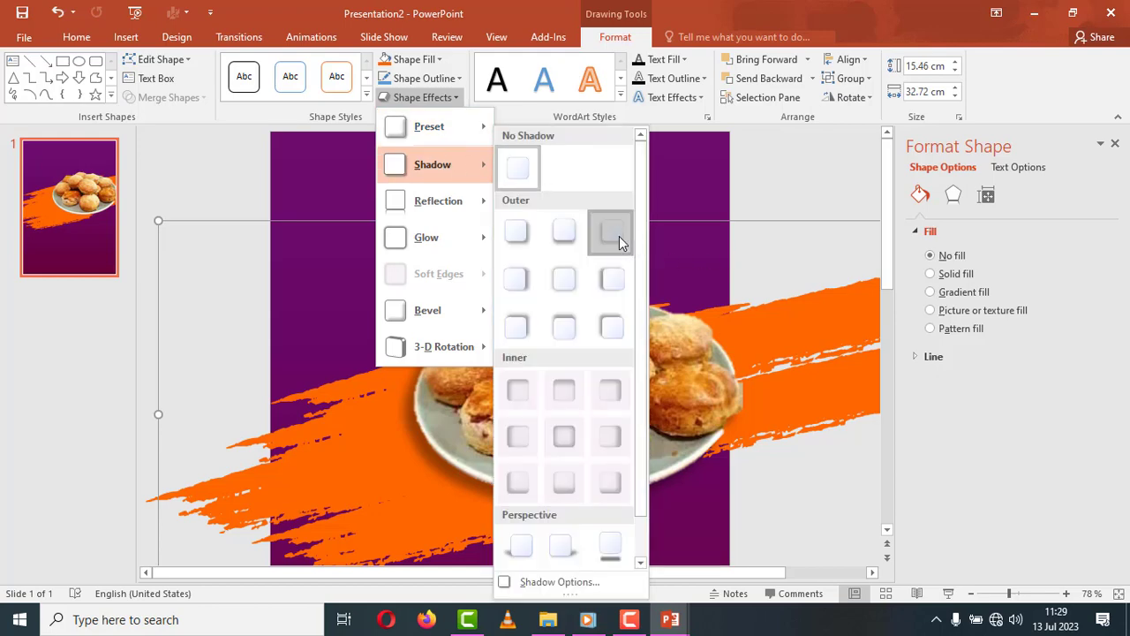
pyautogui.click(616, 233)
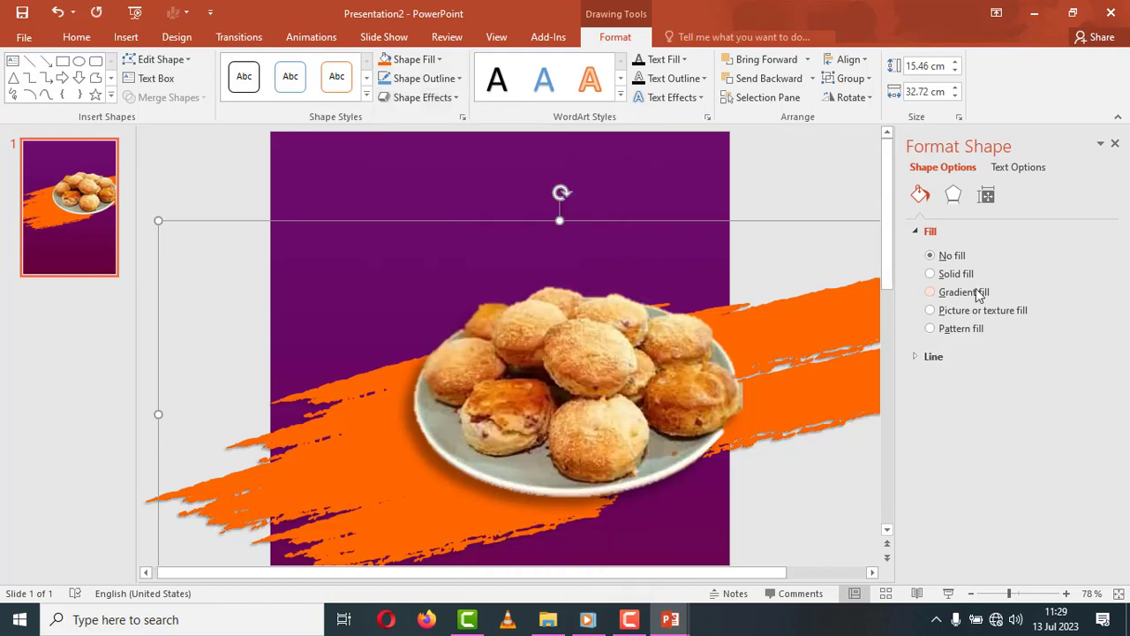
# Step: Increase the brush stroke's shadow distance to 12 pt
pyautogui.click(953, 196)
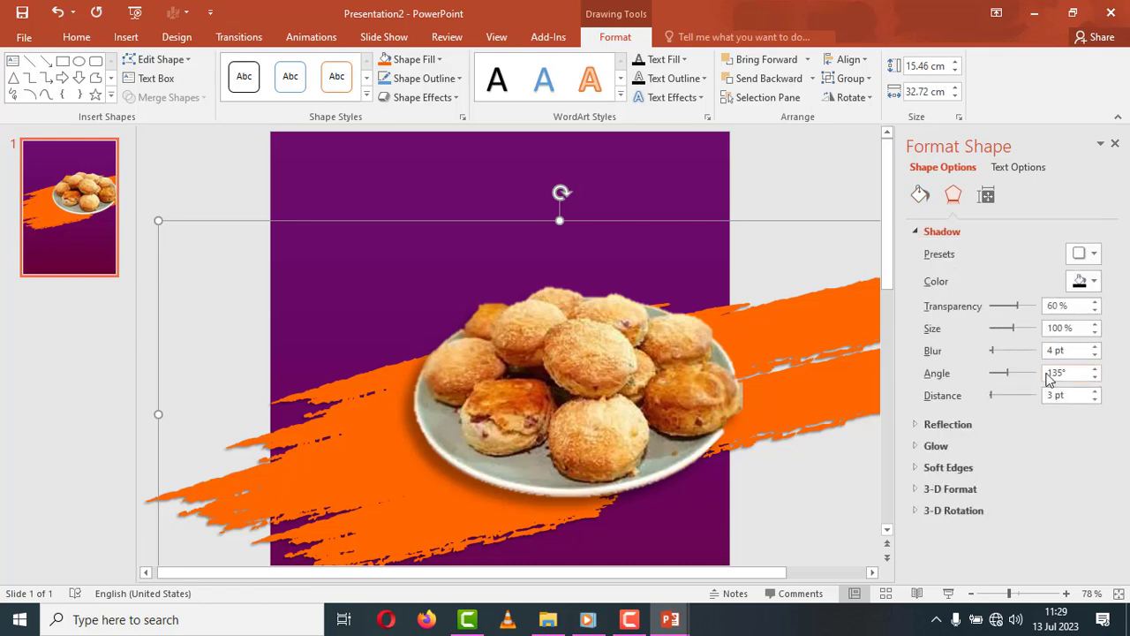
pyautogui.click(1095, 391)
pyautogui.click(1095, 391)
pyautogui.click(1095, 391)
pyautogui.click(1095, 391)
pyautogui.click(1095, 392)
pyautogui.click(1095, 391)
pyautogui.click(1095, 391)
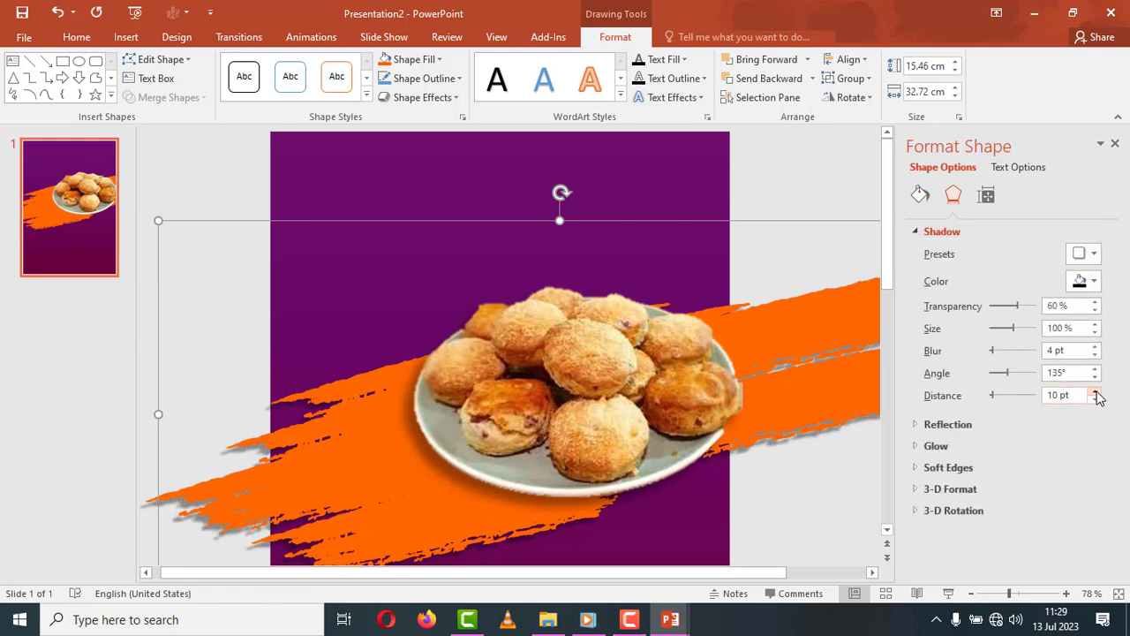
pyautogui.click(1095, 391)
pyautogui.click(1095, 391)
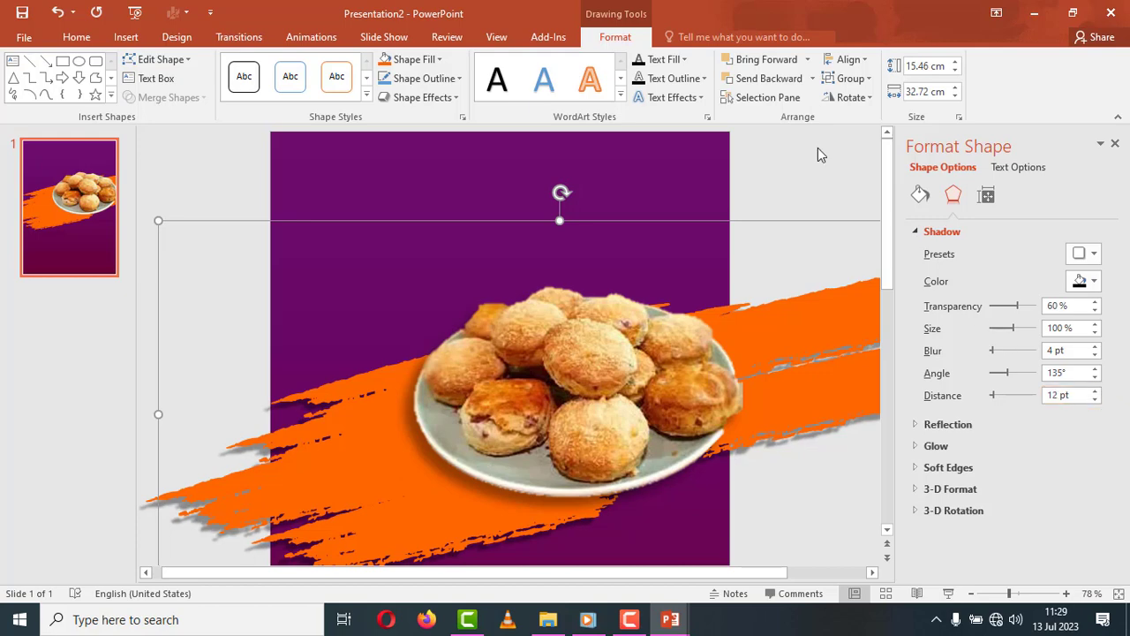
pyautogui.click(770, 175)
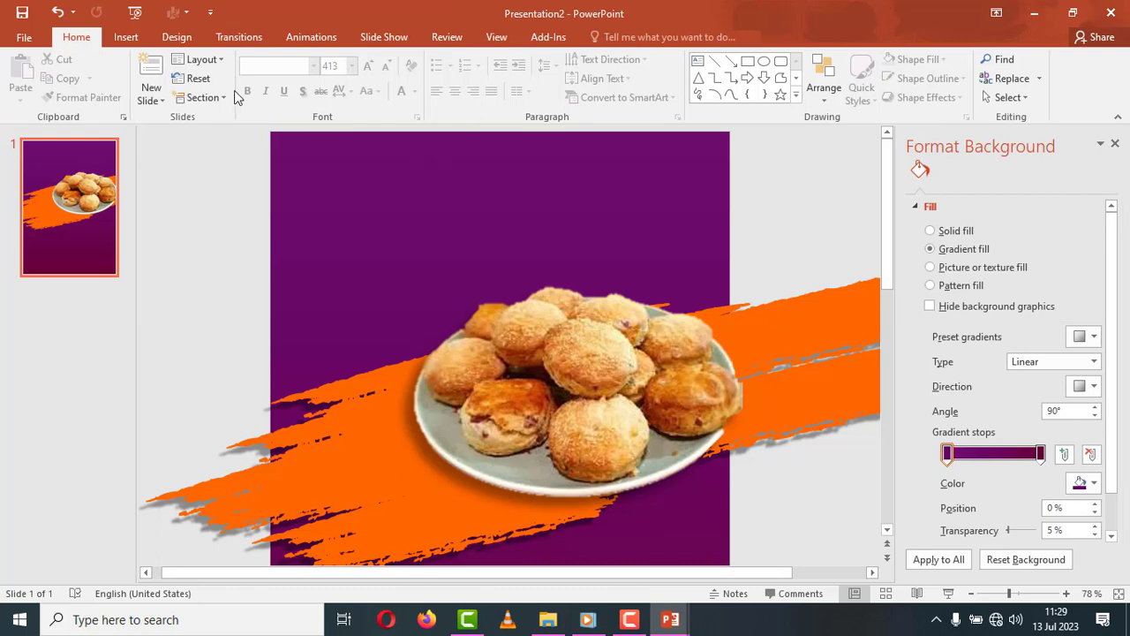
# Step: Draw a text box near the top of the slide and select its 'offer' text
pyautogui.click(129, 39)
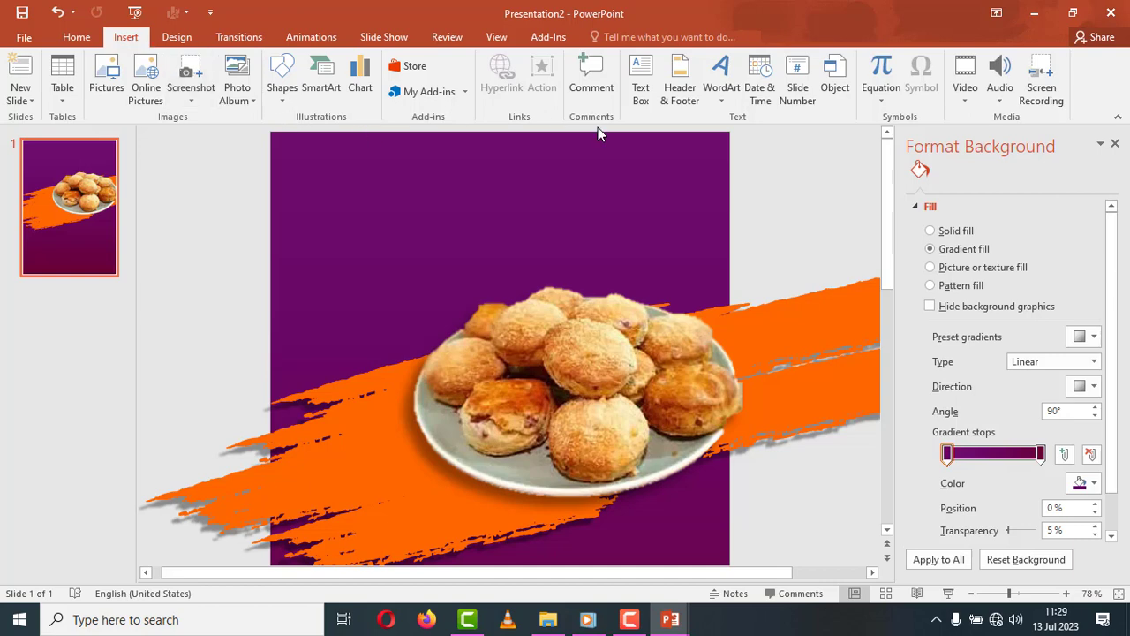
pyautogui.click(641, 95)
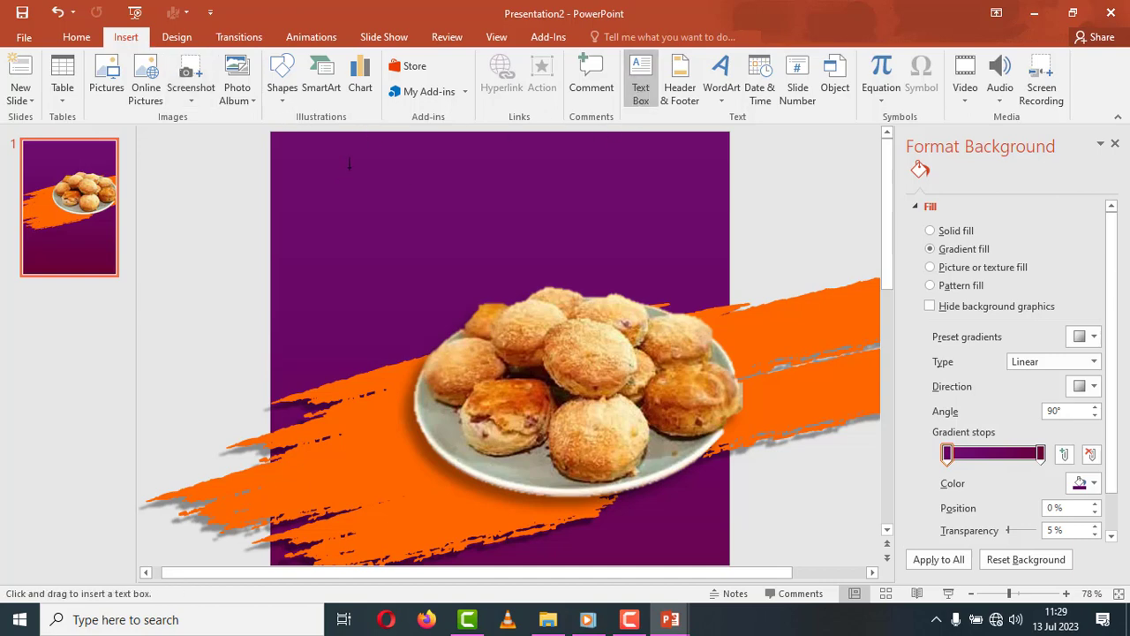
pyautogui.moveTo(352, 162); pyautogui.dragTo(653, 260)
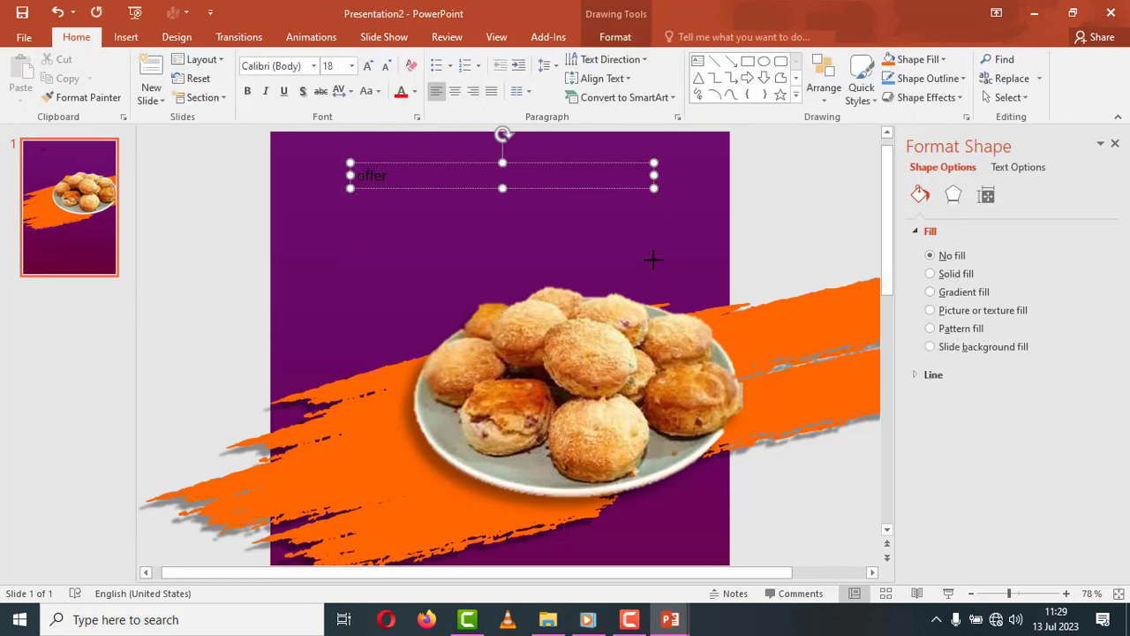
pyautogui.hotkey('ctrl', 'a')
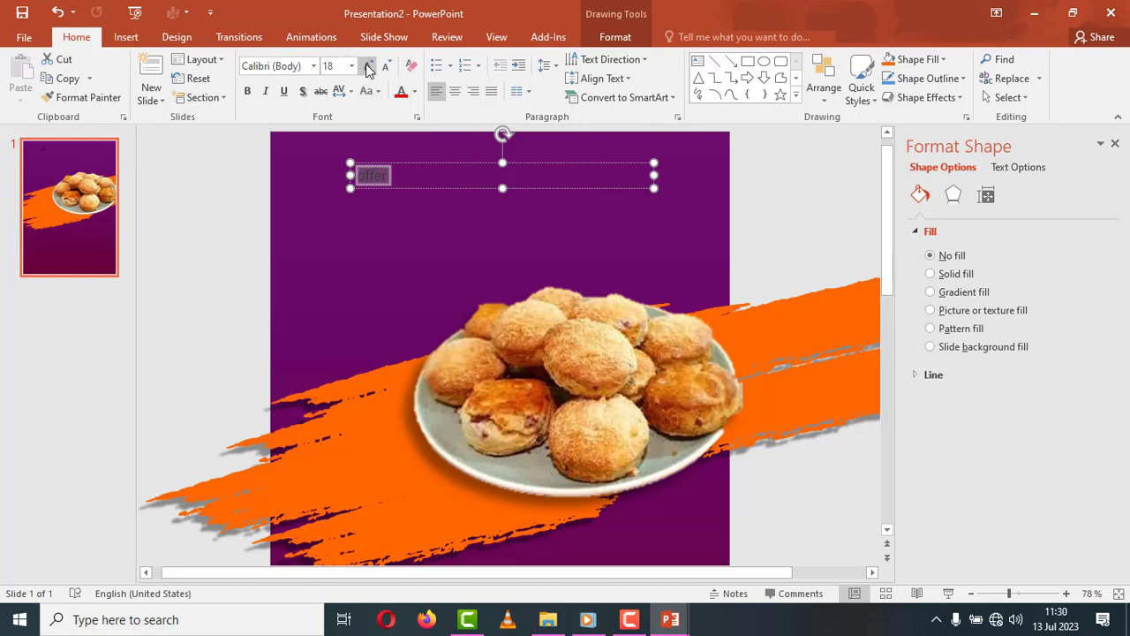
# Step: Make the offer text 54 pt, centred and bold
pyautogui.click(368, 67)
pyautogui.click(368, 67)
pyautogui.click(368, 67)
pyautogui.click(368, 67)
pyautogui.click(368, 67)
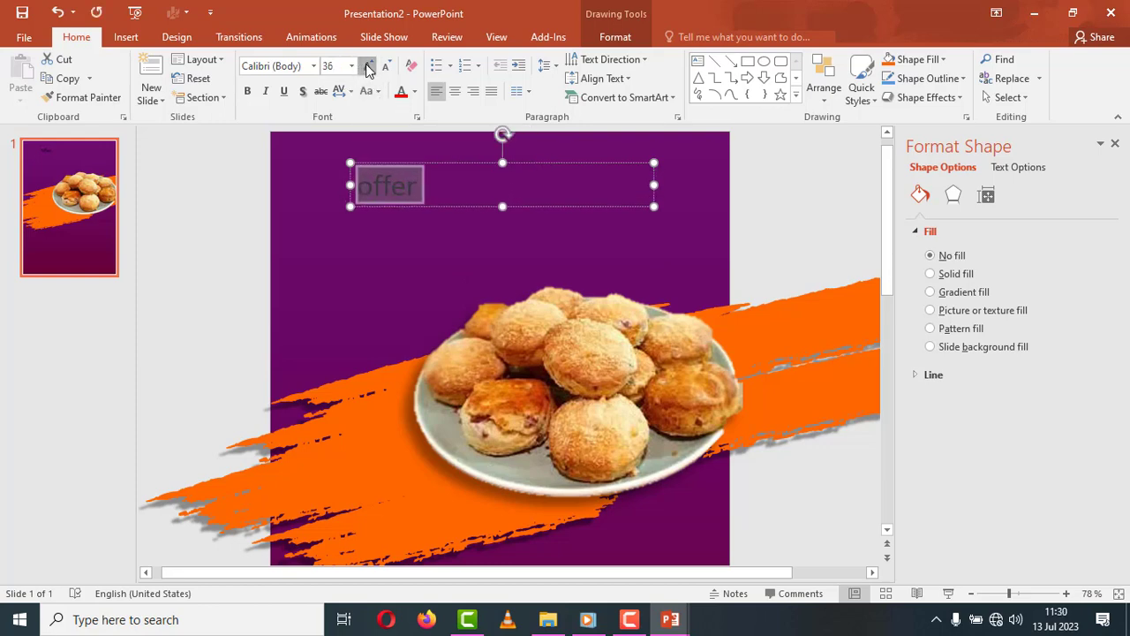
pyautogui.click(368, 67)
pyautogui.click(368, 67)
pyautogui.click(368, 67)
pyautogui.click(368, 67)
pyautogui.click(456, 96)
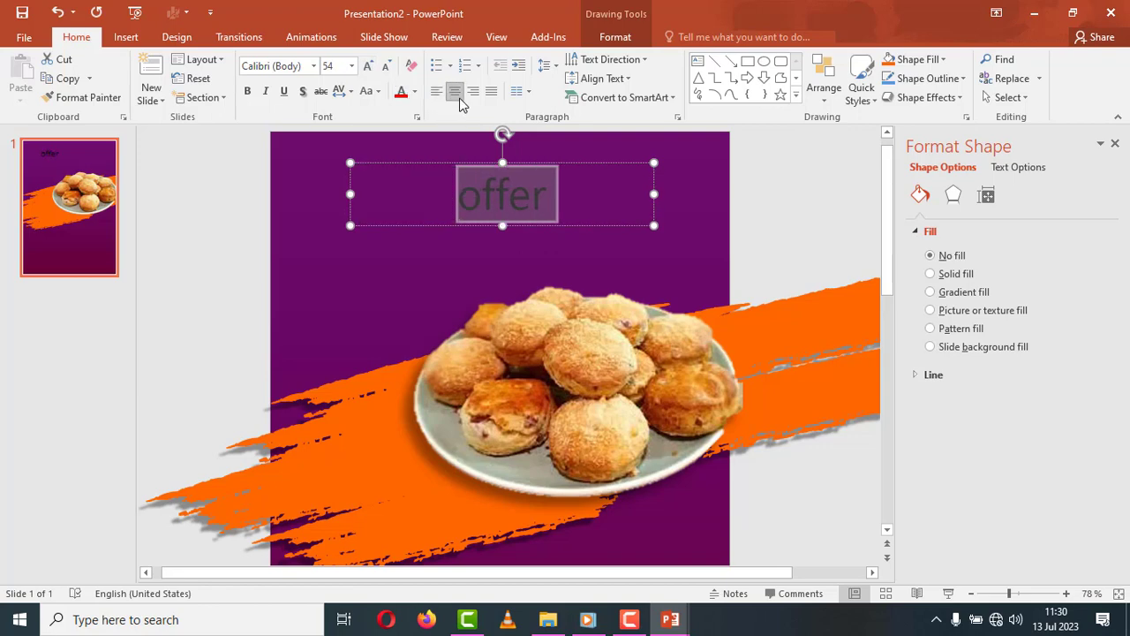
pyautogui.click(249, 92)
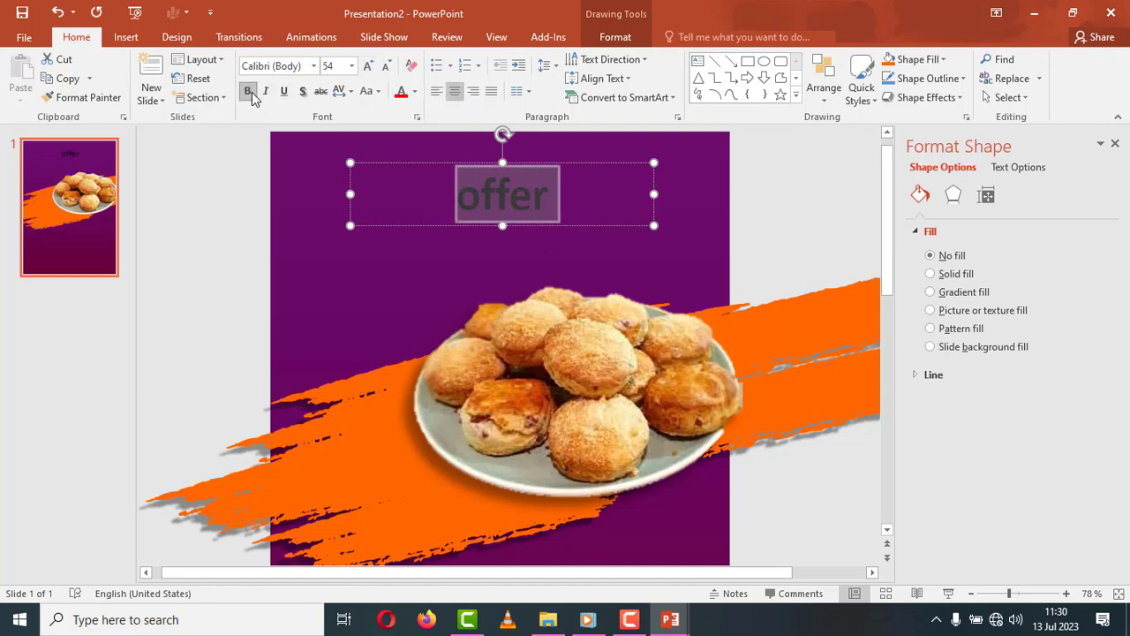
# Step: Change the text to UPPERCASE and add '!' so it reads OFFER!, then select it all
pyautogui.click(369, 91)
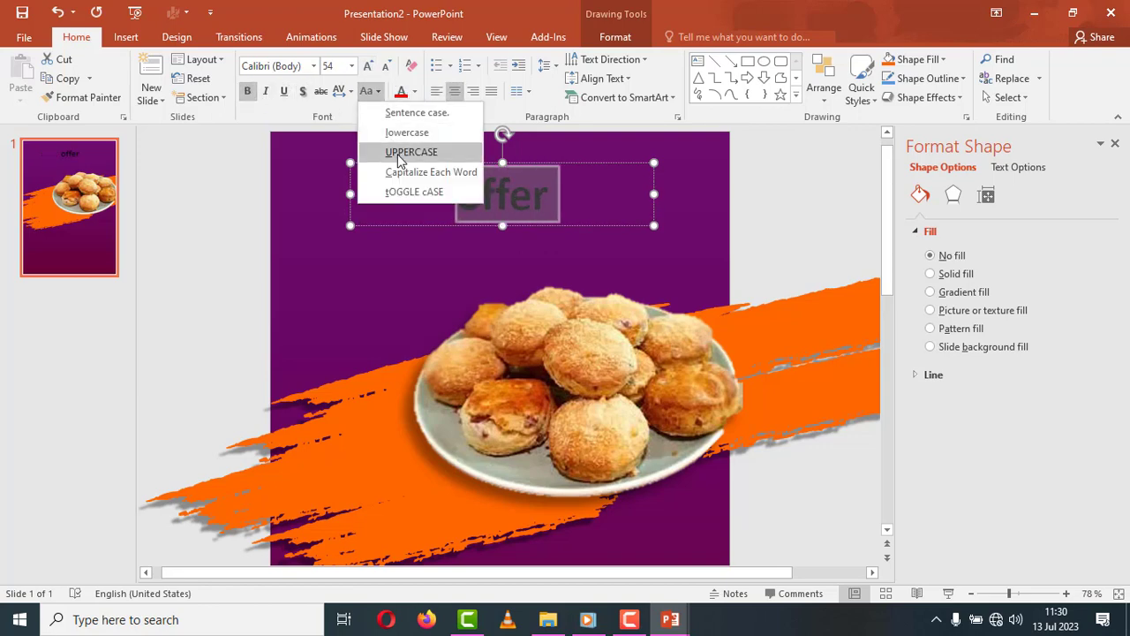
pyautogui.click(399, 155)
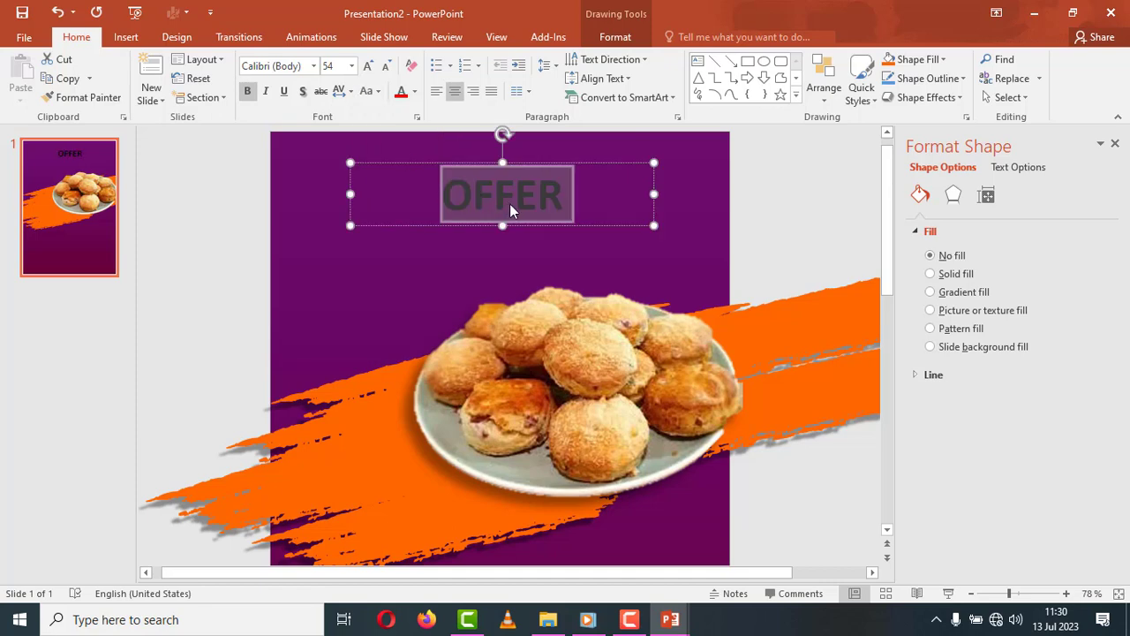
pyautogui.click(563, 202)
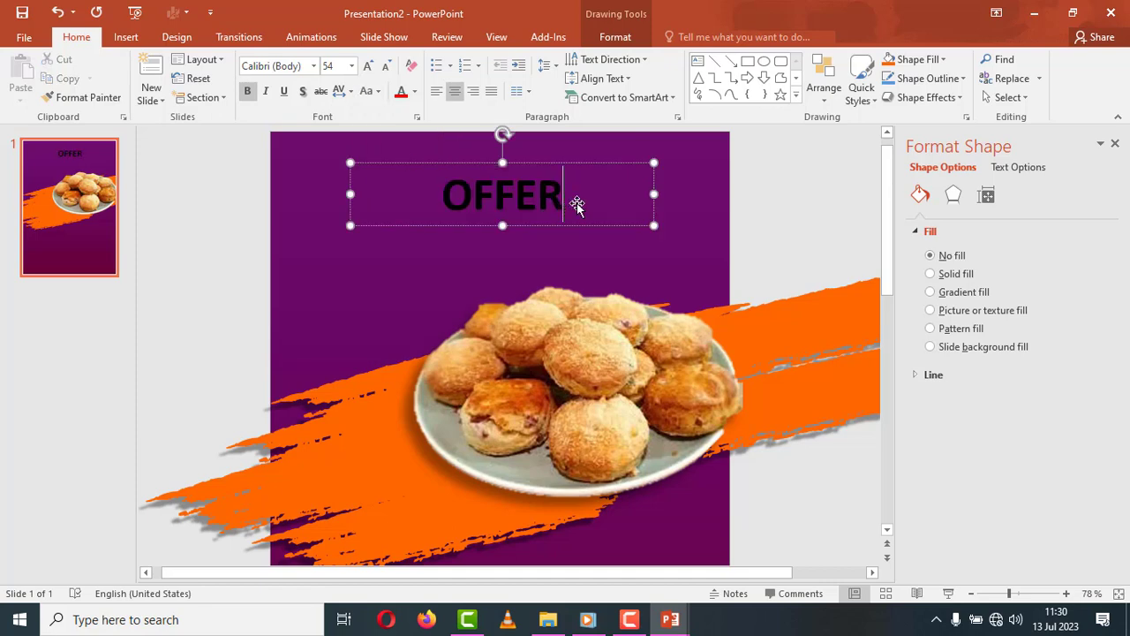
pyautogui.write('!')
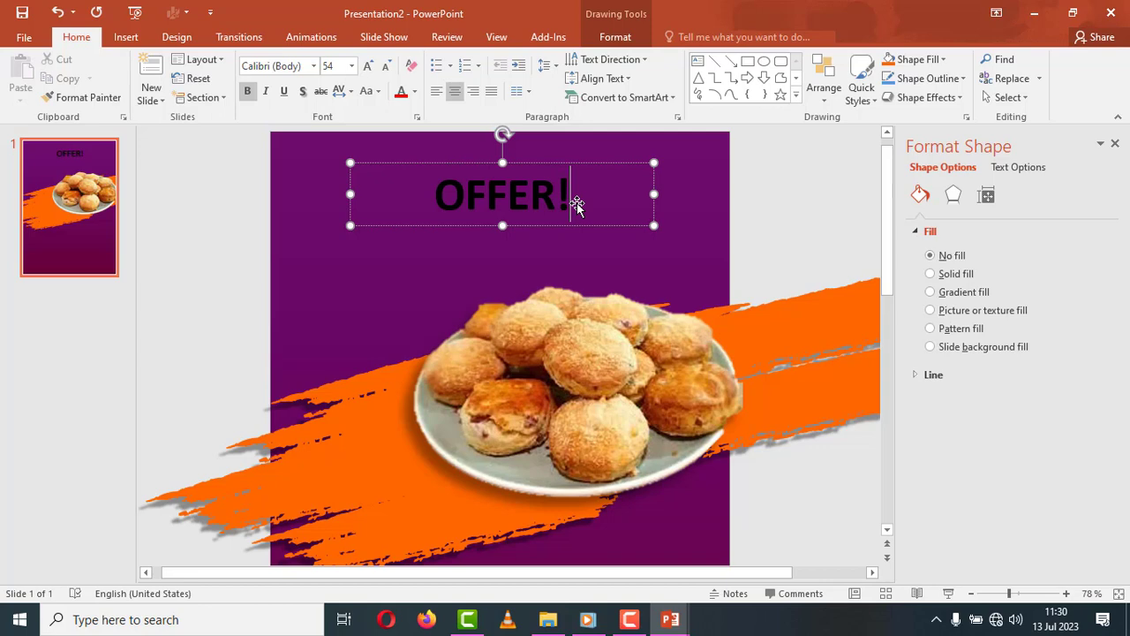
pyautogui.hotkey('ctrl', 'a')
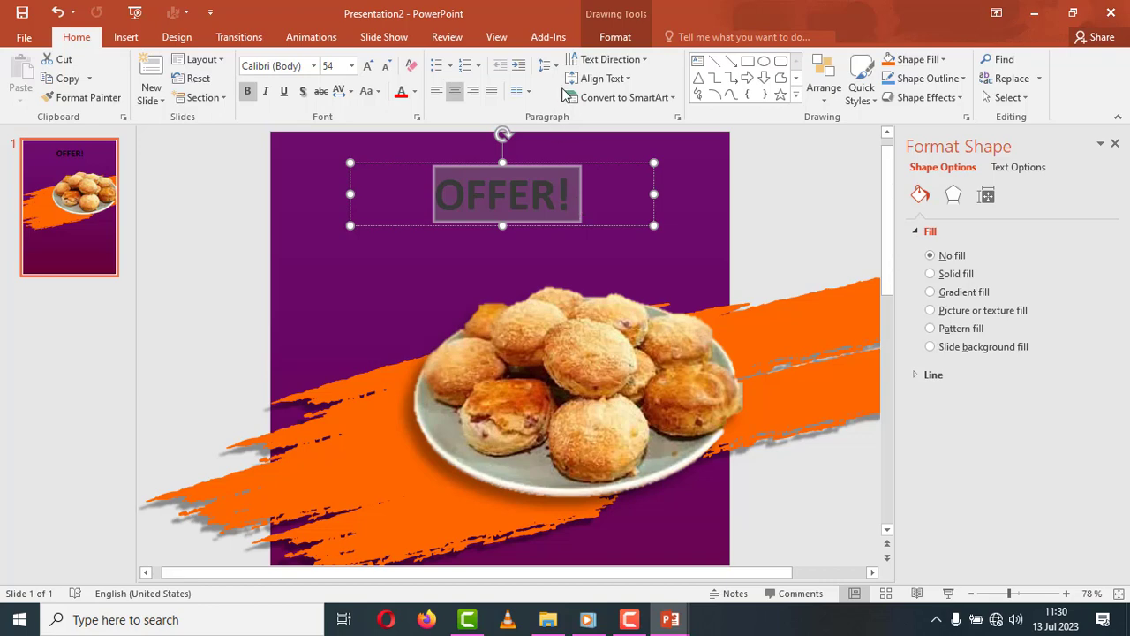
# Step: Make OFFER! white with an Offset Diagonal Bottom Left text shadow
pyautogui.click(414, 92)
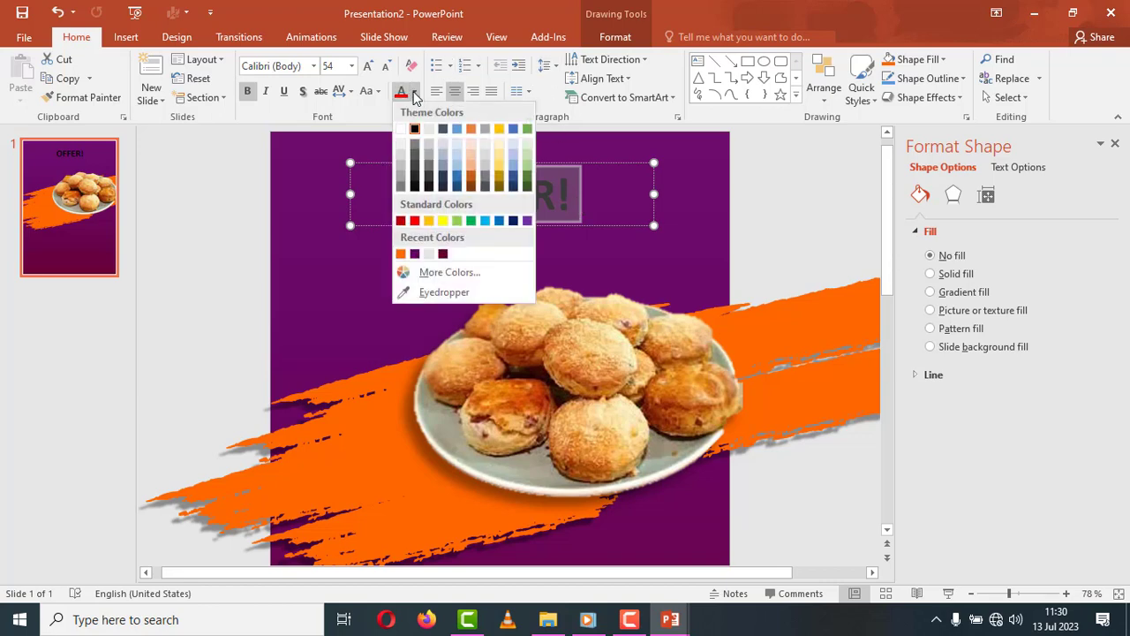
pyautogui.click(402, 130)
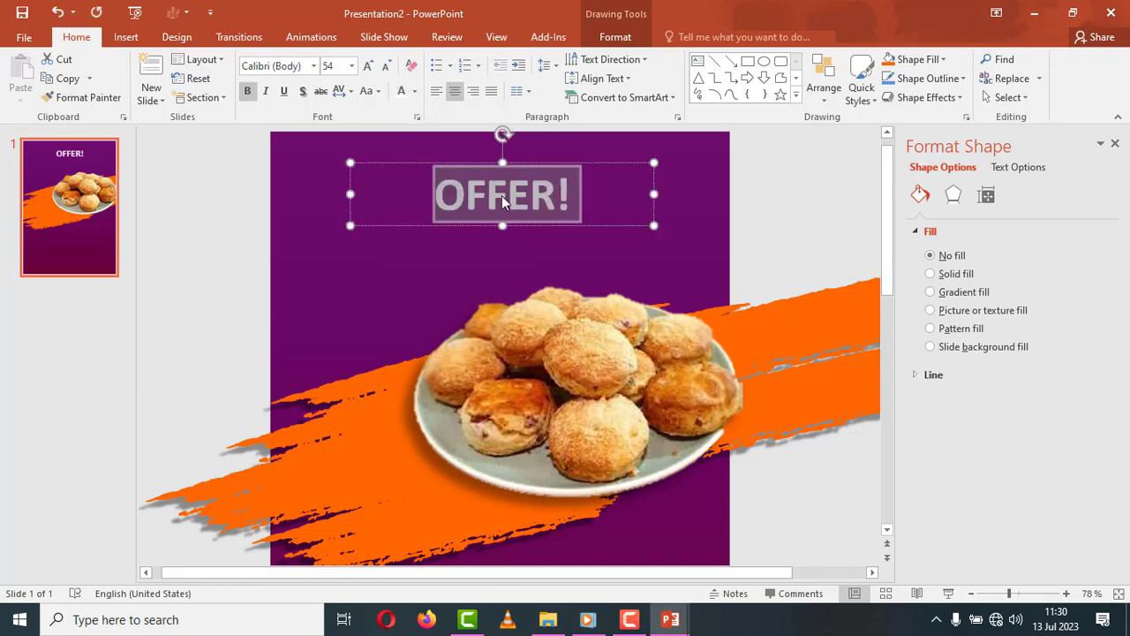
pyautogui.click(607, 46)
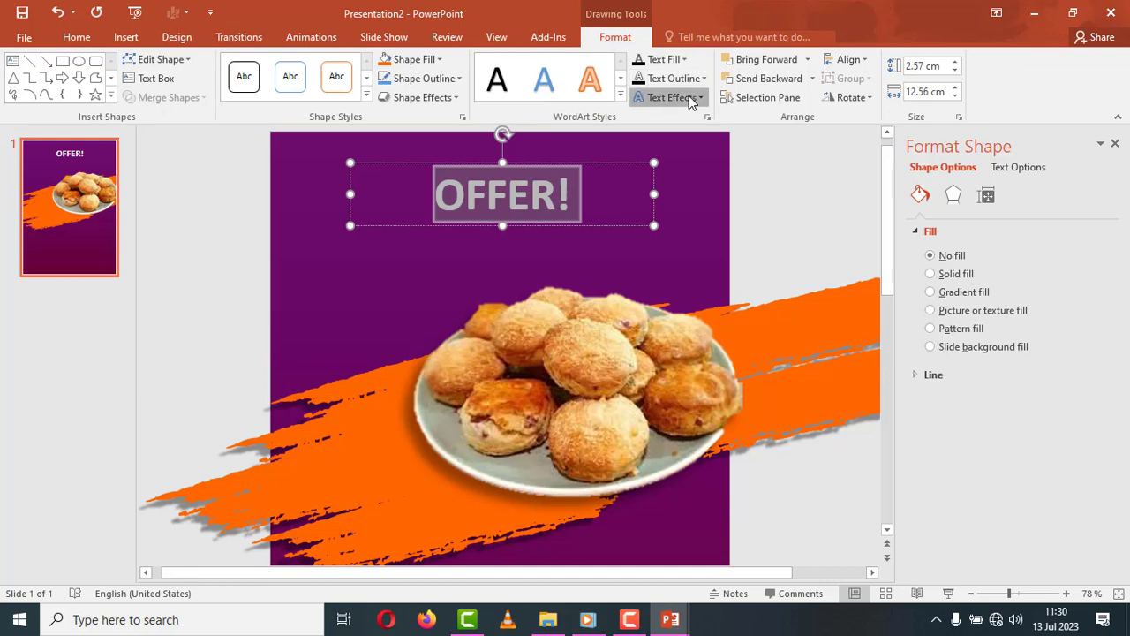
pyautogui.click(689, 98)
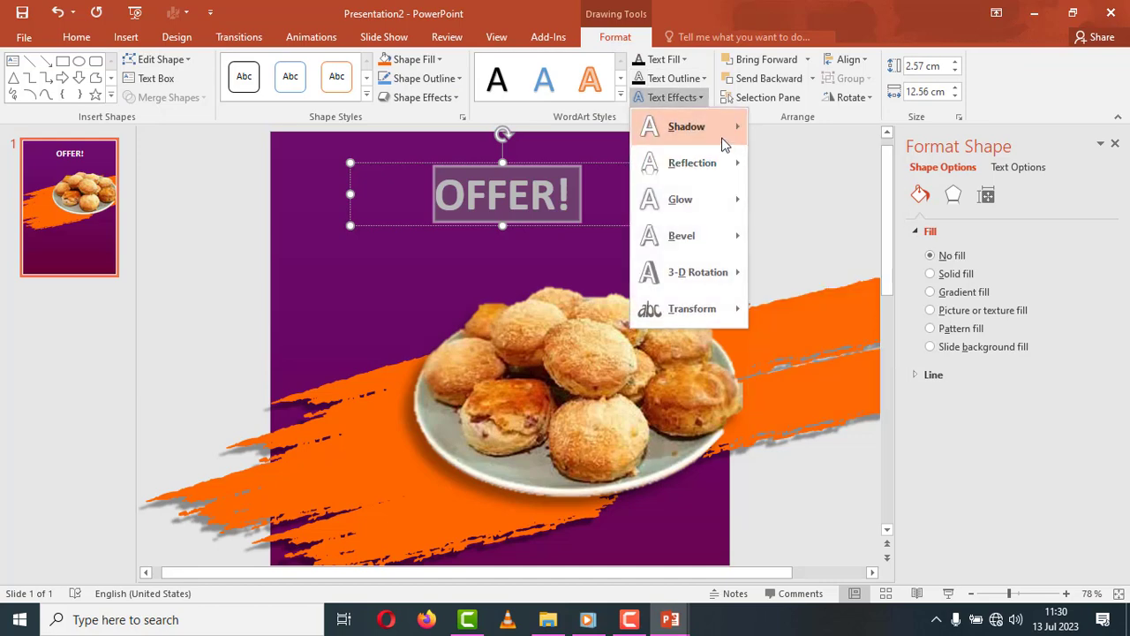
pyautogui.moveTo(686, 126)
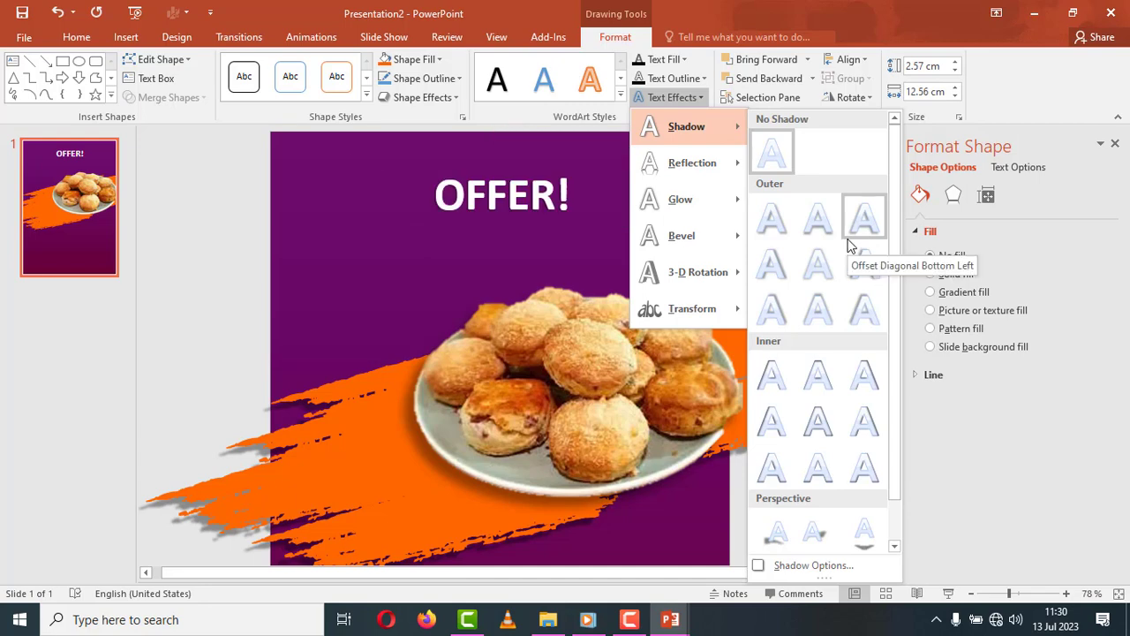
pyautogui.click(858, 223)
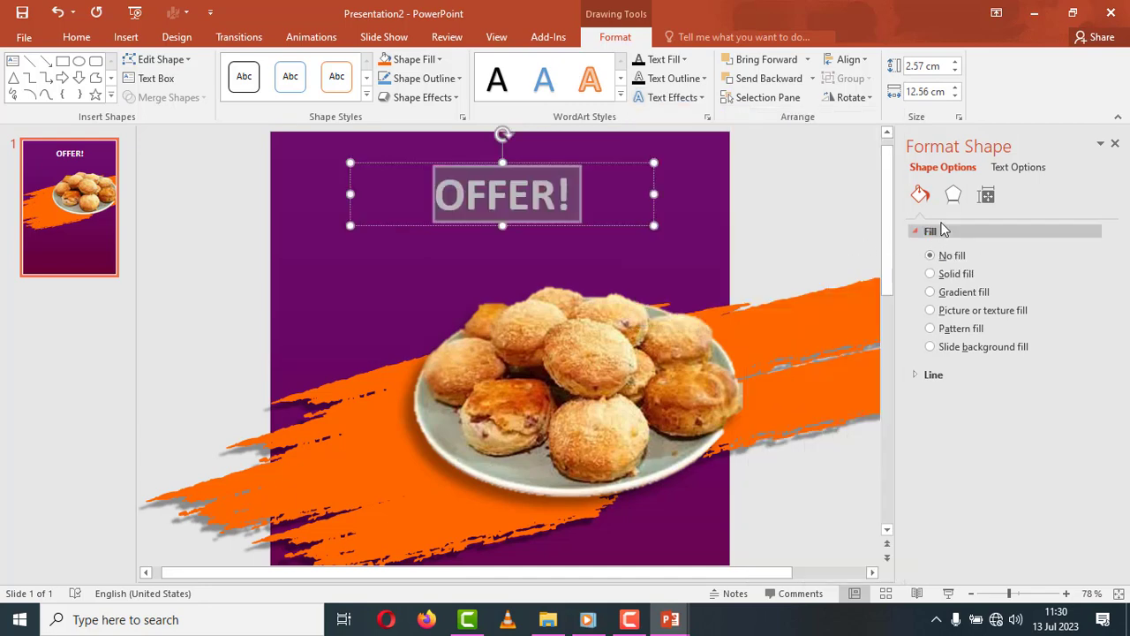
pyautogui.click(1017, 168)
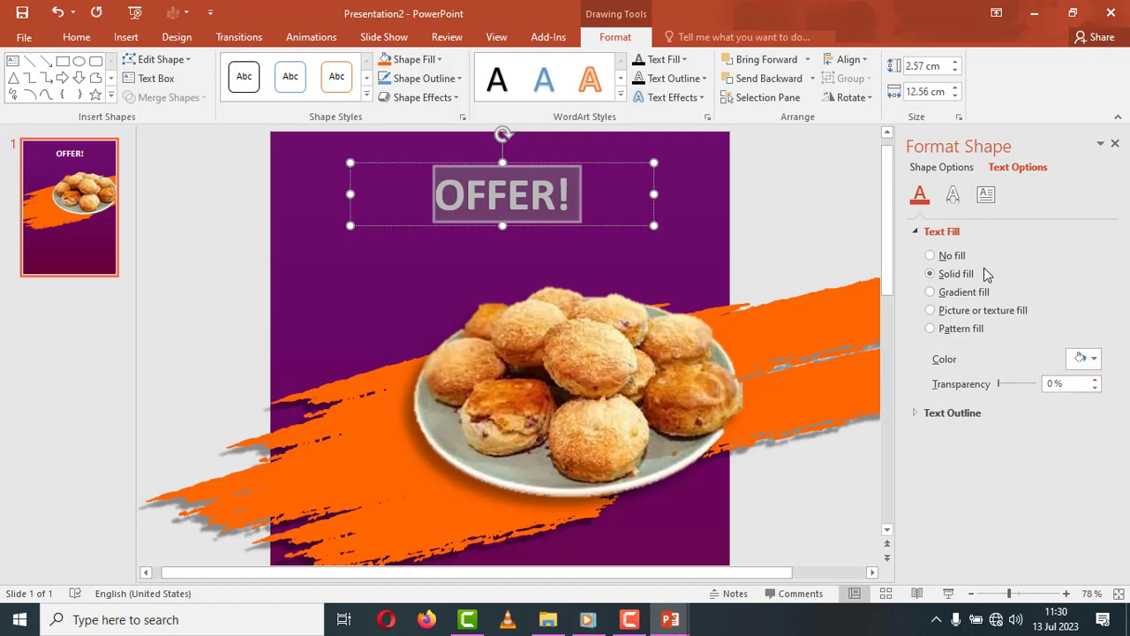
pyautogui.click(953, 196)
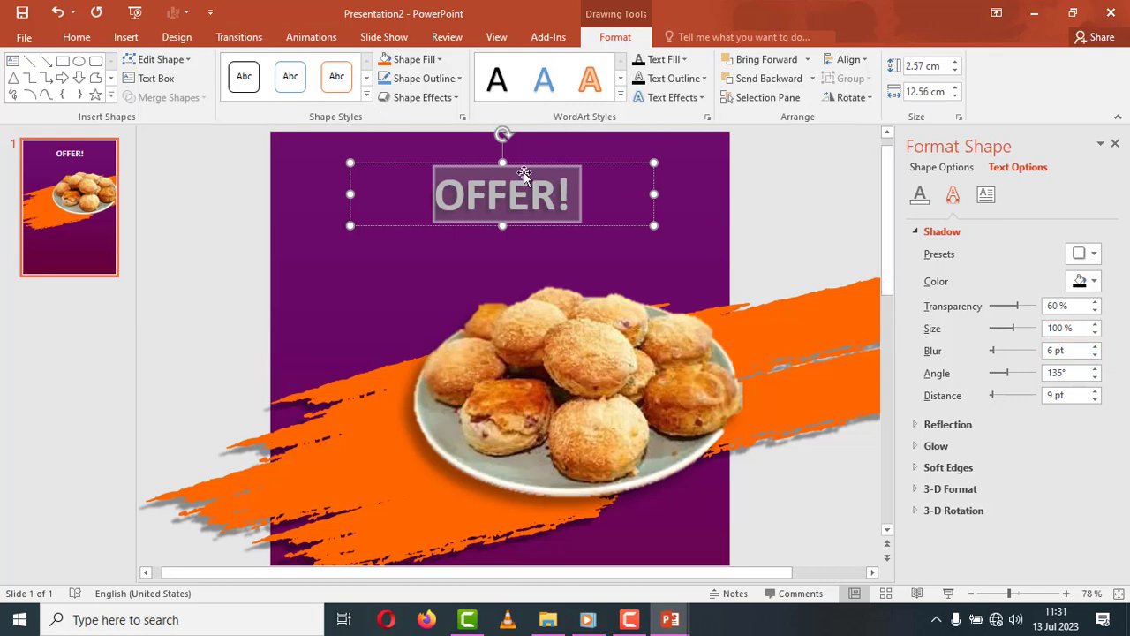
# Step: Centre the OFFER! box horizontally on the slide and enlarge the text to 72 pt
pyautogui.click(621, 215)
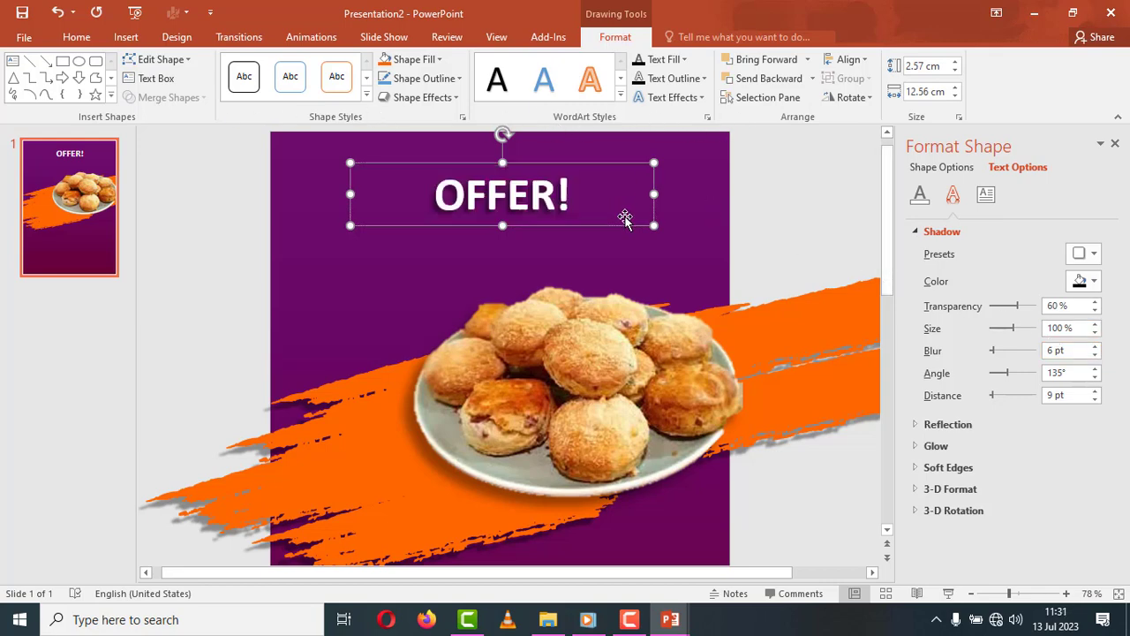
pyautogui.click(849, 60)
pyautogui.click(924, 104)
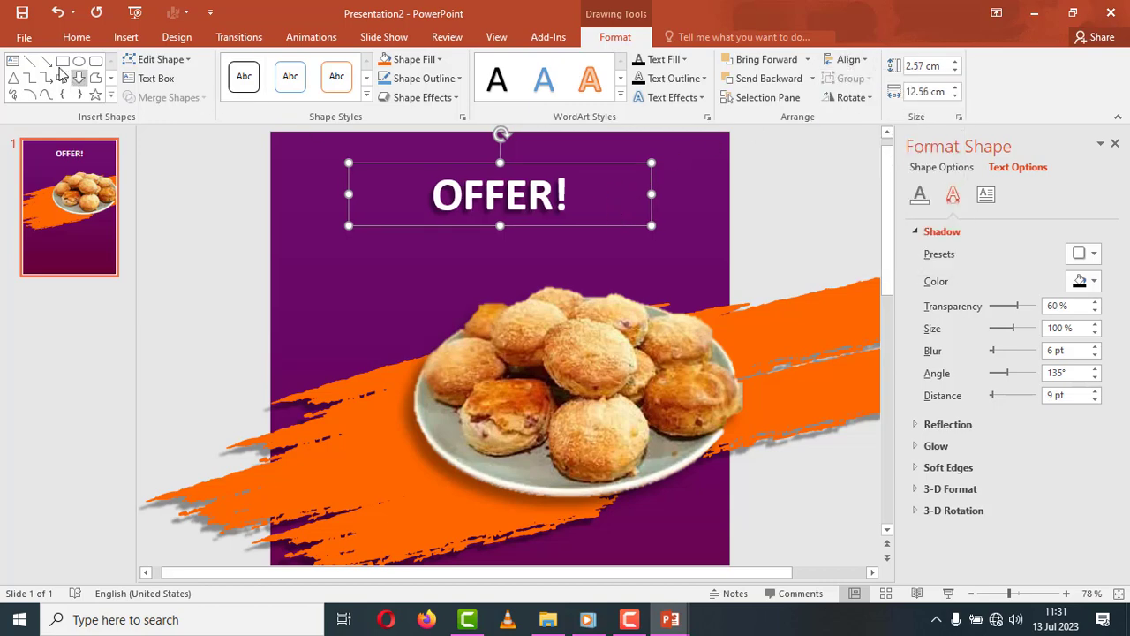
pyautogui.click(76, 37)
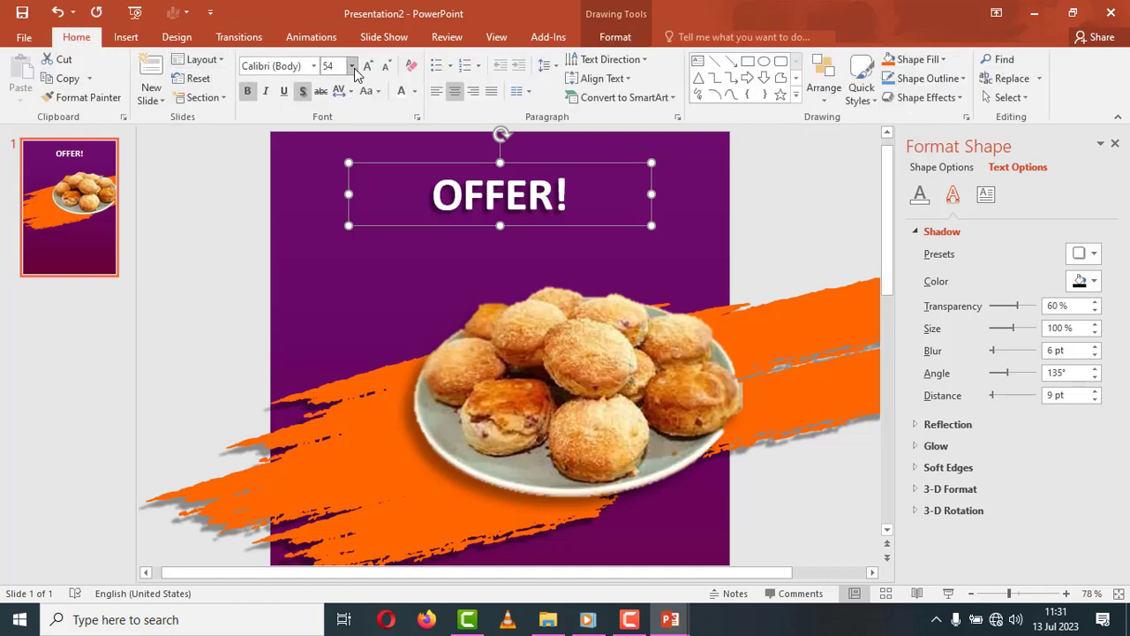
pyautogui.click(370, 69)
# Step: Enlarge OFFER! to 115 pt, widen its box to fit one line, and nudge it up
pyautogui.click(370, 69)
pyautogui.click(370, 69)
pyautogui.click(370, 69)
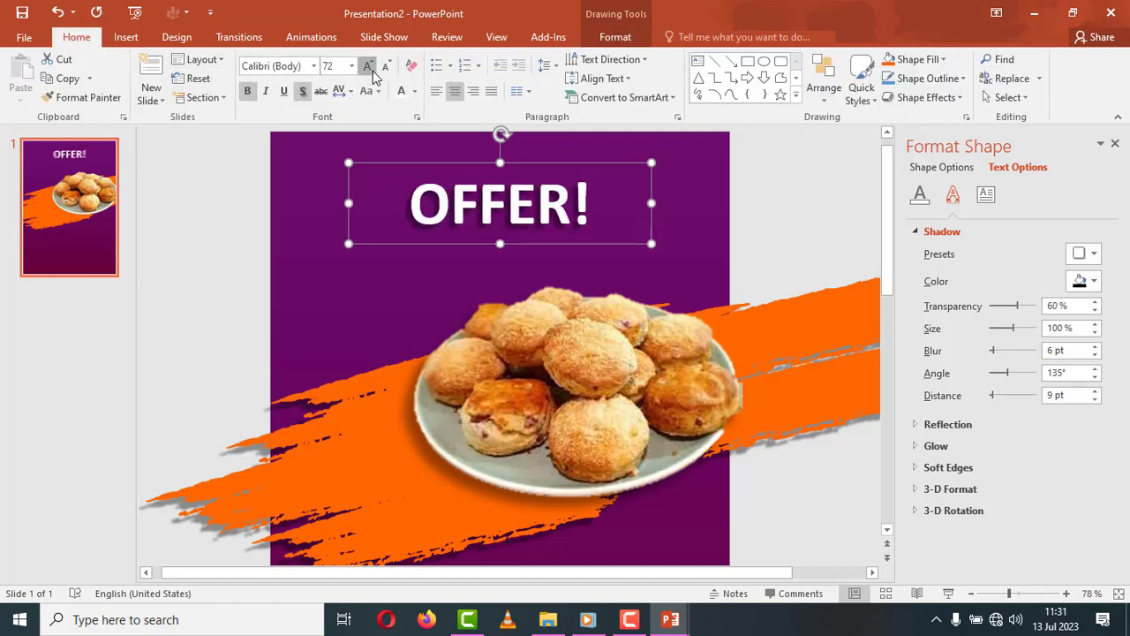
pyautogui.click(370, 69)
pyautogui.click(370, 69)
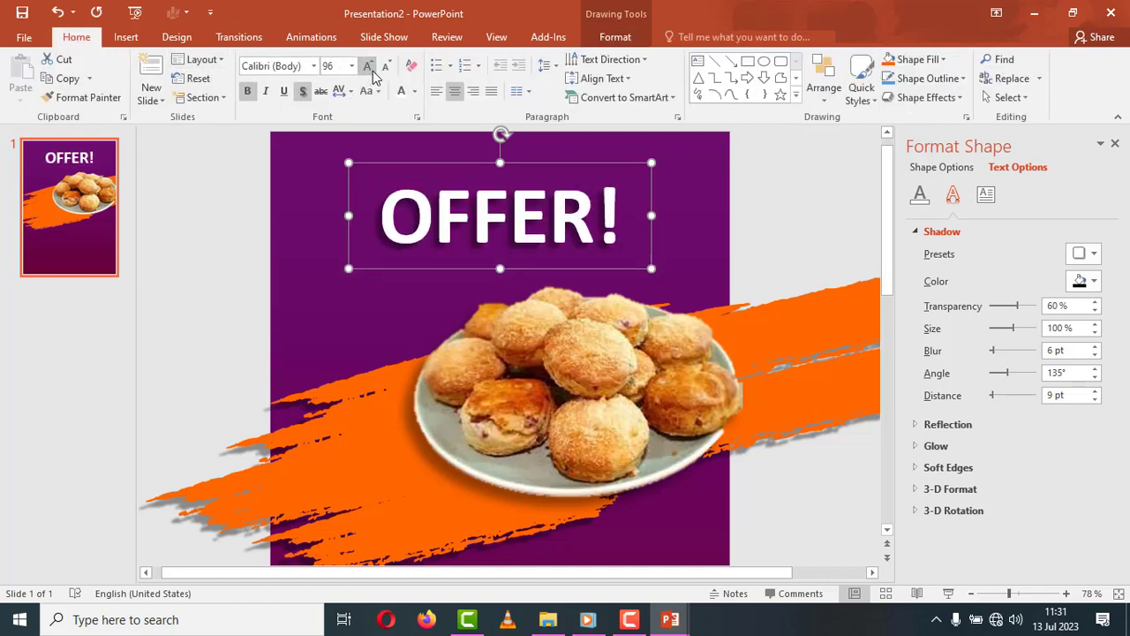
pyautogui.click(370, 69)
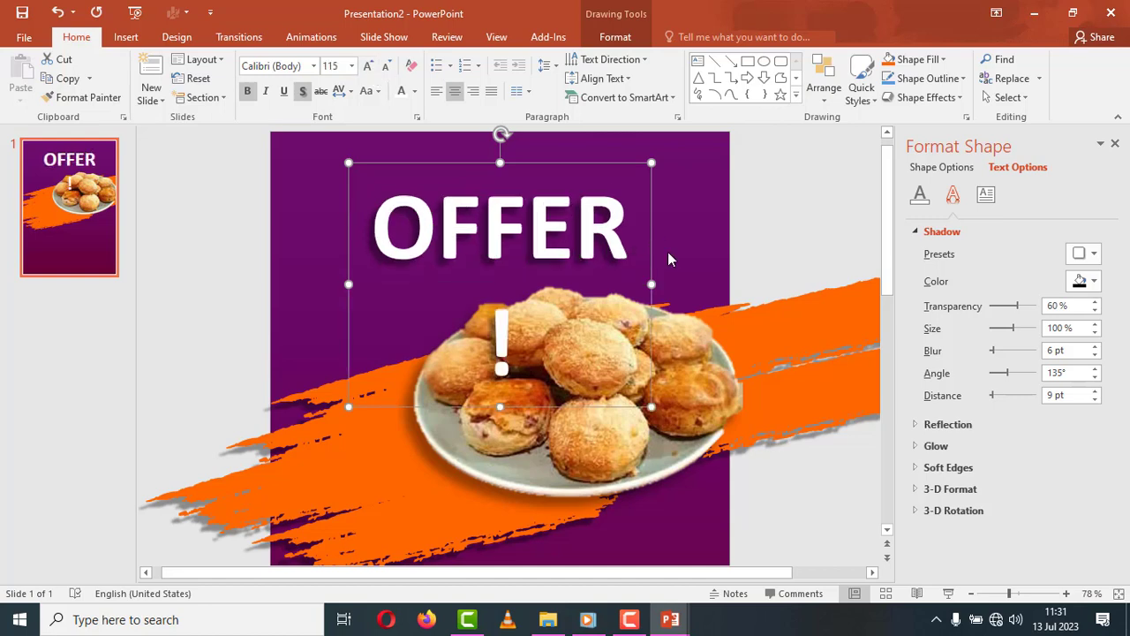
pyautogui.moveTo(651, 284); pyautogui.dragTo(707, 288)
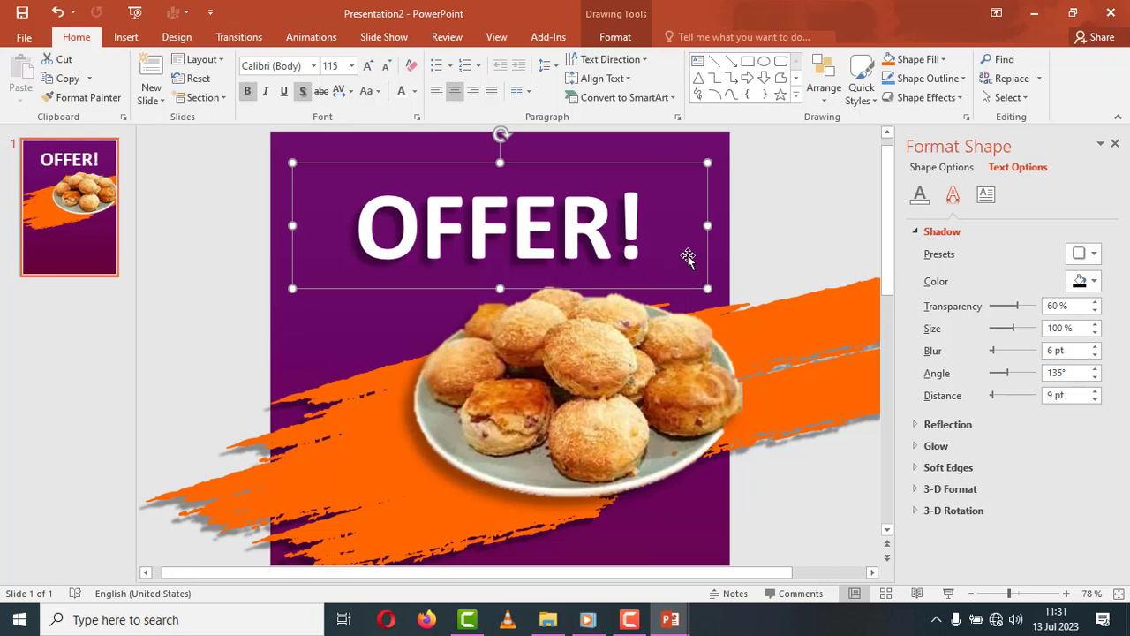
pyautogui.press('Up')
pyautogui.press('Up')
pyautogui.press('Up')
pyautogui.press('Up')
pyautogui.press('Up')
pyautogui.press('Up')
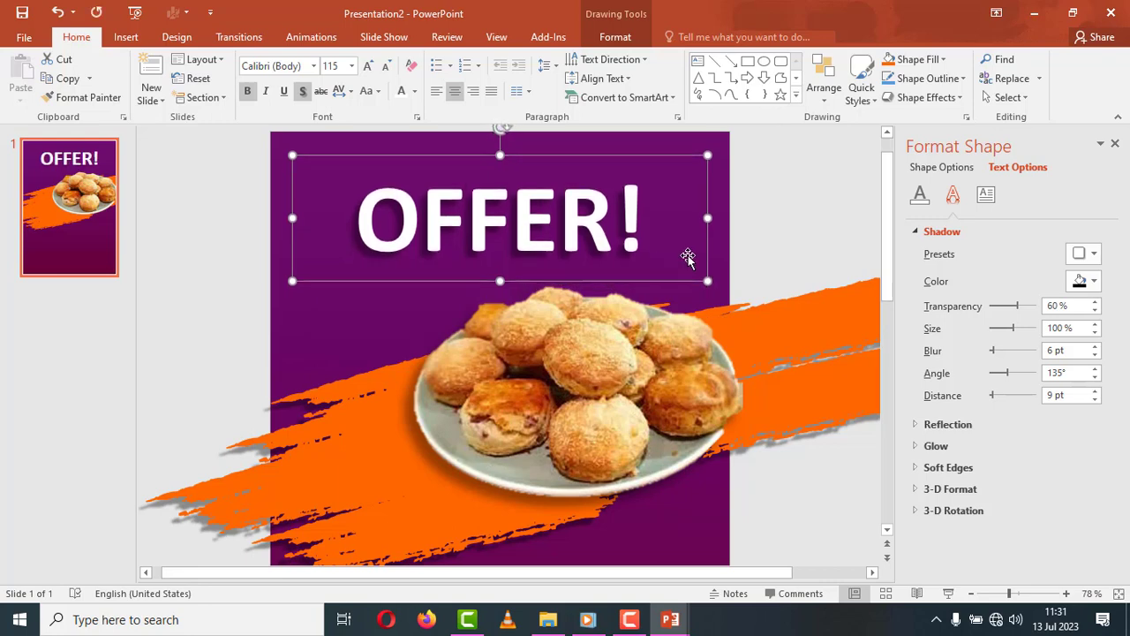
pyautogui.press('Up')
pyautogui.press('Up')
pyautogui.press('Up')
pyautogui.press('Up')
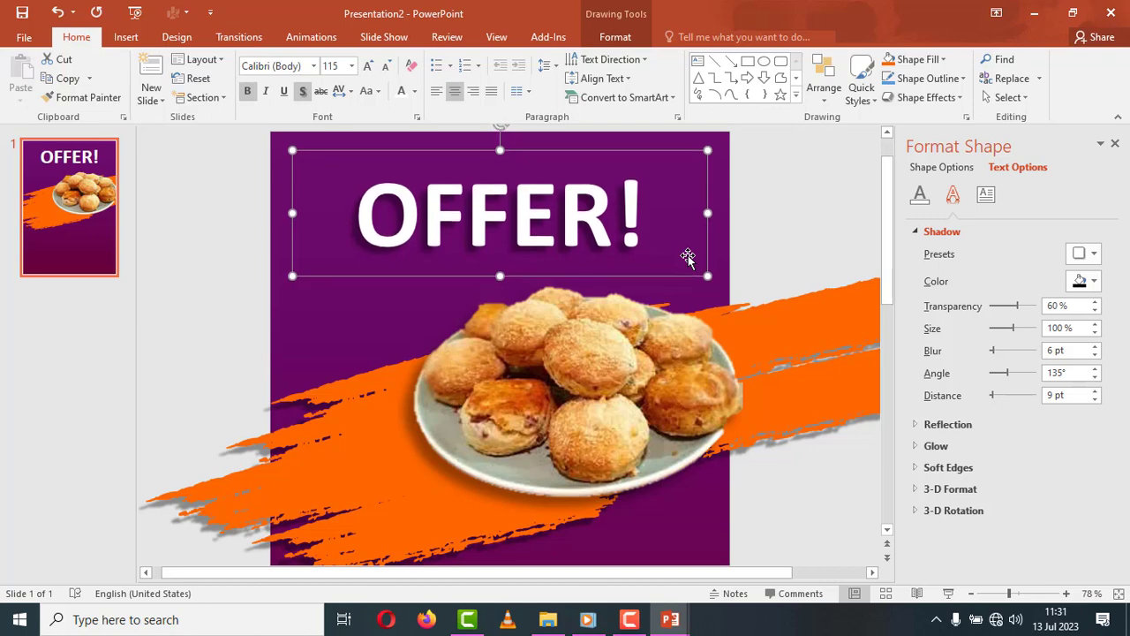
pyautogui.press('Up')
pyautogui.press('Up')
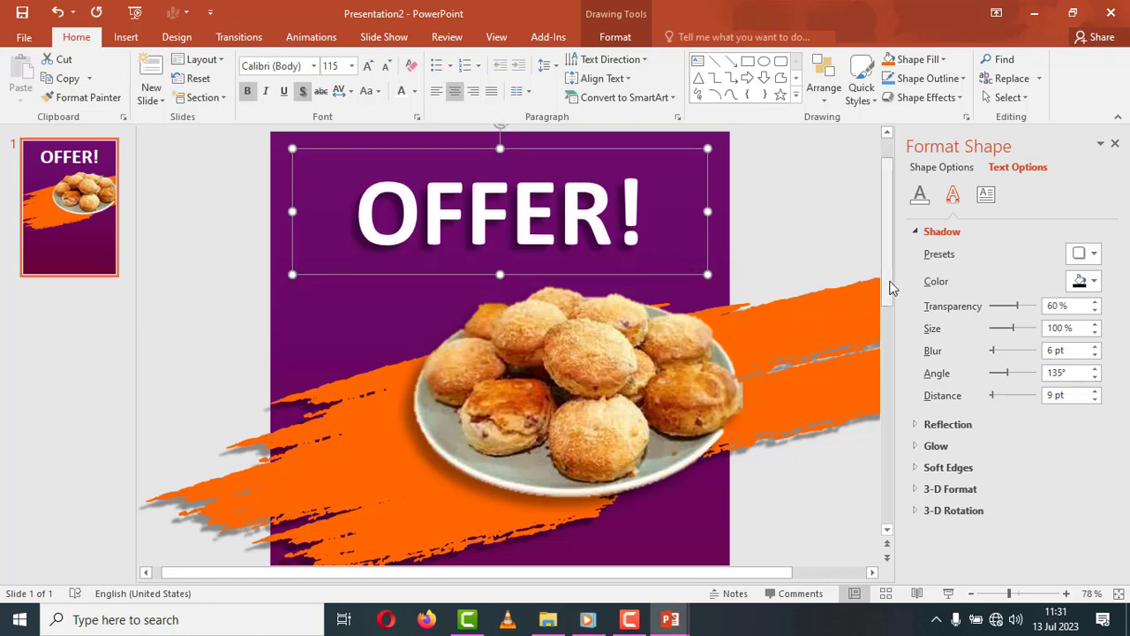
pyautogui.moveTo(890, 287); pyautogui.dragTo(891, 336)
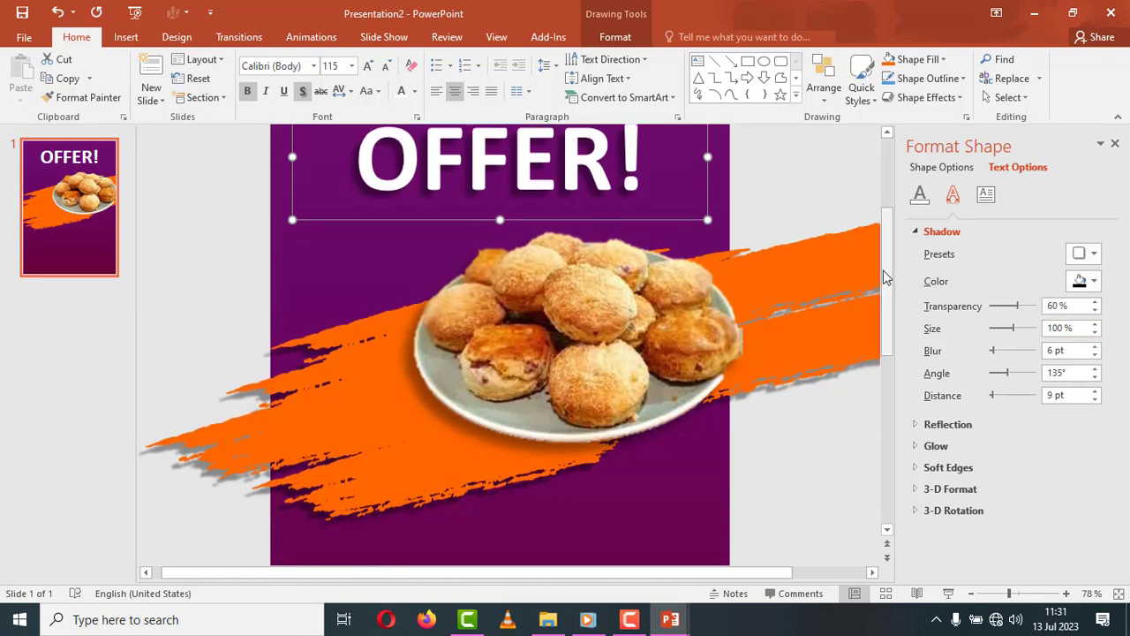
pyautogui.moveTo(888, 276); pyautogui.dragTo(889, 396)
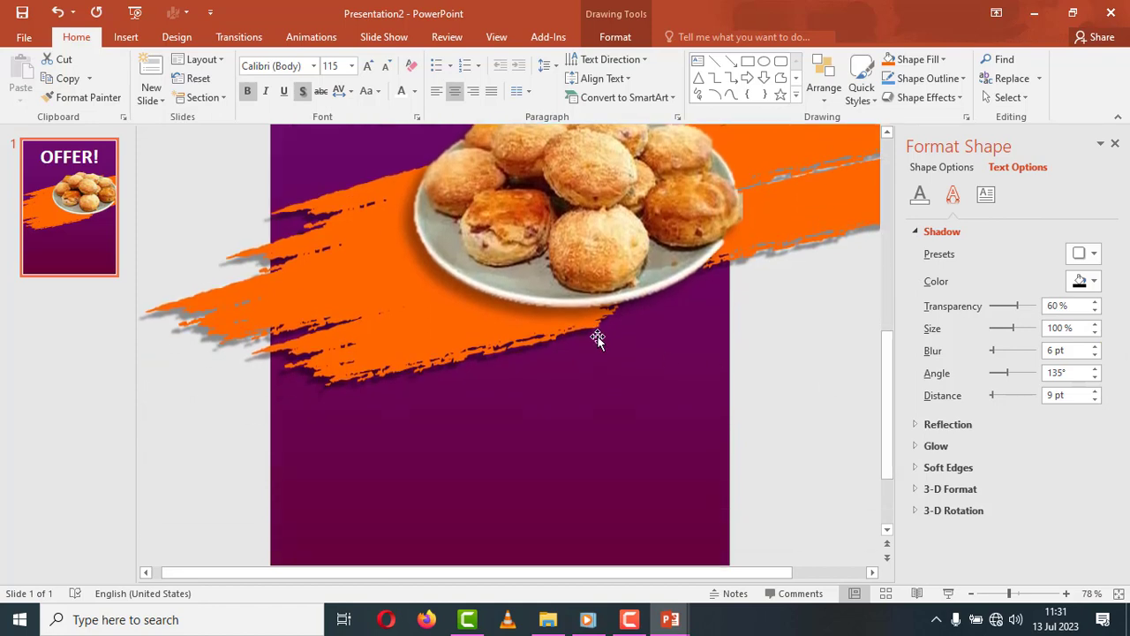
# Step: Add a 'Delicious Scones' text box below the orange stroke with its text centred
pyautogui.click(126, 37)
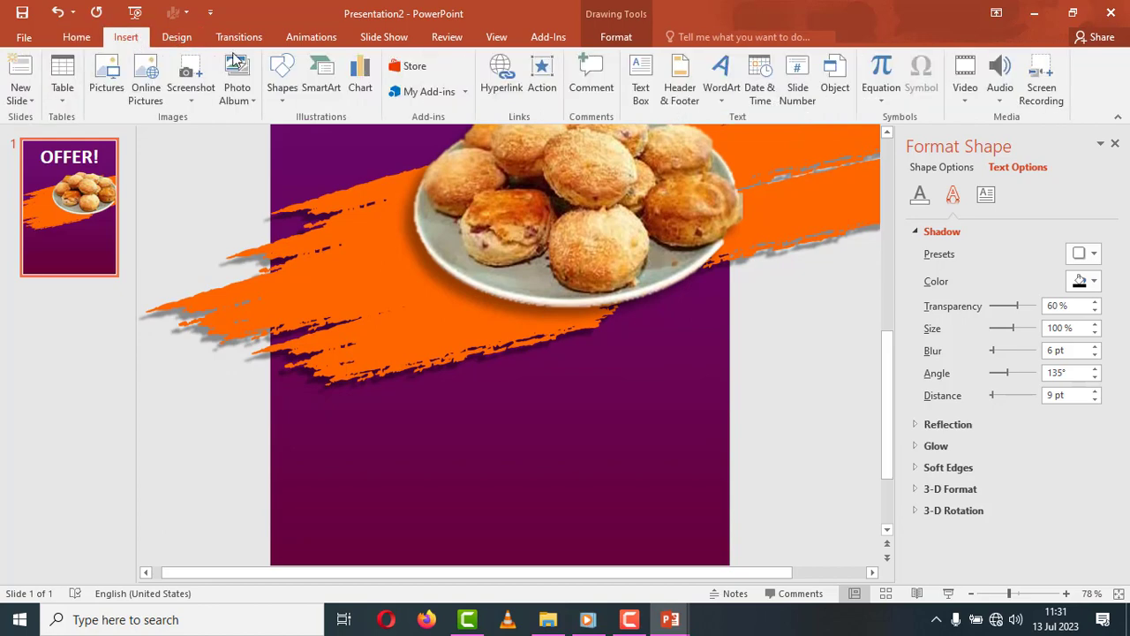
pyautogui.click(632, 85)
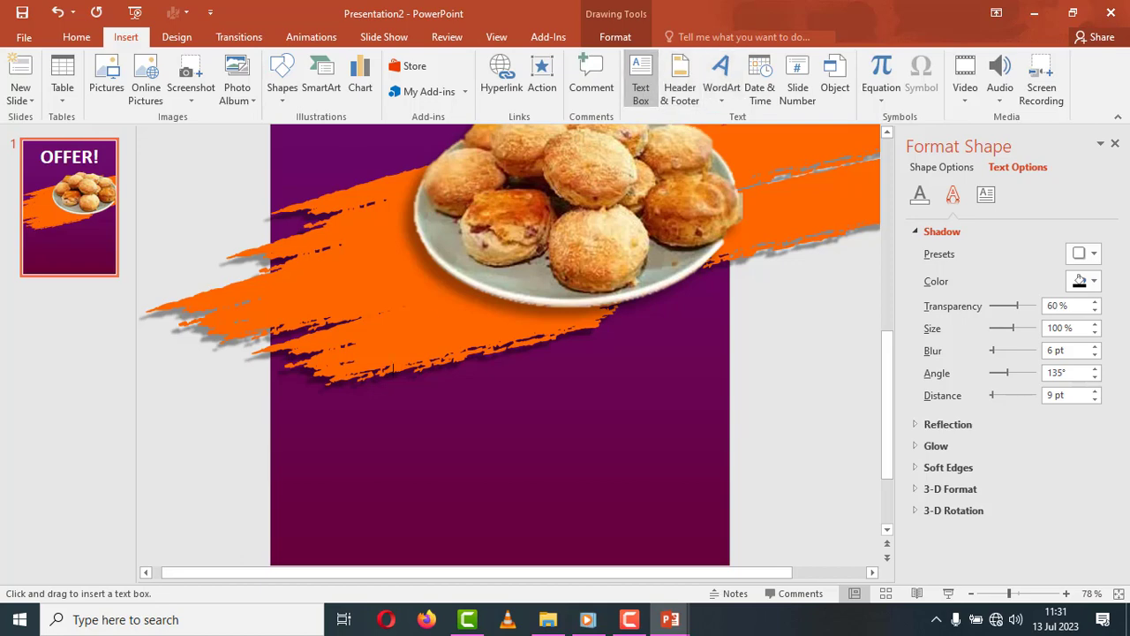
pyautogui.press('Escape')
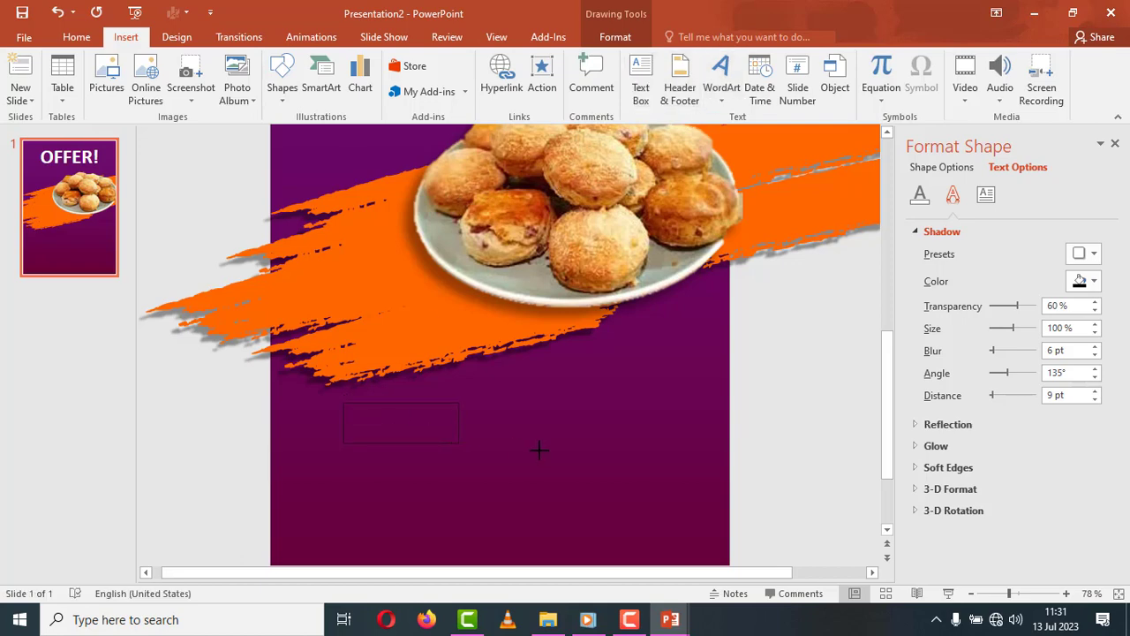
pyautogui.moveTo(539, 451); pyautogui.dragTo(673, 457)
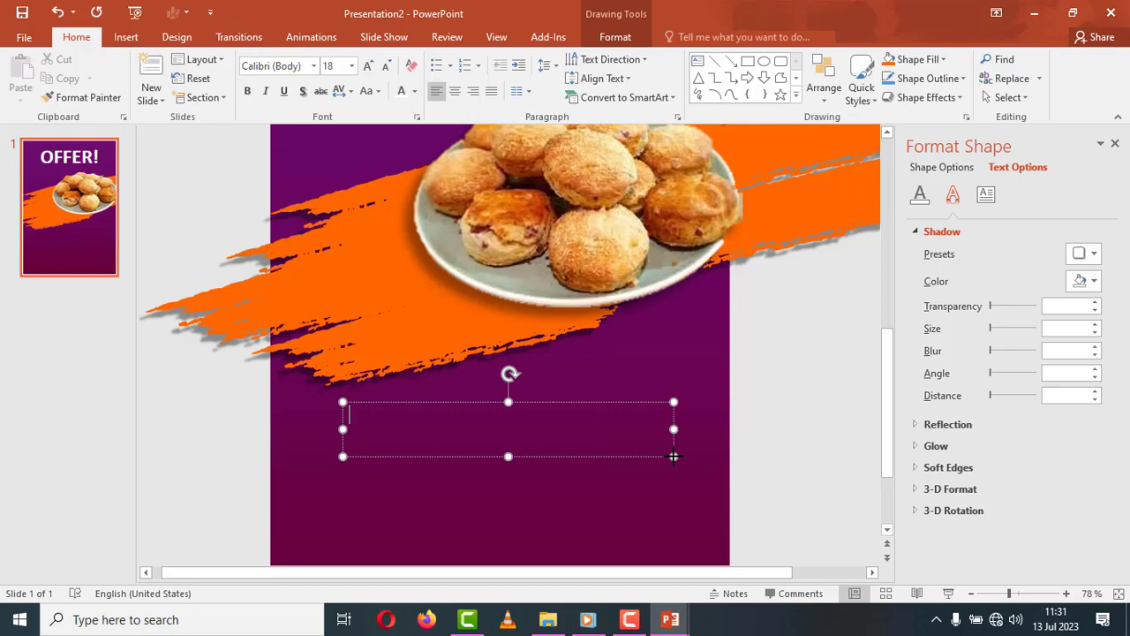
pyautogui.write('Delicious')
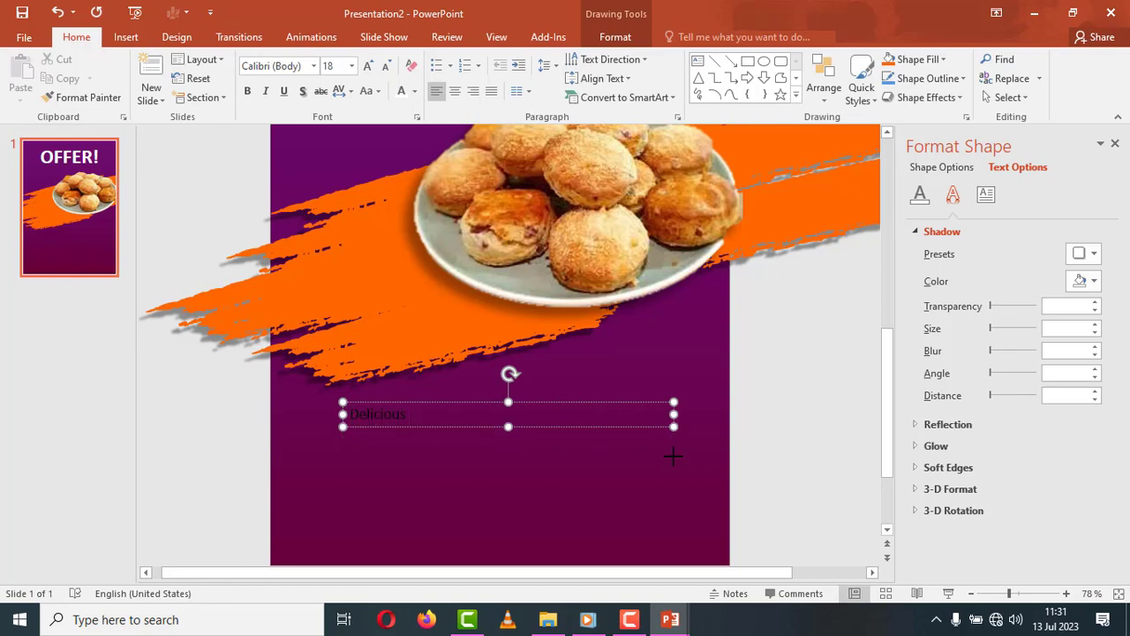
pyautogui.write(' Scones')
pyautogui.hotkey('ctrl', 'a')
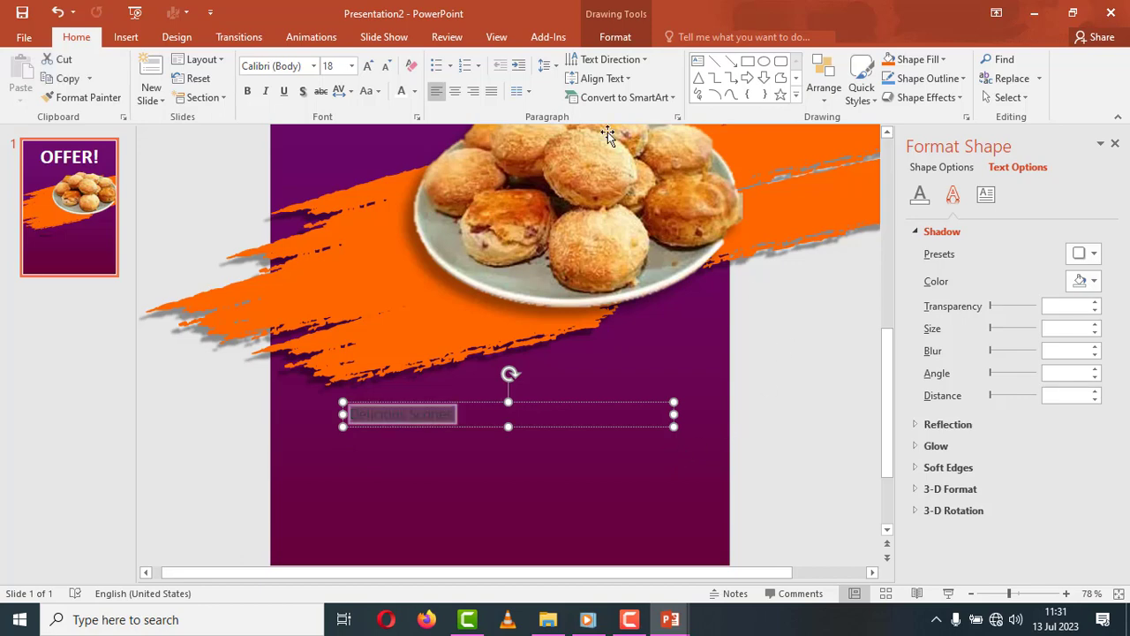
pyautogui.click(455, 91)
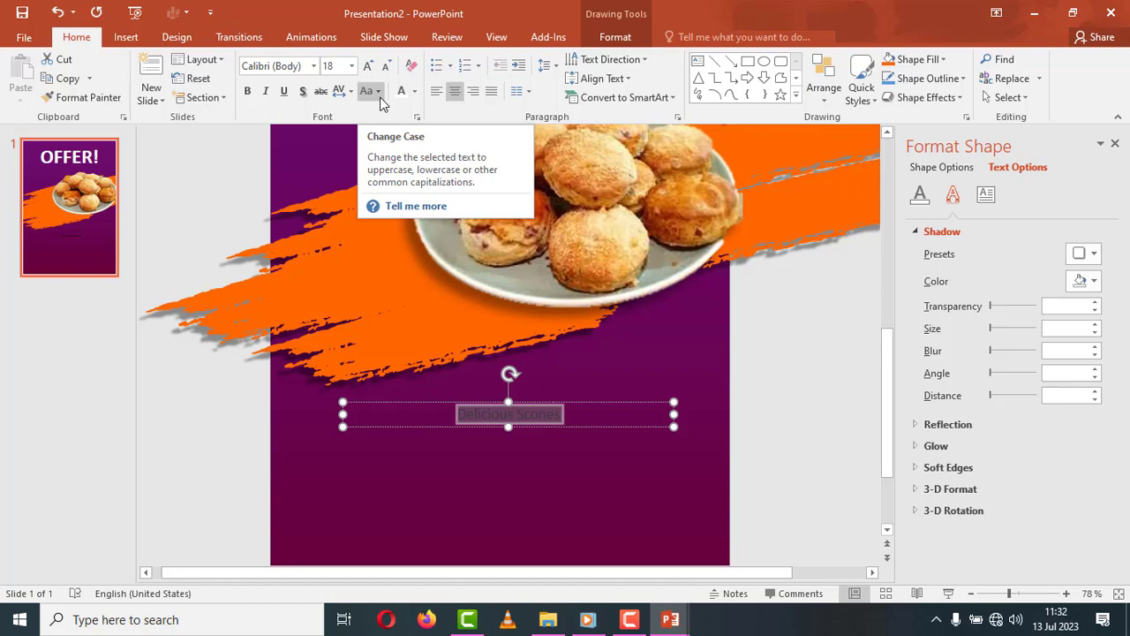
# Step: Change the Delicious Scones font to Ink Free
pyautogui.click(314, 67)
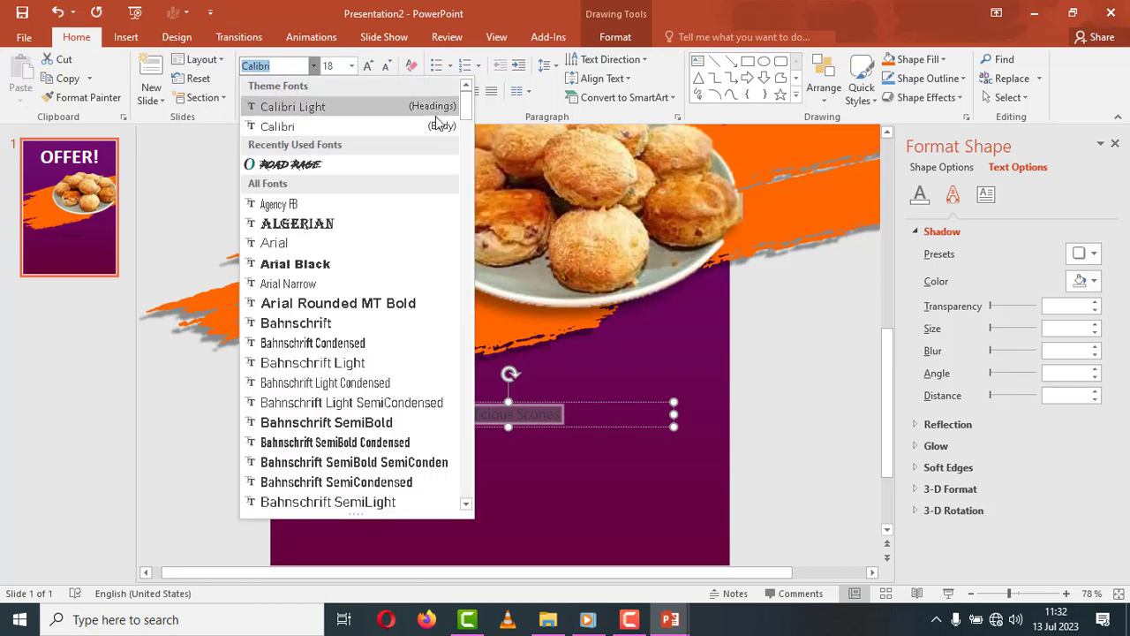
pyautogui.moveTo(472, 113); pyautogui.dragTo(465, 245)
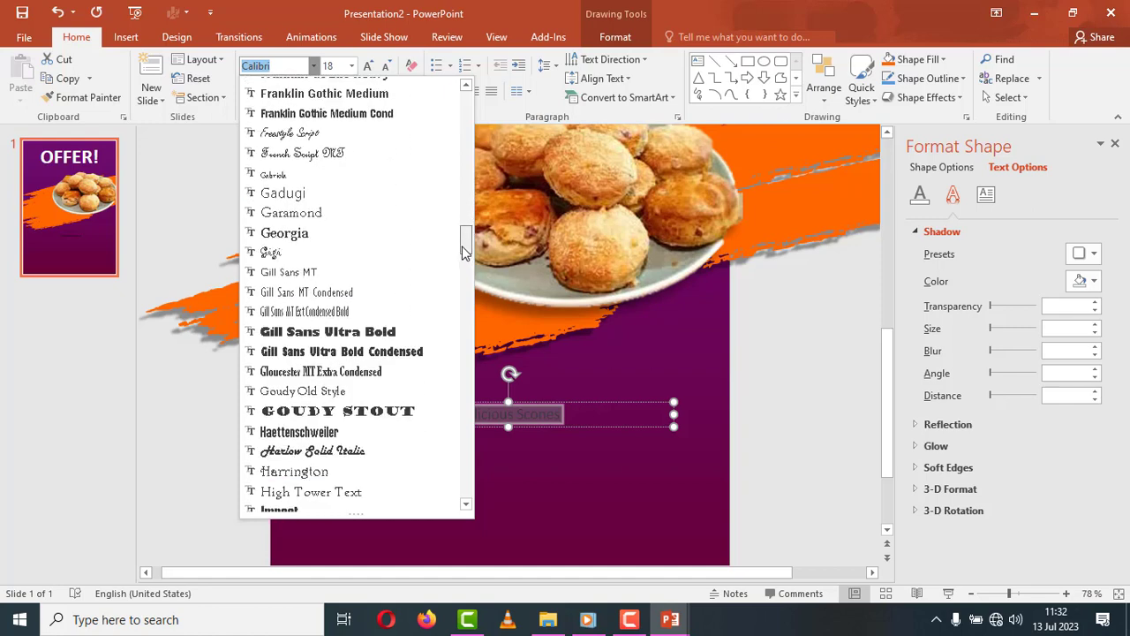
pyautogui.moveTo(462, 239); pyautogui.dragTo(462, 261)
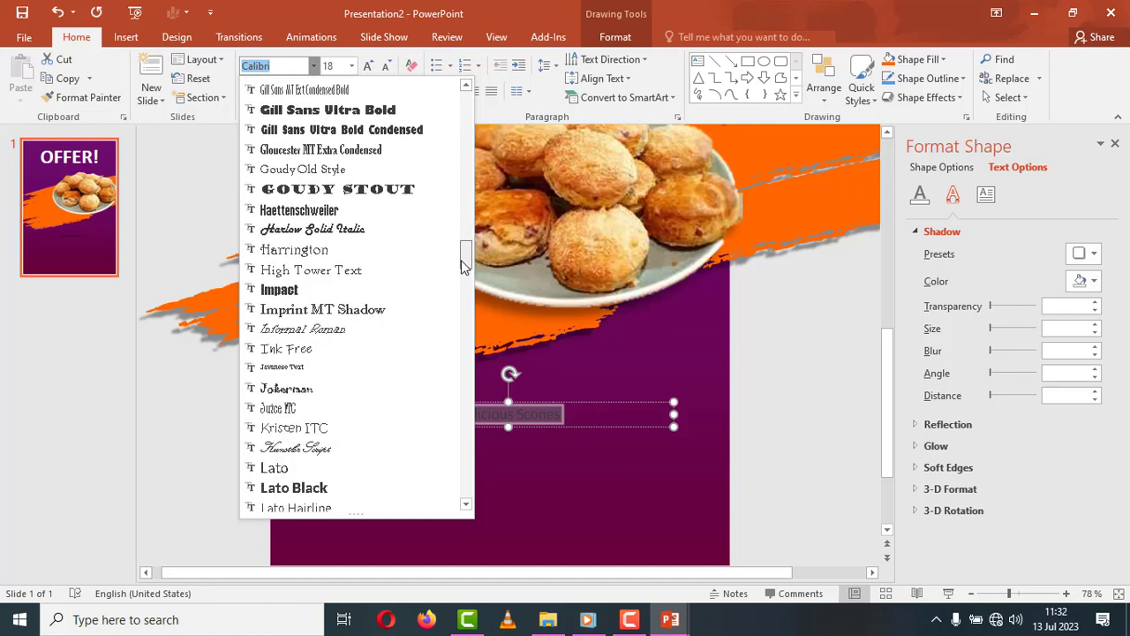
pyautogui.click(348, 352)
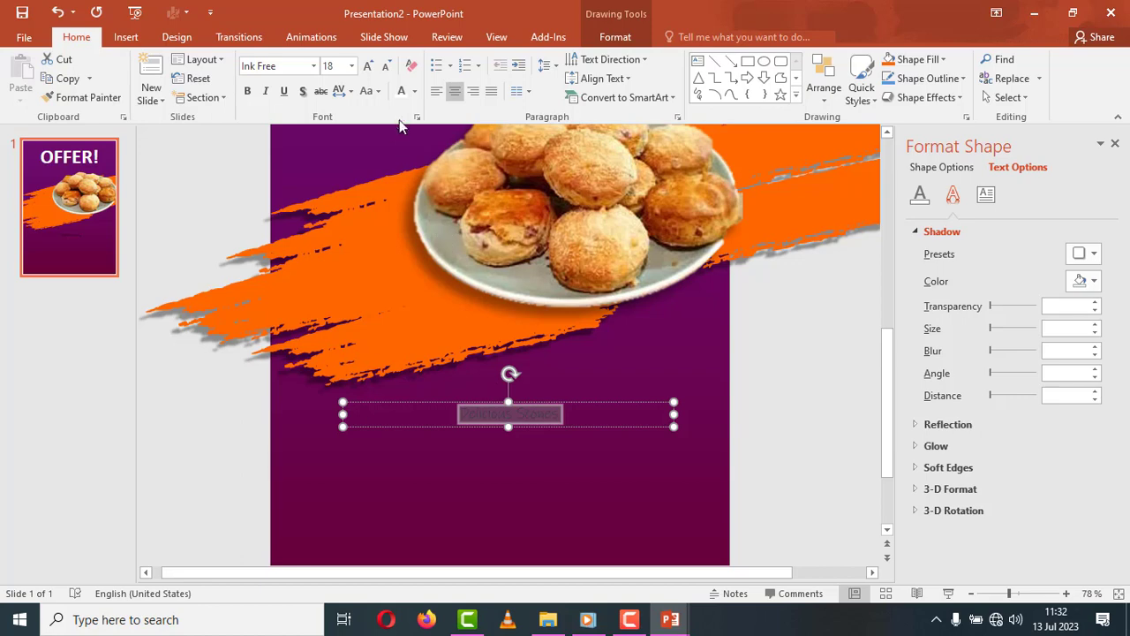
pyautogui.click(379, 94)
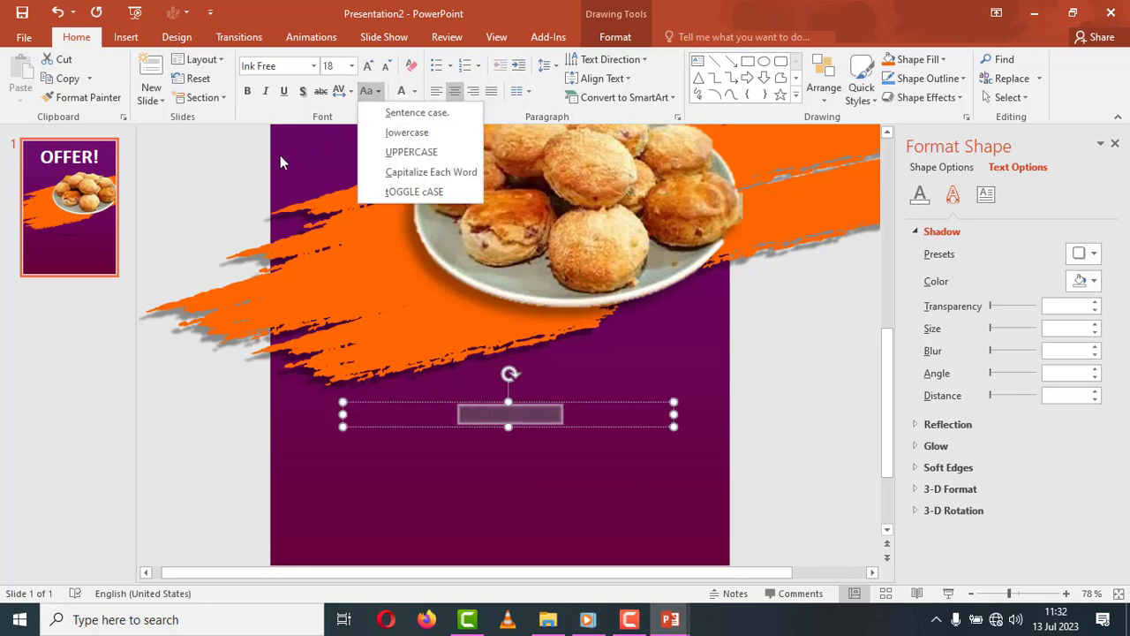
pyautogui.click(234, 156)
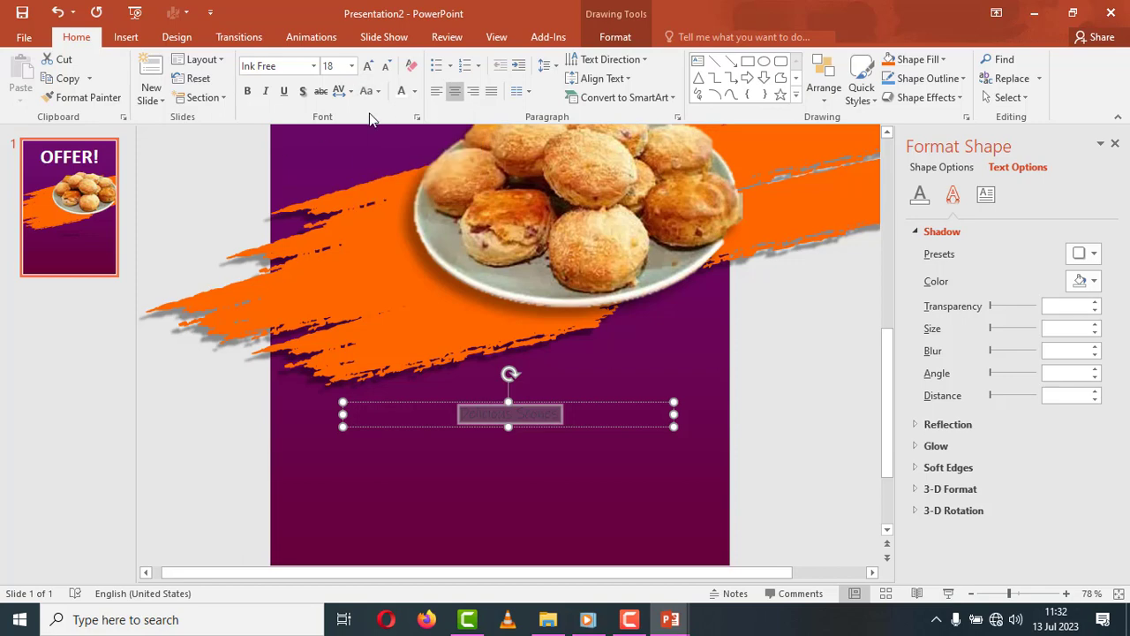
# Step: Make the Delicious Scones text orange and bold, and enlarge it to 36 pt
pyautogui.click(414, 92)
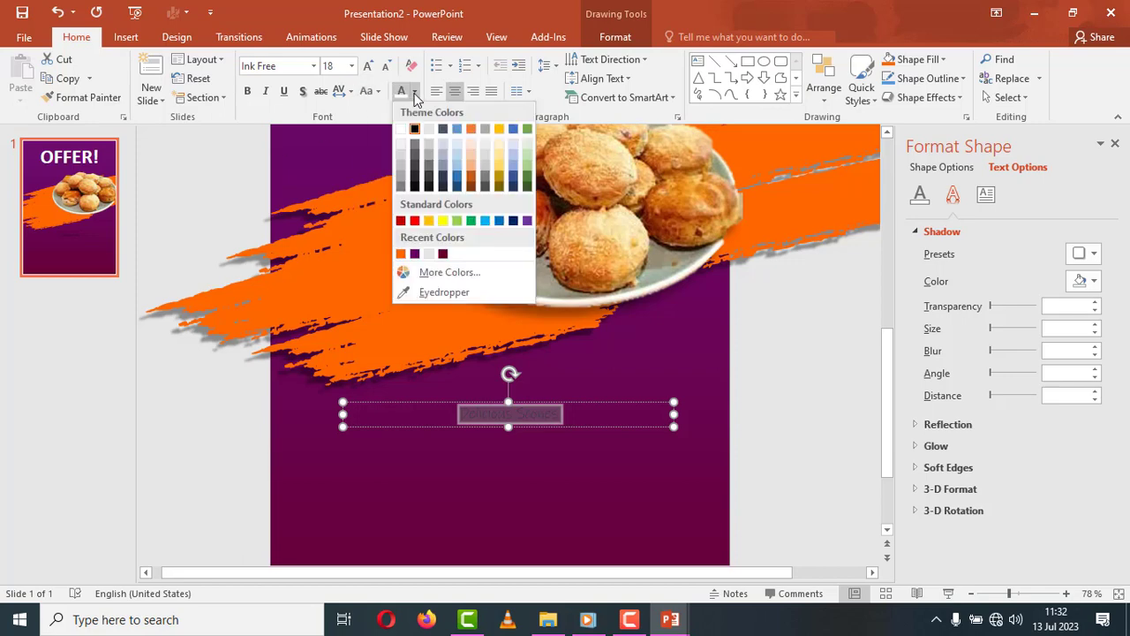
pyautogui.click(432, 221)
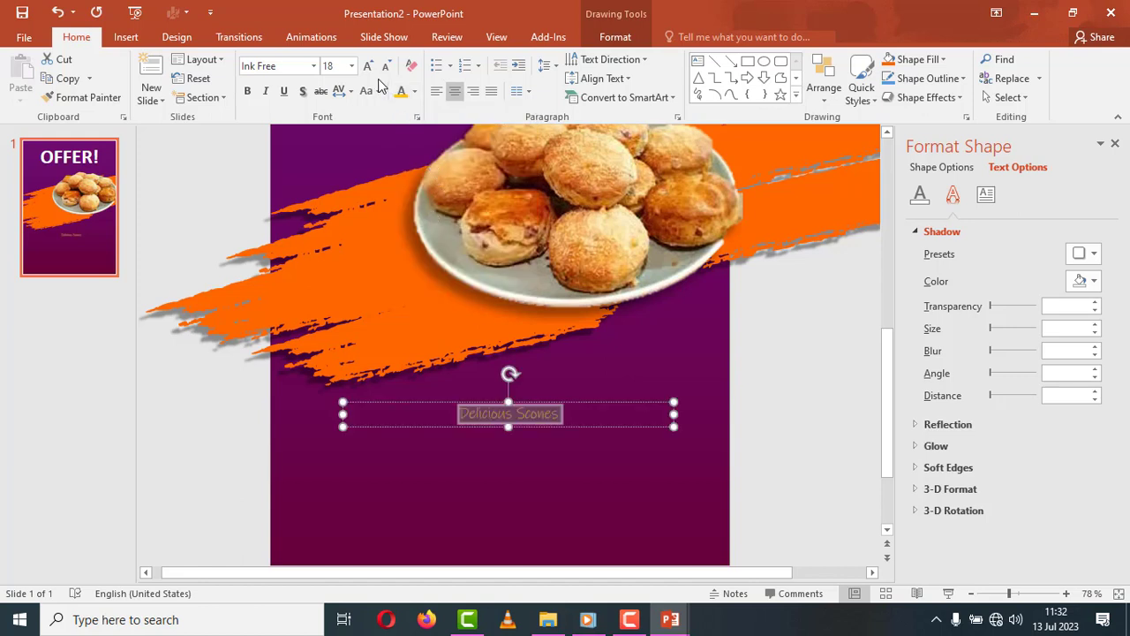
pyautogui.click(247, 91)
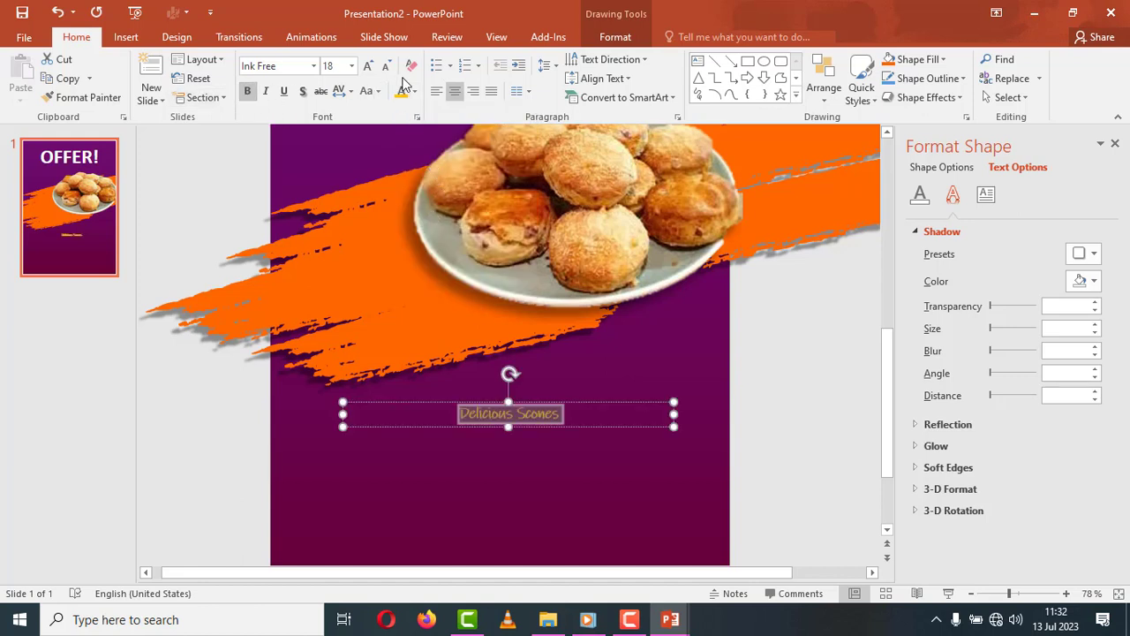
pyautogui.click(369, 66)
pyautogui.click(368, 66)
pyautogui.click(368, 66)
pyautogui.click(369, 66)
pyautogui.click(368, 66)
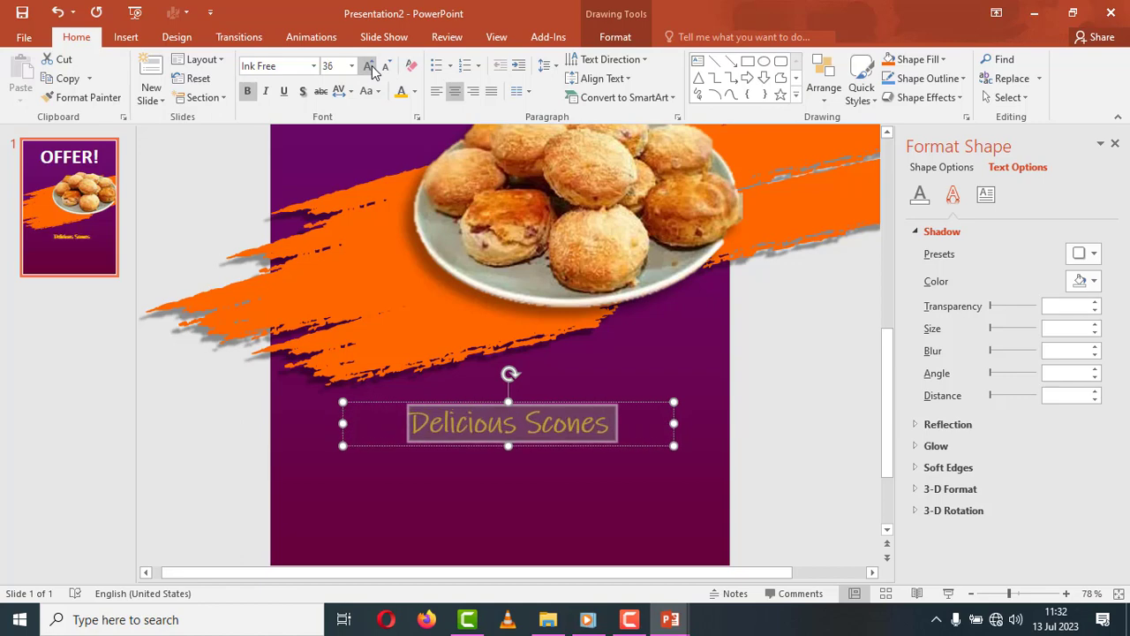
pyautogui.click(368, 66)
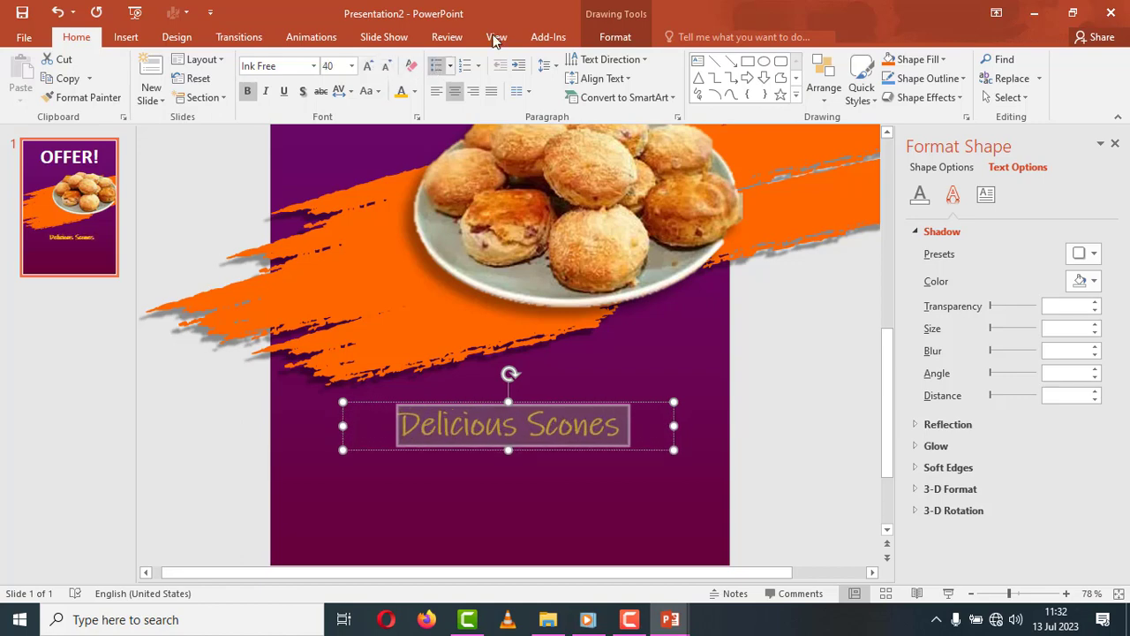
# Step: Give the Delicious Scones text an Offset Diagonal Bottom Left drop shadow
pyautogui.click(623, 37)
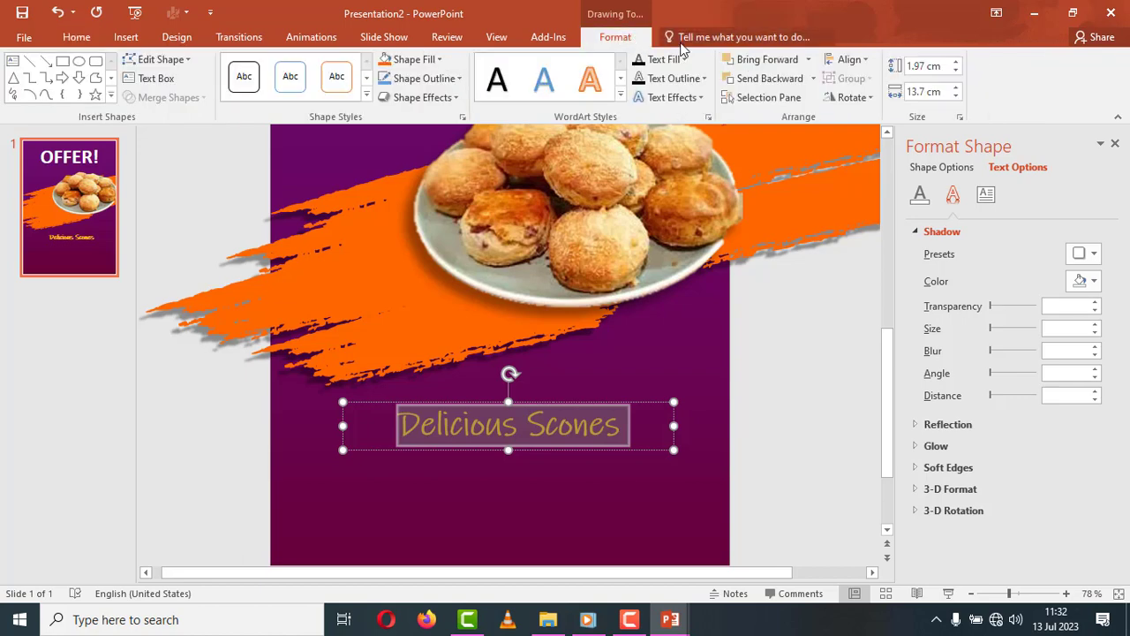
pyautogui.click(696, 99)
pyautogui.moveTo(687, 126)
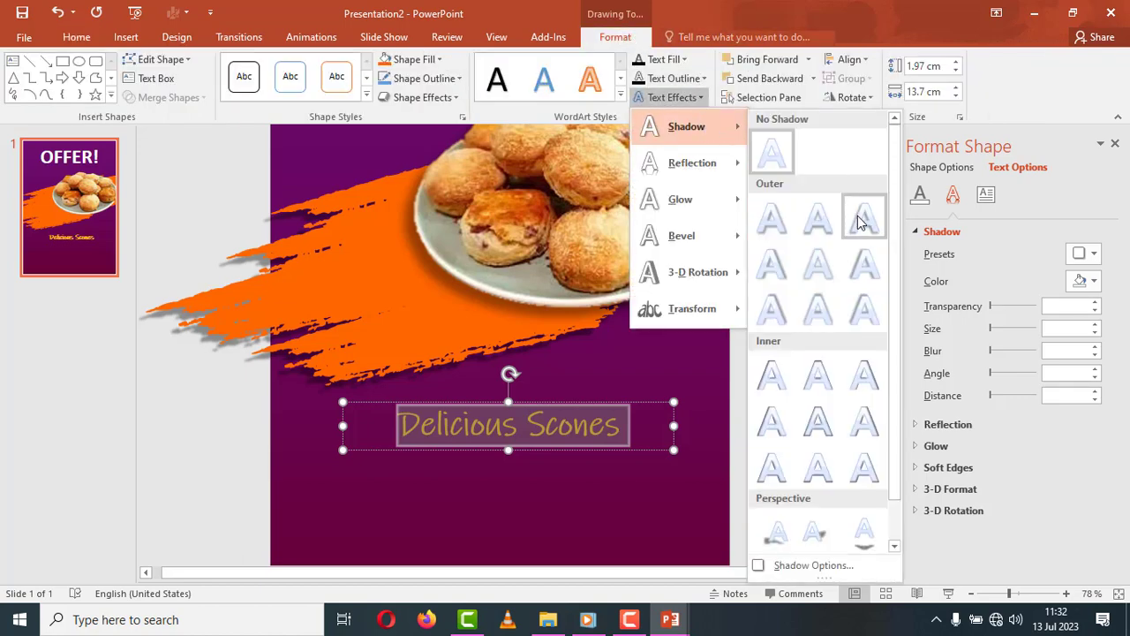
pyautogui.click(861, 220)
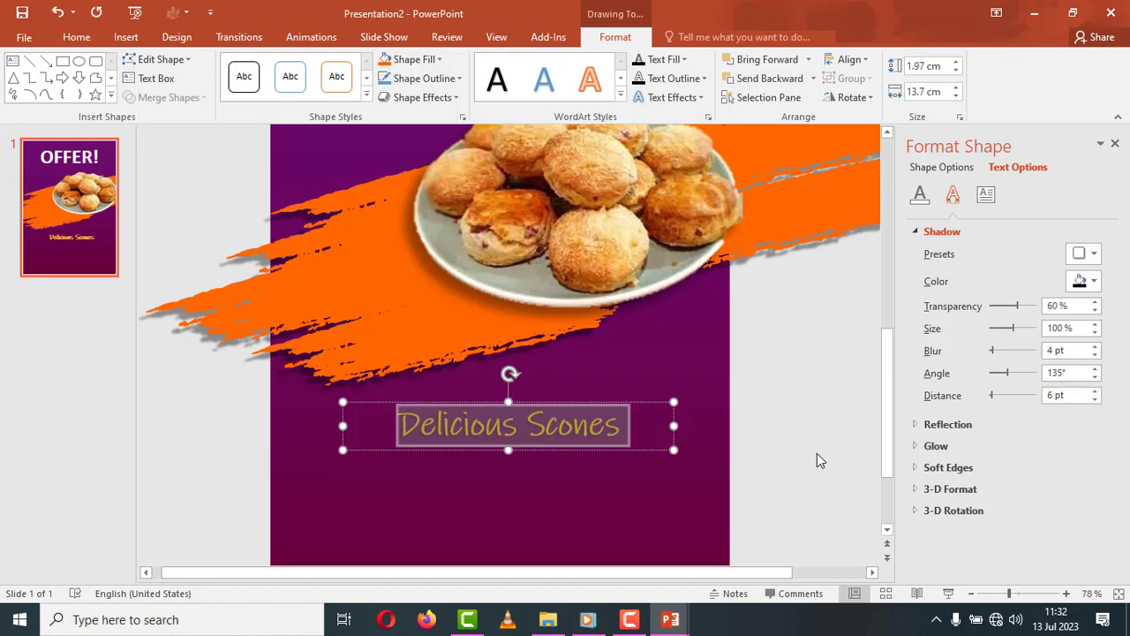
# Step: Centre the Delicious Scones text box horizontally on the slide and fine-tune its vertical position
pyautogui.click(636, 449)
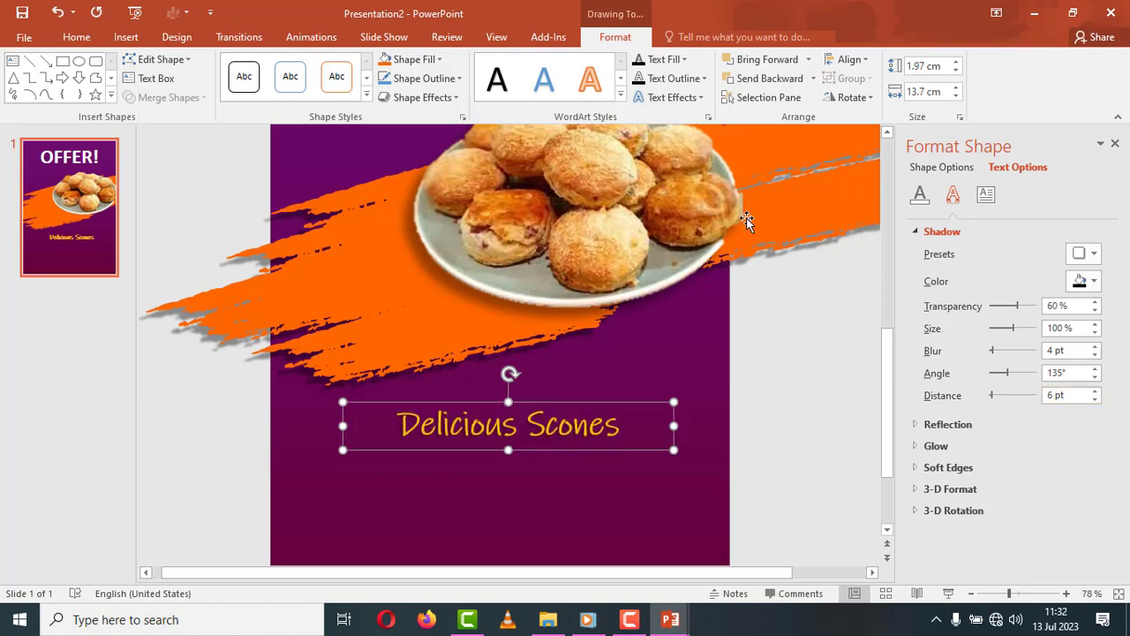
pyautogui.click(850, 59)
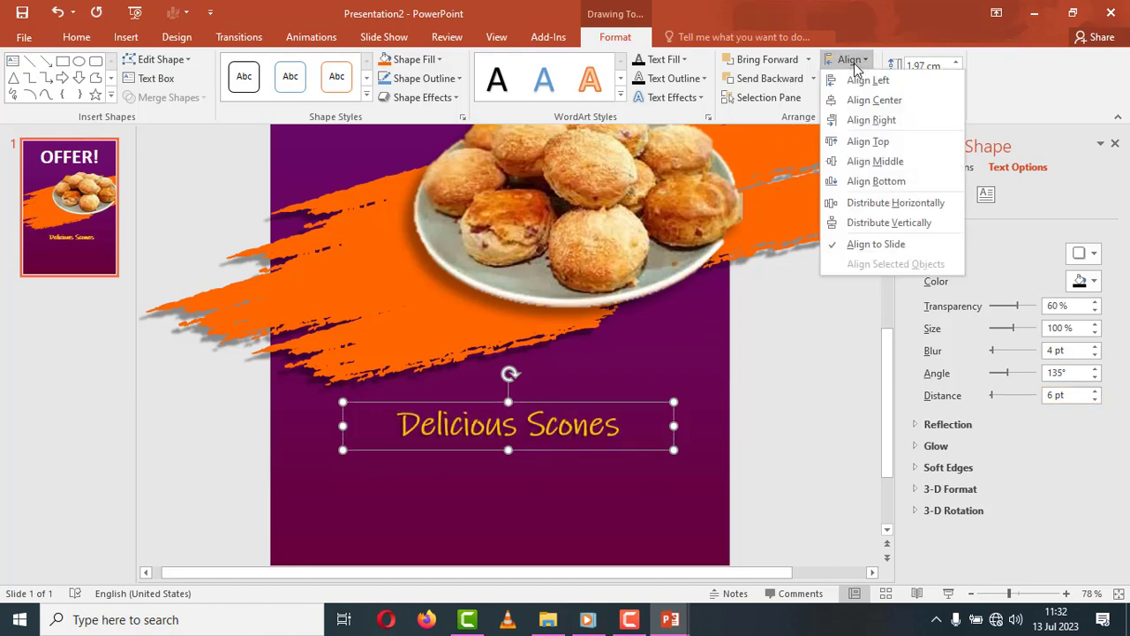
pyautogui.click(880, 102)
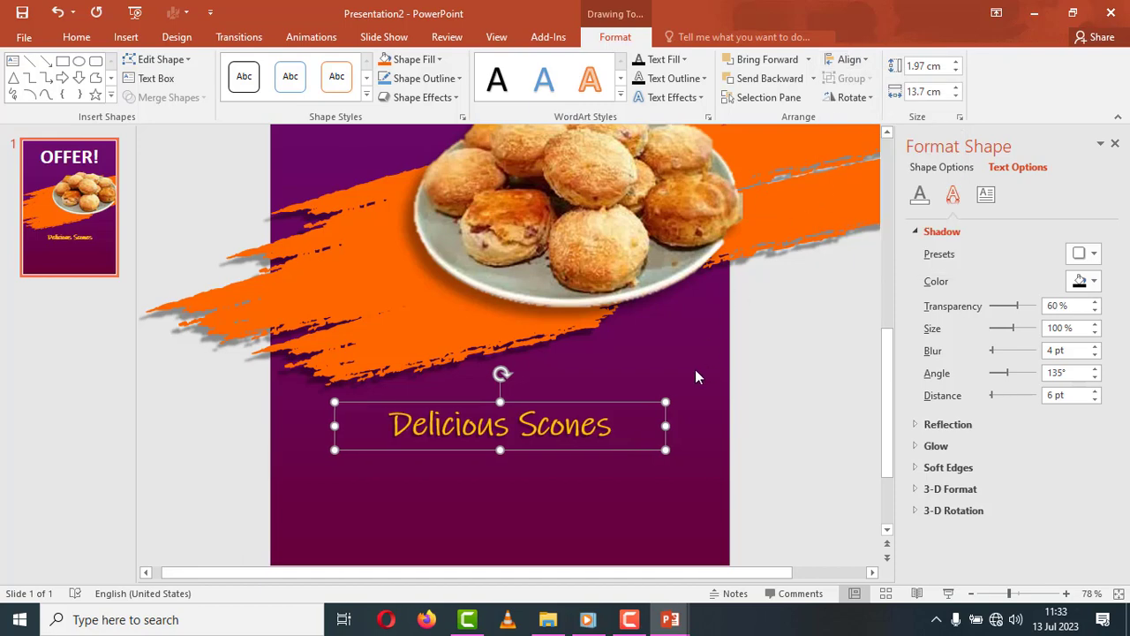
pyautogui.press('Up')
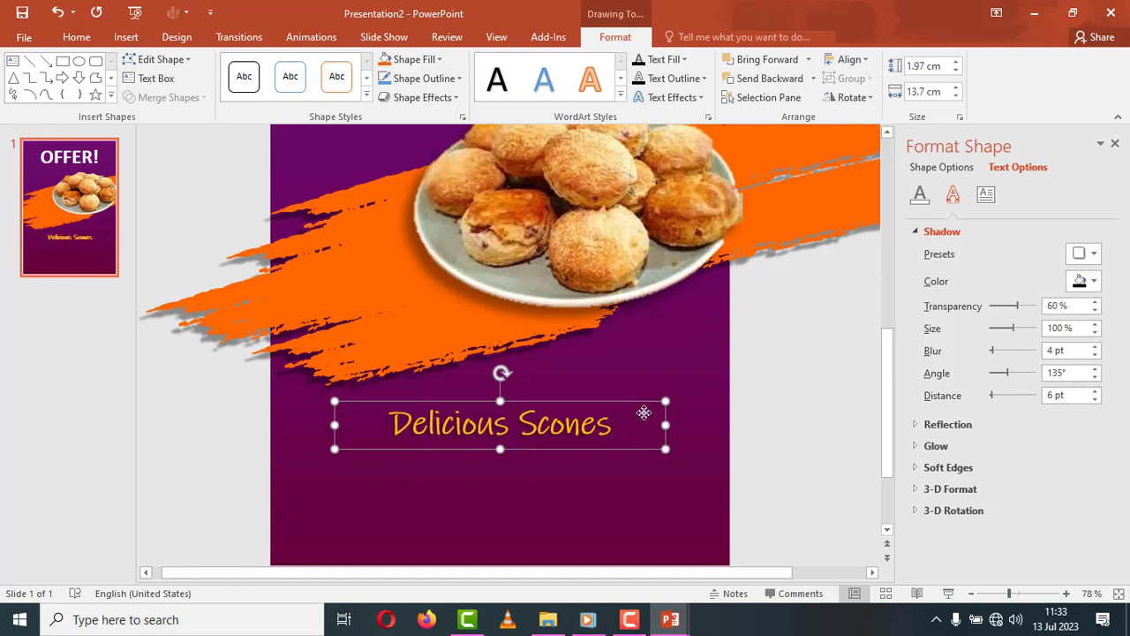
pyautogui.press('Up')
pyautogui.press('Up')
pyautogui.press('Up')
pyautogui.press('Up')
pyautogui.press('Up')
pyautogui.press('Up')
pyautogui.press('Up')
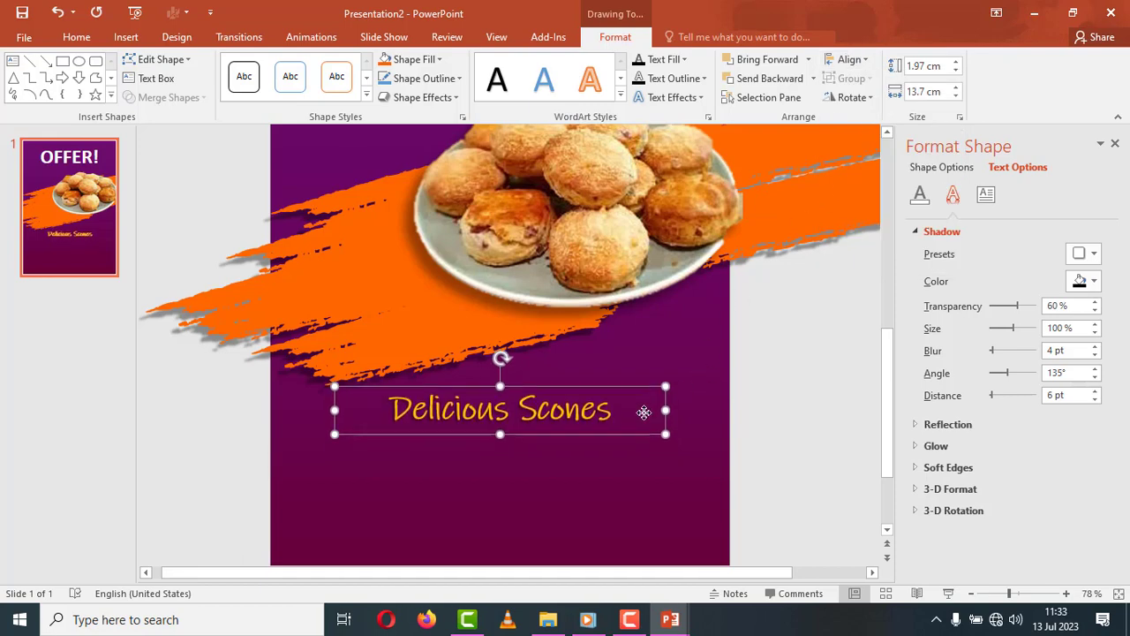
pyautogui.press('Down')
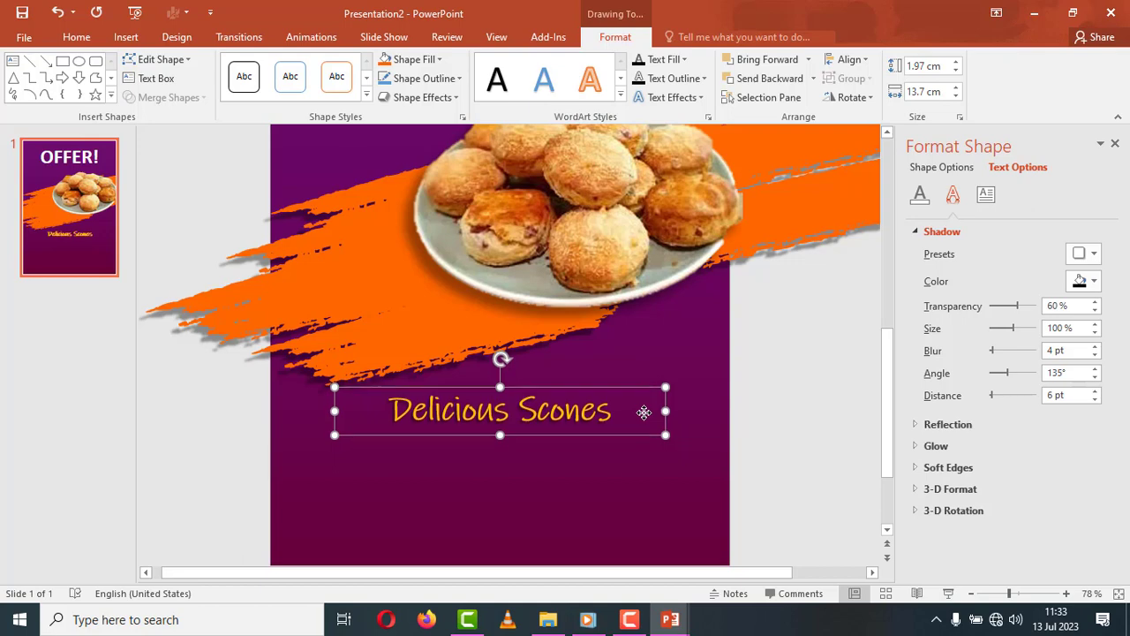
pyautogui.press('Down')
pyautogui.press('Down')
pyautogui.press('Down')
pyautogui.press('Down')
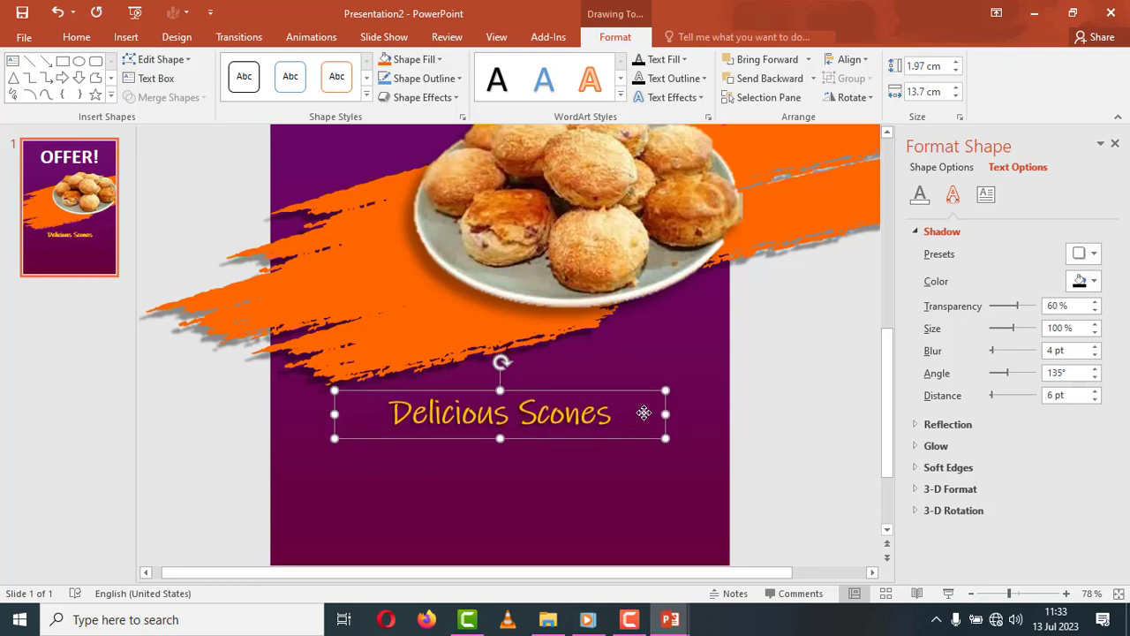
pyautogui.press('Up')
pyautogui.press('Up')
pyautogui.press('Up')
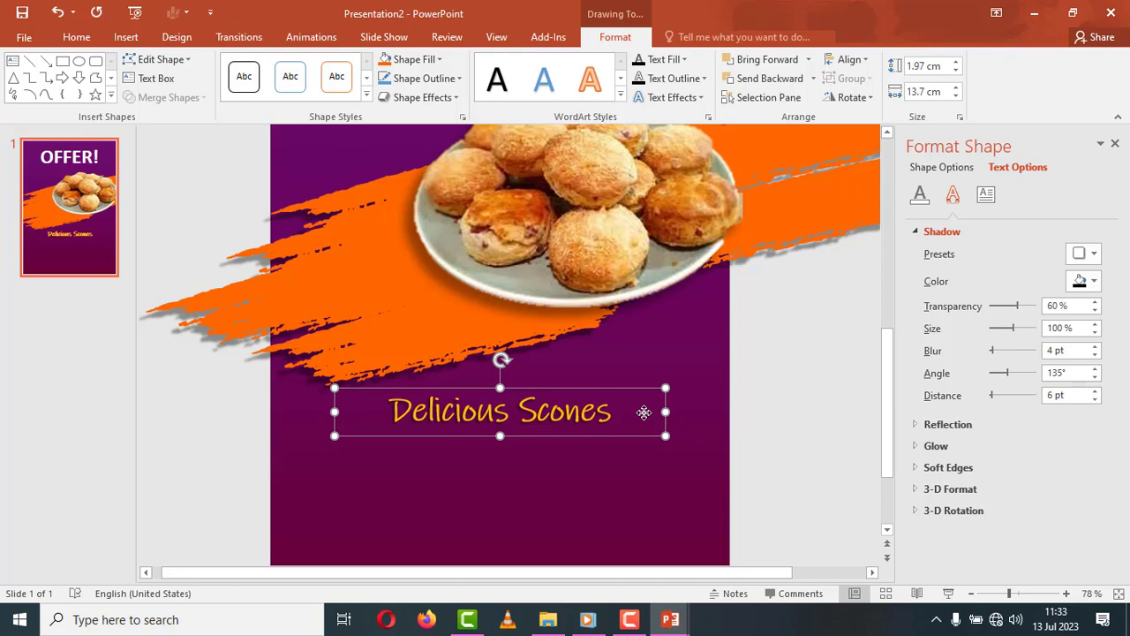
pyautogui.press('Down')
pyautogui.press('Down')
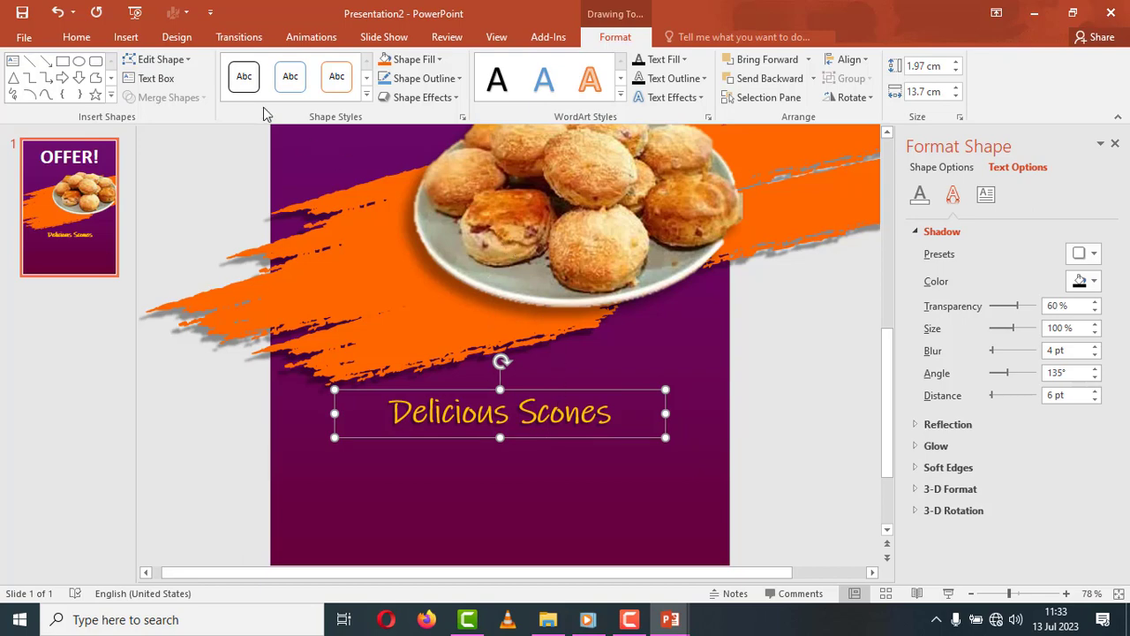
# Step: Draw a new text box below the heading for the 20% Discount on Scones line
pyautogui.click(128, 37)
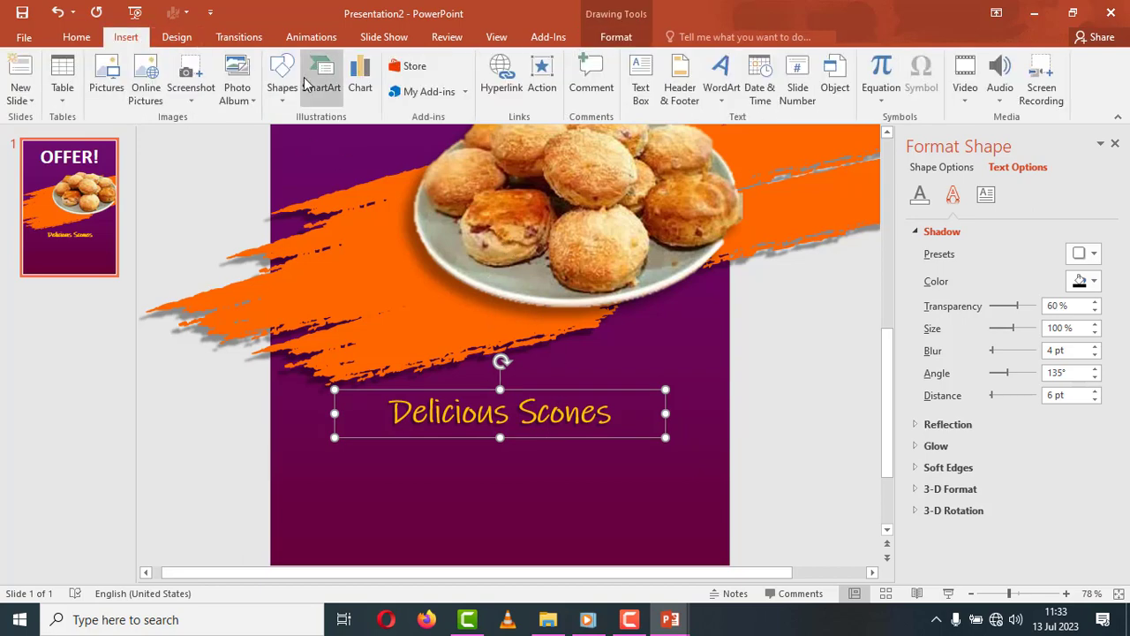
pyautogui.click(642, 79)
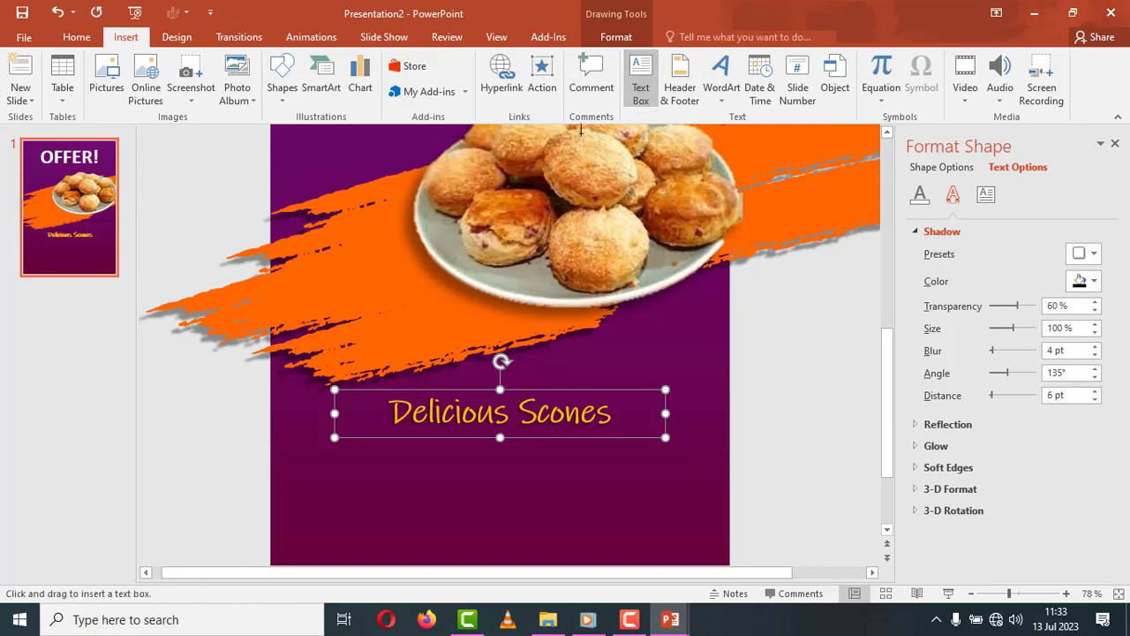
pyautogui.moveTo(363, 480); pyautogui.dragTo(421, 510)
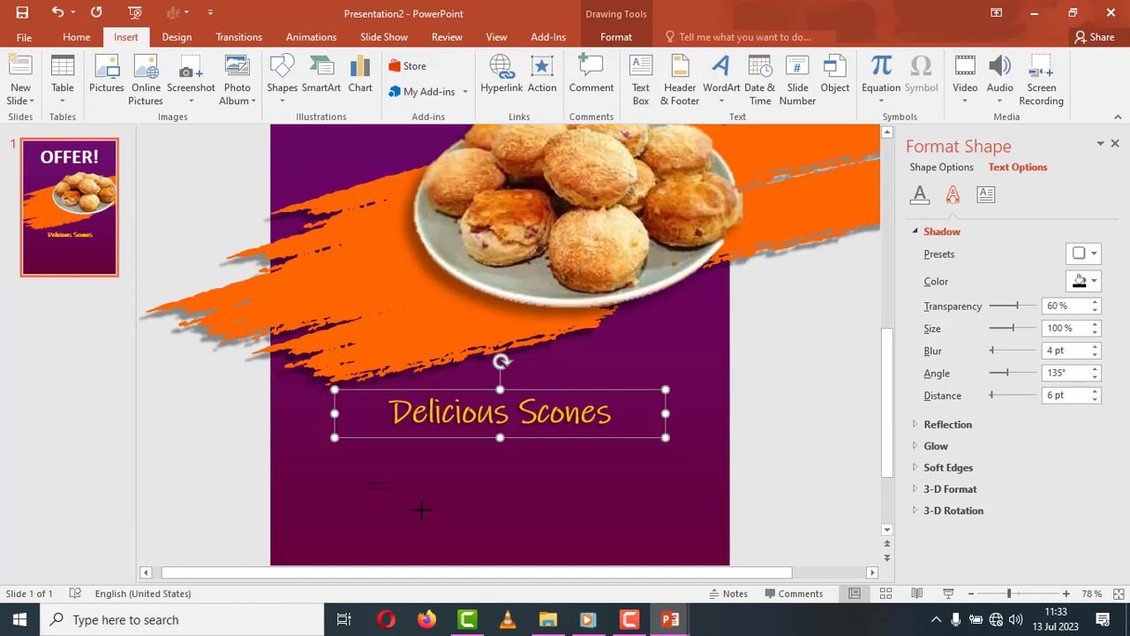
pyautogui.moveTo(575, 515); pyautogui.dragTo(642, 528)
pyautogui.moveTo(642, 528); pyautogui.dragTo(642, 528)
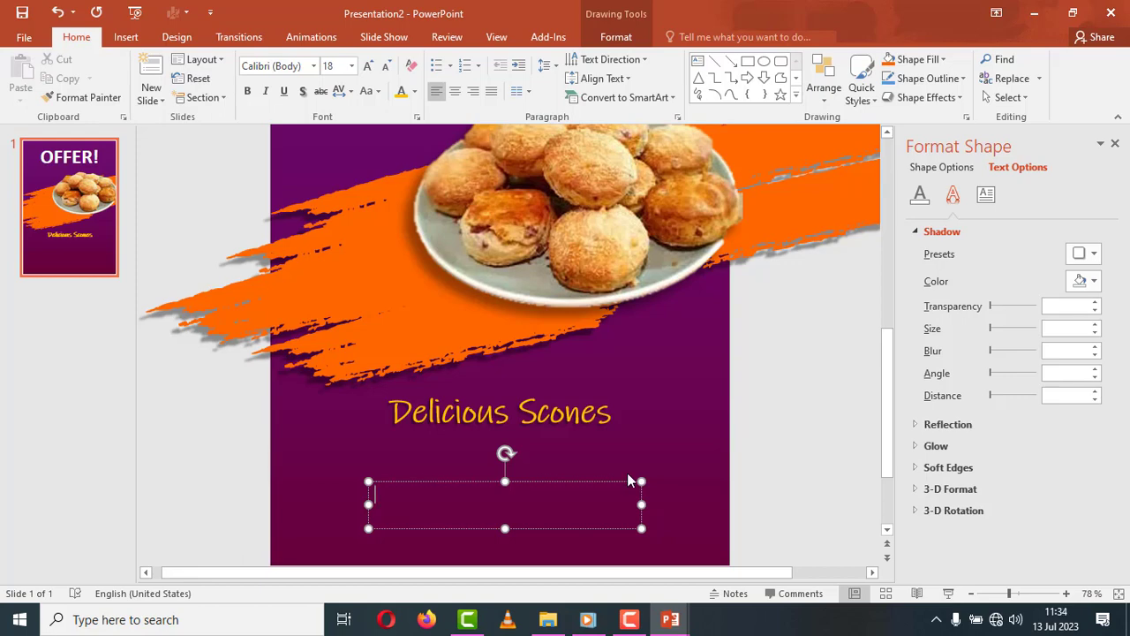
pyautogui.press('BackSpace')
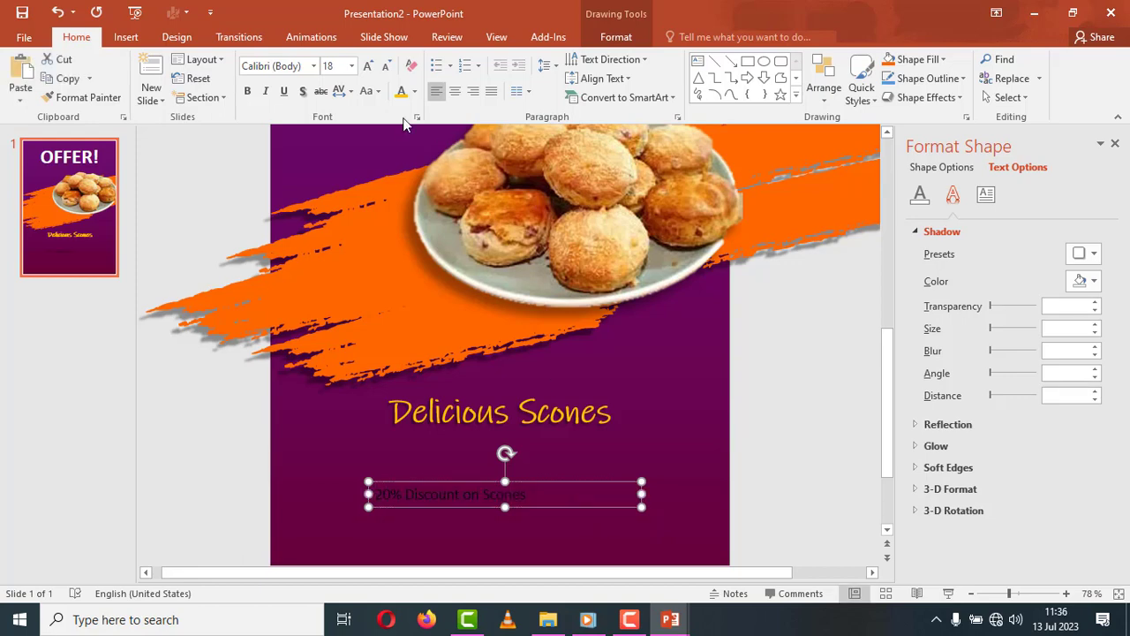
# Step: Centre the discount text in its box and set it in Tw Cen MT
pyautogui.click(455, 95)
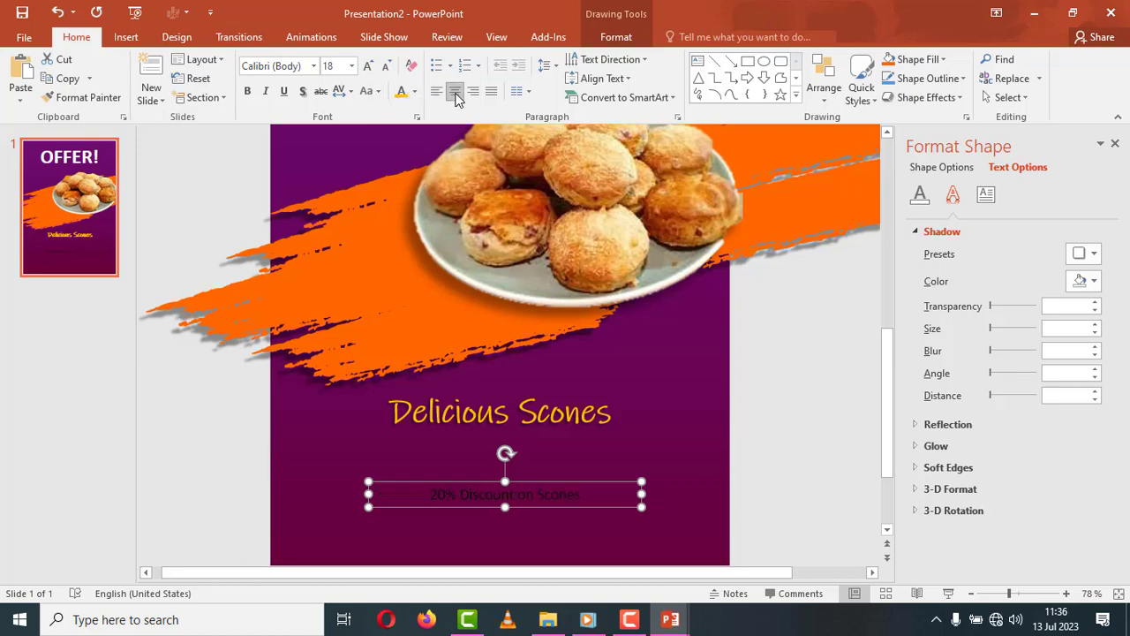
pyautogui.click(313, 67)
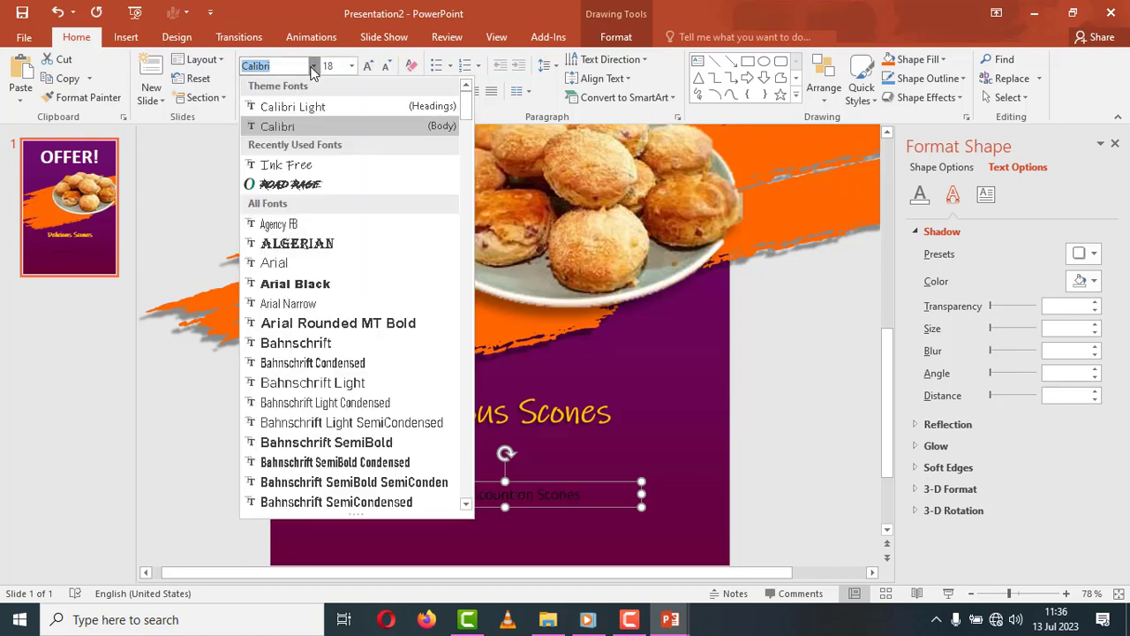
pyautogui.write('Tw Cen MT')
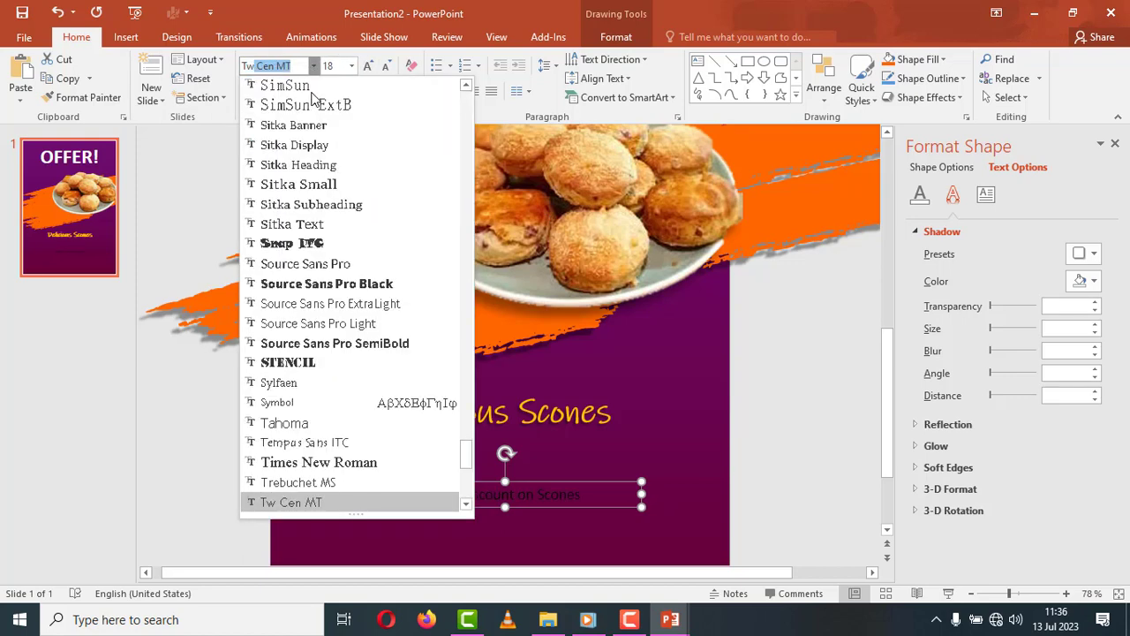
pyautogui.press('Return')
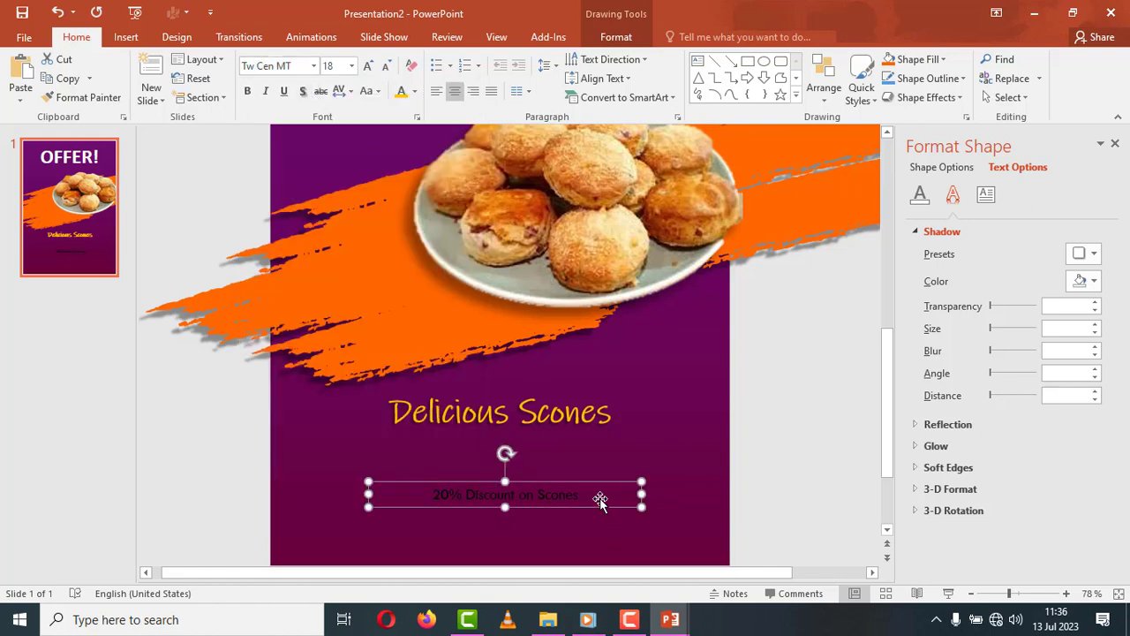
# Step: Make the discount text white and move its box up just beneath Delicious Scones
pyautogui.click(414, 92)
pyautogui.click(405, 131)
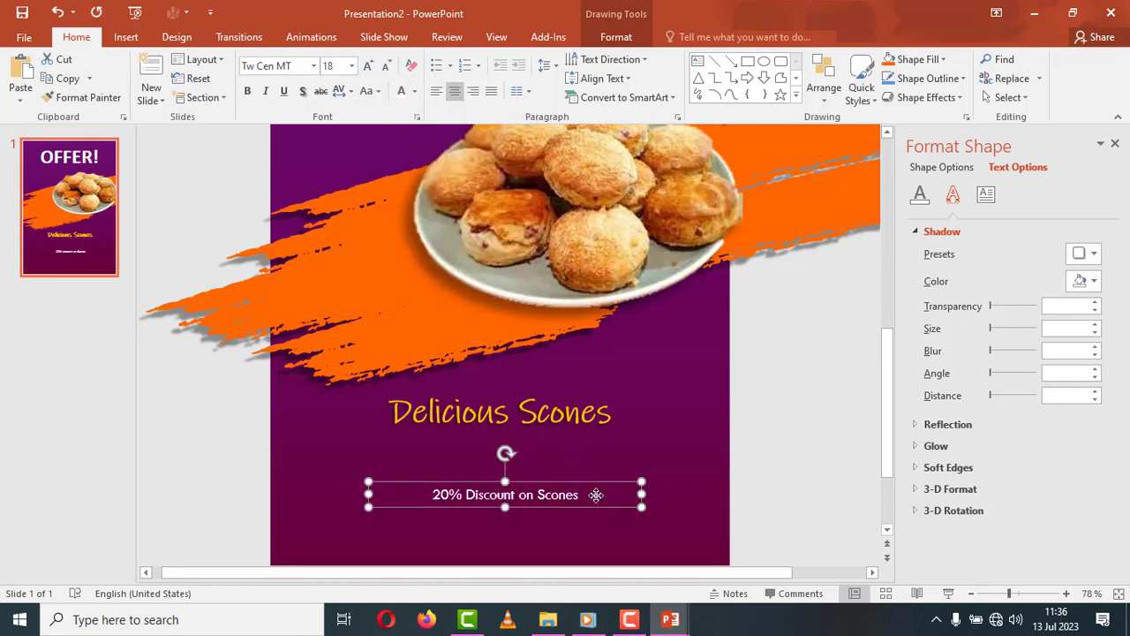
pyautogui.moveTo(596, 495); pyautogui.dragTo(592, 458)
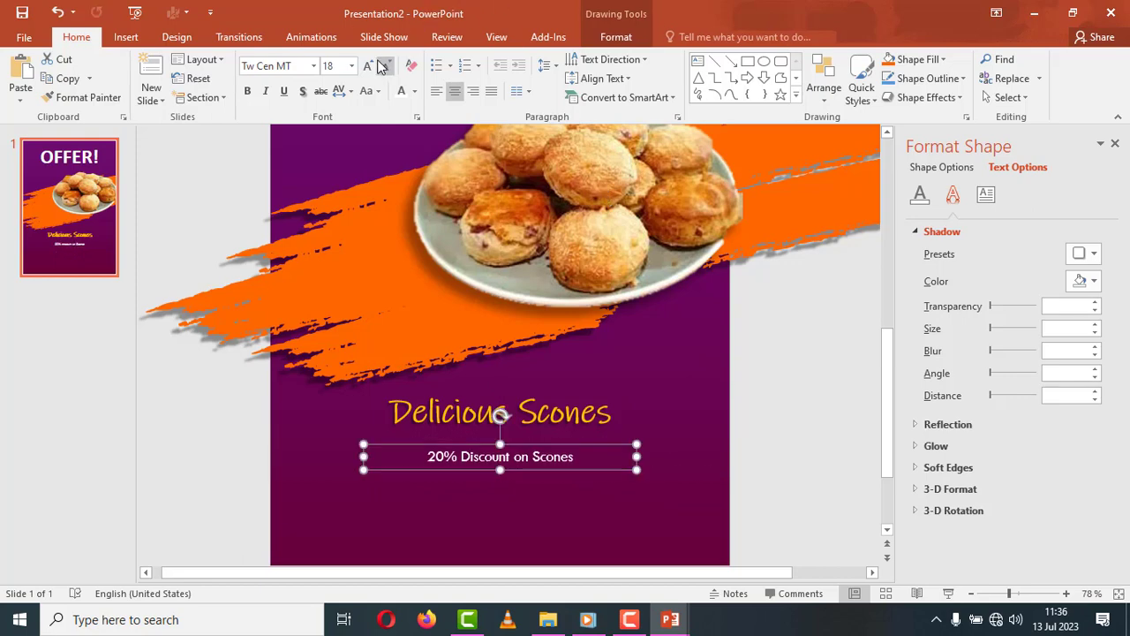
# Step: Add an outer drop shadow preset (135°, 9 pt distance) to the discount text
pyautogui.click(618, 37)
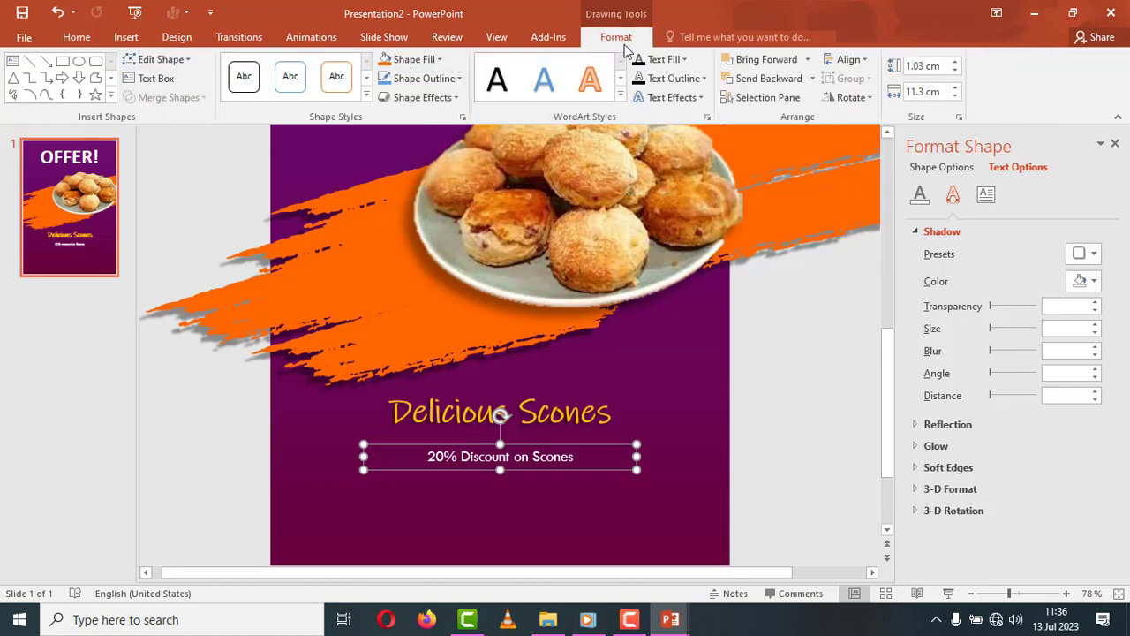
pyautogui.click(679, 97)
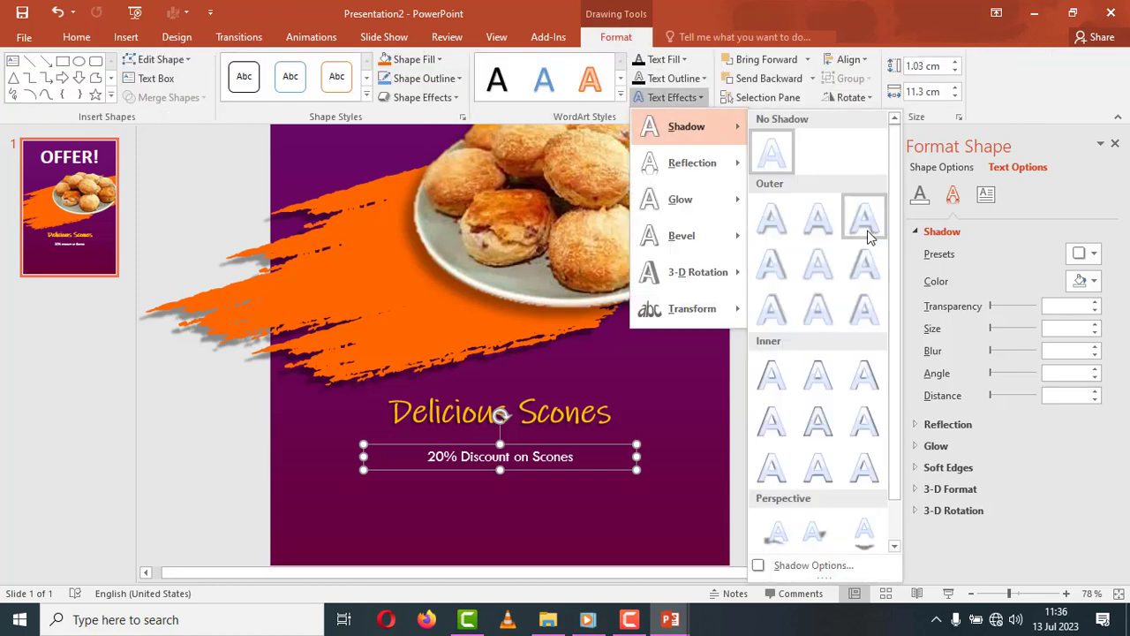
pyautogui.click(863, 226)
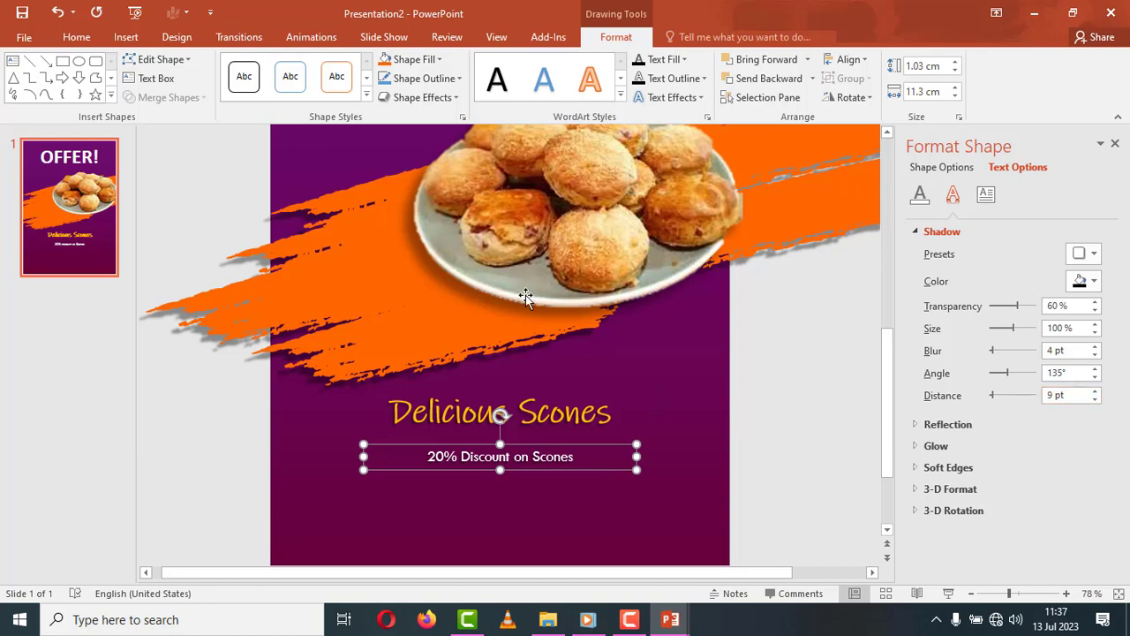
# Step: Draw a rounded rectangle below the discount text and round its ends into a pill
pyautogui.click(126, 37)
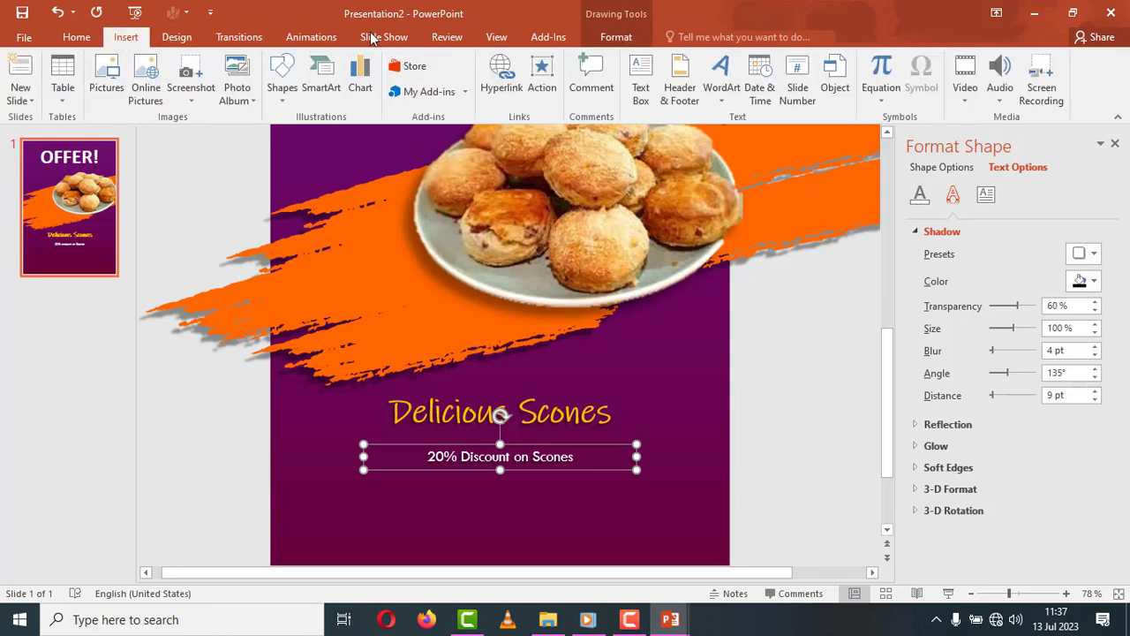
pyautogui.click(283, 84)
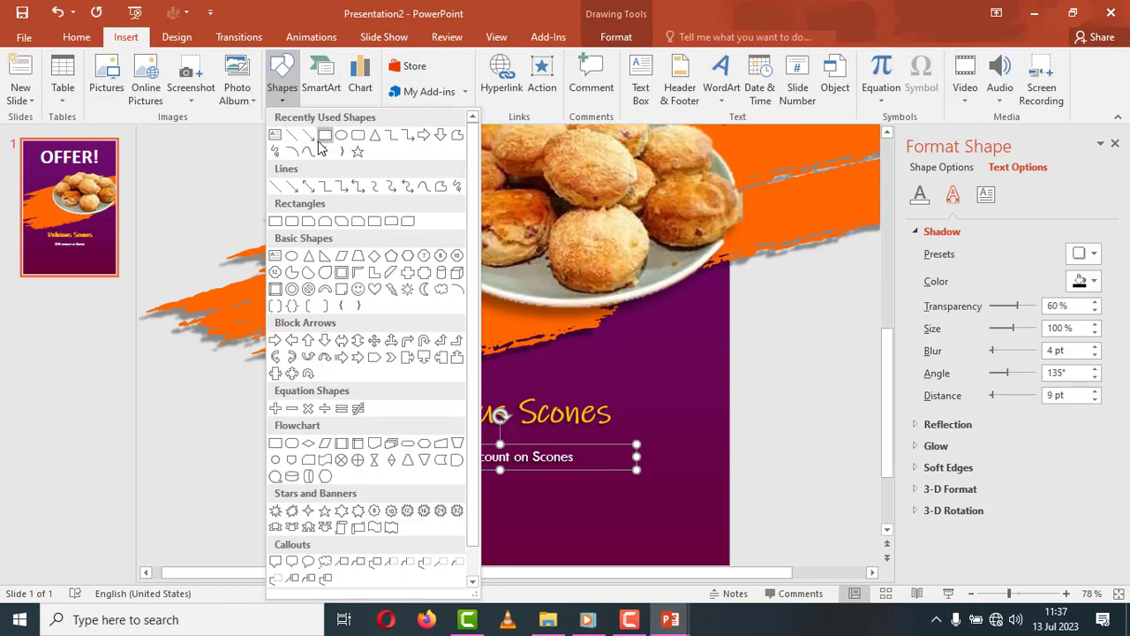
pyautogui.click(358, 134)
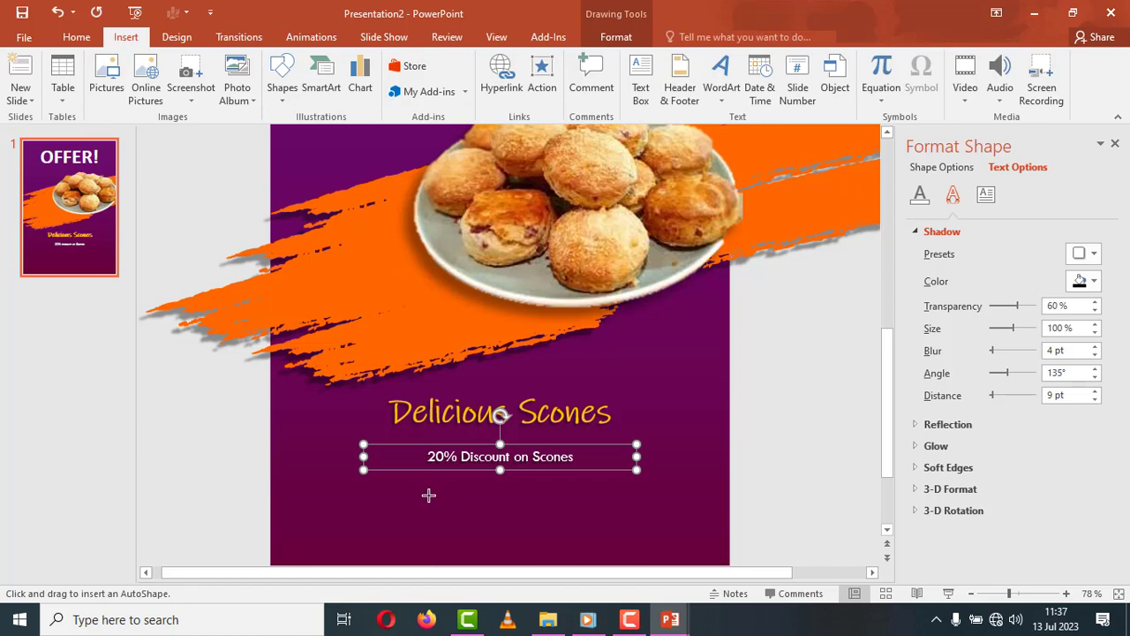
pyautogui.moveTo(433, 496); pyautogui.dragTo(590, 523)
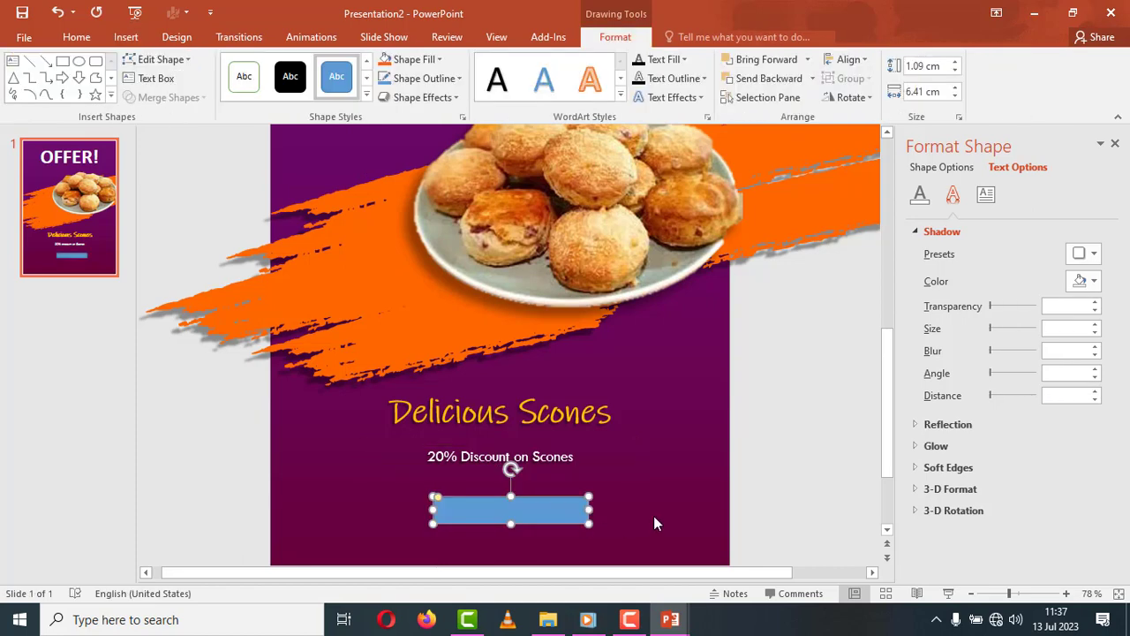
pyautogui.click(1017, 594)
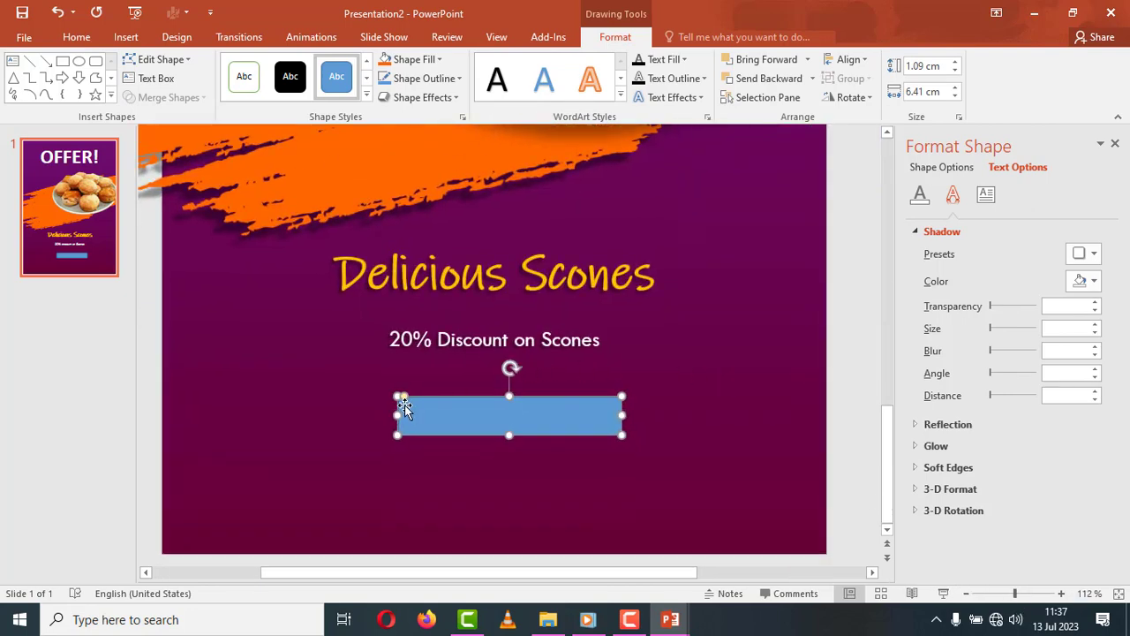
pyautogui.click(1031, 593)
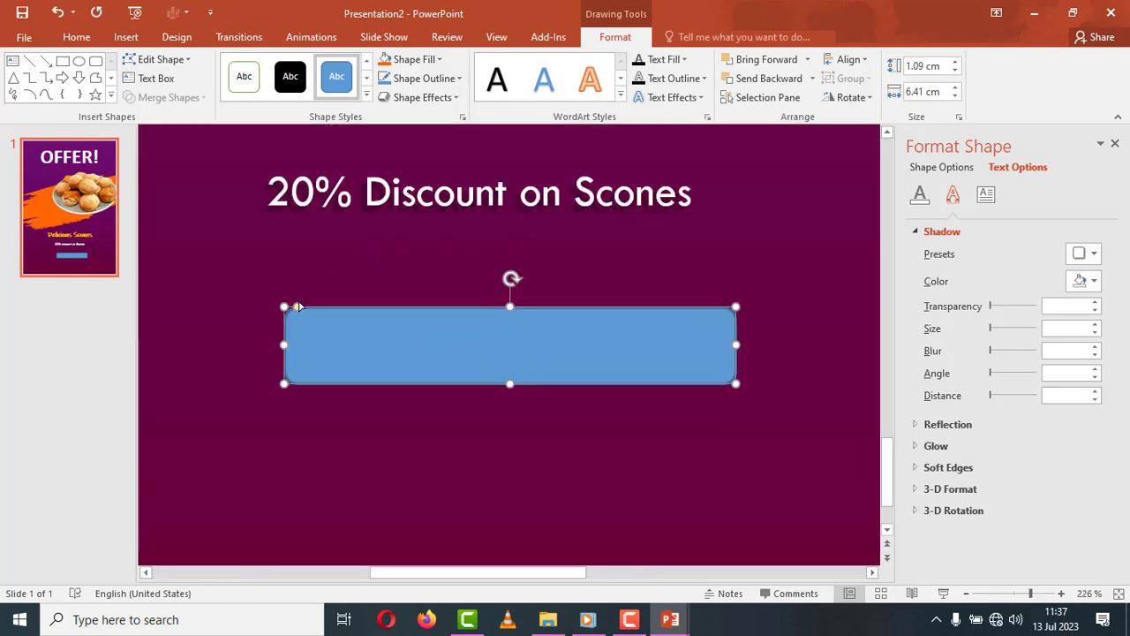
pyautogui.moveTo(314, 312); pyautogui.dragTo(330, 314)
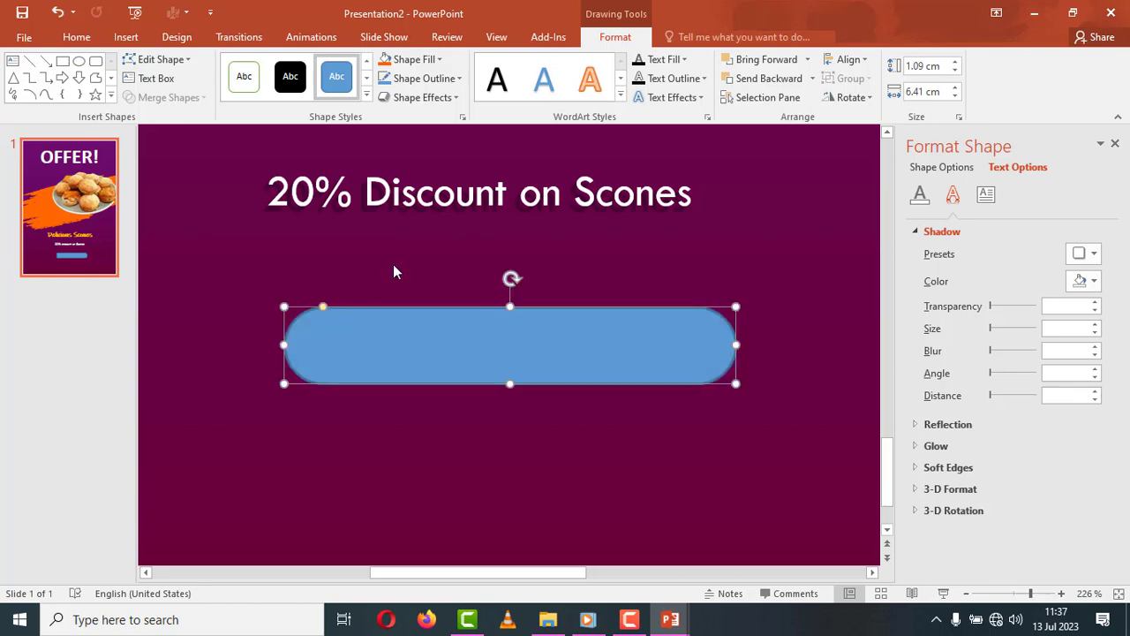
# Step: Remove the pill's outline and fill it orange
pyautogui.click(446, 79)
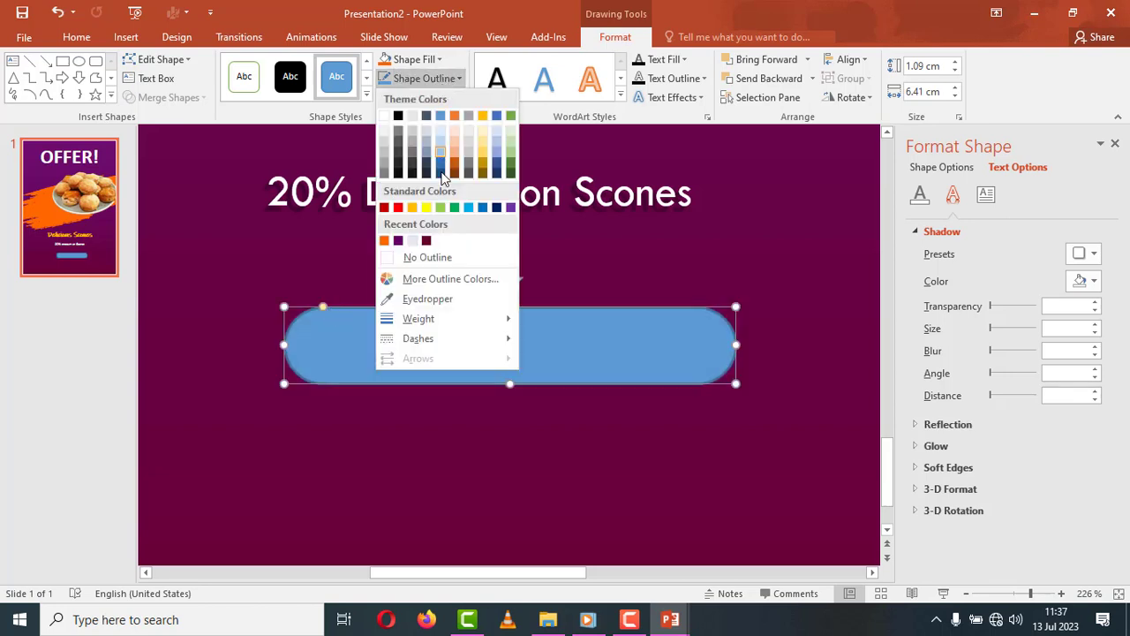
pyautogui.click(424, 257)
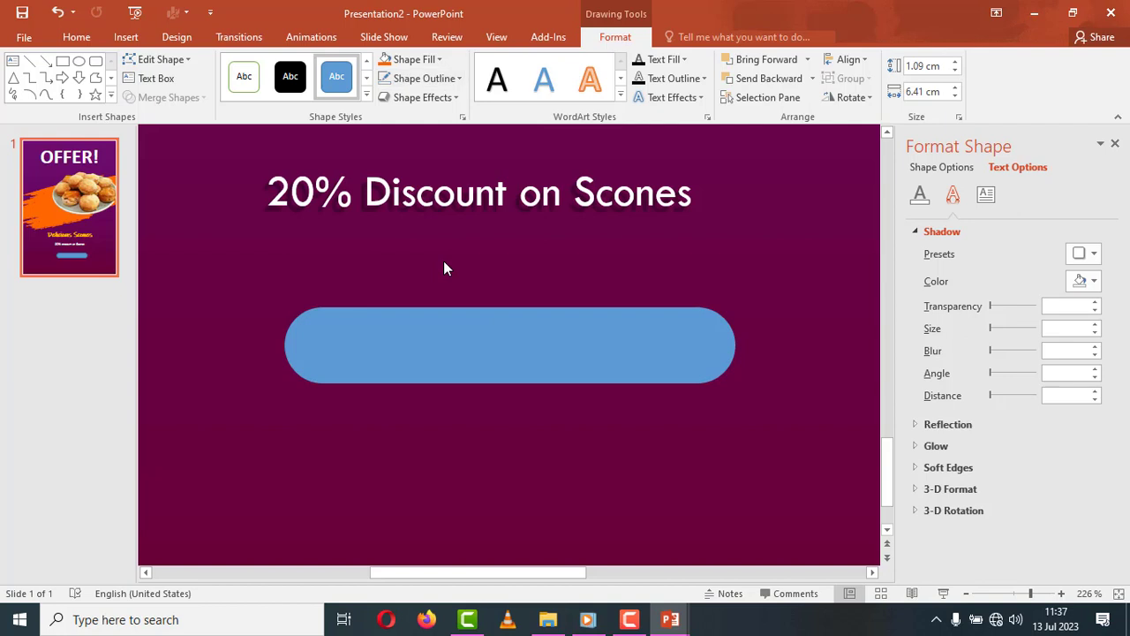
pyautogui.click(439, 59)
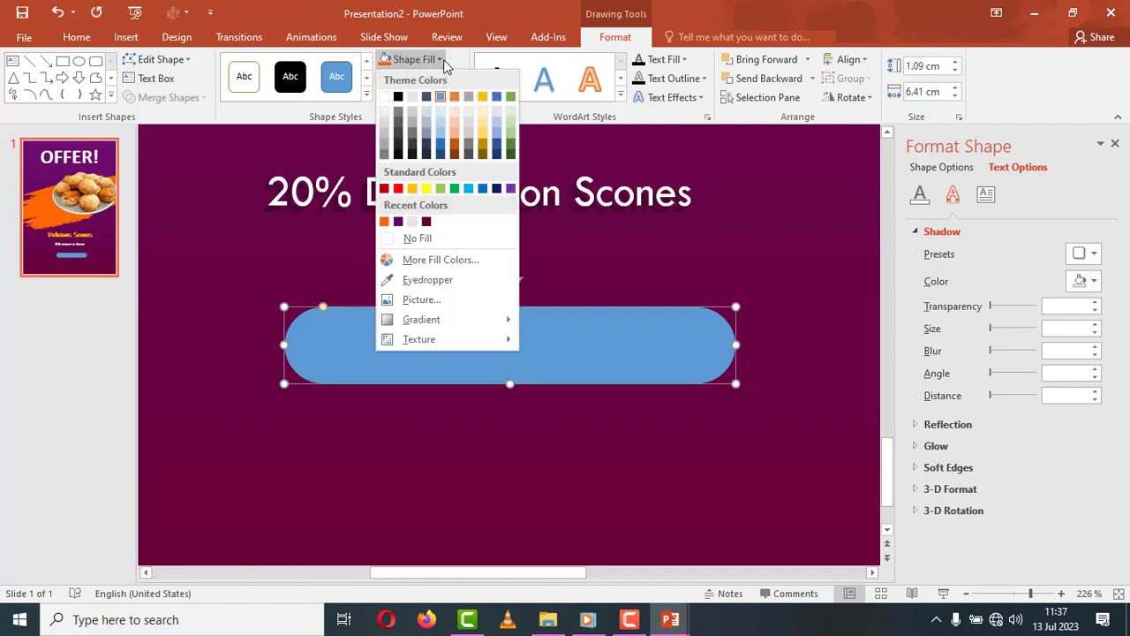
pyautogui.click(384, 222)
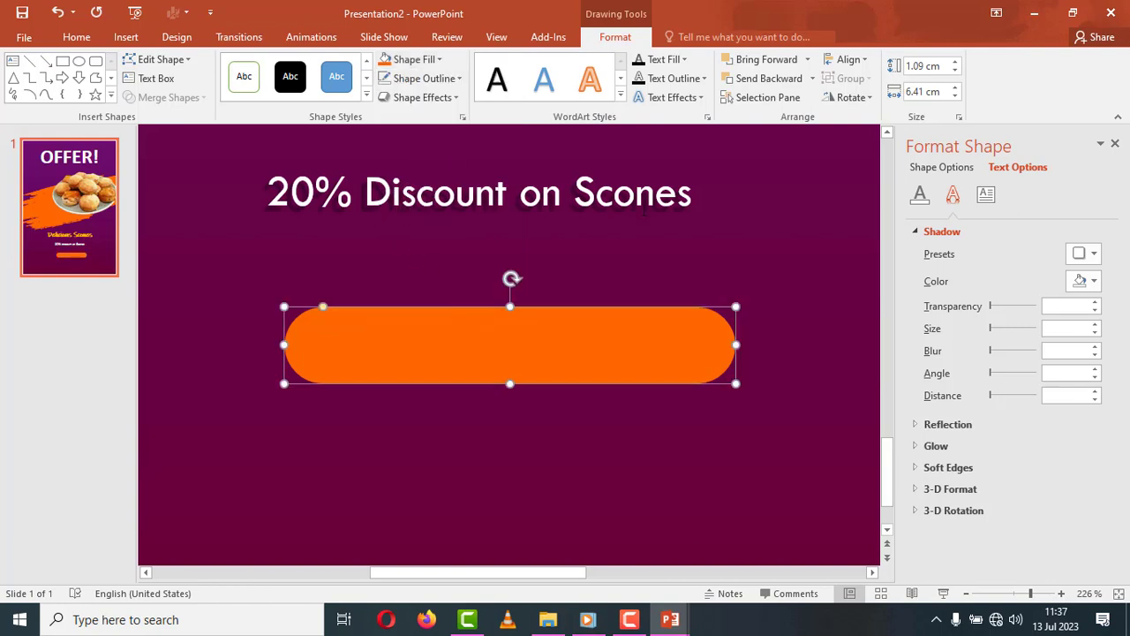
# Step: Duplicate the discount text box and move the copy onto the orange button
pyautogui.click(709, 196)
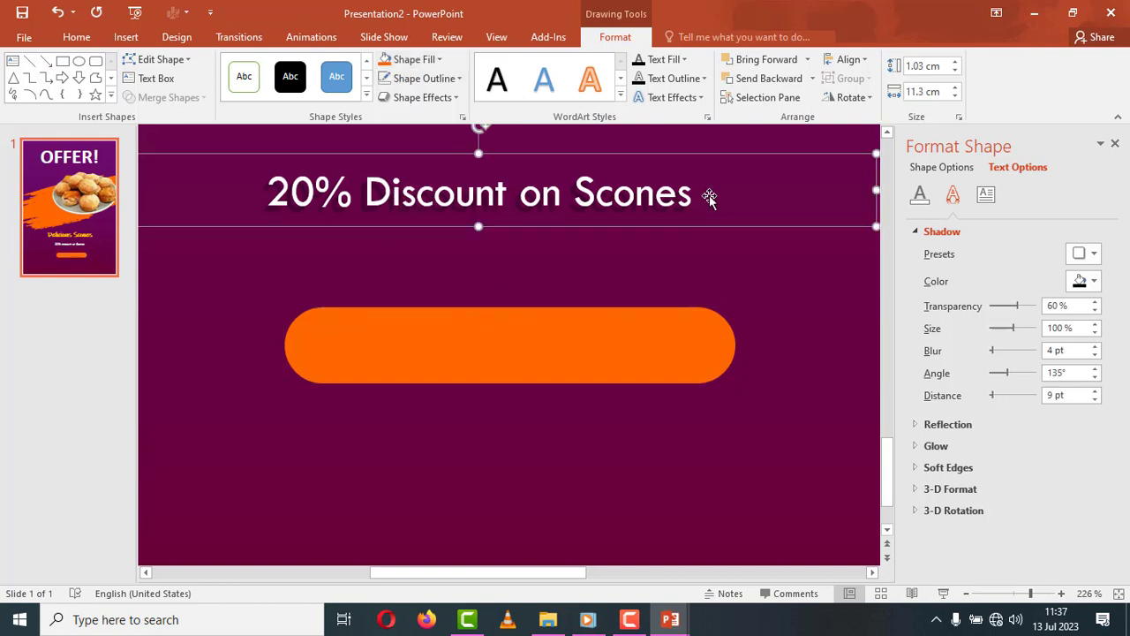
pyautogui.scroll(2, 709, 197)
pyautogui.hotkey('ctrl', 'd')
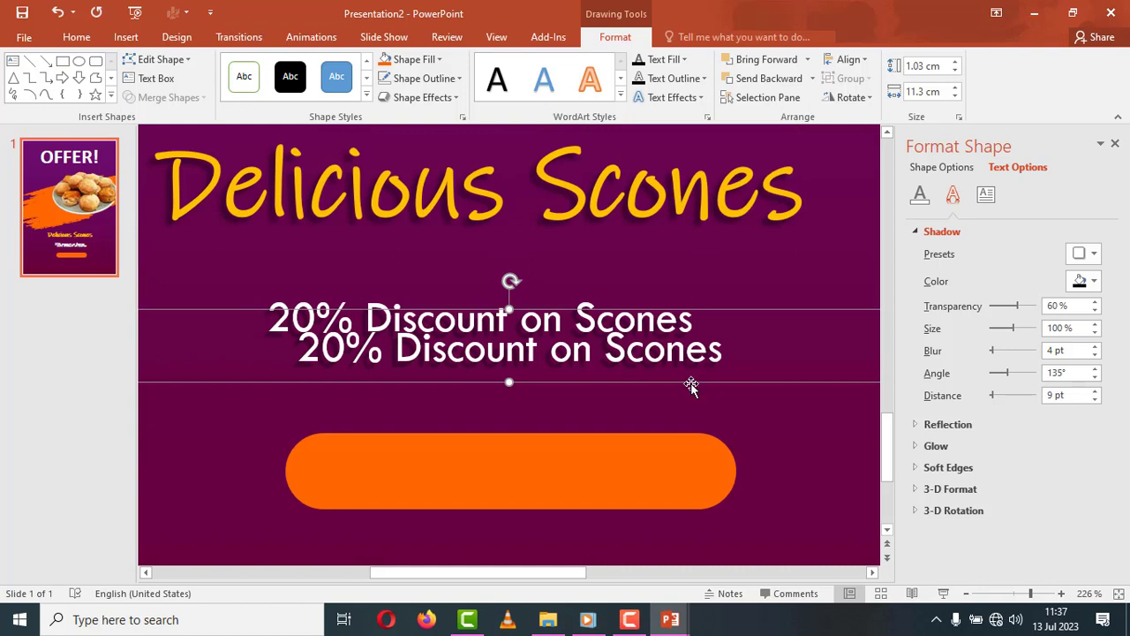
pyautogui.press('Down')
pyautogui.press('Down')
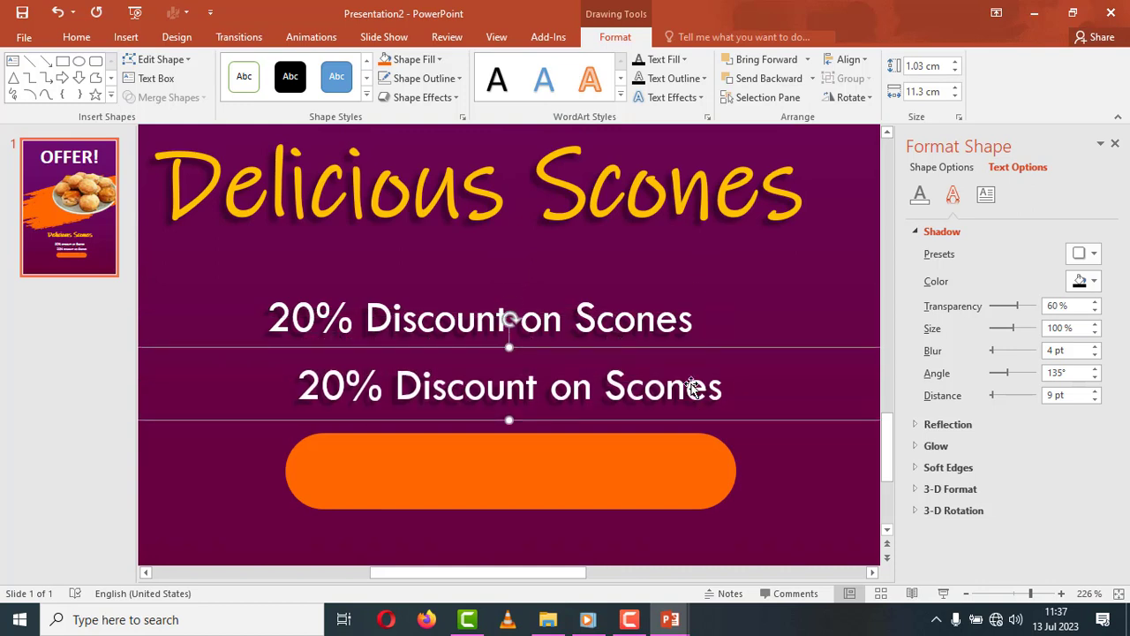
pyautogui.moveTo(790, 412); pyautogui.dragTo(799, 490)
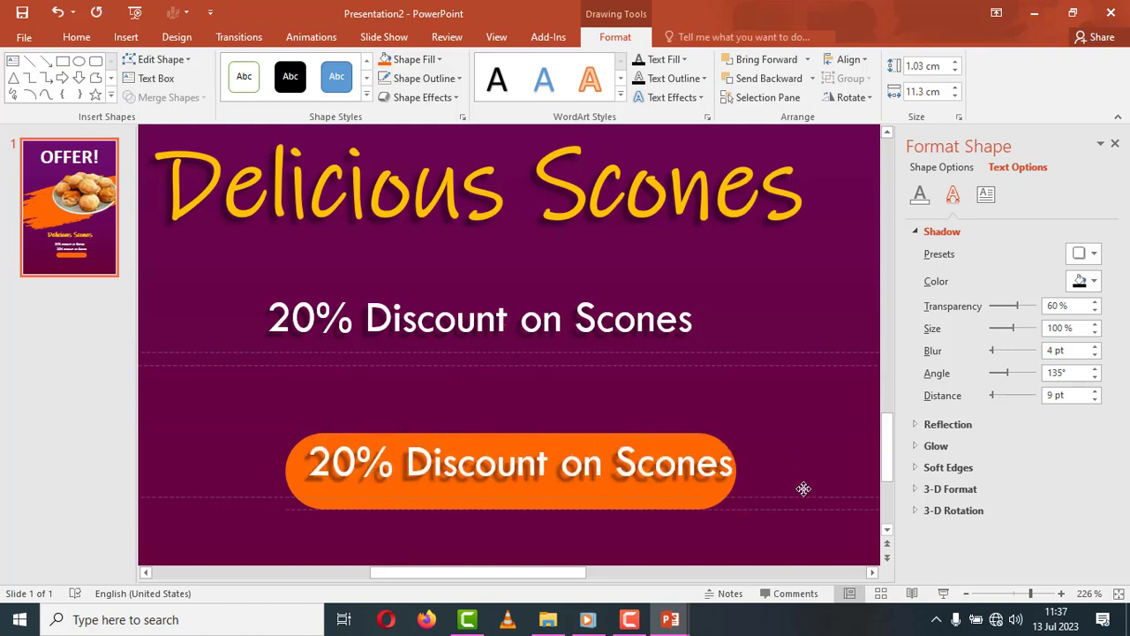
# Step: Replace the copied text with bold ORDER NOW!
pyautogui.click(685, 470)
pyautogui.hotkey('ctrl', 'a')
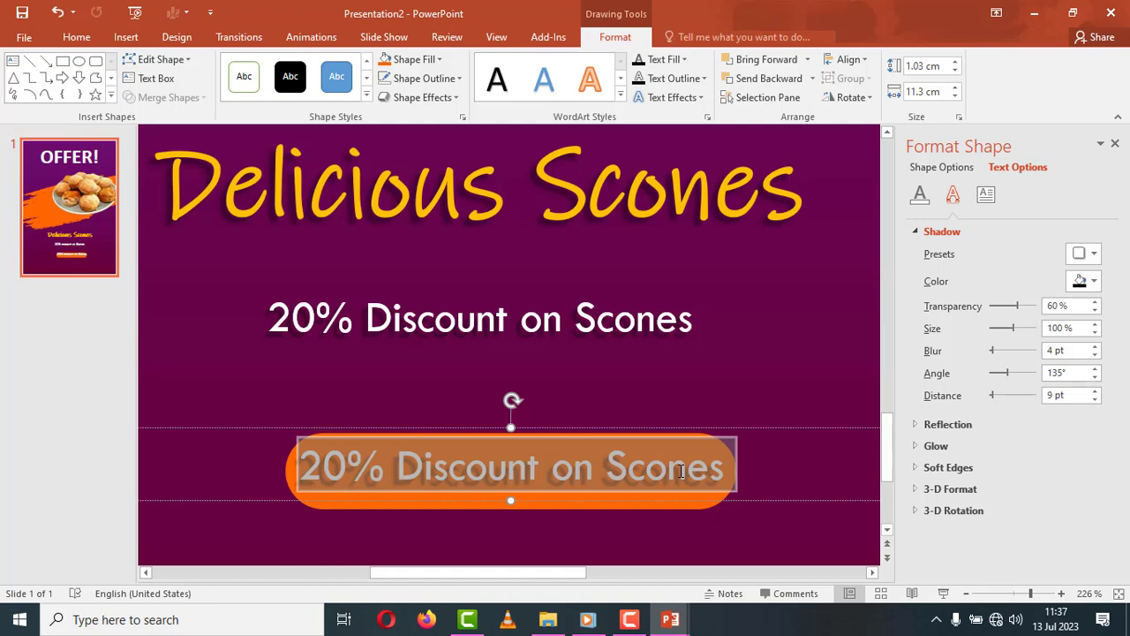
pyautogui.write('ORDE')
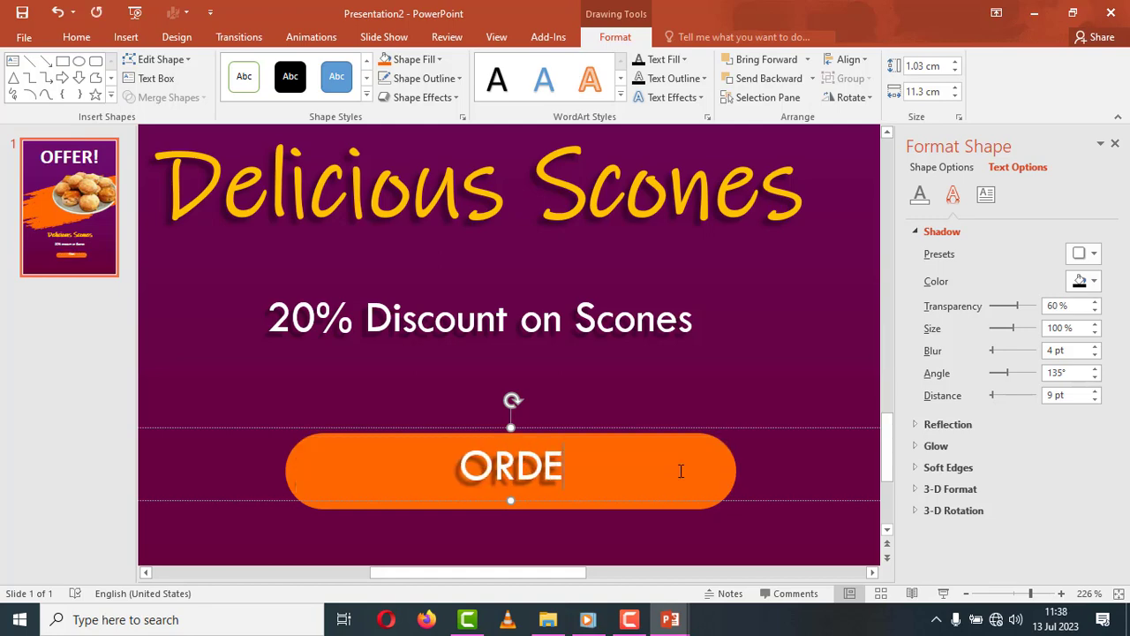
pyautogui.write('R NOW')
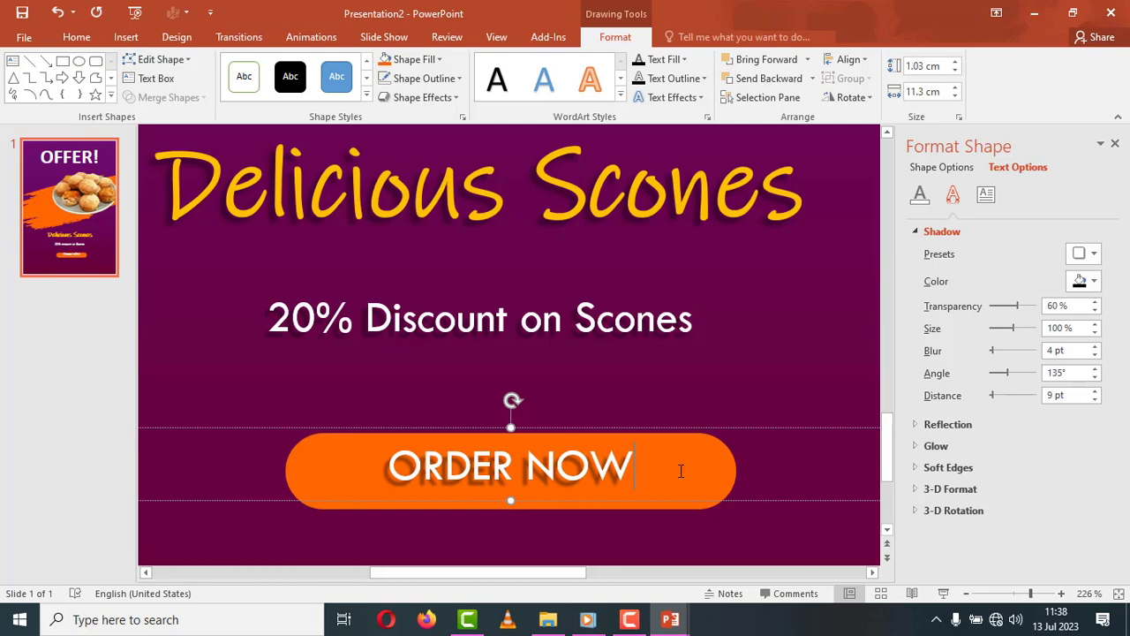
pyautogui.write('!')
pyautogui.hotkey('ctrl', 'a')
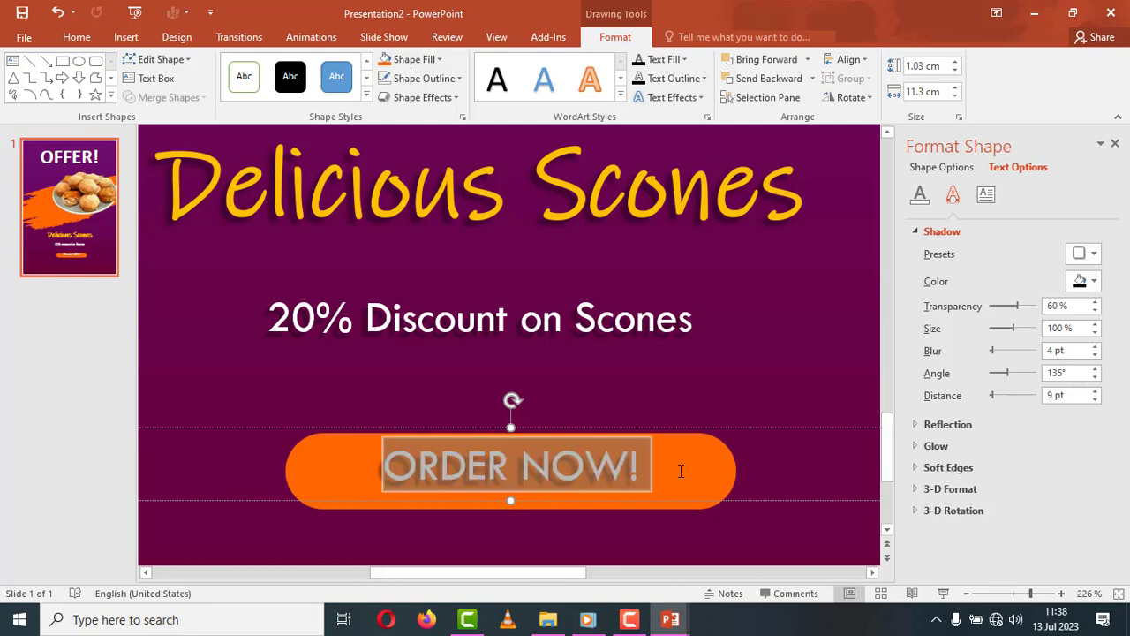
pyautogui.hotkey('ctrl', 'b')
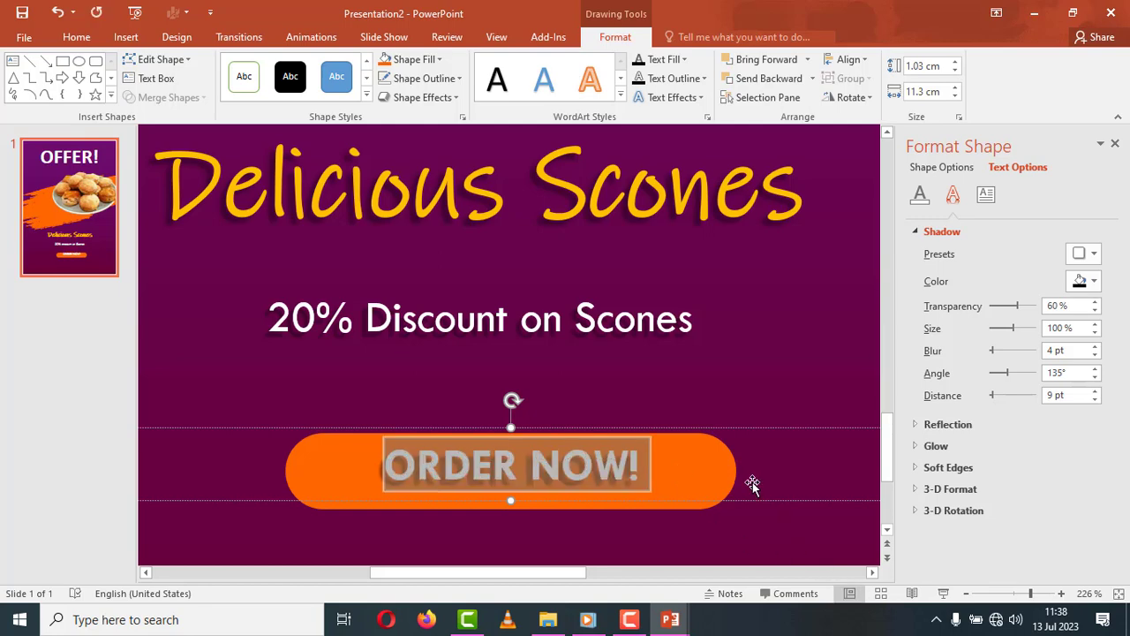
pyautogui.click(761, 484)
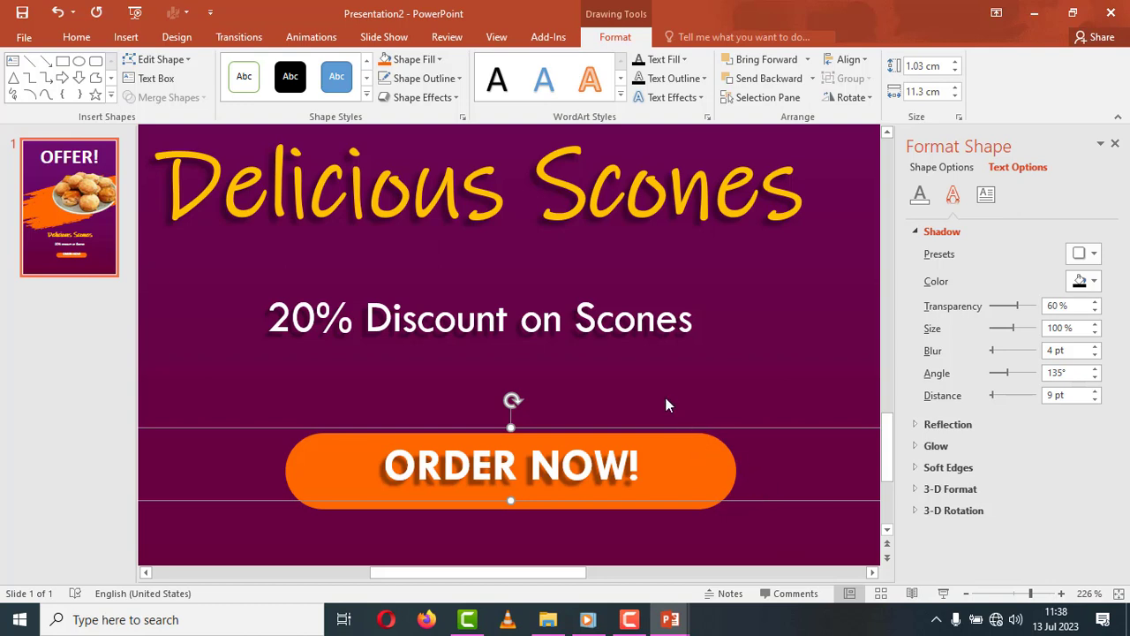
# Step: Enlarge the ORDER NOW! text to 28 pt
pyautogui.click(76, 37)
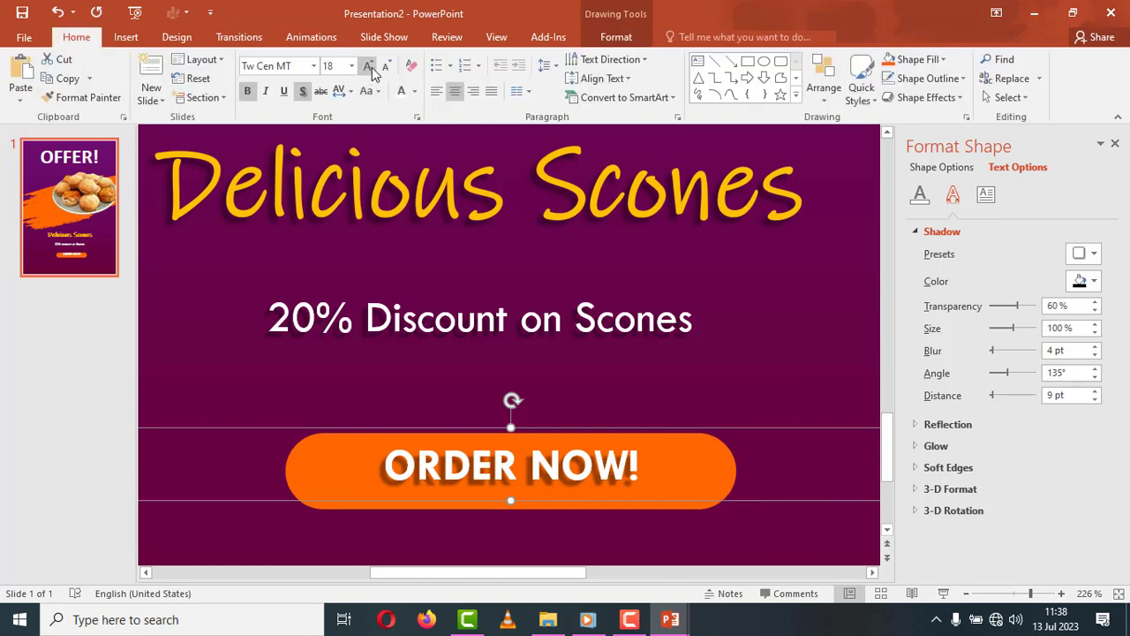
pyautogui.click(368, 68)
pyautogui.click(368, 68)
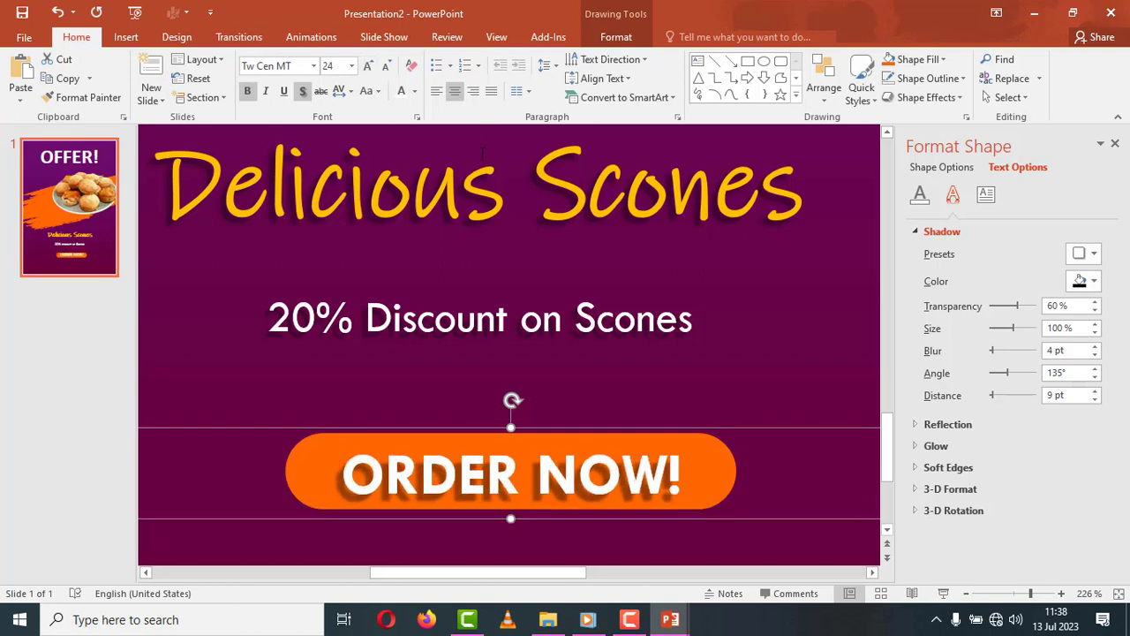
pyautogui.click(371, 69)
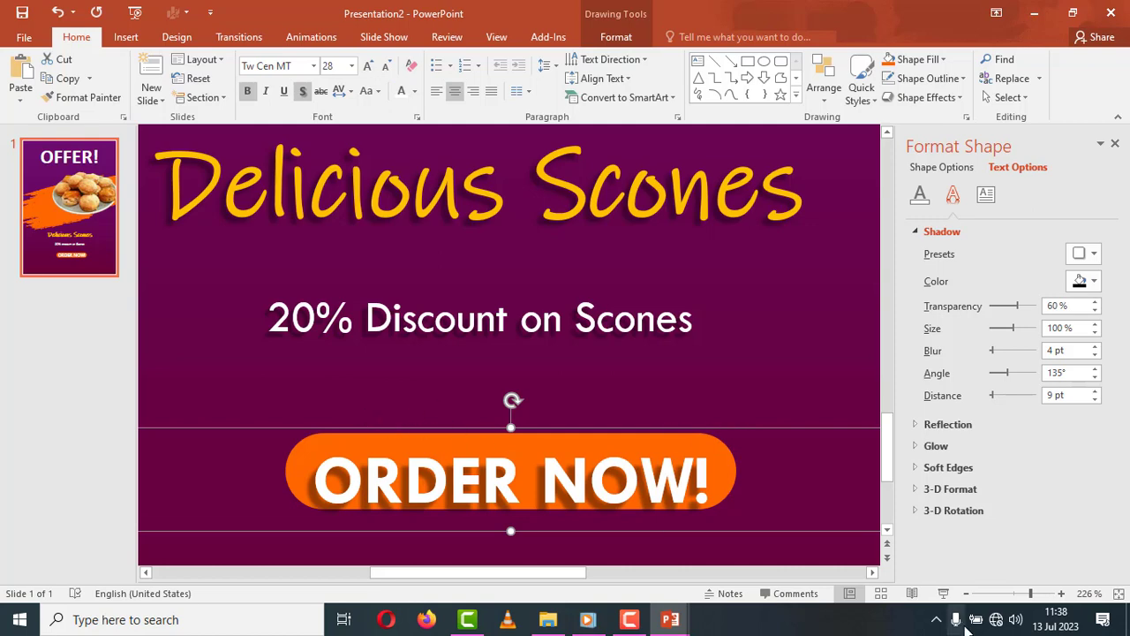
# Step: Narrow the ORDER NOW! text box to match the orange button's width
pyautogui.click(1005, 601)
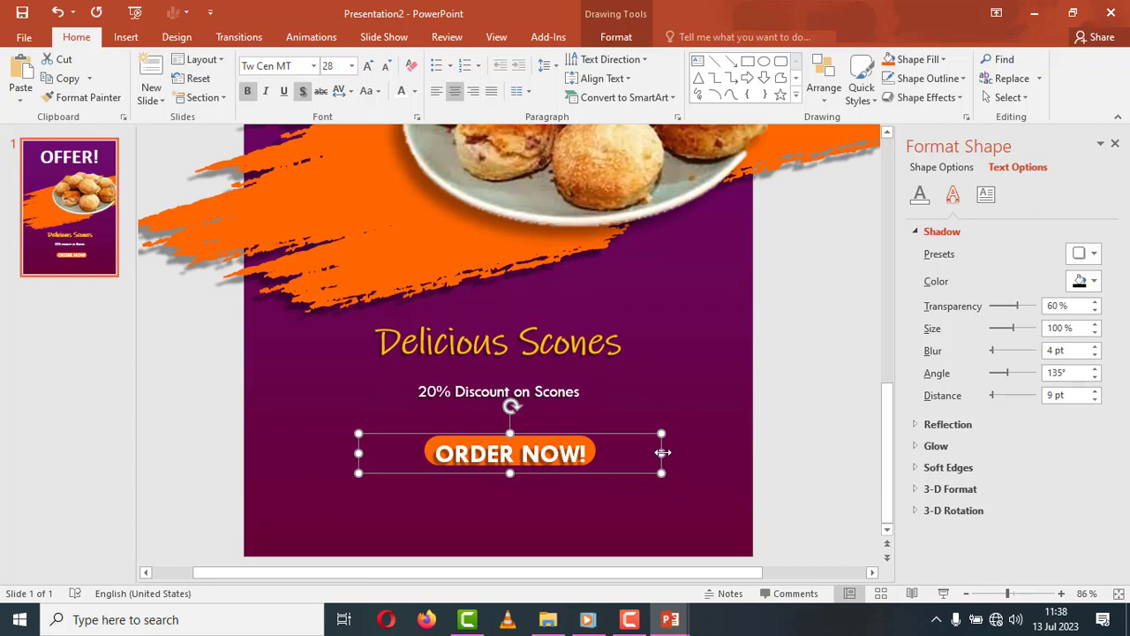
pyautogui.moveTo(663, 452); pyautogui.dragTo(596, 448)
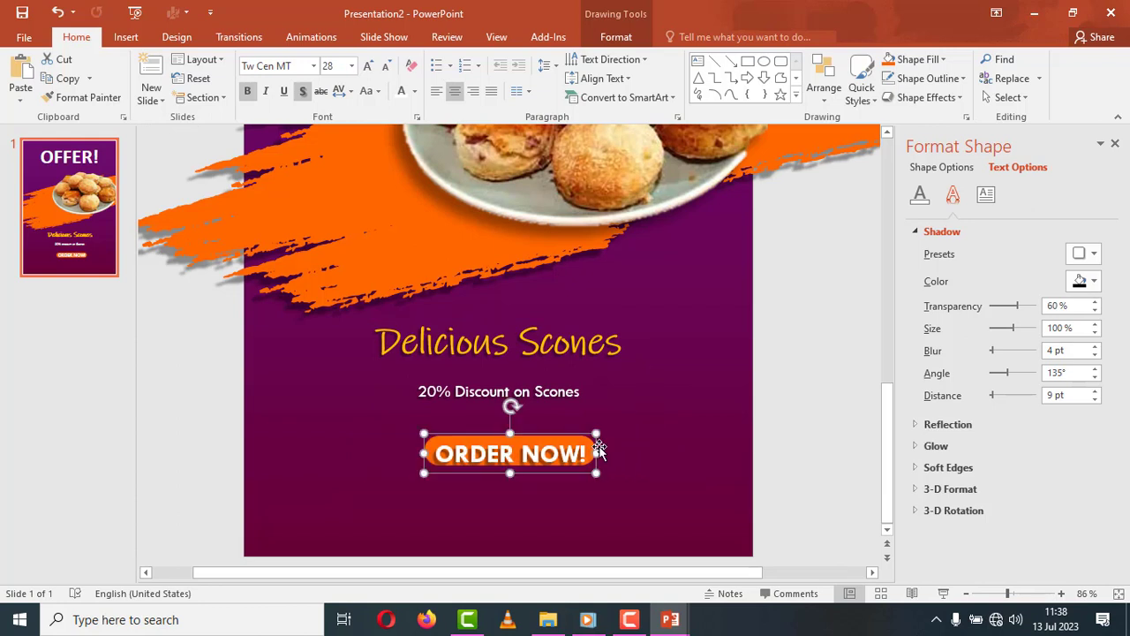
pyautogui.click(1047, 593)
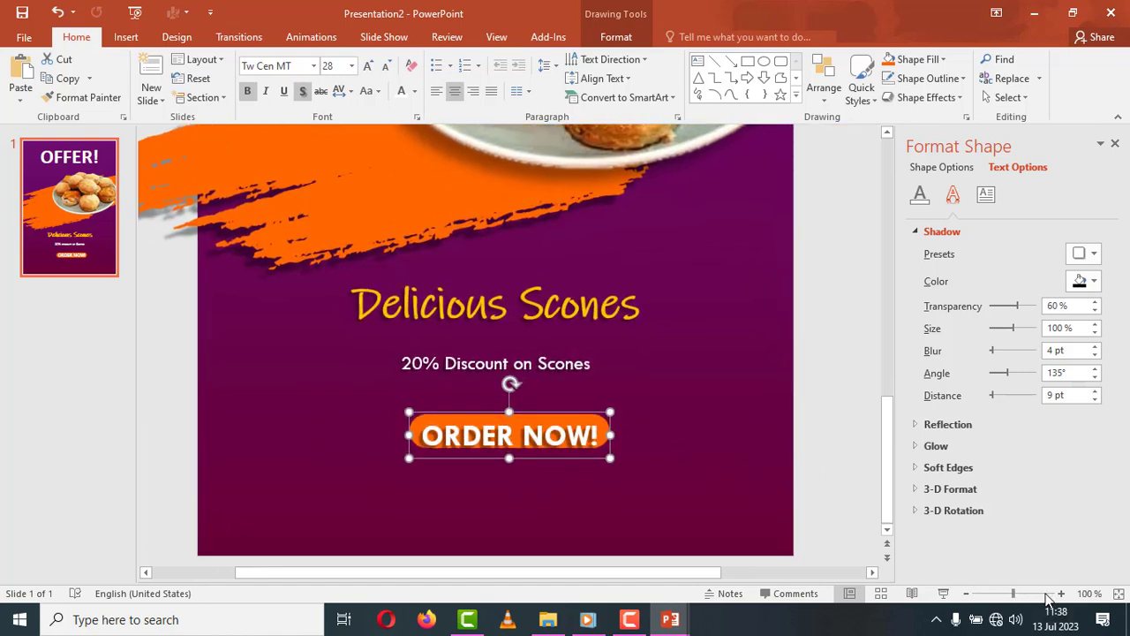
pyautogui.click(1046, 594)
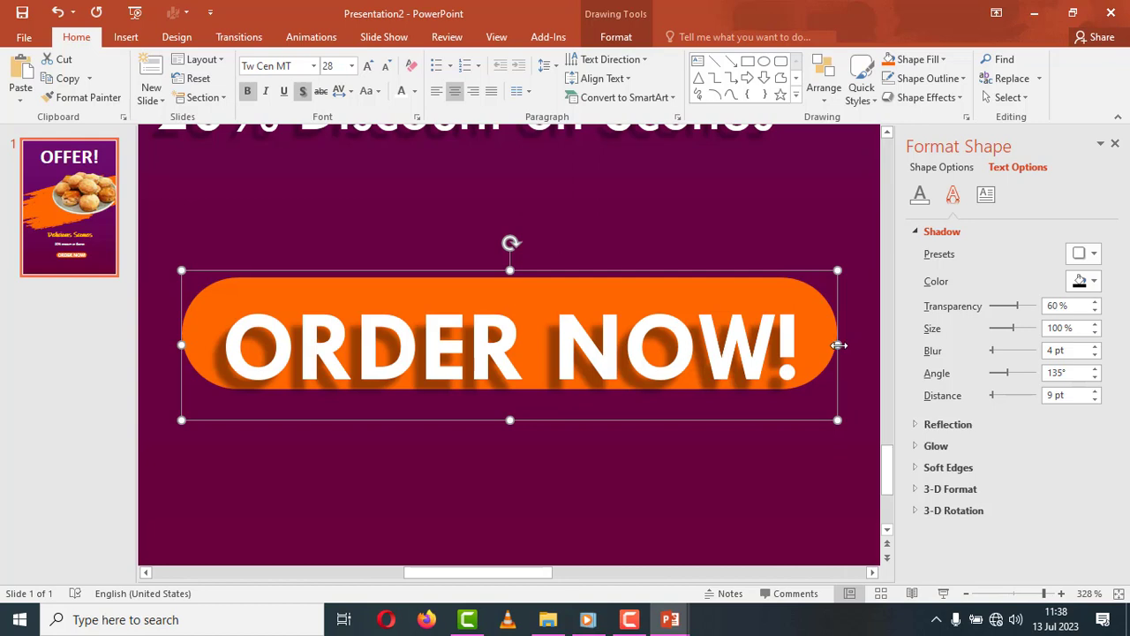
pyautogui.moveTo(836, 345); pyautogui.dragTo(824, 343)
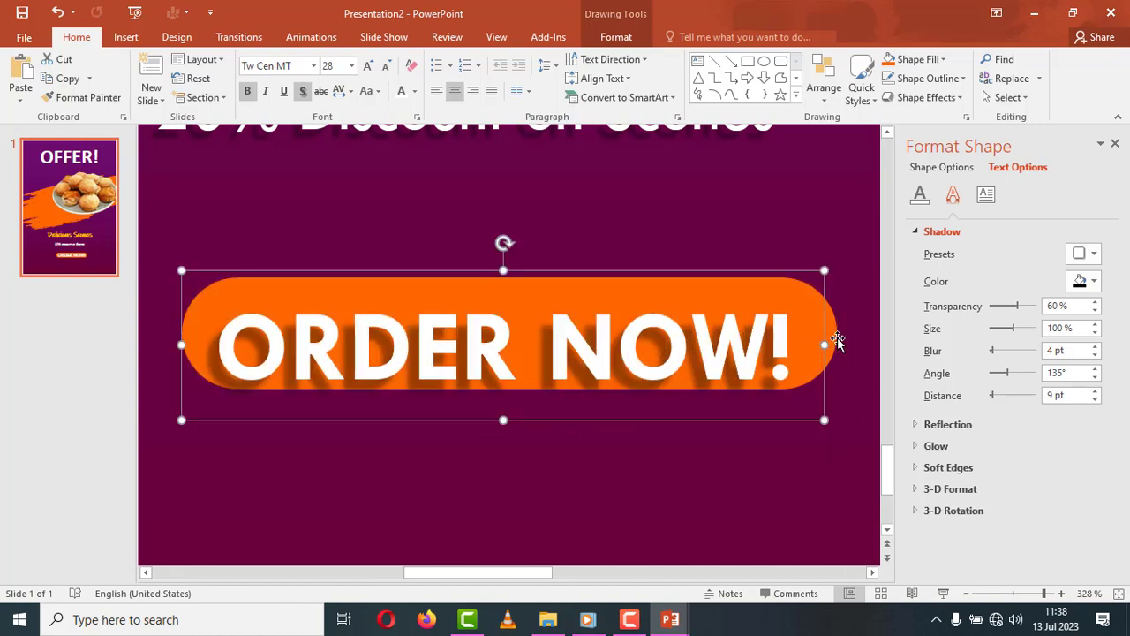
pyautogui.click(836, 334)
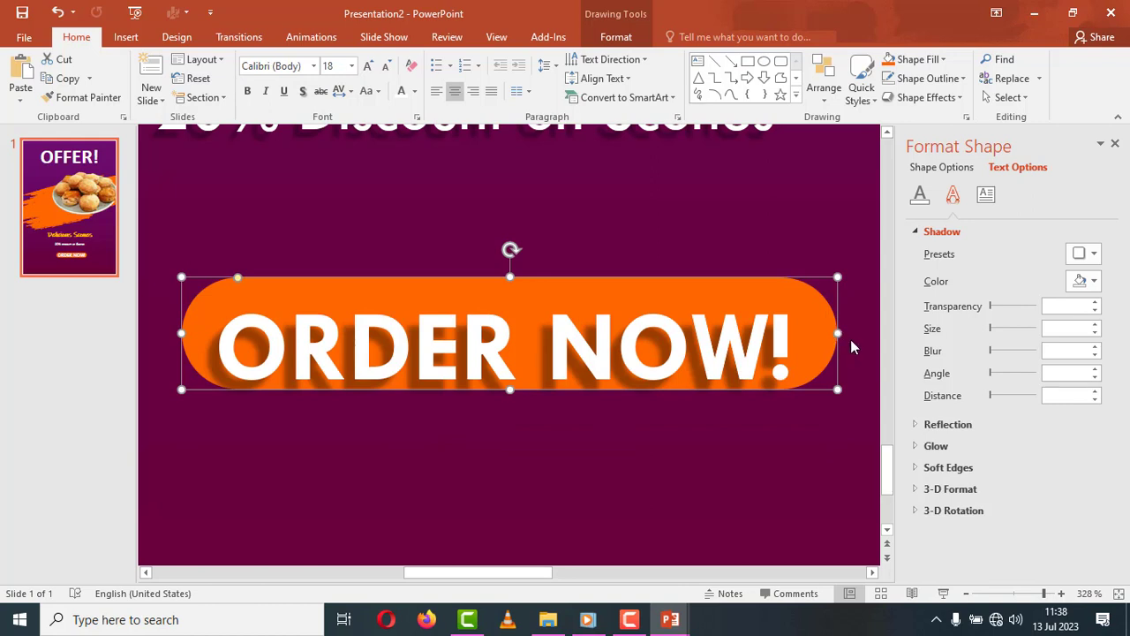
# Step: Centre and middle-align the ORDER NOW! text box with the orange pill, then deselect
pyautogui.keyDown('shift'); pyautogui.click(781, 354); pyautogui.keyUp('shift')
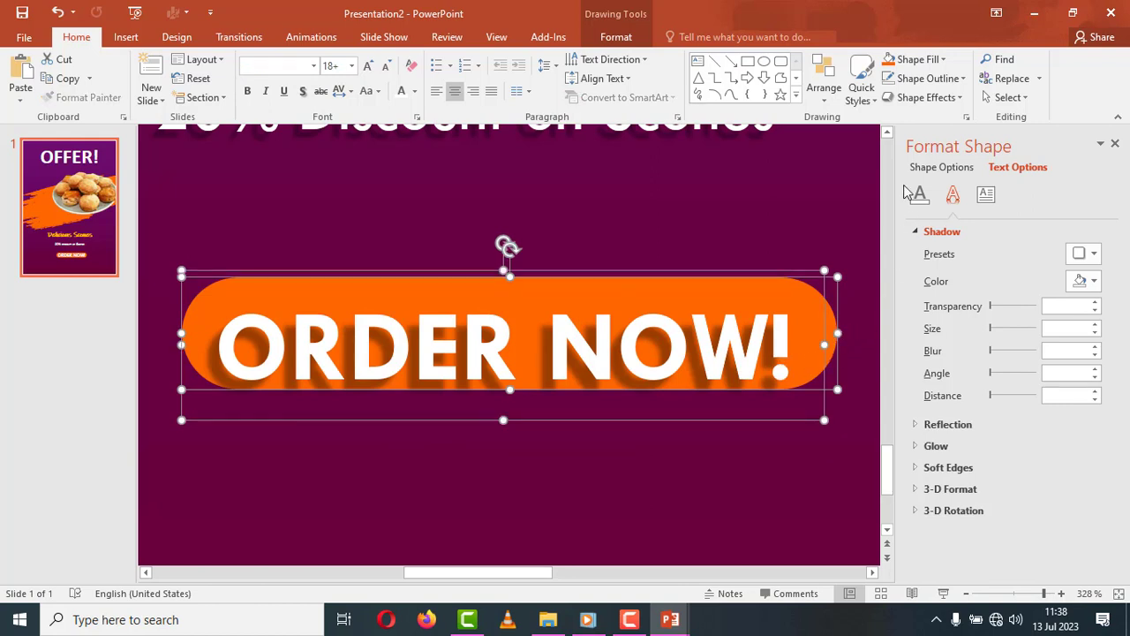
pyautogui.click(614, 37)
pyautogui.click(853, 59)
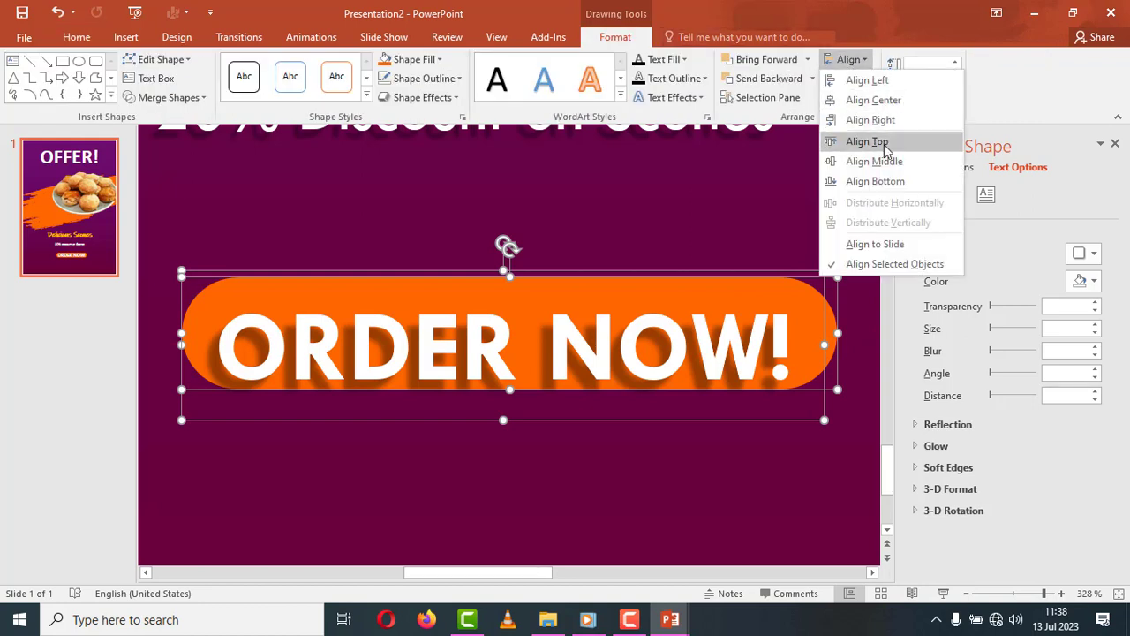
pyautogui.click(858, 101)
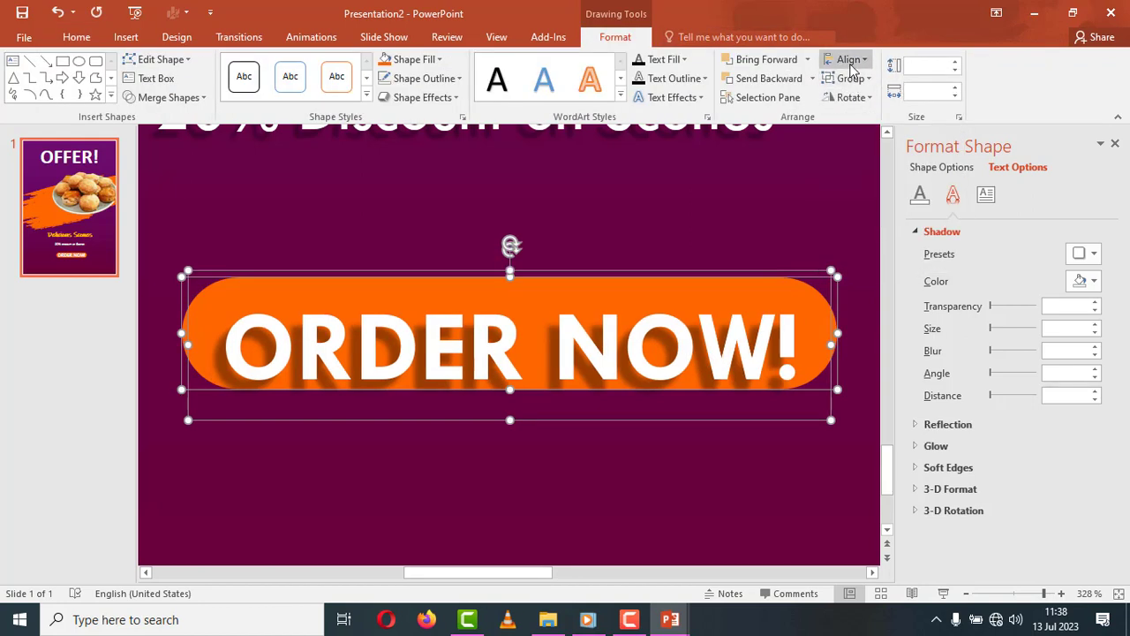
pyautogui.click(848, 59)
pyautogui.click(874, 161)
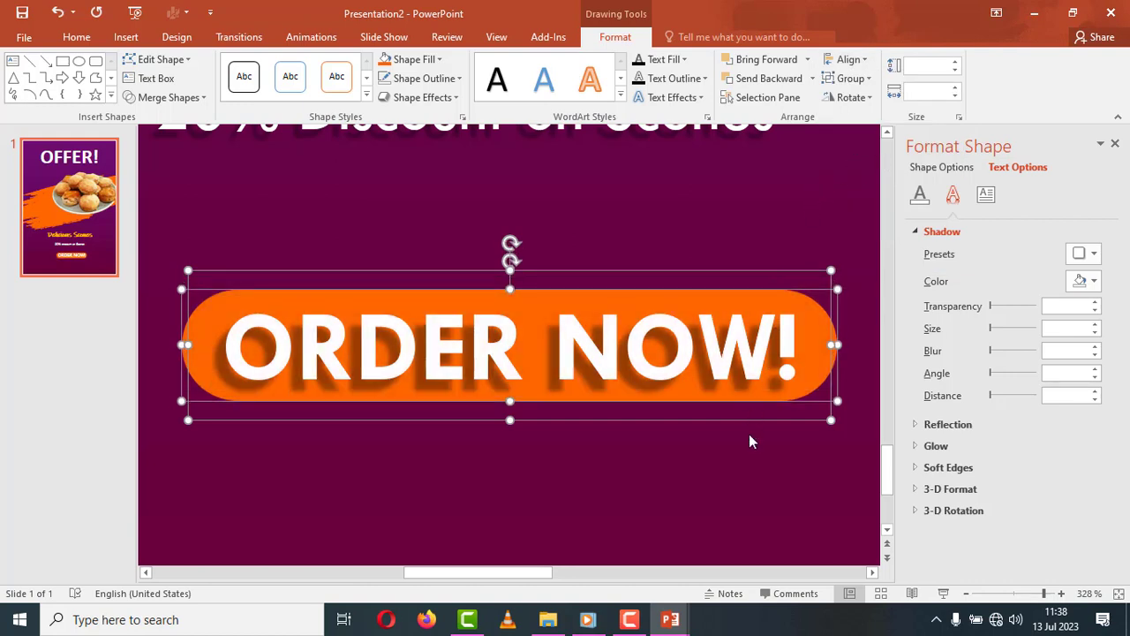
pyautogui.click(724, 487)
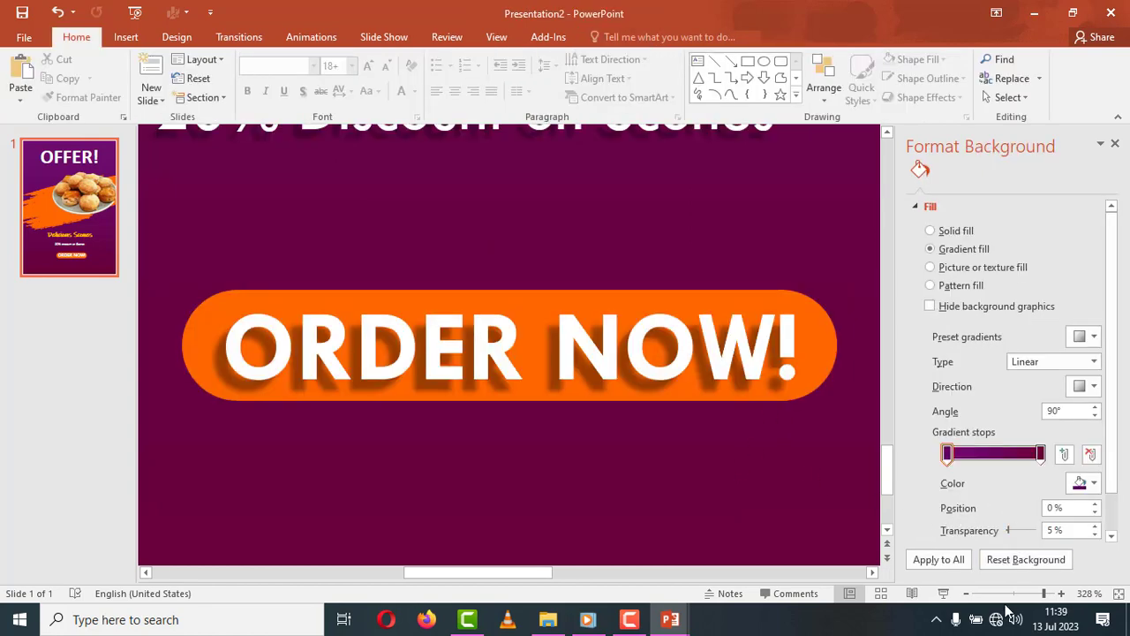
pyautogui.moveTo(1044, 594); pyautogui.dragTo(1010, 593)
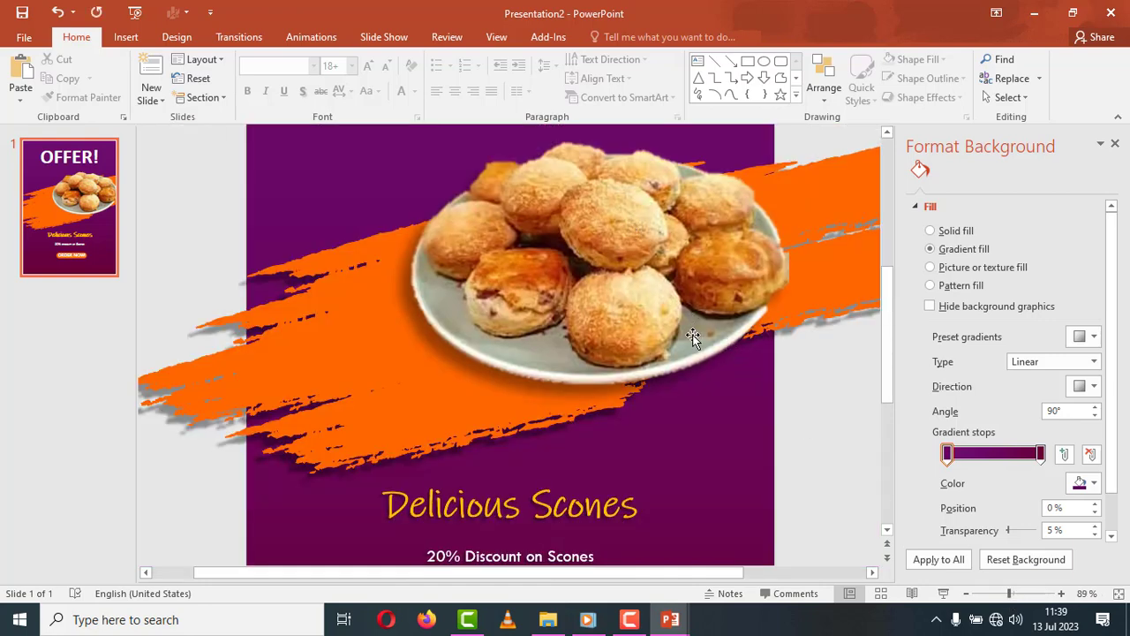
pyautogui.press('F5')
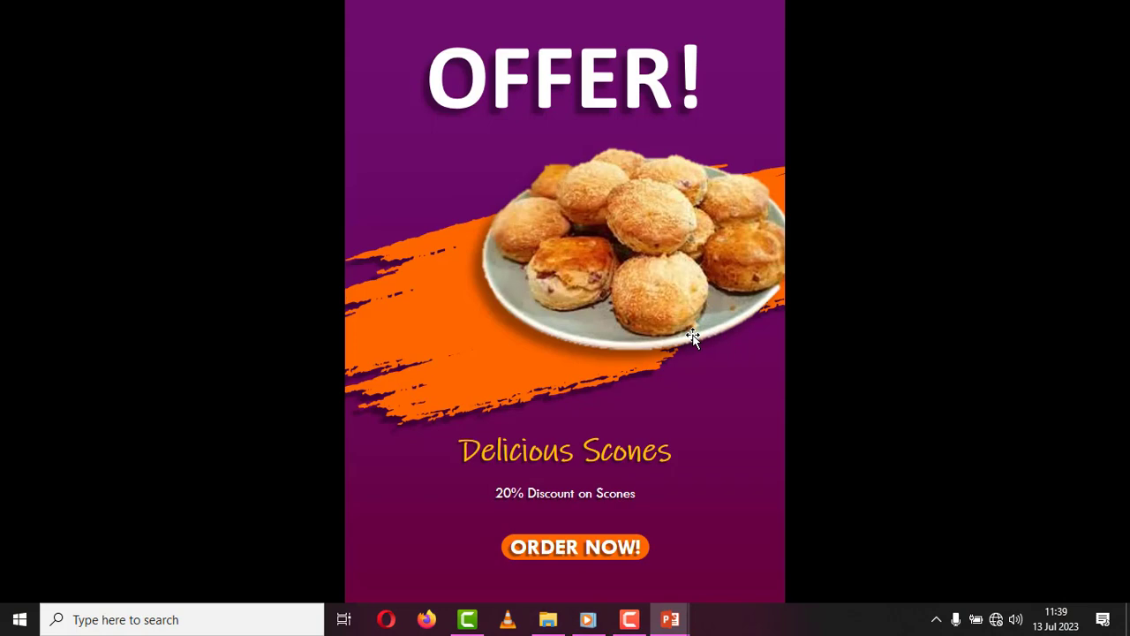
pyautogui.press('Escape')
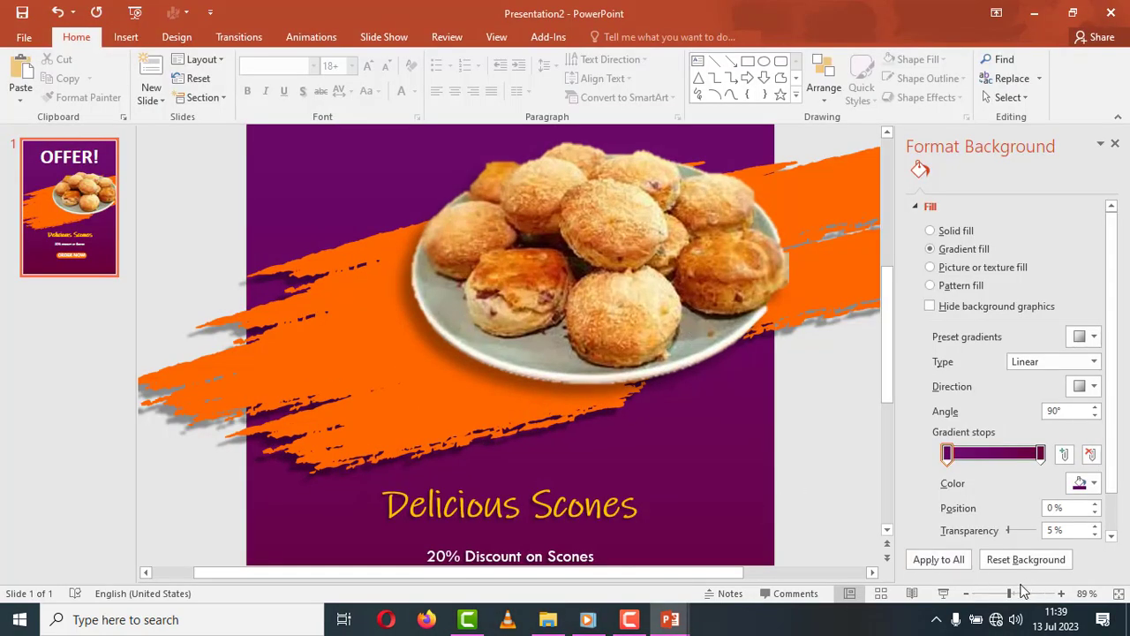
pyautogui.moveTo(1007, 597); pyautogui.dragTo(1002, 595)
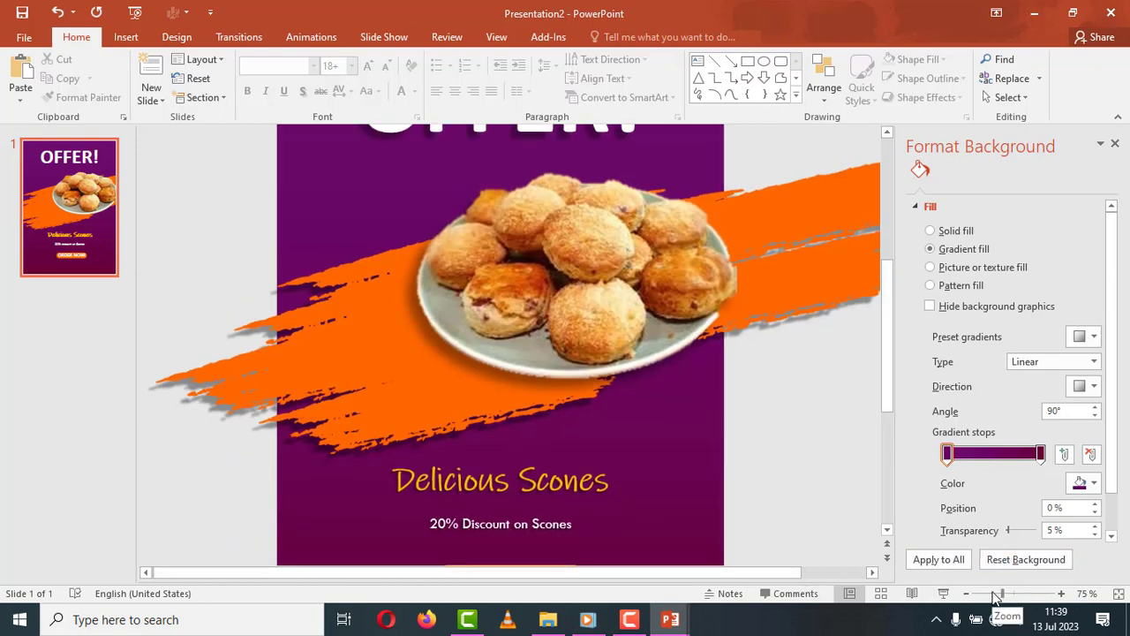
pyautogui.moveTo(998, 597); pyautogui.dragTo(994, 593)
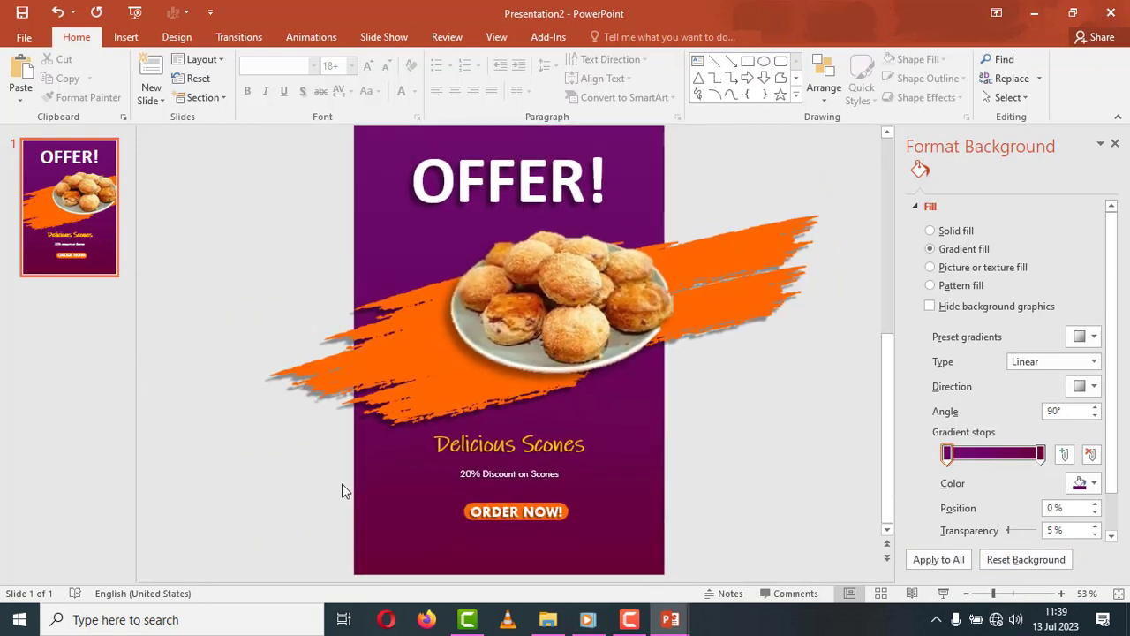
pyautogui.moveTo(341, 485)
pyautogui.mouseDown()
pyautogui.moveTo(664, 502)
pyautogui.moveTo(785, 555)
pyautogui.mouseUp()
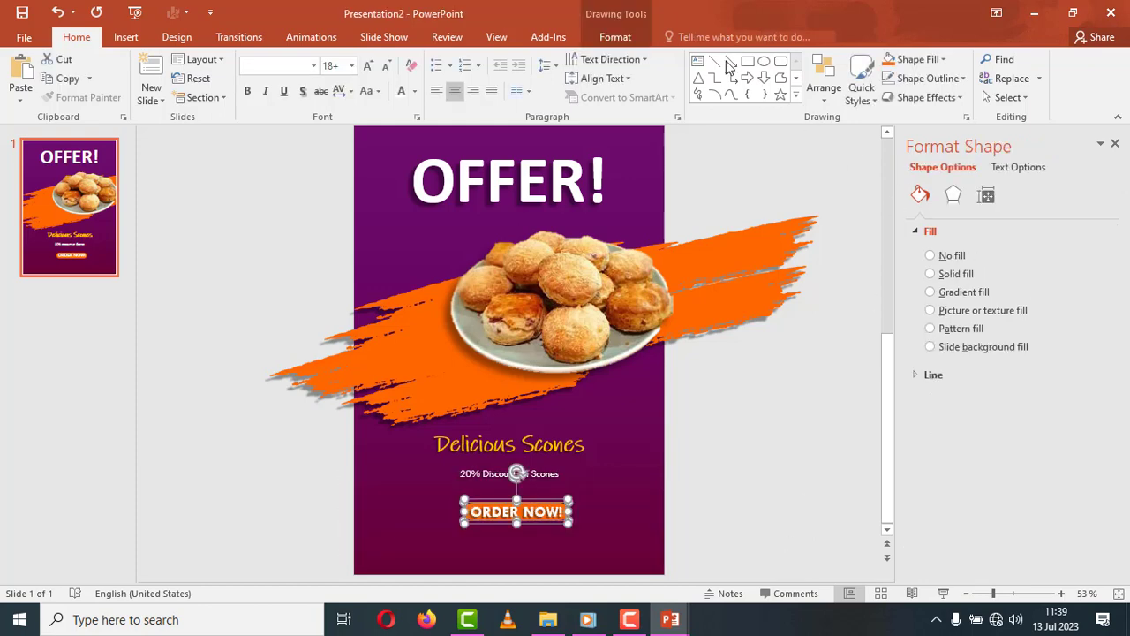
pyautogui.click(630, 32)
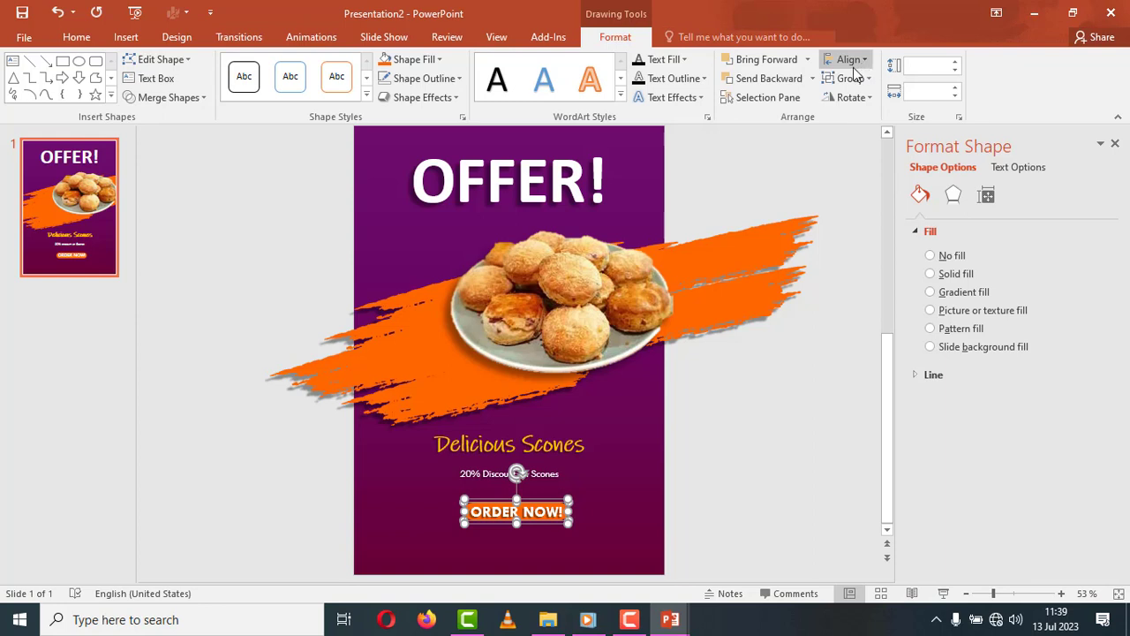
# Step: Group the button with its text, then centre the button and the discount line on the slide
pyautogui.click(856, 78)
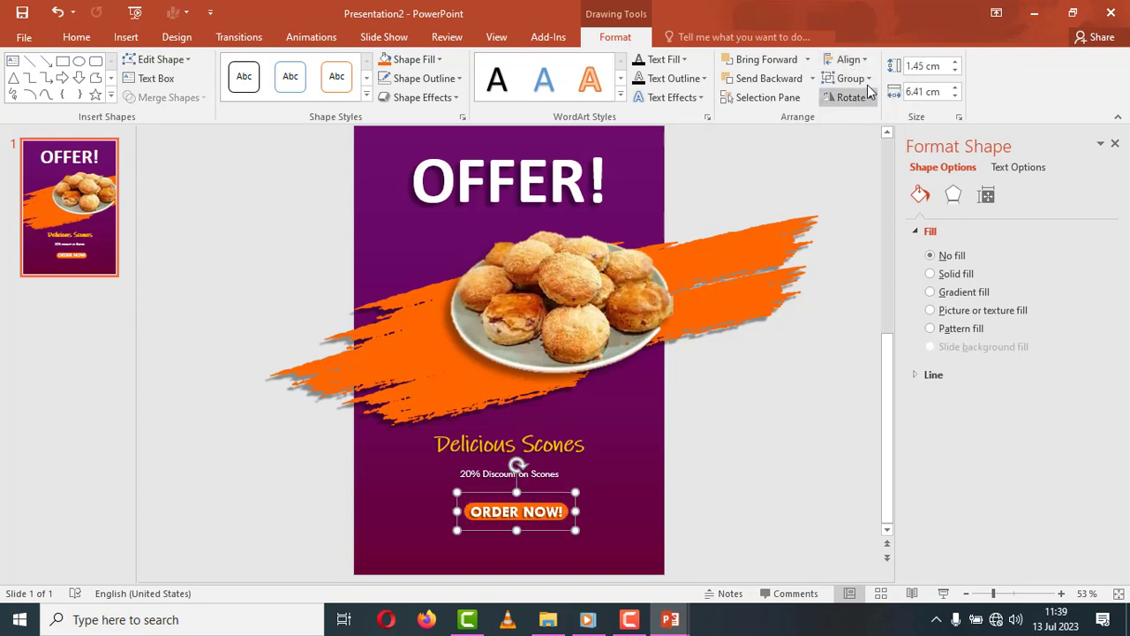
pyautogui.click(849, 59)
pyautogui.click(870, 100)
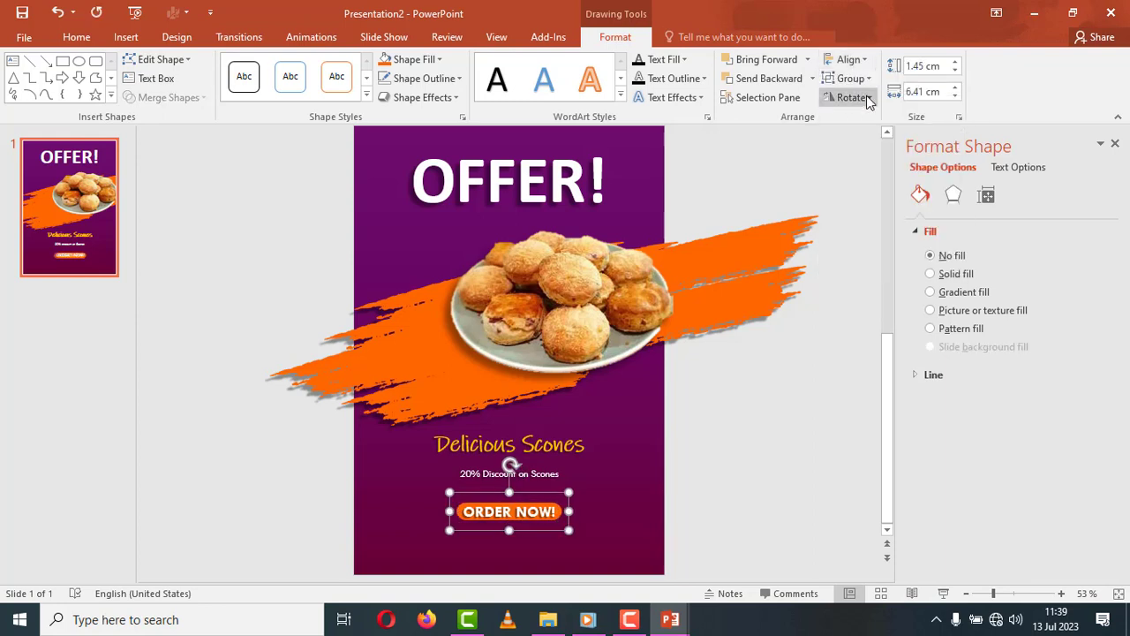
pyautogui.click(591, 476)
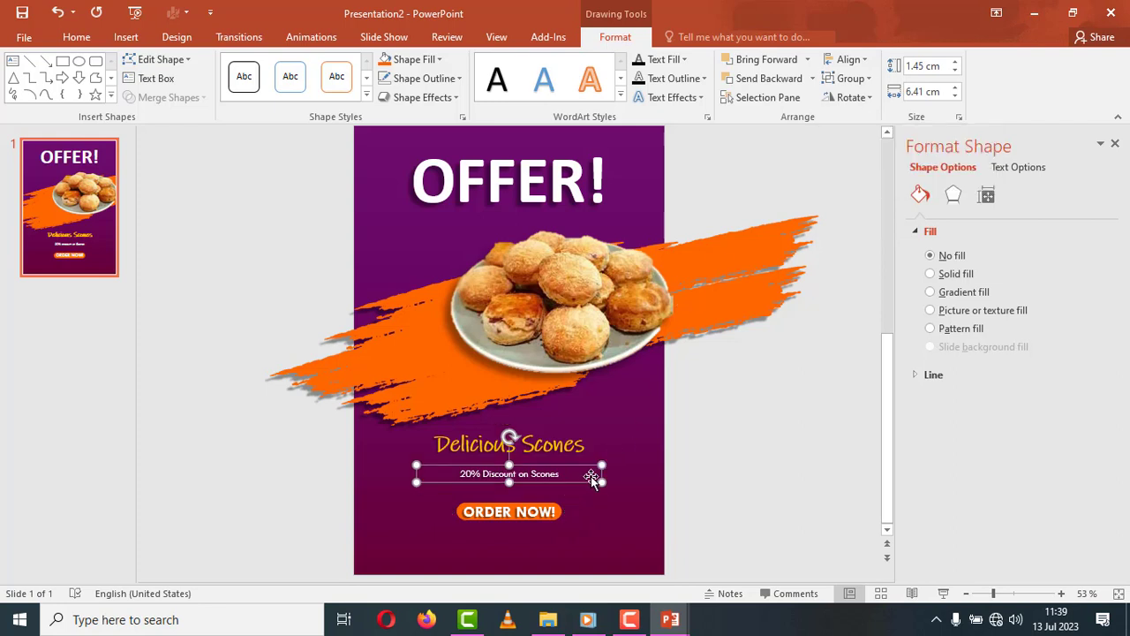
pyautogui.click(850, 60)
pyautogui.click(865, 101)
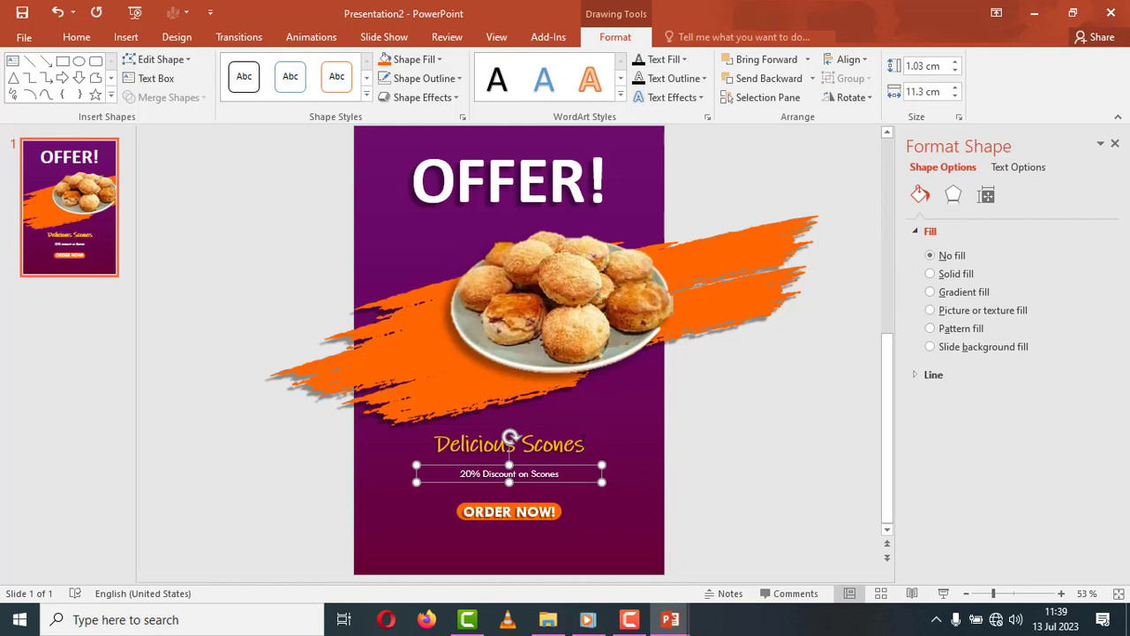
# Step: Distribute the heading, discount line and ORDER NOW! button evenly top to bottom
pyautogui.click(597, 445)
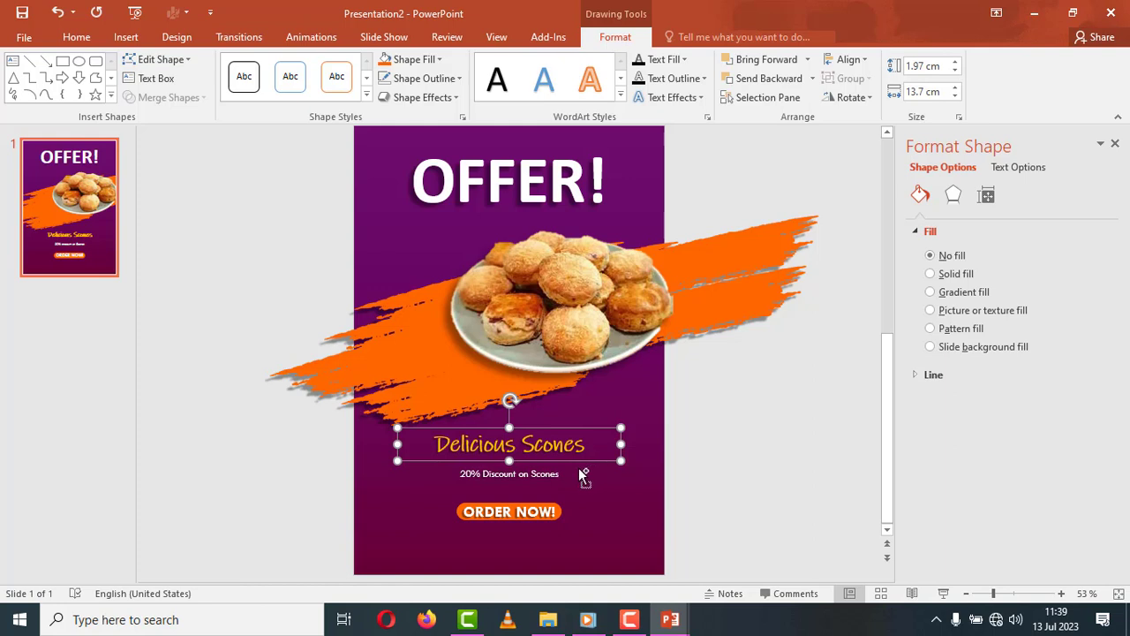
pyautogui.keyDown('shift'); pyautogui.click(583, 474); pyautogui.keyUp('shift')
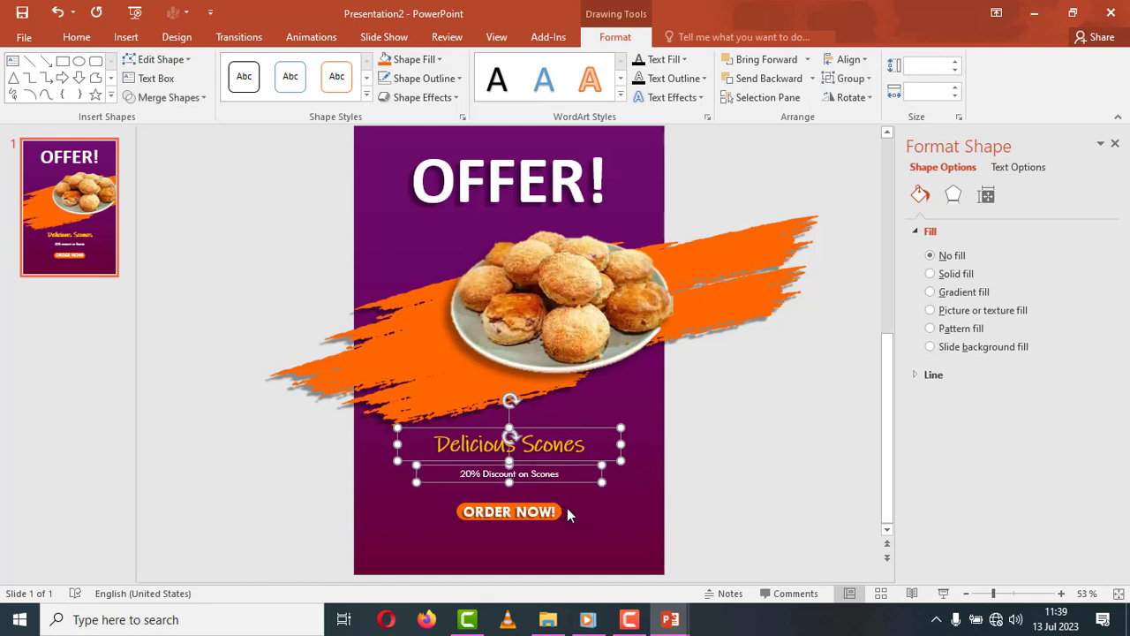
pyautogui.keyDown('shift'); pyautogui.click(566, 508); pyautogui.keyUp('shift')
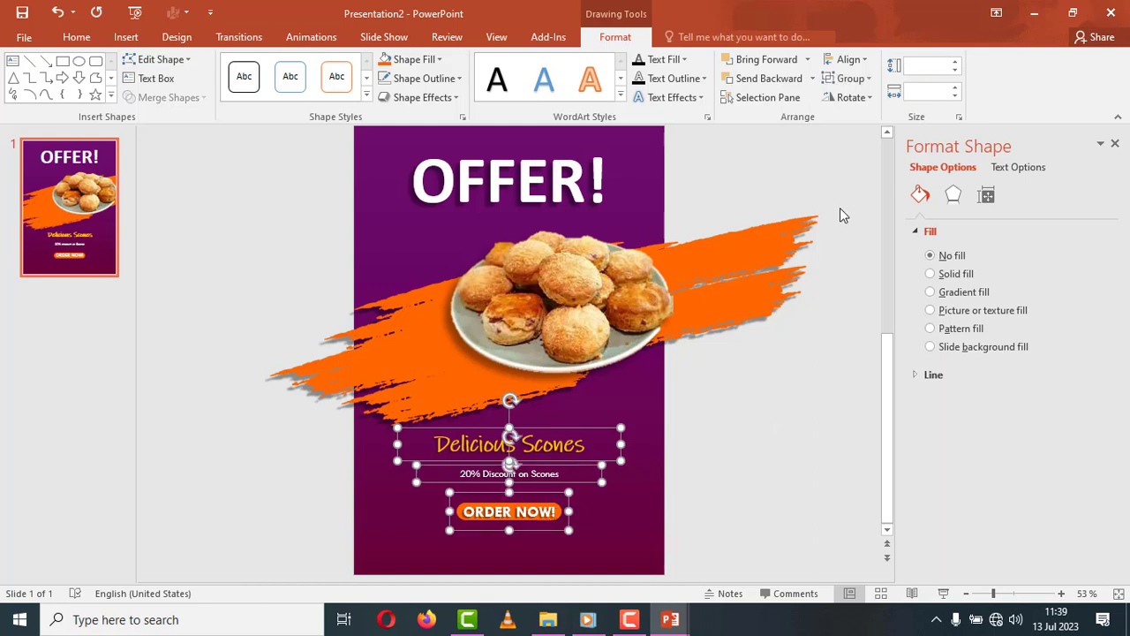
pyautogui.click(847, 59)
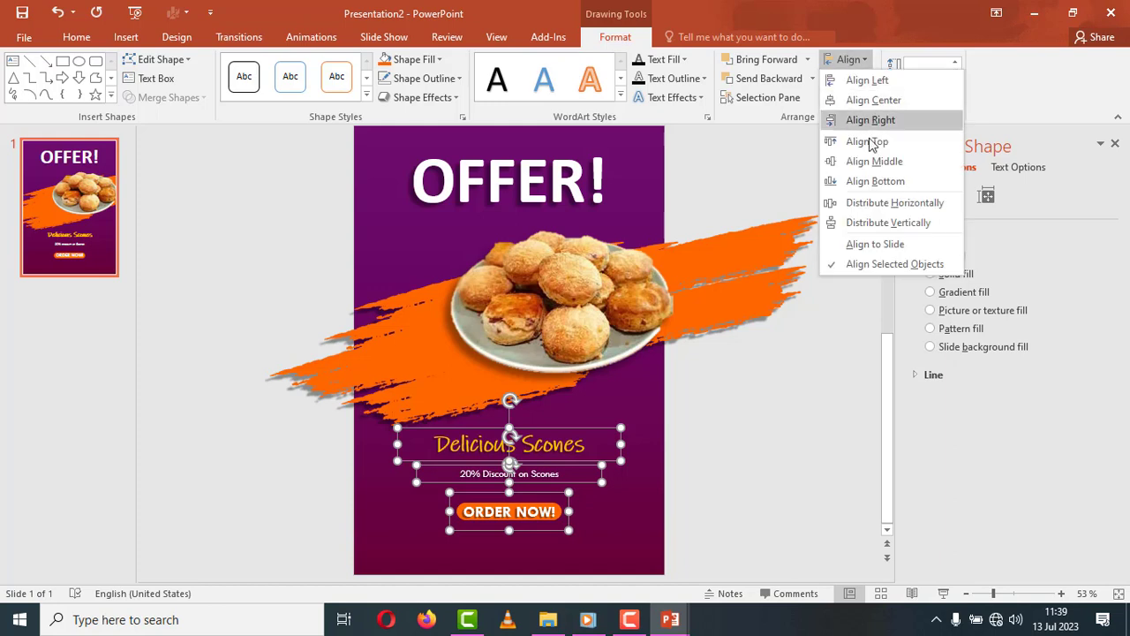
pyautogui.click(877, 222)
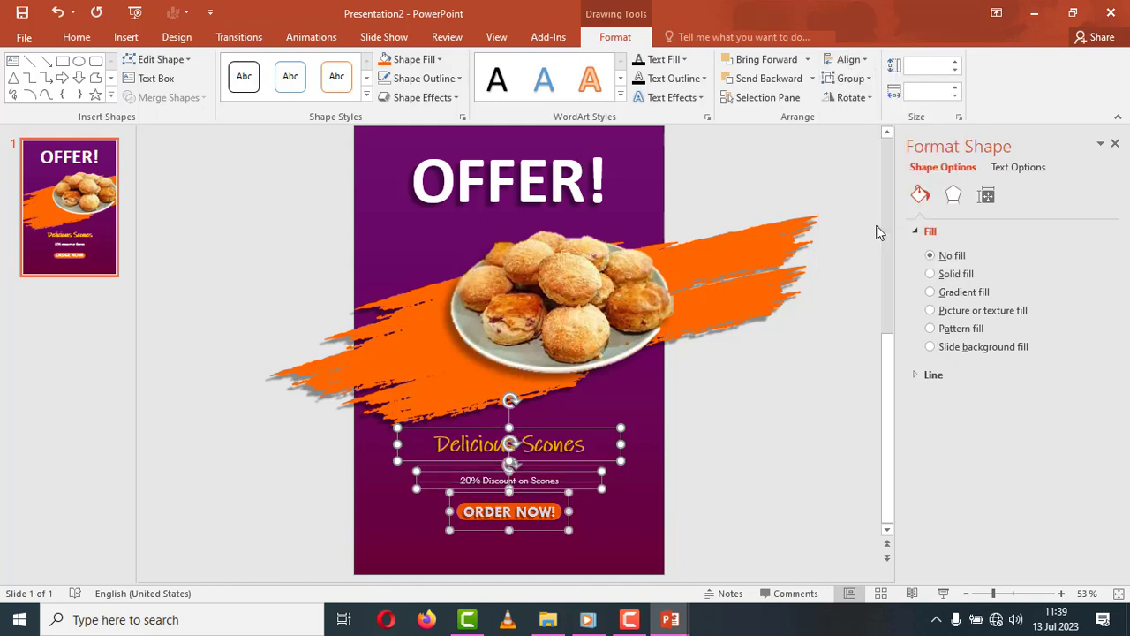
pyautogui.click(771, 424)
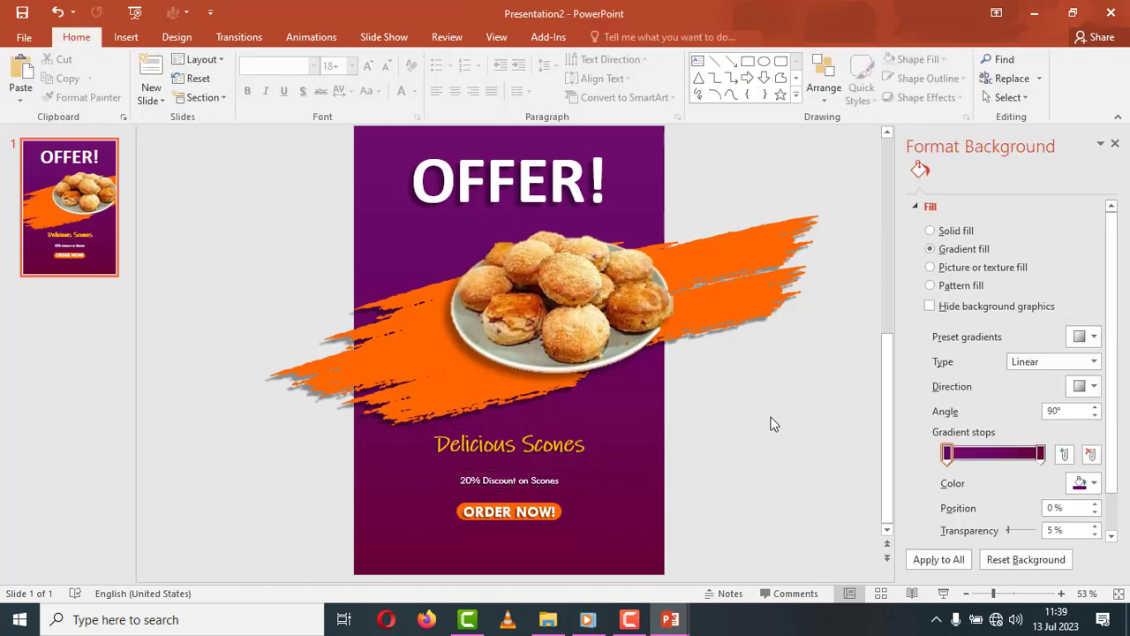
pyautogui.press('F5')
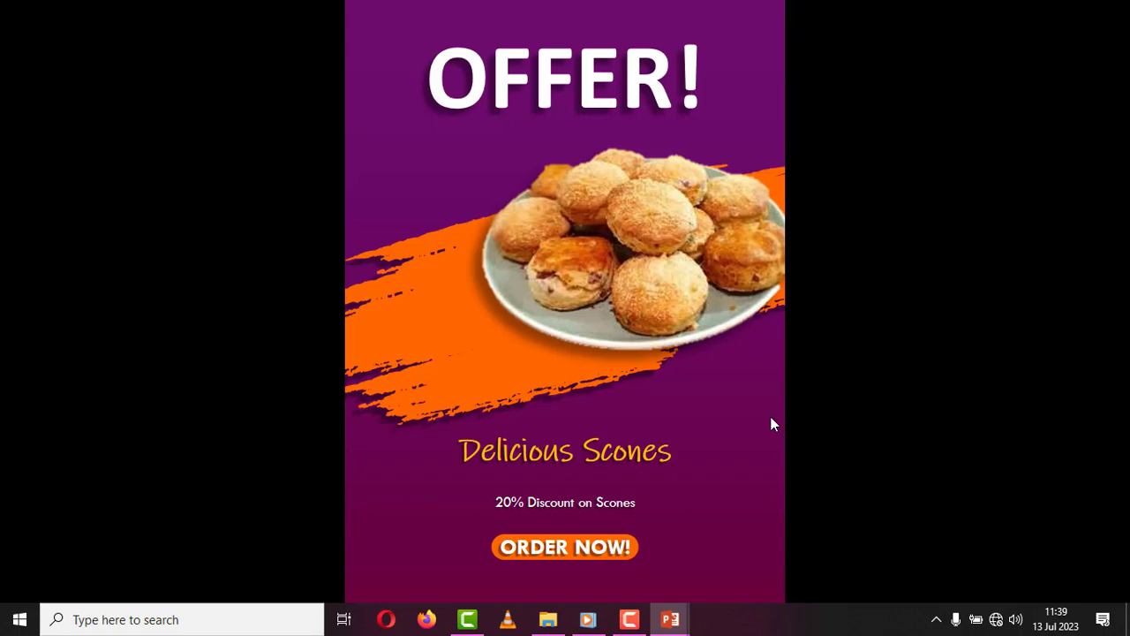
pyautogui.press('Escape')
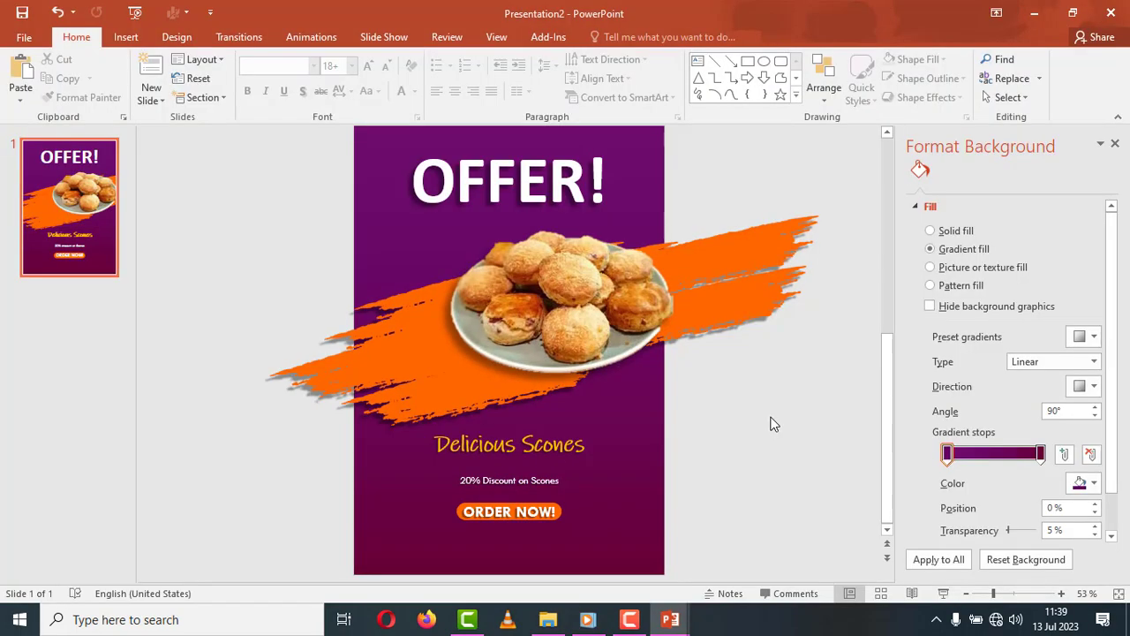
pyautogui.press('F5')
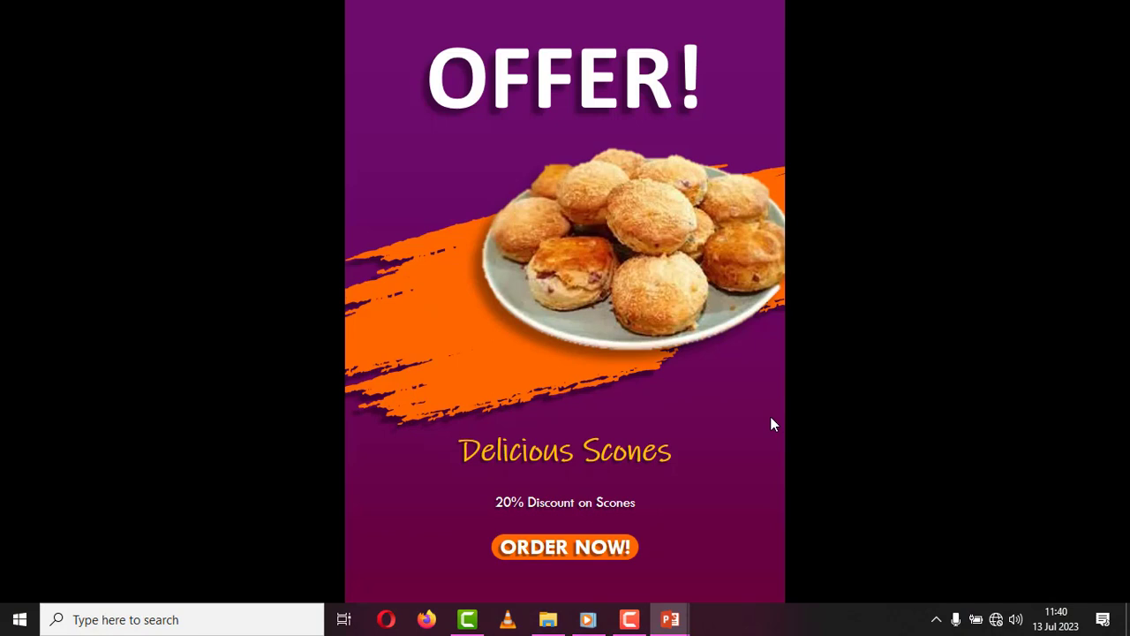
pyautogui.press('Escape')
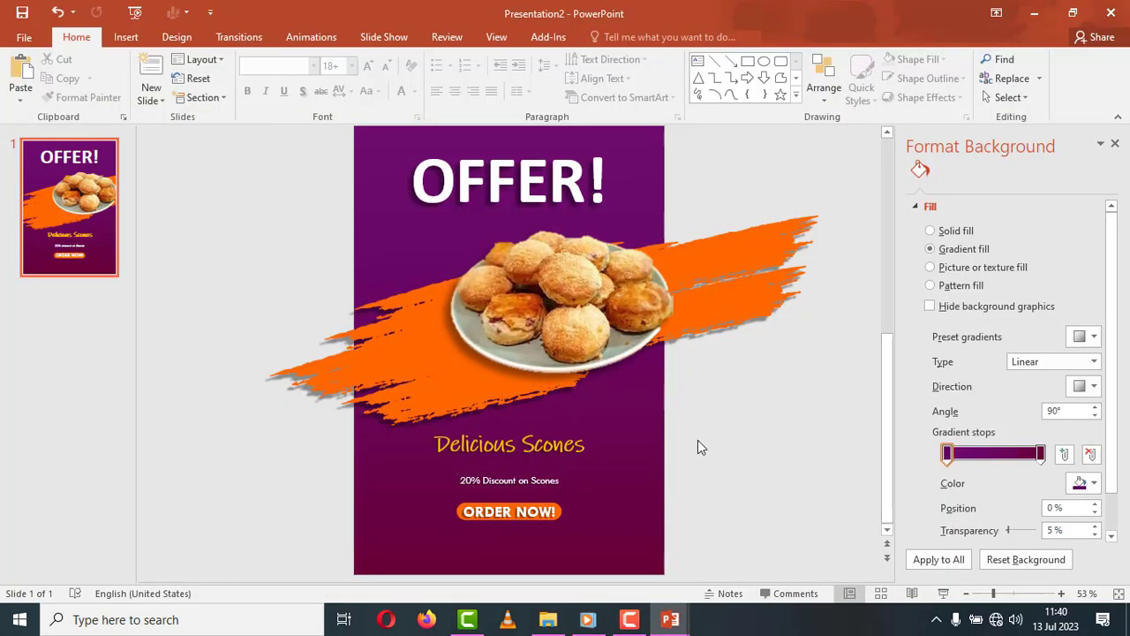
# Step: Enlarge the Delicious Scones and 20% Discount on Scones text three font sizes, to 28+
pyautogui.click(579, 477)
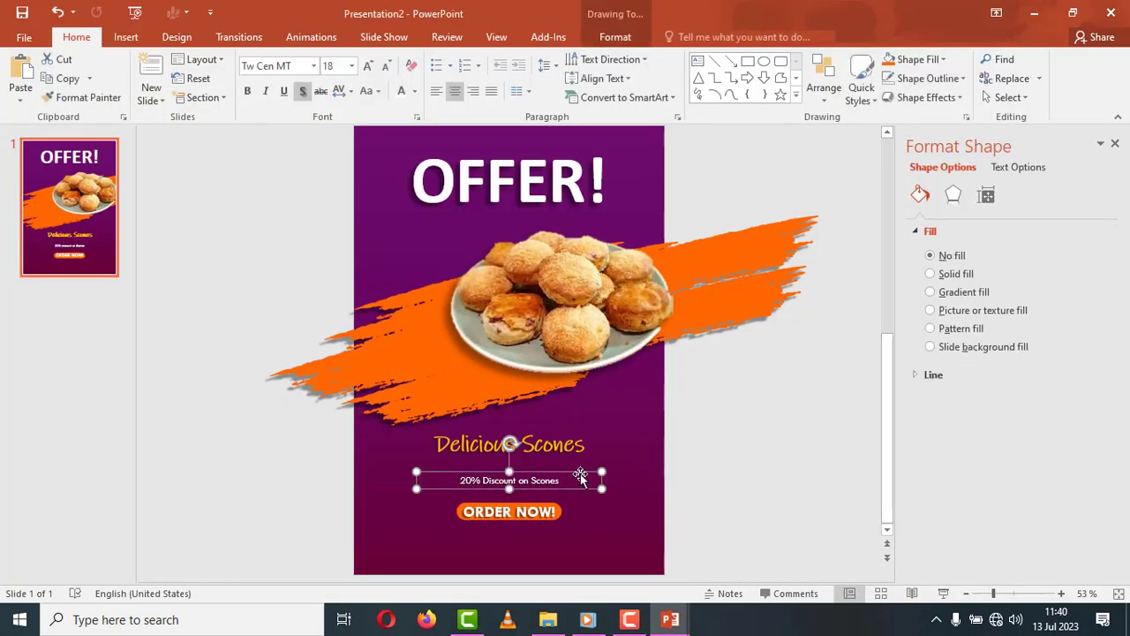
pyautogui.keyDown('shift'); pyautogui.click(587, 446); pyautogui.keyUp('shift')
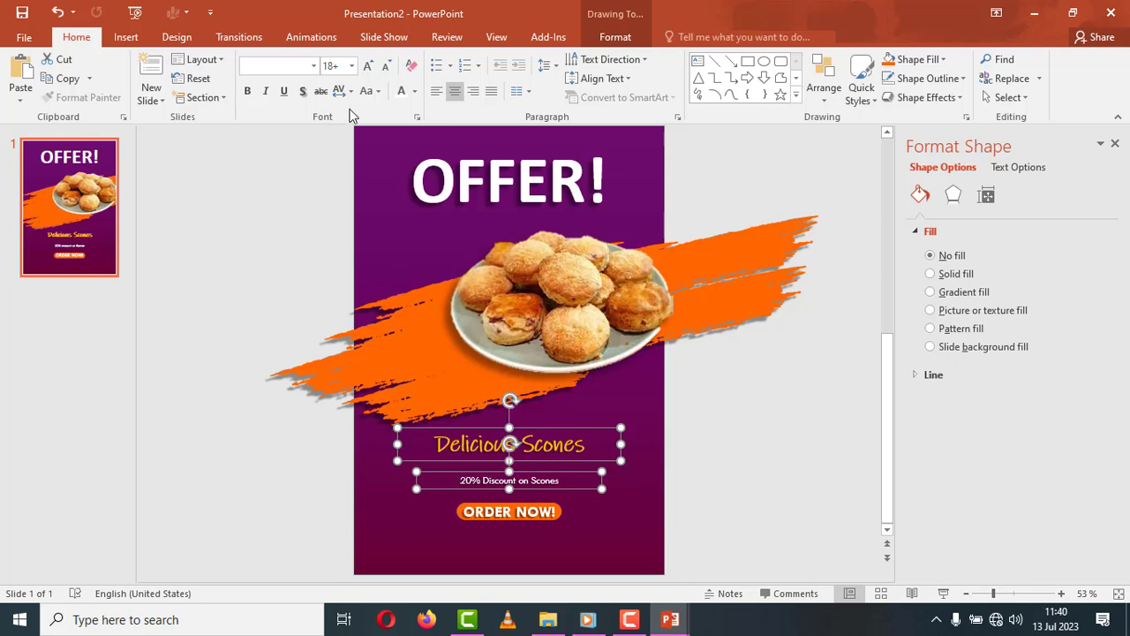
pyautogui.click(369, 67)
pyautogui.click(369, 67)
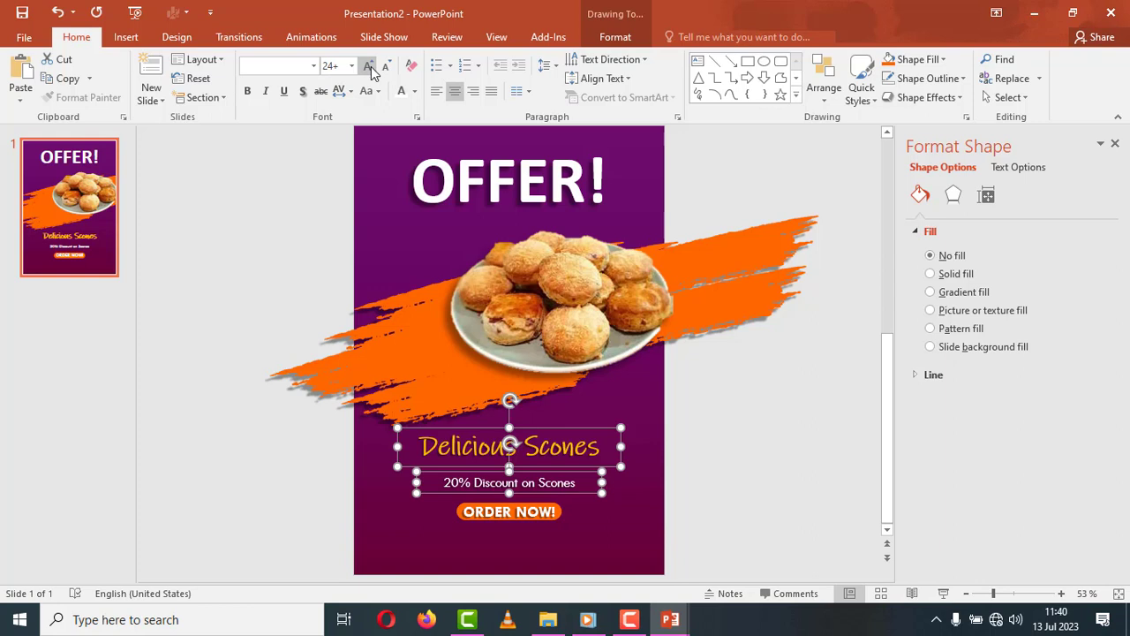
pyautogui.click(369, 67)
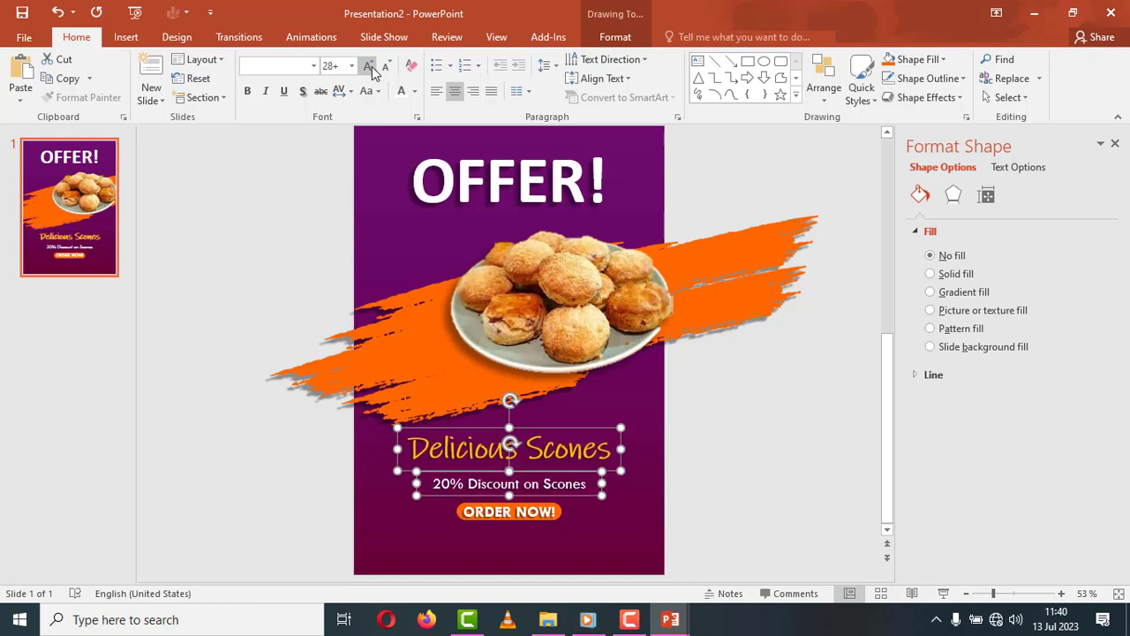
pyautogui.click(728, 523)
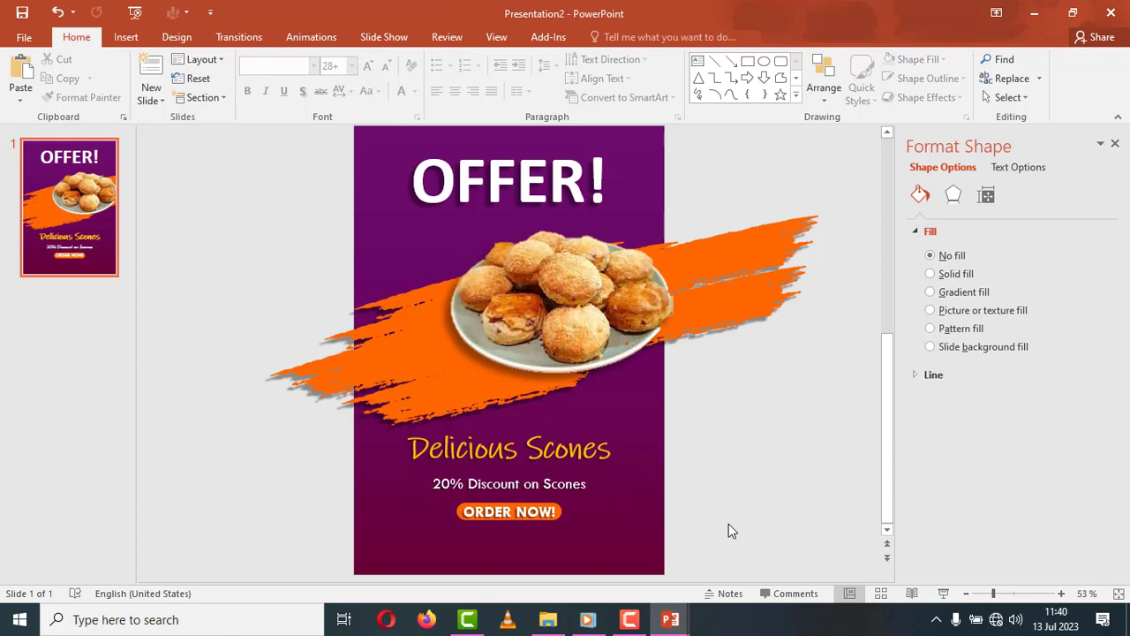
# Step: Nudge the ORDER NOW! button two steps lower
pyautogui.click(590, 484)
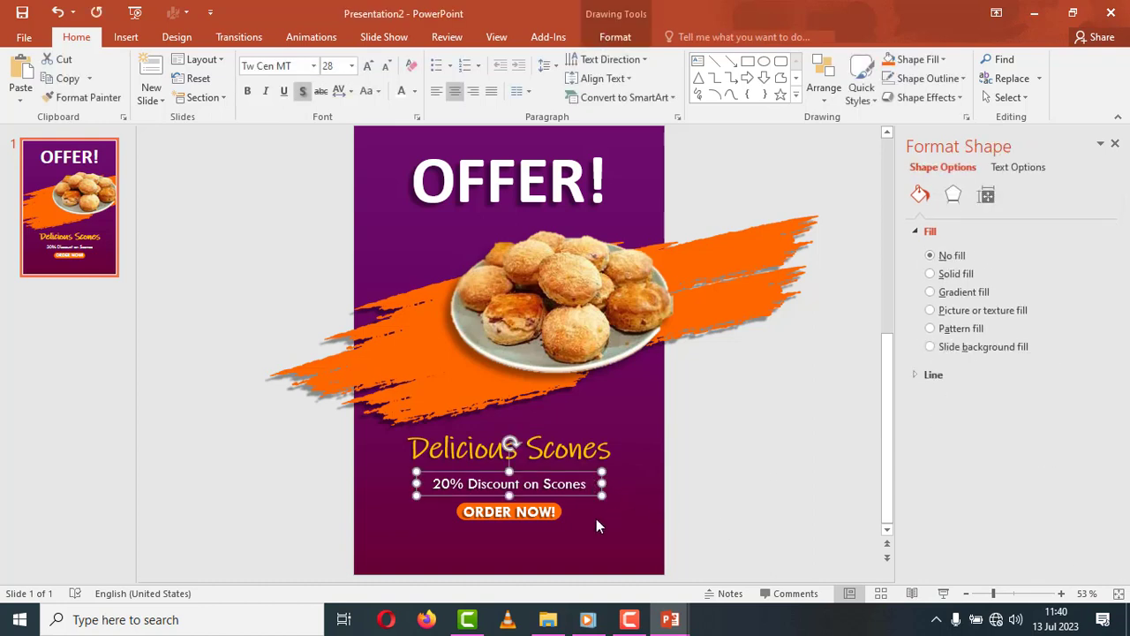
pyautogui.click(556, 513)
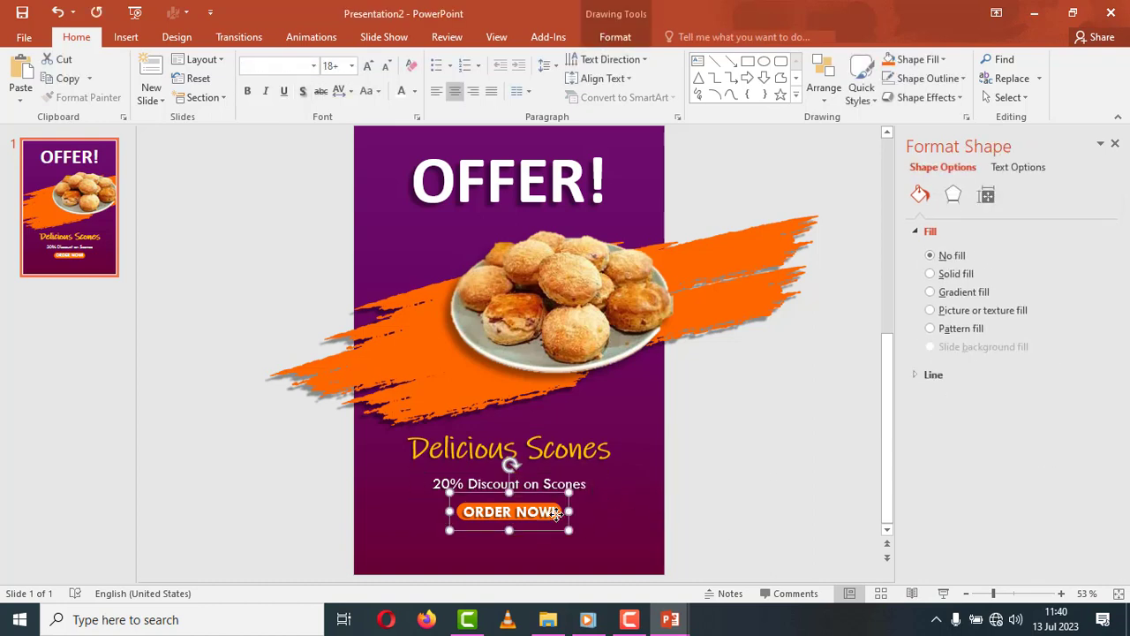
pyautogui.press('Down')
pyautogui.press('Down')
pyautogui.press('Down')
pyautogui.press('Down')
pyautogui.press('Down')
pyautogui.press('Down')
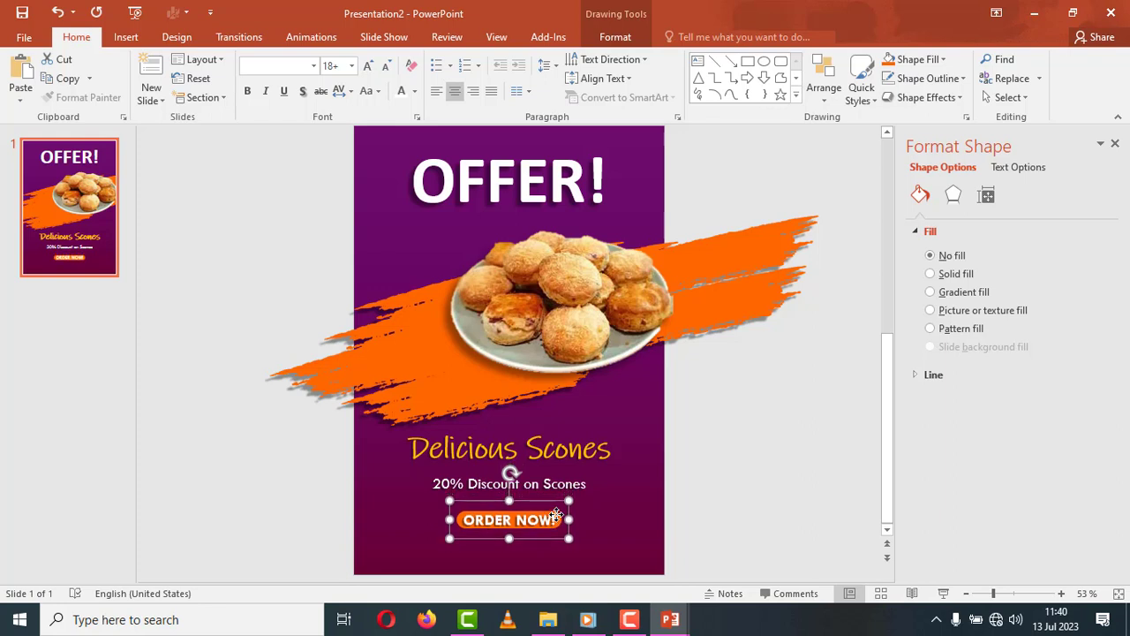
pyautogui.press('Down')
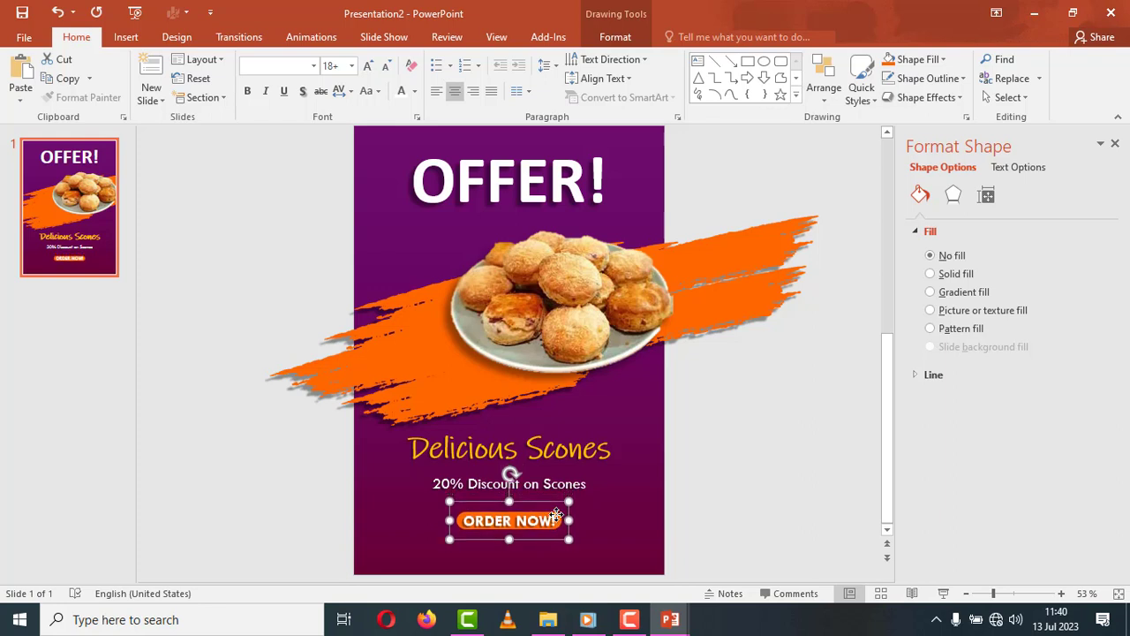
# Step: Distribute Delicious Scones, the discount line and ORDER NOW! evenly with Distribute Vertically
pyautogui.click(600, 485)
pyautogui.click(621, 449)
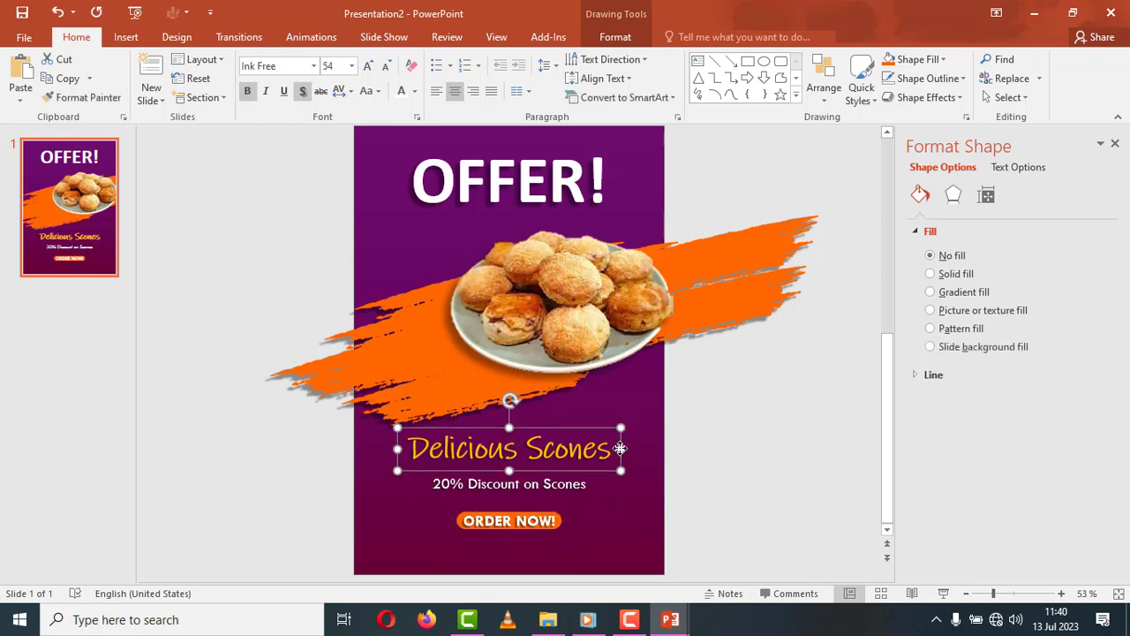
pyautogui.keyDown('shift'); pyautogui.click(566, 489); pyautogui.keyUp('shift')
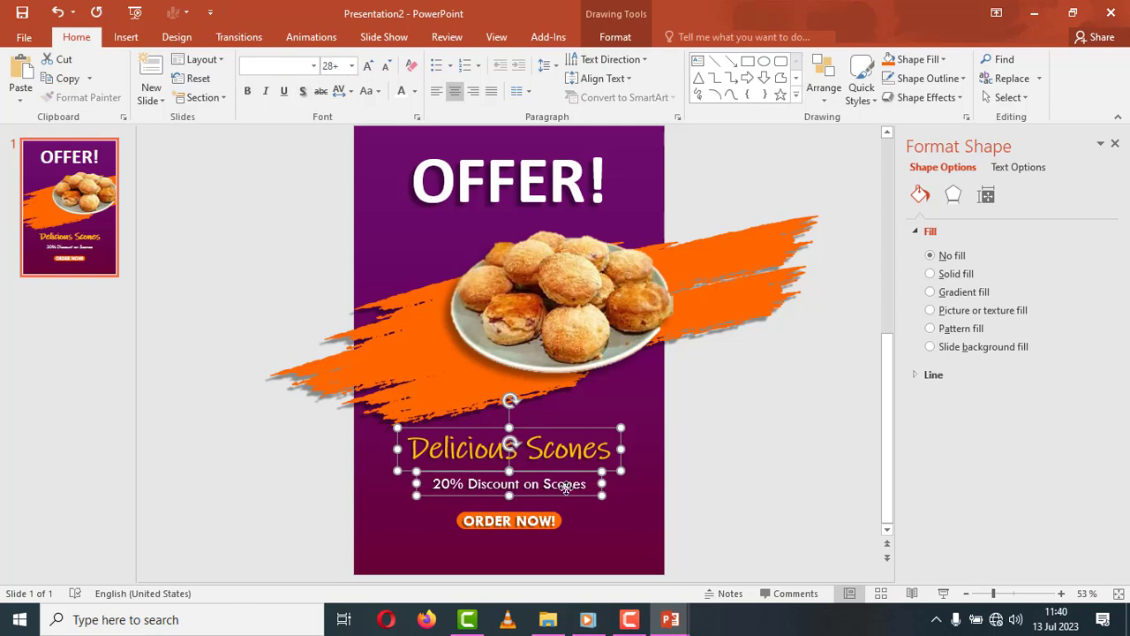
pyautogui.keyDown('shift'); pyautogui.click(550, 510); pyautogui.keyUp('shift')
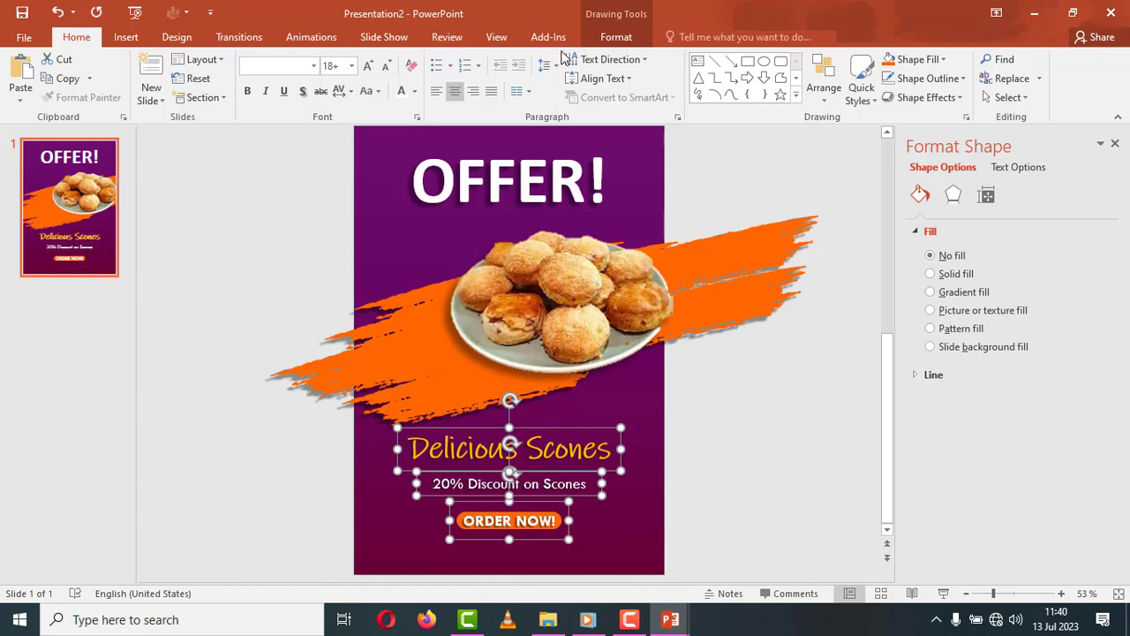
pyautogui.click(602, 41)
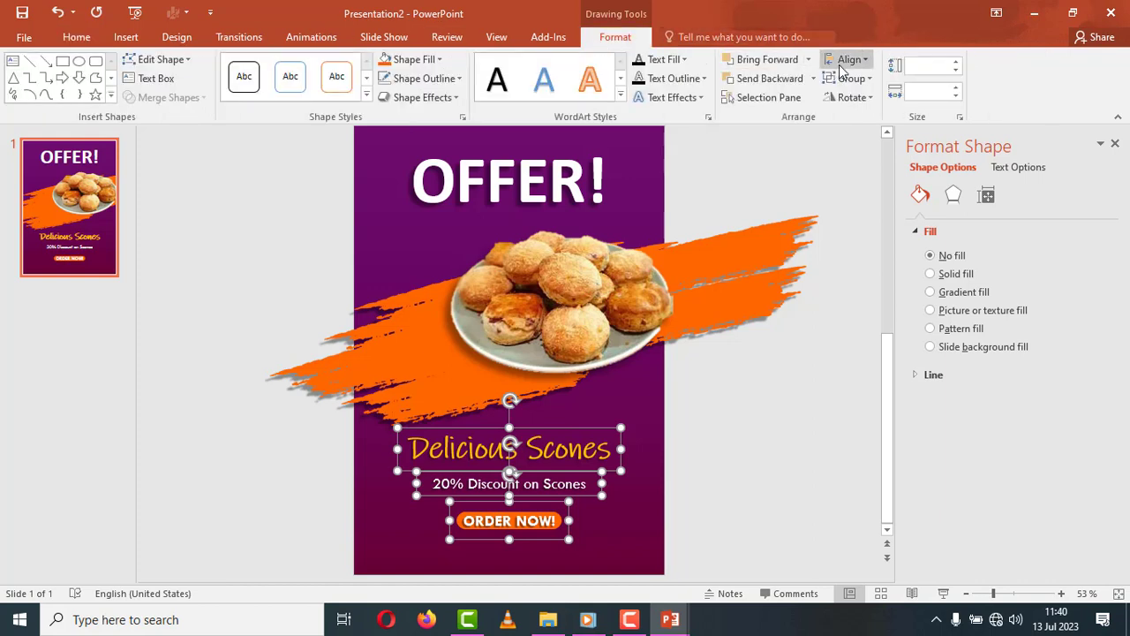
pyautogui.click(850, 59)
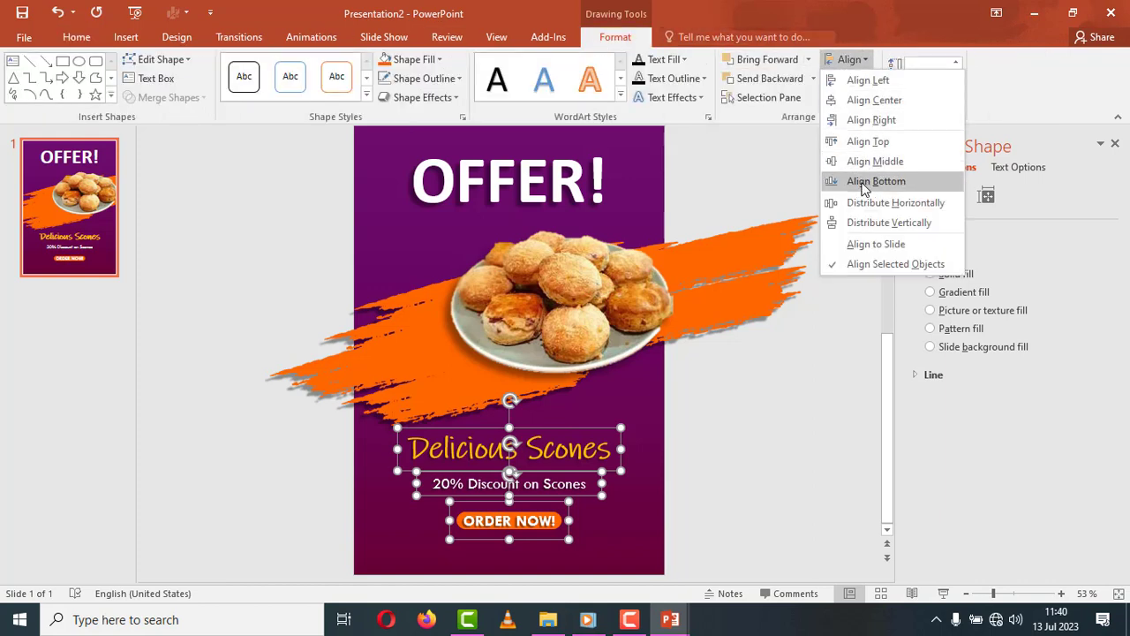
pyautogui.click(870, 223)
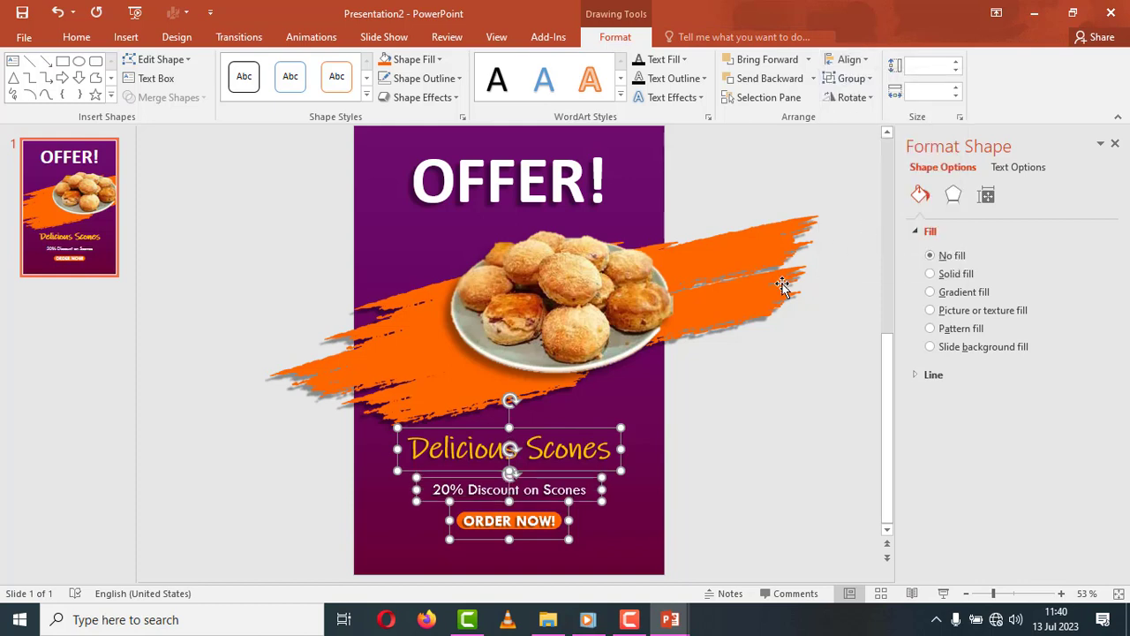
pyautogui.click(766, 360)
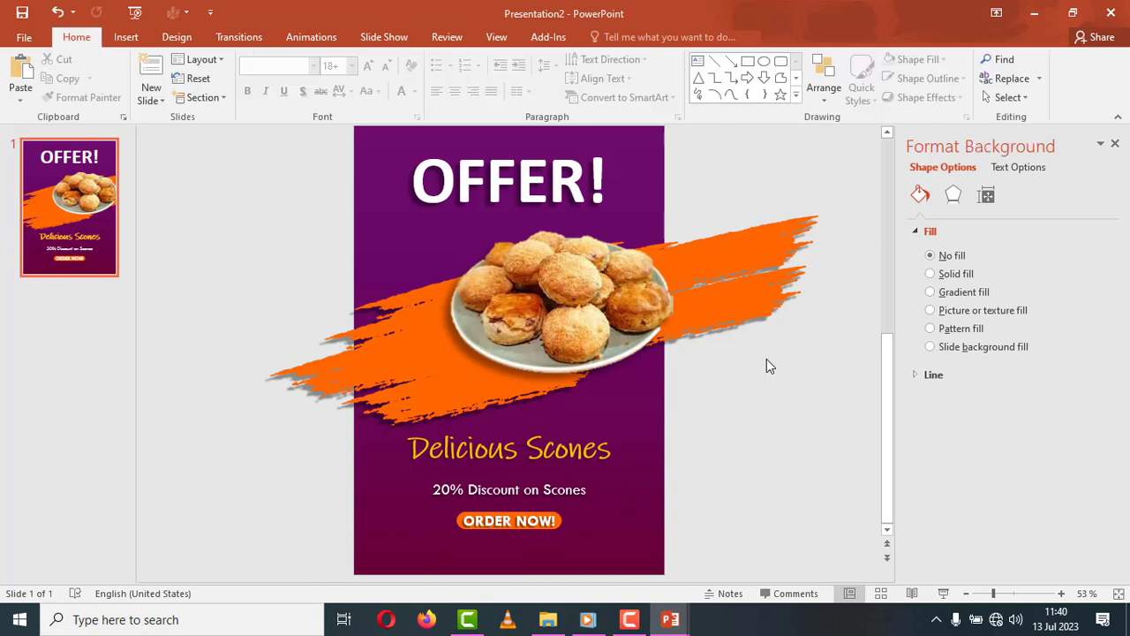
pyautogui.press('F5')
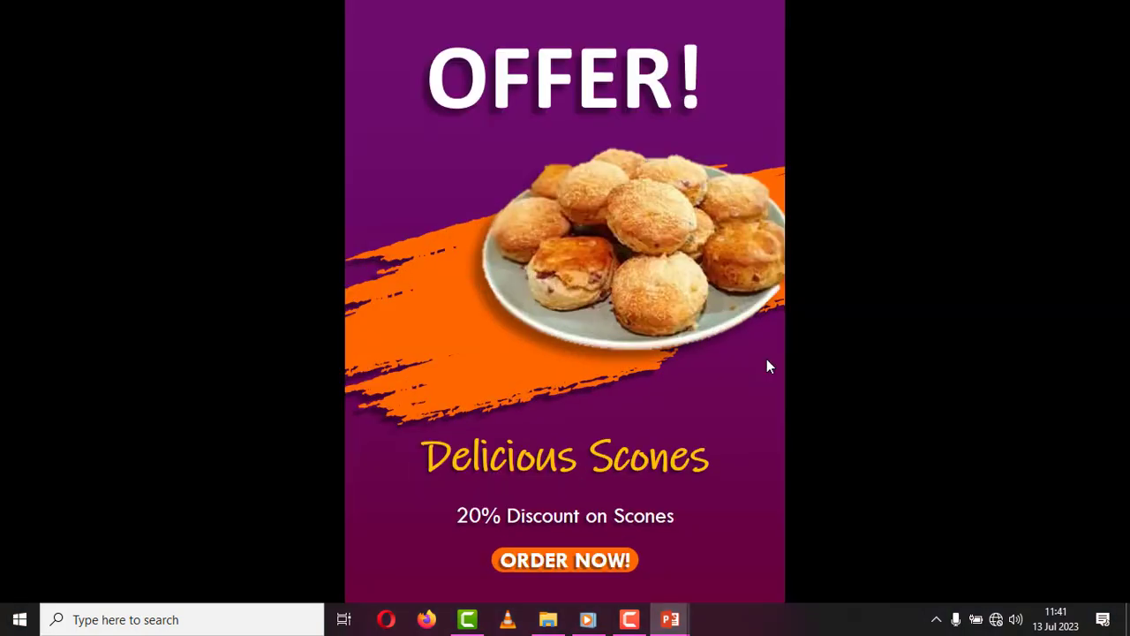
pyautogui.press('Escape')
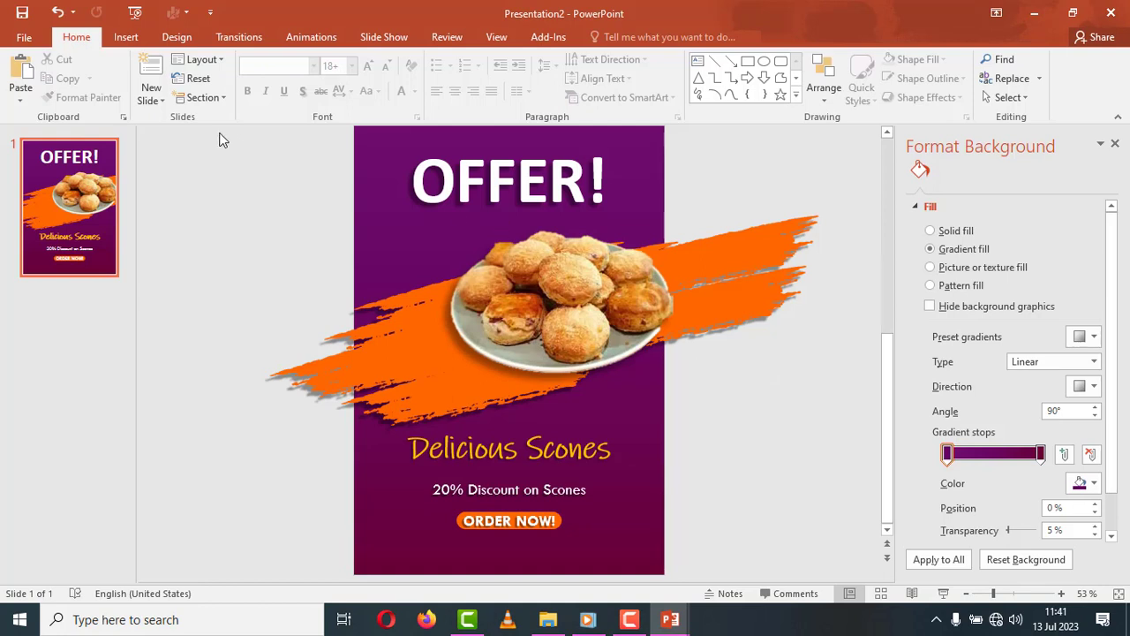
# Step: Choose the Desktop as the Save As location and JPEG as the file type
pyautogui.click(24, 38)
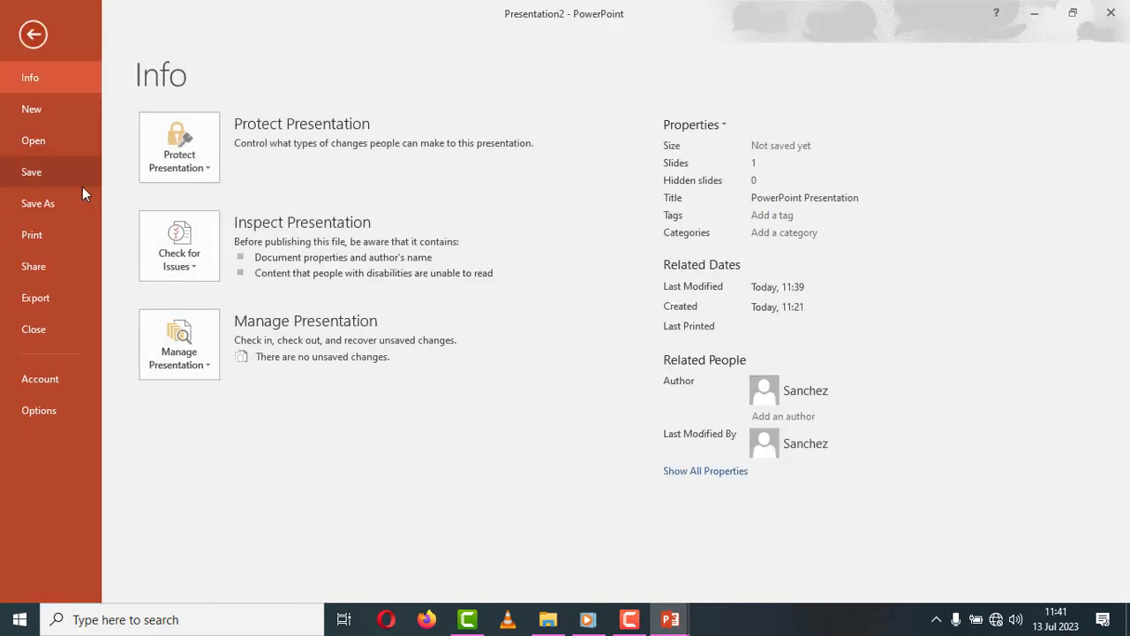
pyautogui.click(44, 209)
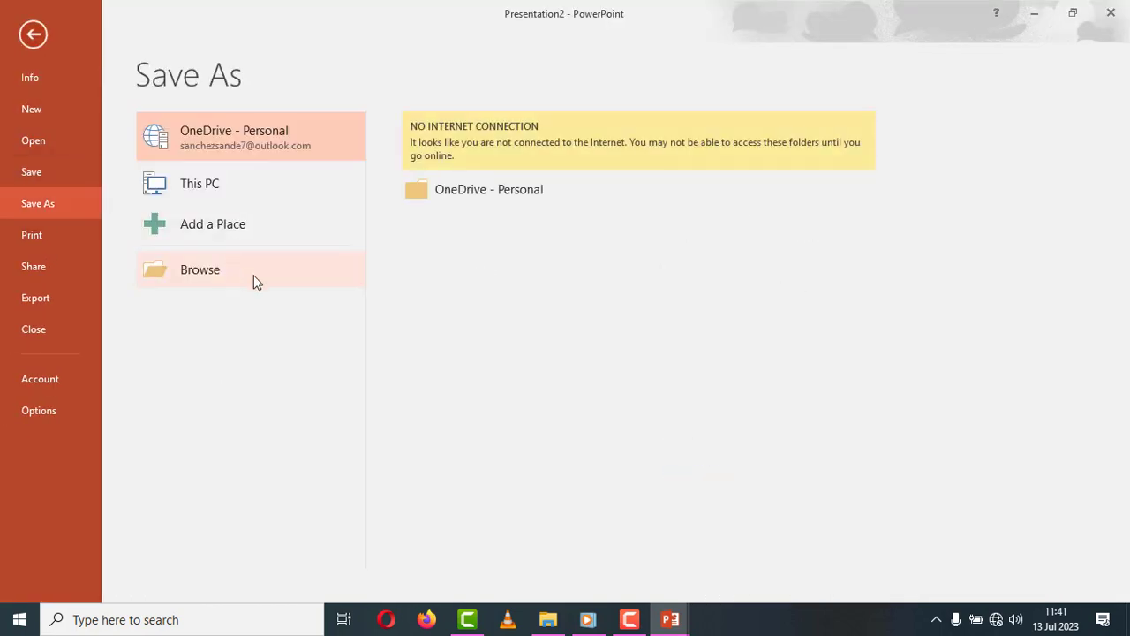
pyautogui.click(208, 183)
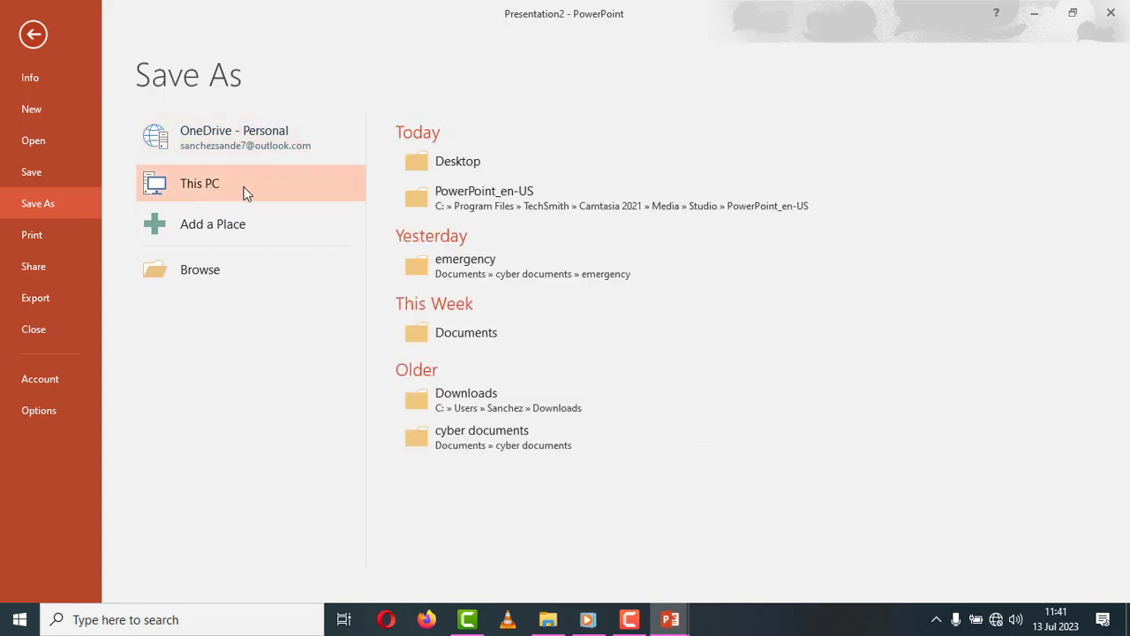
pyautogui.click(462, 158)
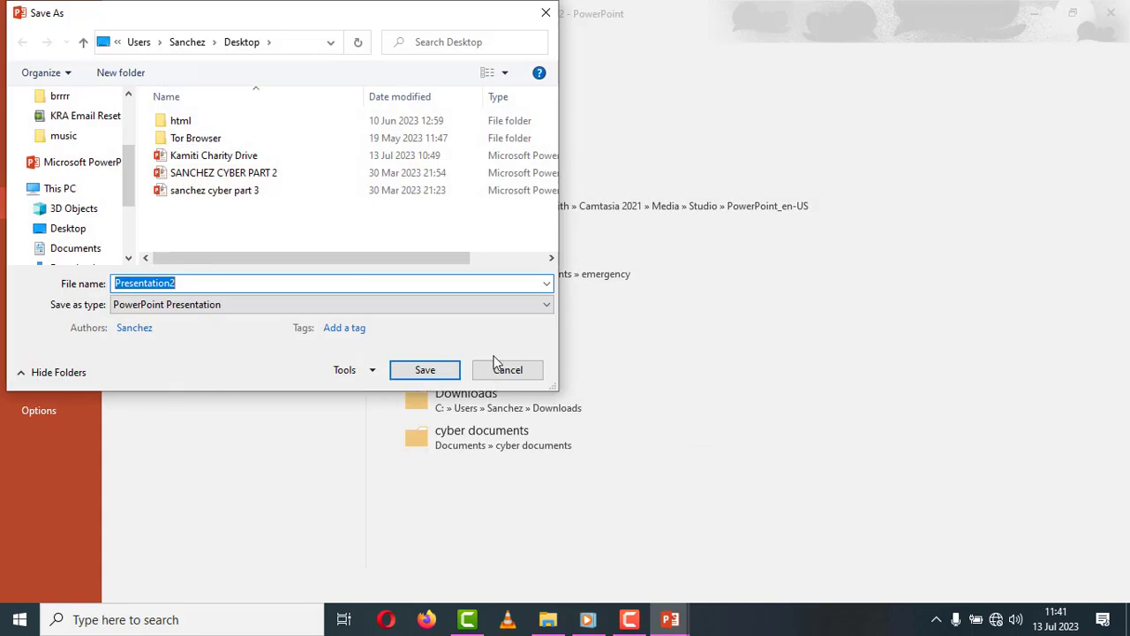
pyautogui.click(370, 309)
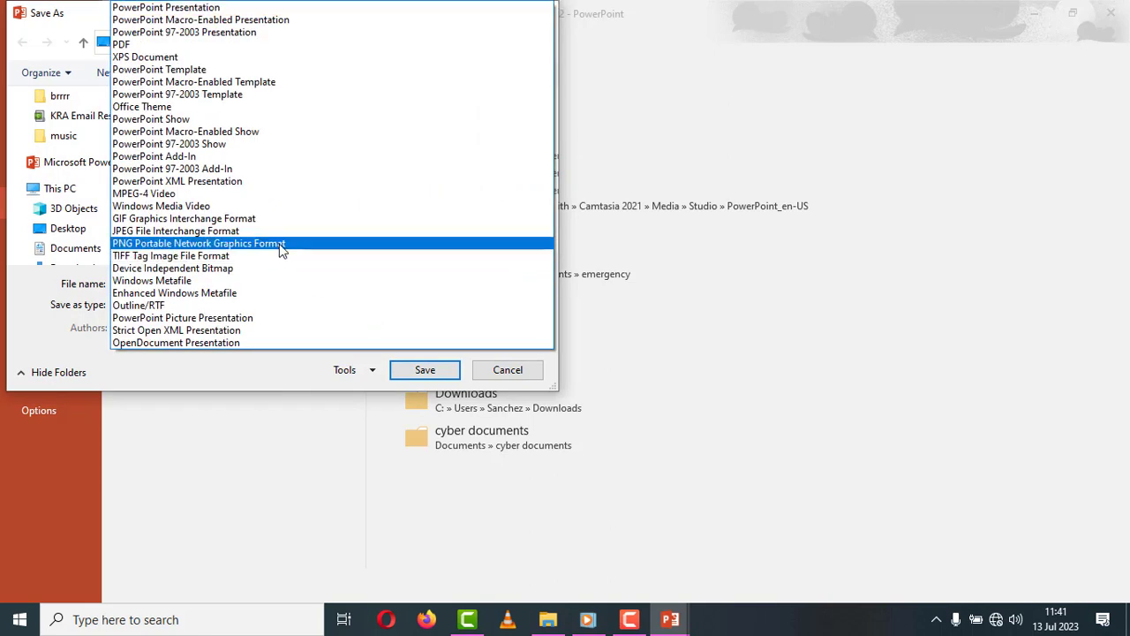
pyautogui.click(257, 232)
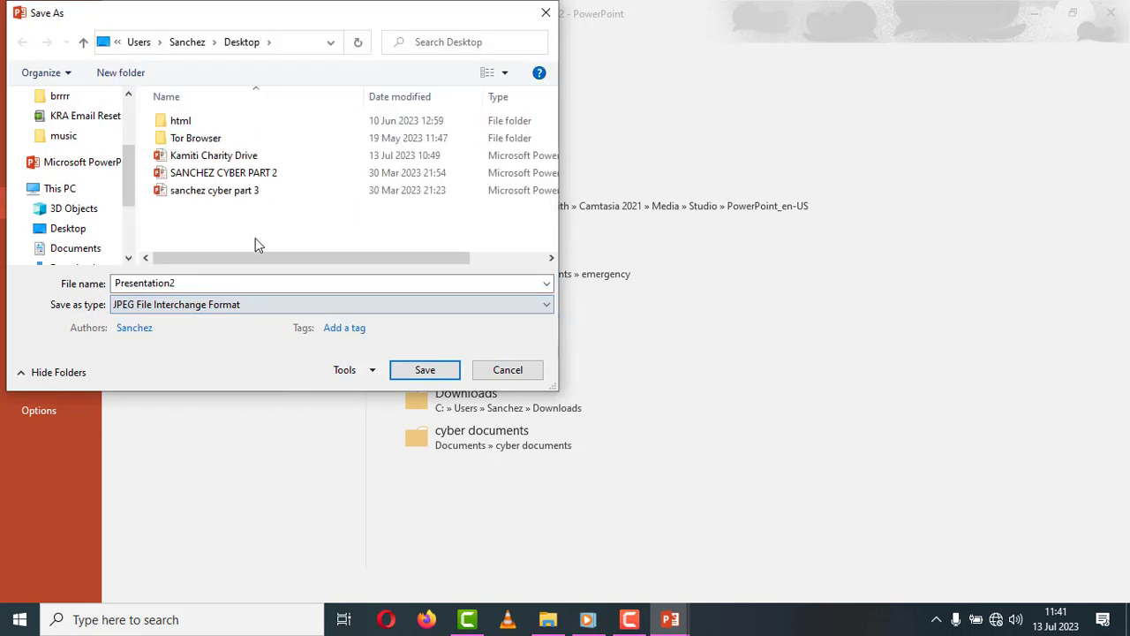
# Step: Name the file OFFER, save it, and export just this one slide
pyautogui.doubleClick(224, 284)
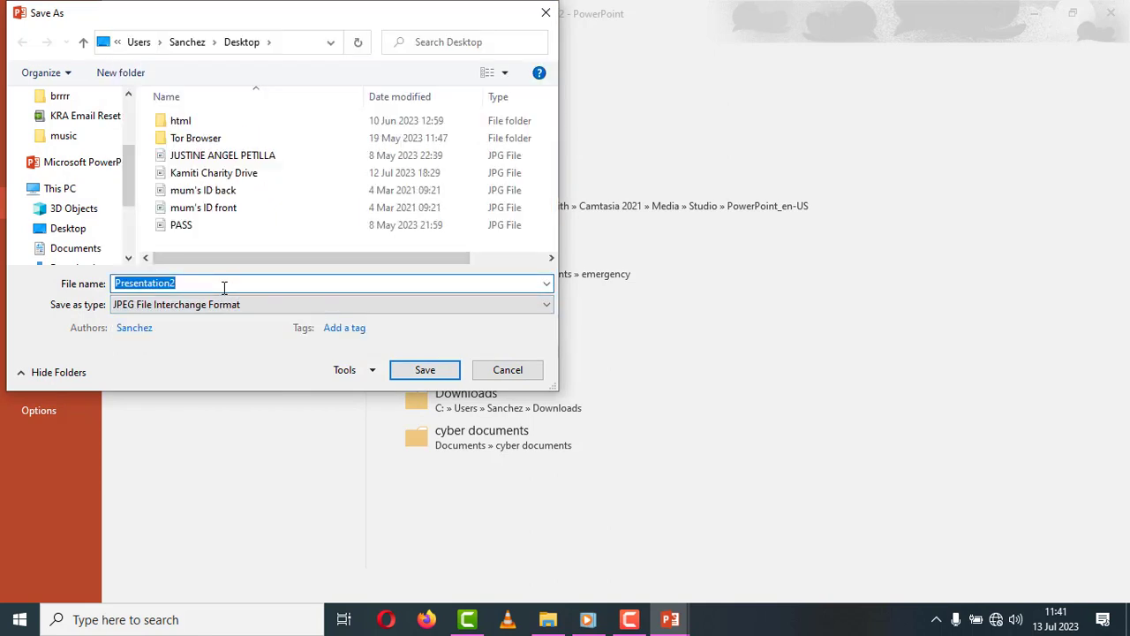
pyautogui.write('CAE')
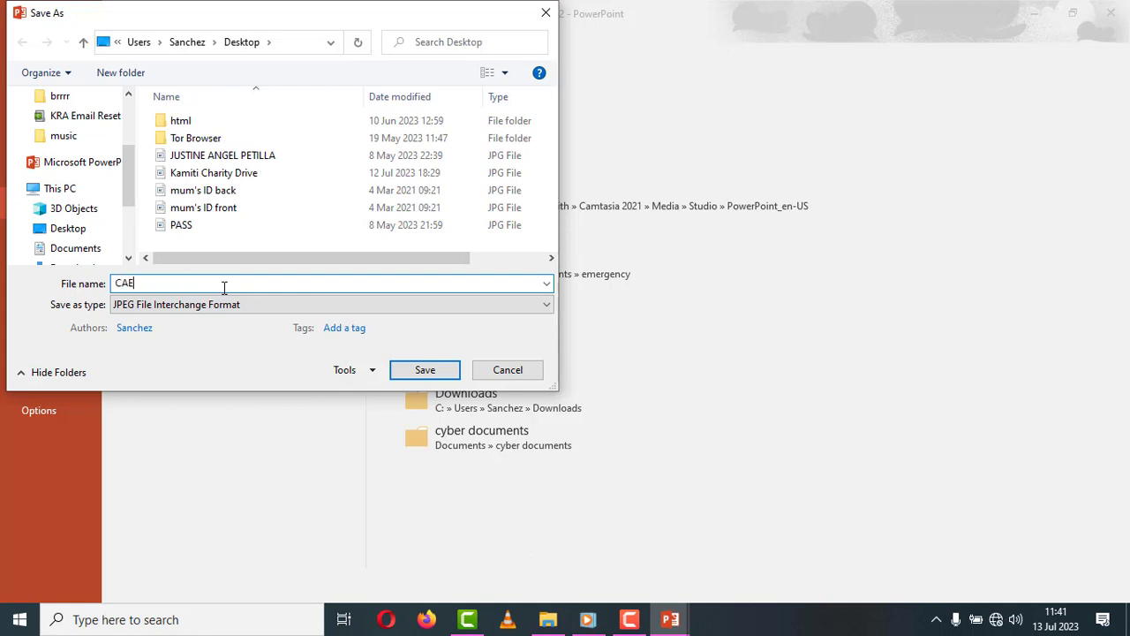
pyautogui.press('BackSpace')
pyautogui.press('BackSpace')
pyautogui.press('BackSpace')
pyautogui.write('OFFE')
pyautogui.click(452, 367)
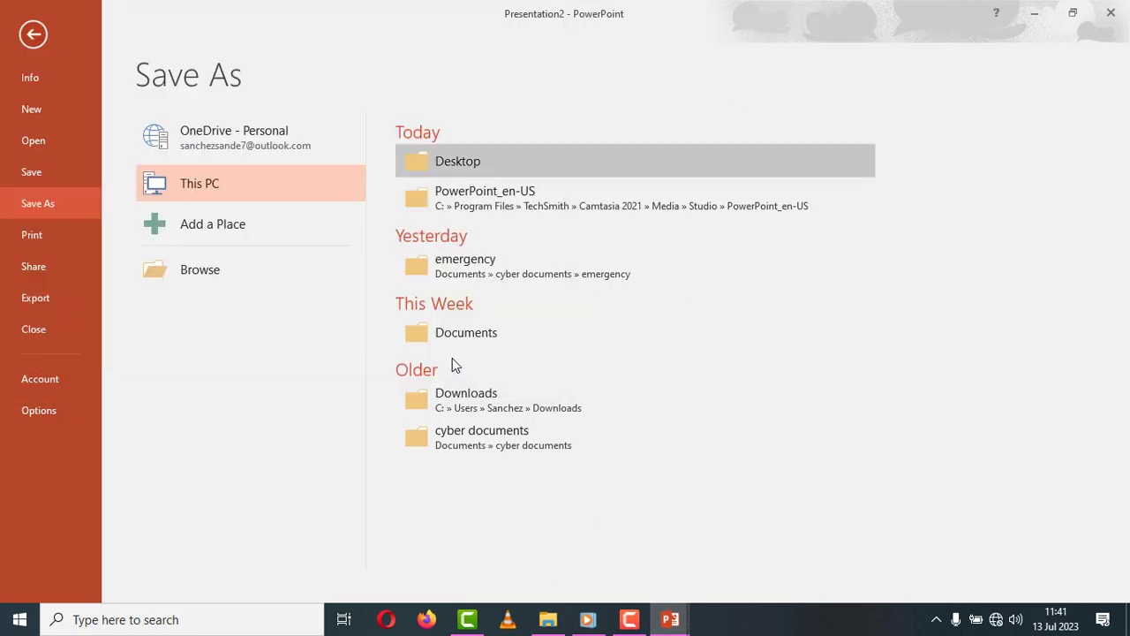
pyautogui.click(568, 356)
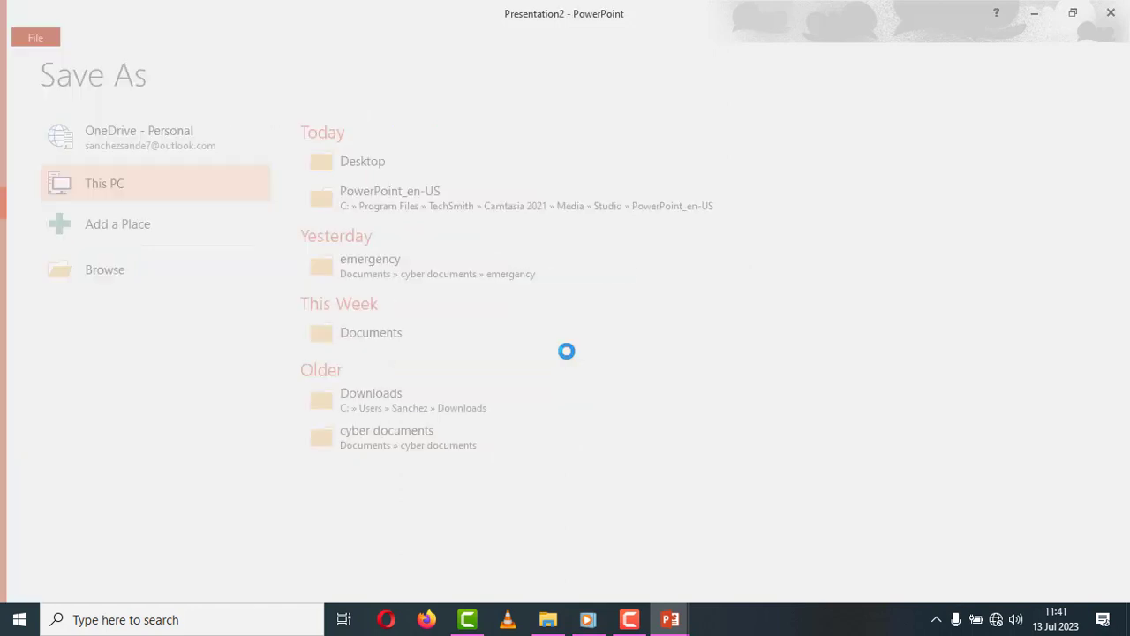